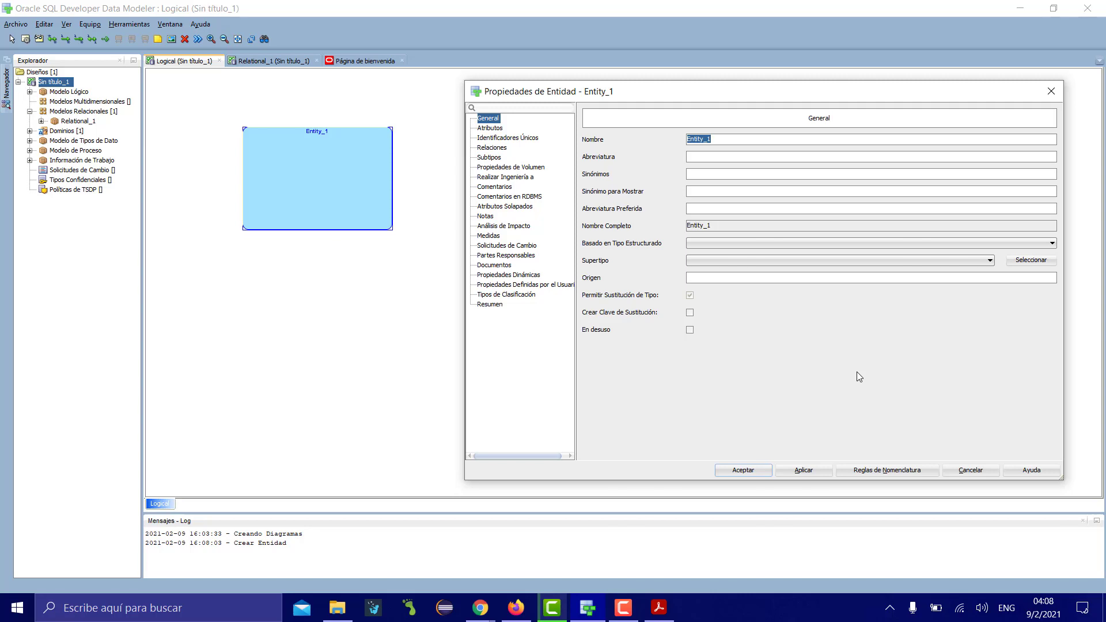
# Step: Name the first entity CURSOS and confirm its properties
pyautogui.write('CurSOS')
pyautogui.click(803, 475)
pyautogui.click(771, 470)
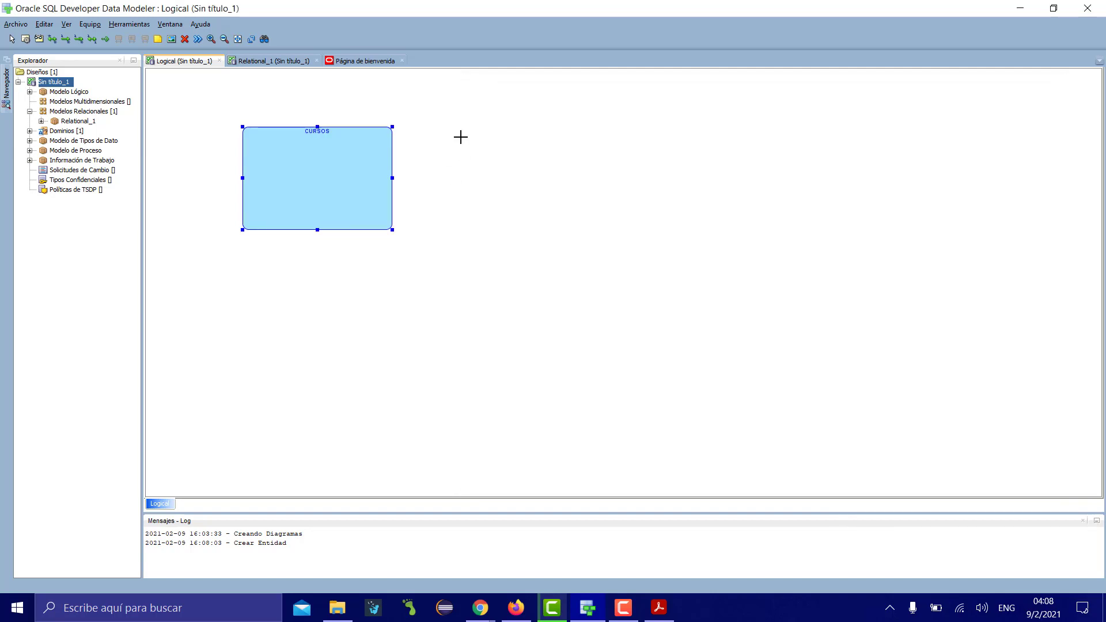
# Step: Draw a second entity beside CURSOS, about the same size, and name it ESTUDIANTES
pyautogui.moveTo(450, 128); pyautogui.dragTo(592, 229)
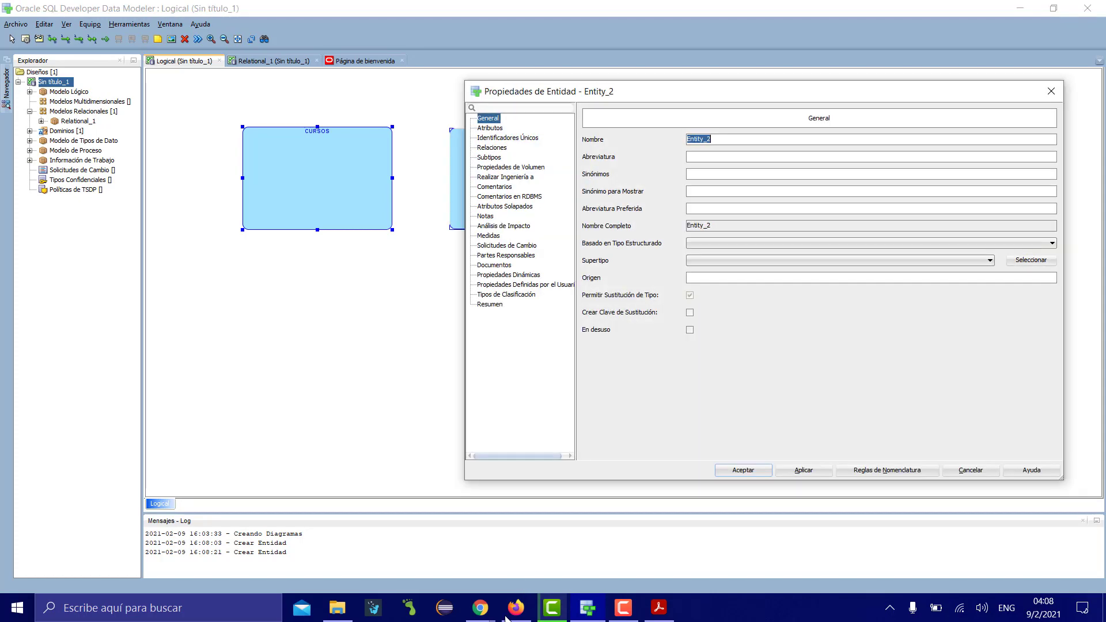
pyautogui.click(662, 612)
pyautogui.click(662, 612)
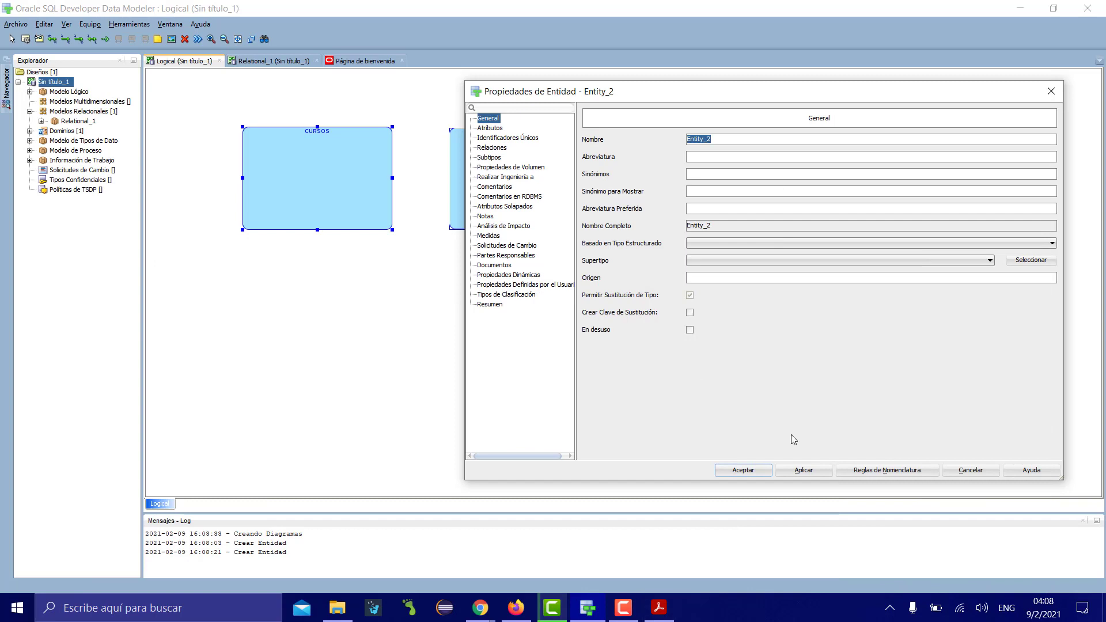
pyautogui.write('ESTUDIANTES')
pyautogui.click(803, 470)
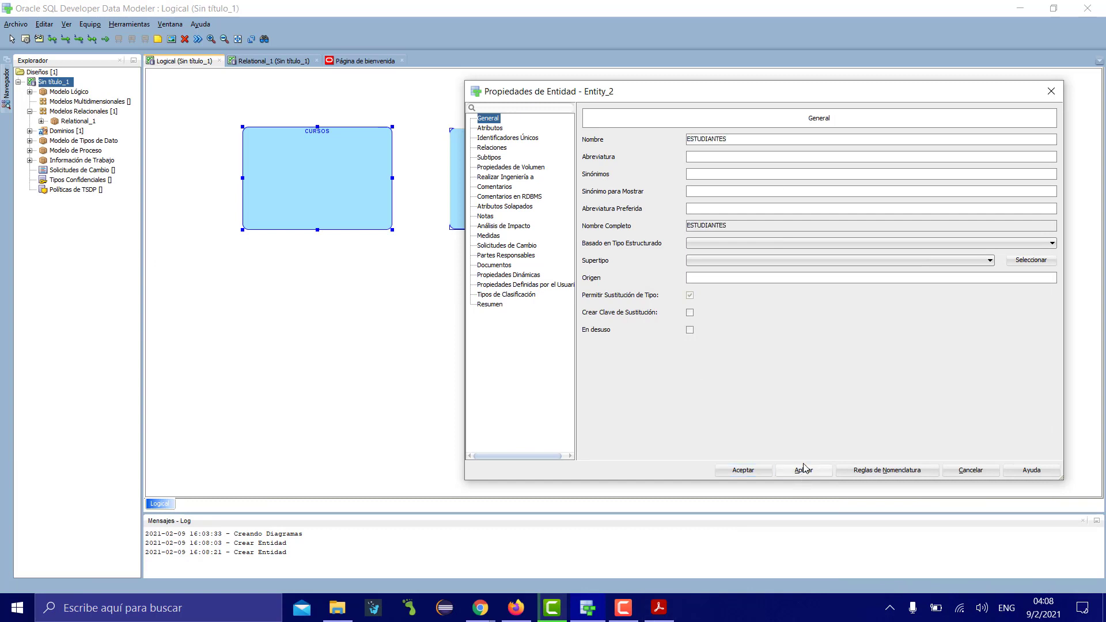
pyautogui.click(758, 472)
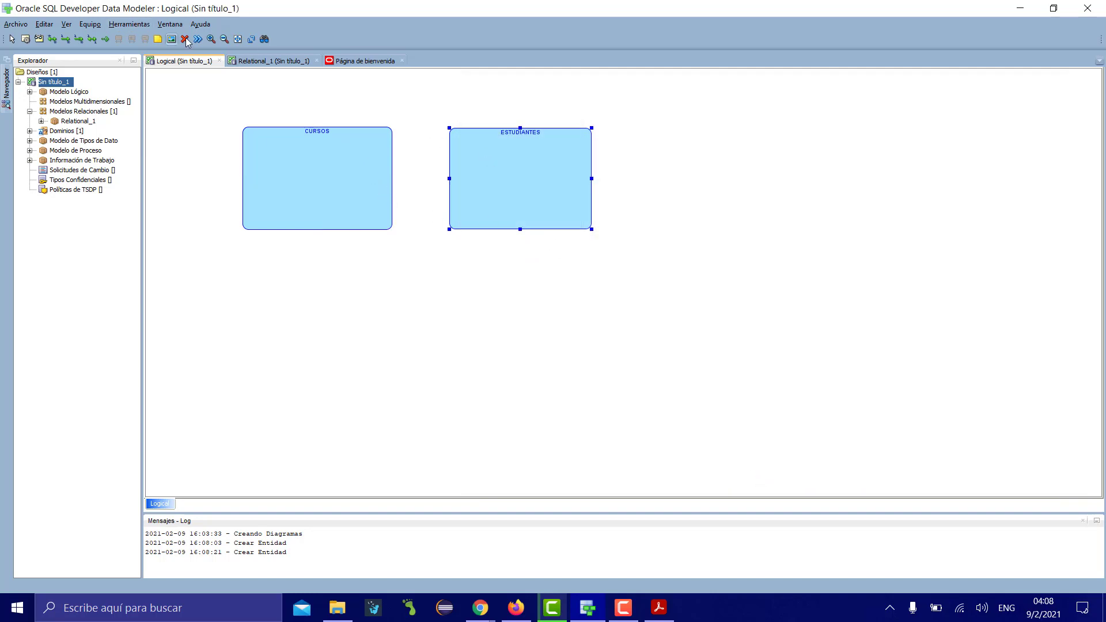
# Step: Create a relation from the CURSOS entity to the ESTUDIANTES entity
pyautogui.click(210, 39)
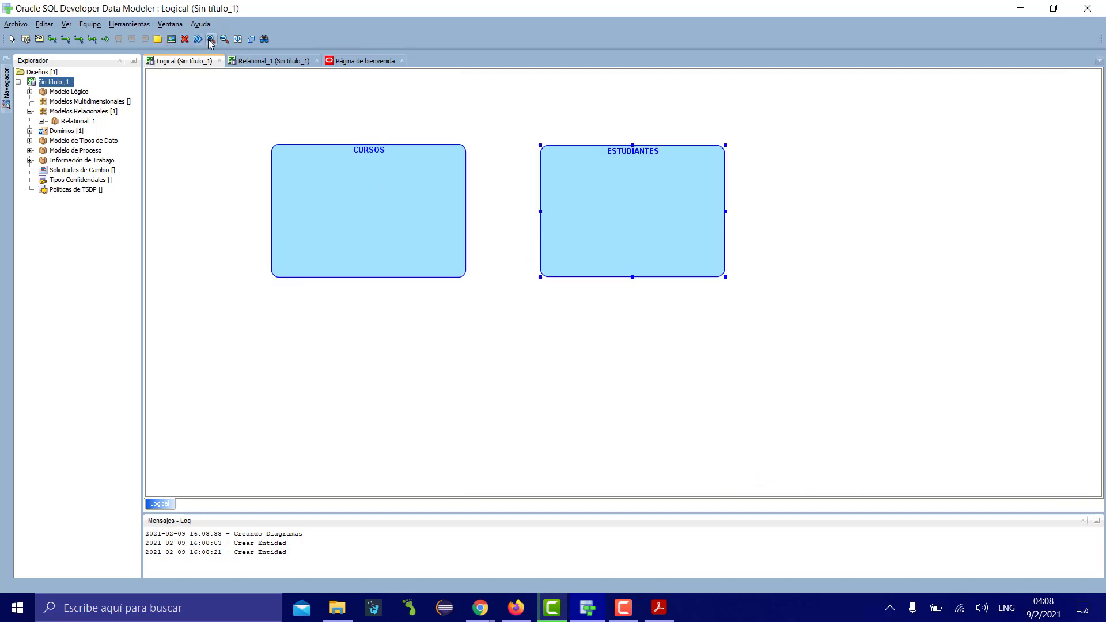
pyautogui.click(211, 39)
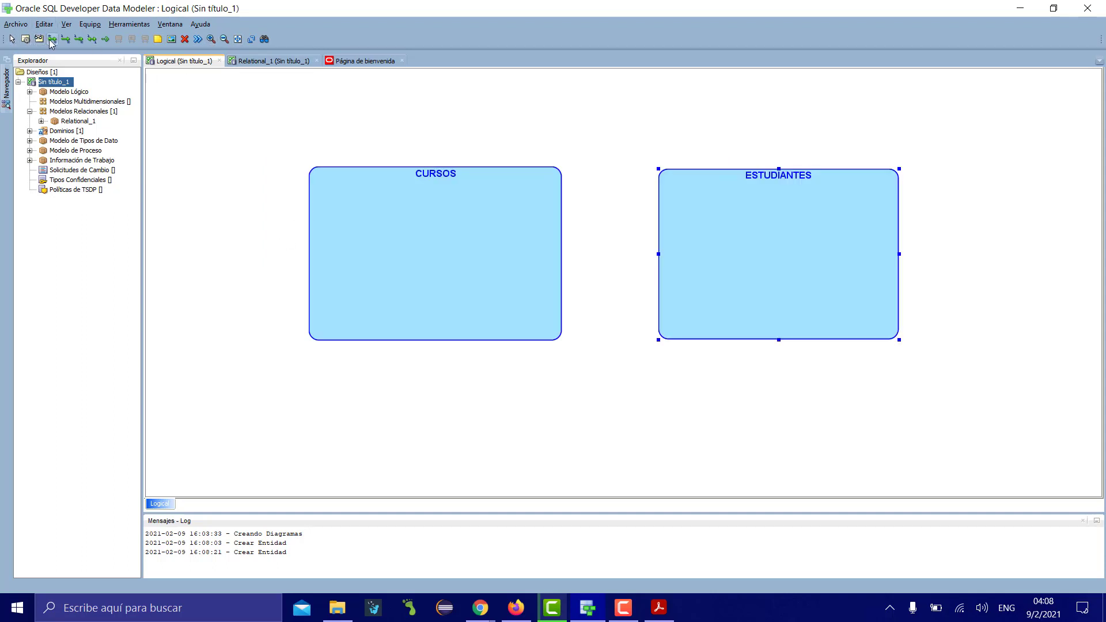
pyautogui.click(105, 39)
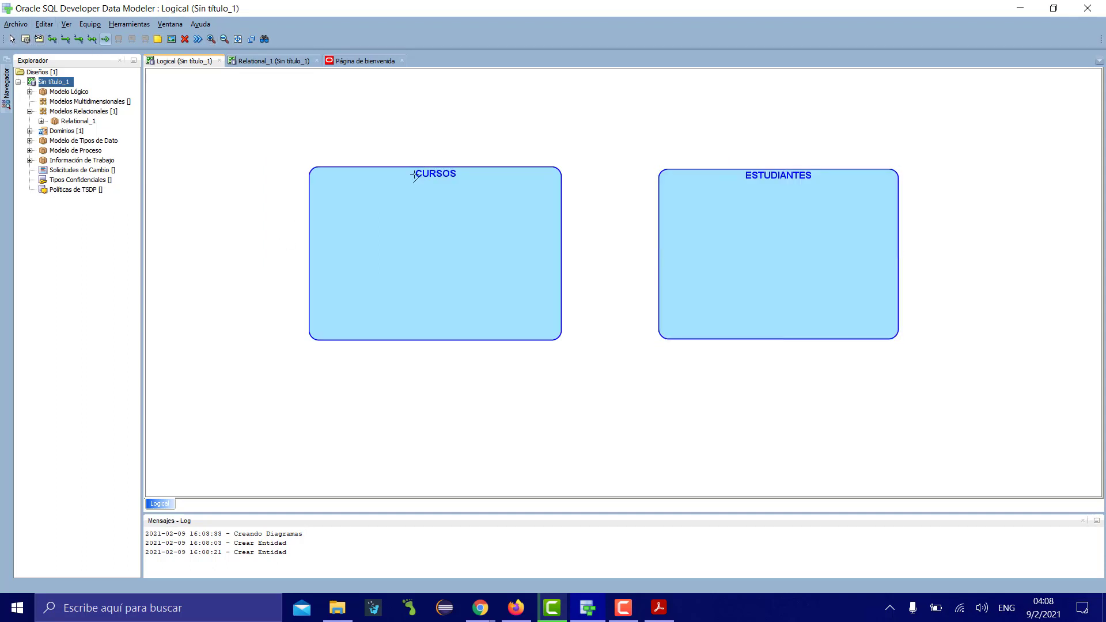
pyautogui.click(739, 259)
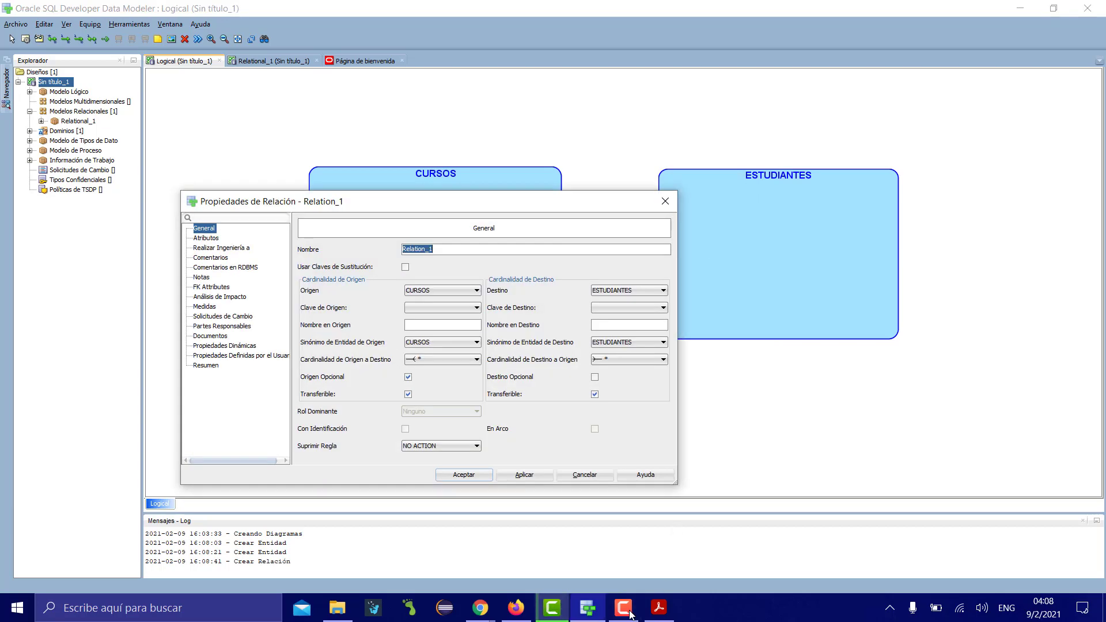
# Step: Following the practice PDF's diagram, turn off Origen Opcional, turn on Destino Opcional and accept the relation
pyautogui.click(659, 608)
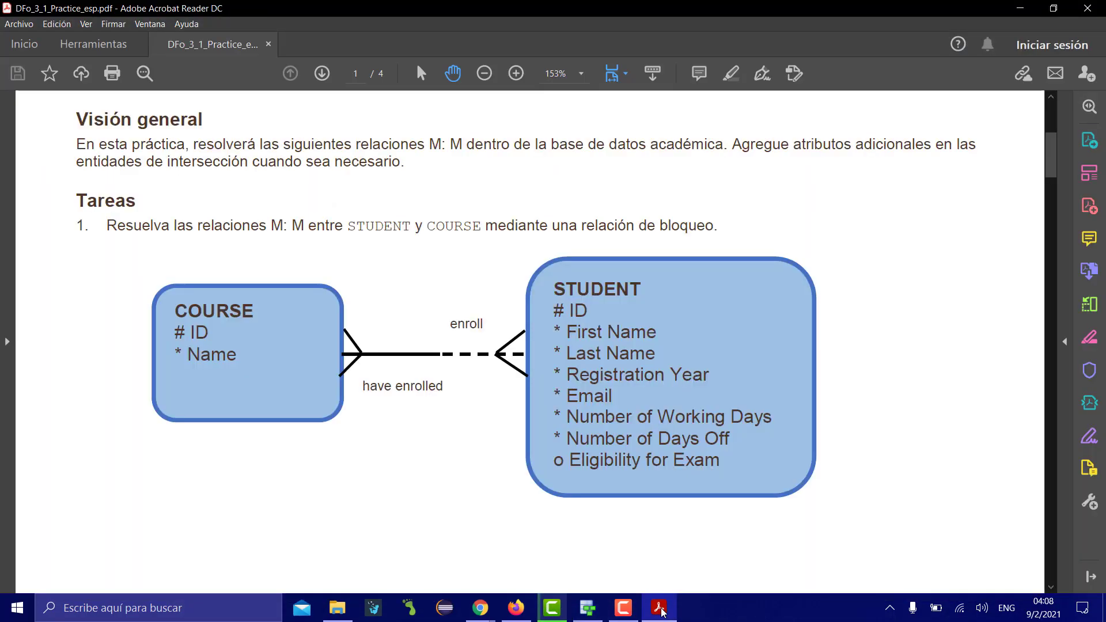
pyautogui.click(659, 608)
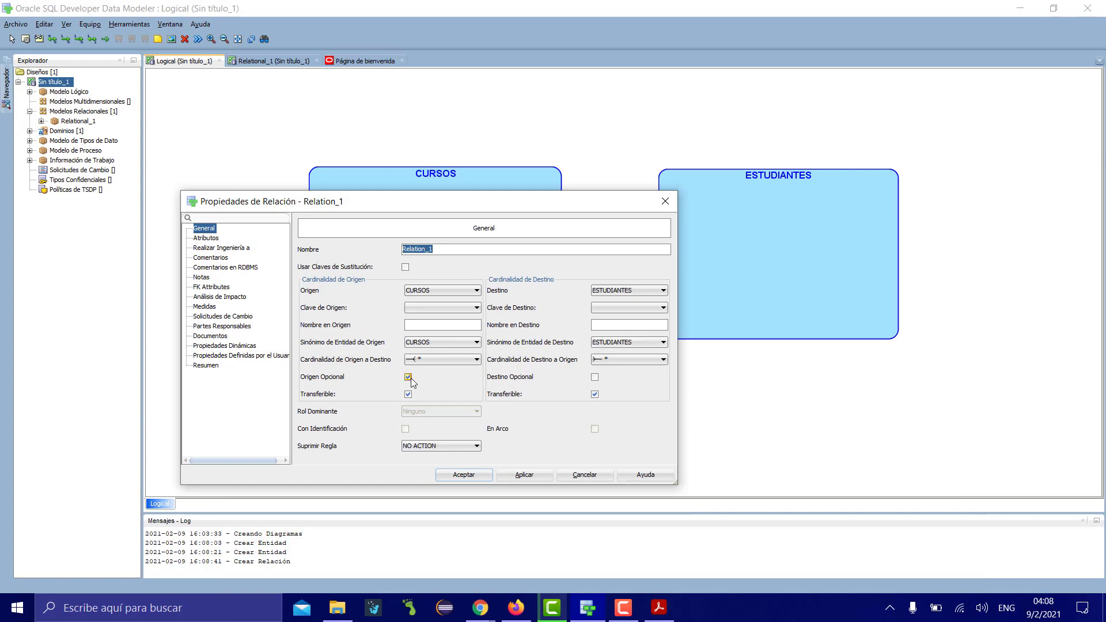
pyautogui.click(409, 377)
pyautogui.click(595, 378)
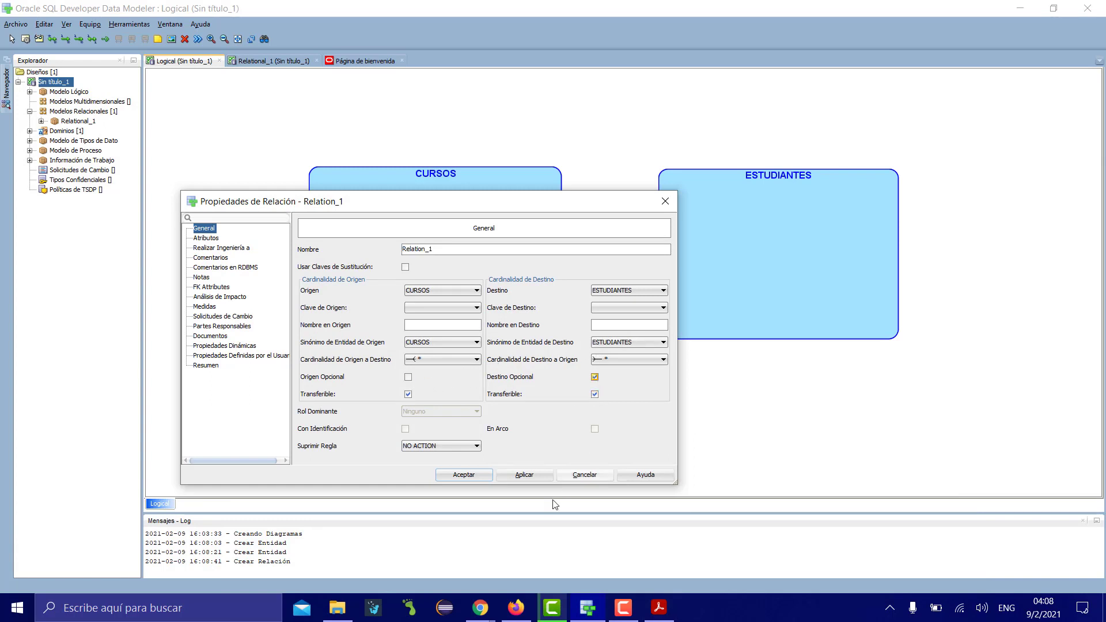
pyautogui.click(517, 476)
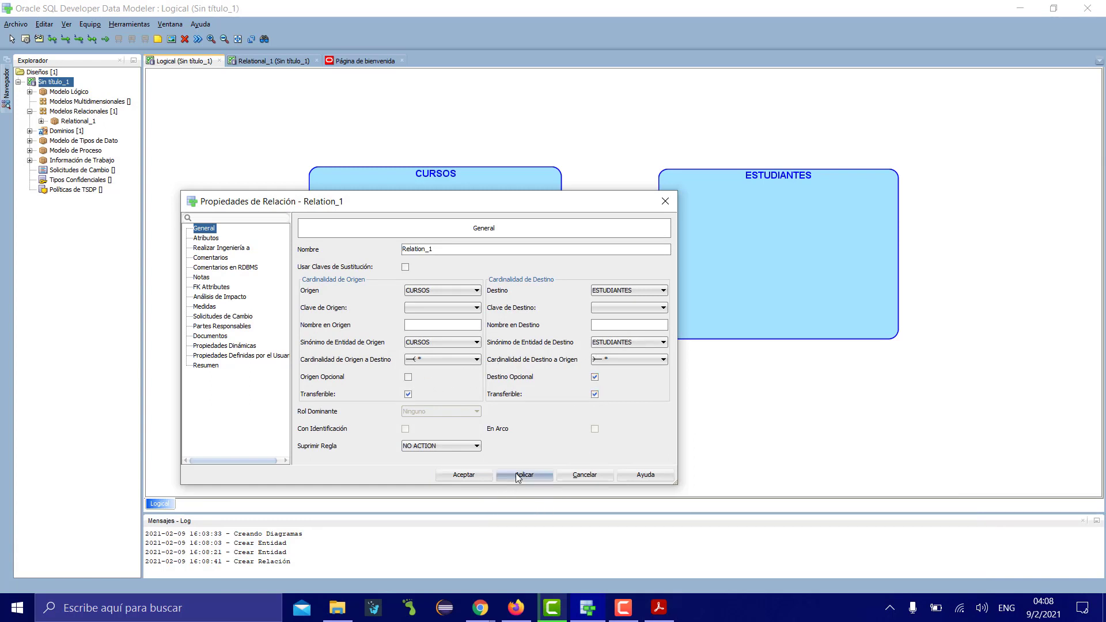
pyautogui.click(469, 477)
# Step: Move the CURSOS and ESTUDIANTES entities farther apart in the diagram
pyautogui.moveTo(436, 254); pyautogui.dragTo(382, 262)
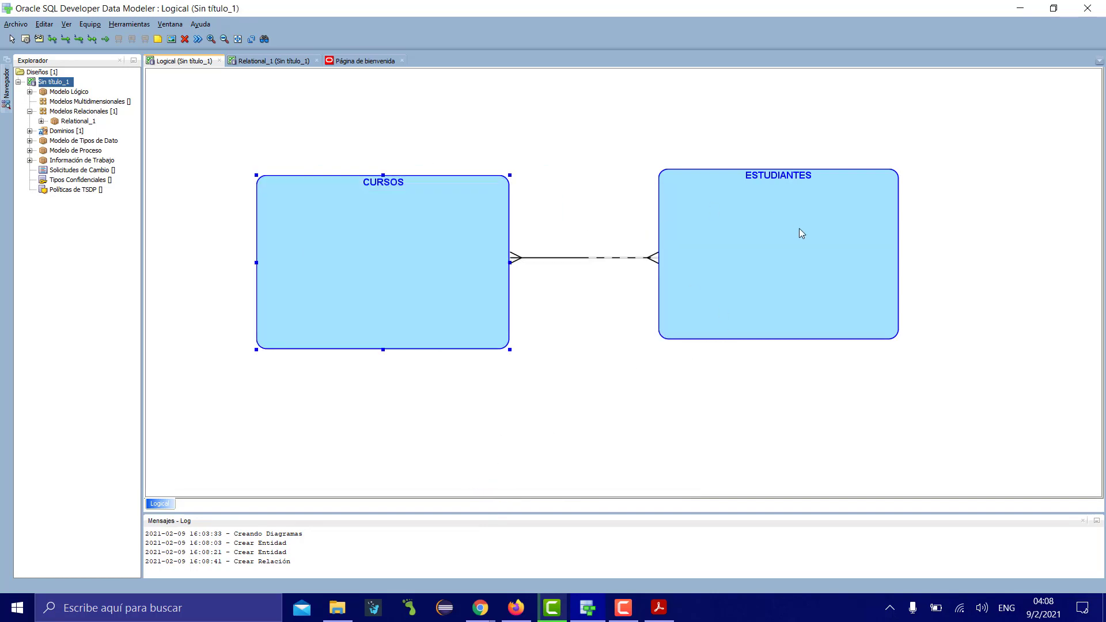
pyautogui.moveTo(786, 262)
pyautogui.mouseDown()
pyautogui.moveTo(787, 245)
pyautogui.moveTo(784, 258)
pyautogui.mouseUp()
pyautogui.rightClick(439, 237)
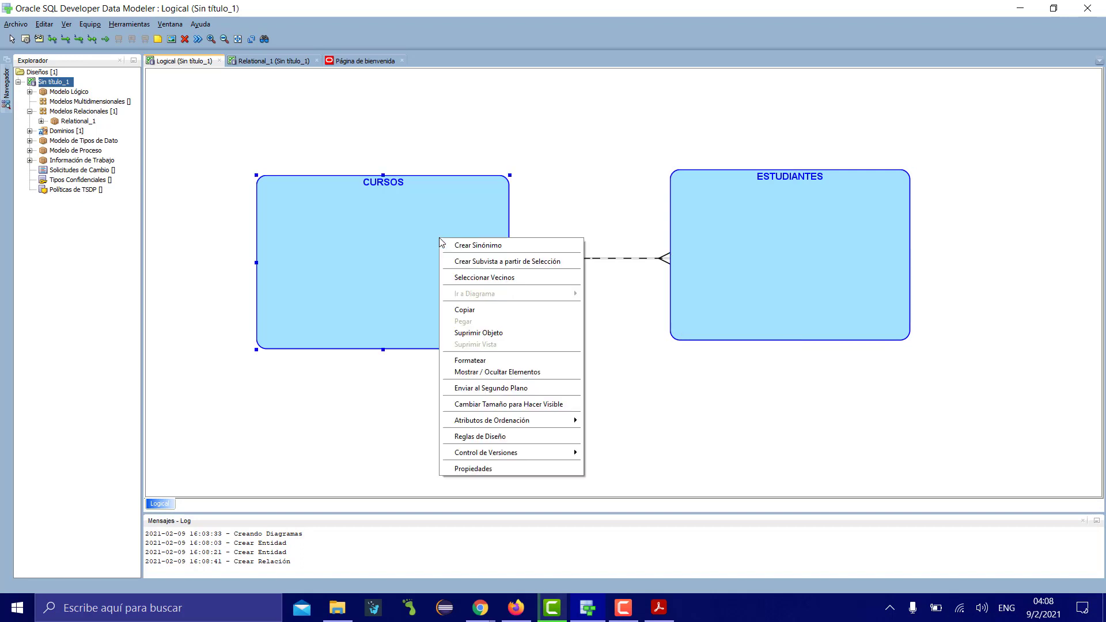
# Step: Open the relation's properties and check the relation type that task 1 of the practice PDF asks for
pyautogui.click(634, 257)
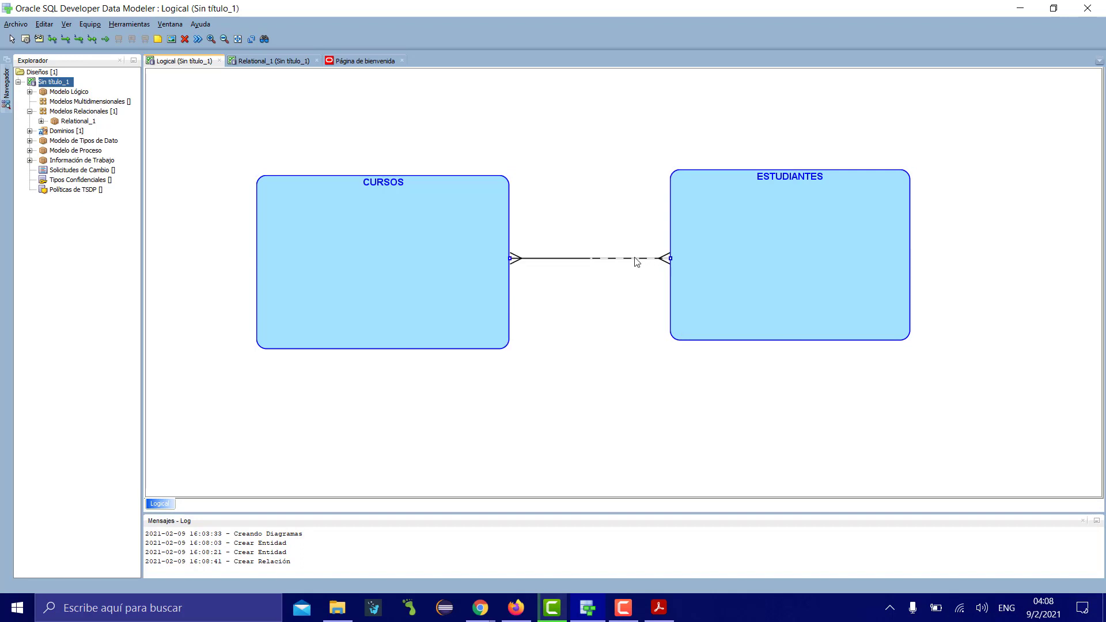
pyautogui.rightClick(635, 257)
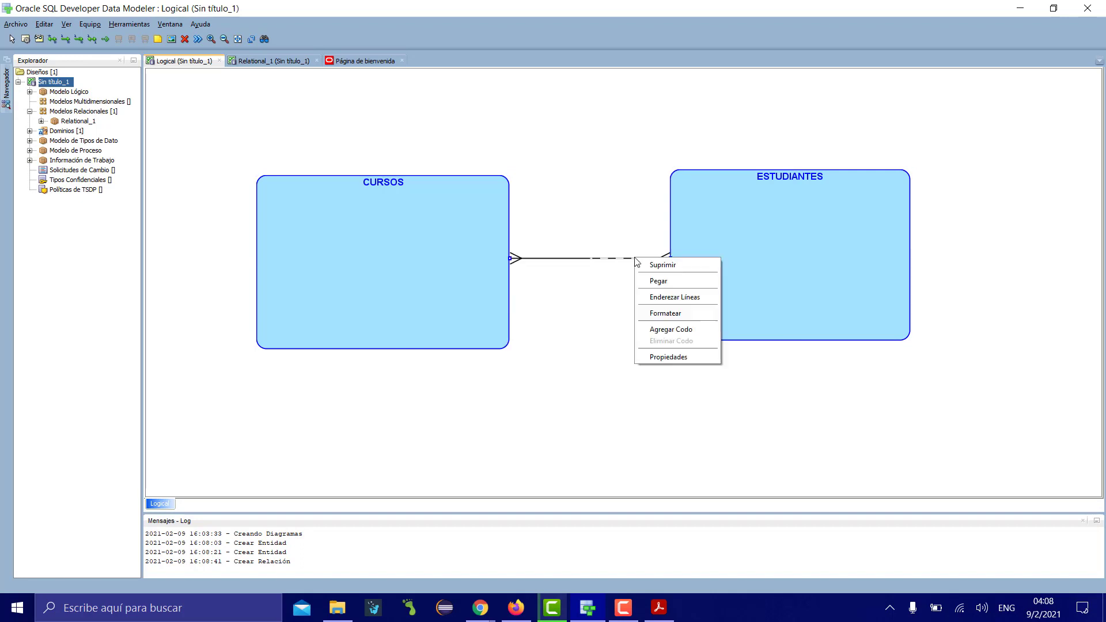
pyautogui.click(655, 357)
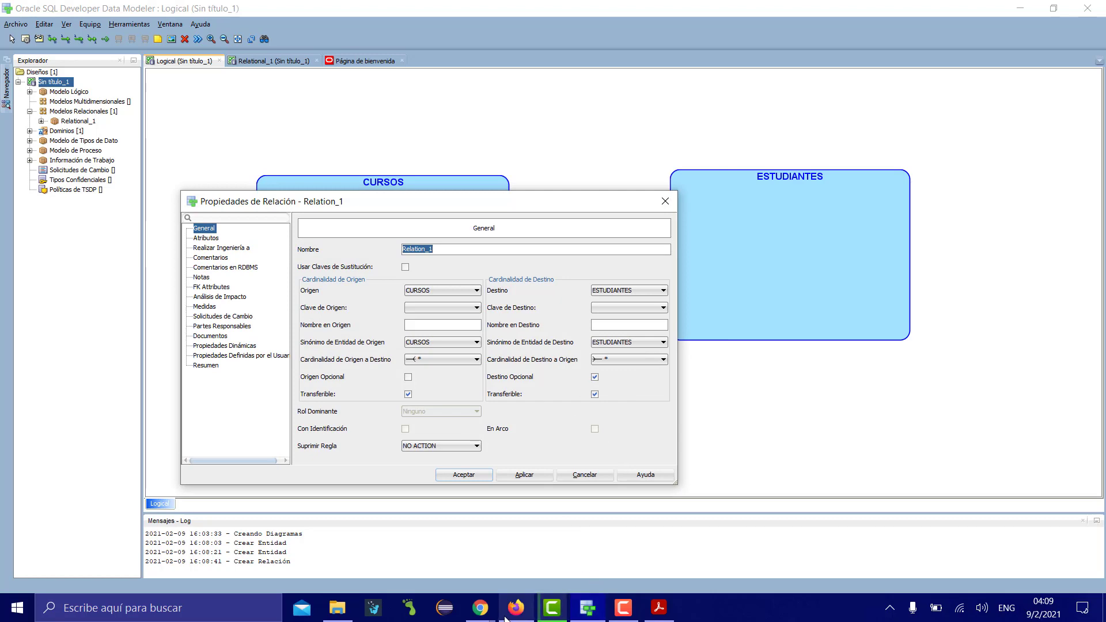
pyautogui.click(659, 608)
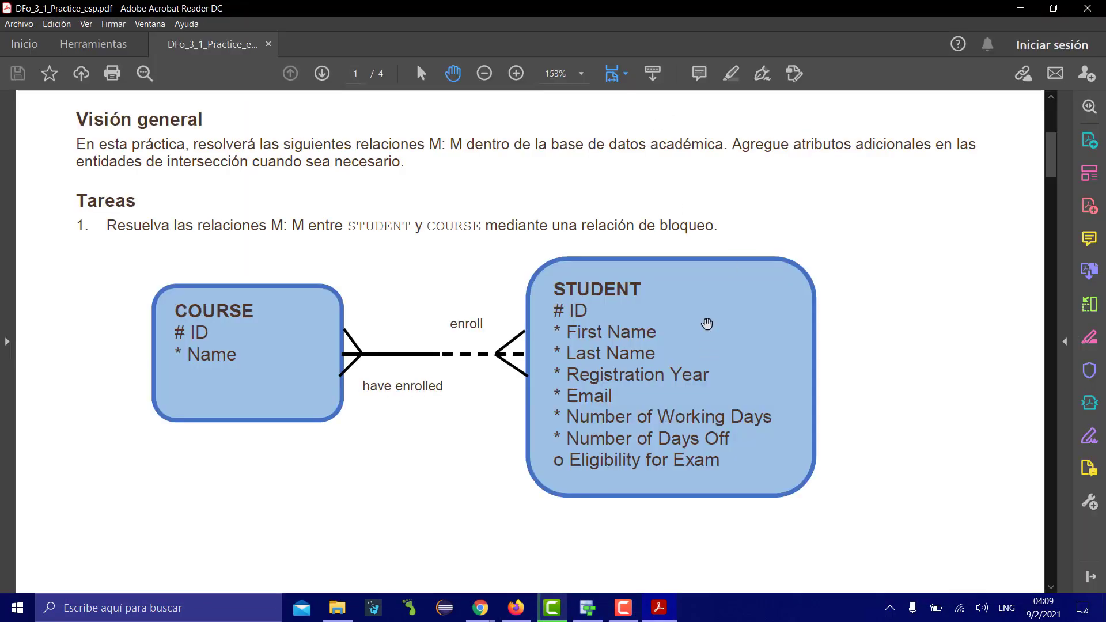
pyautogui.doubleClick(674, 225)
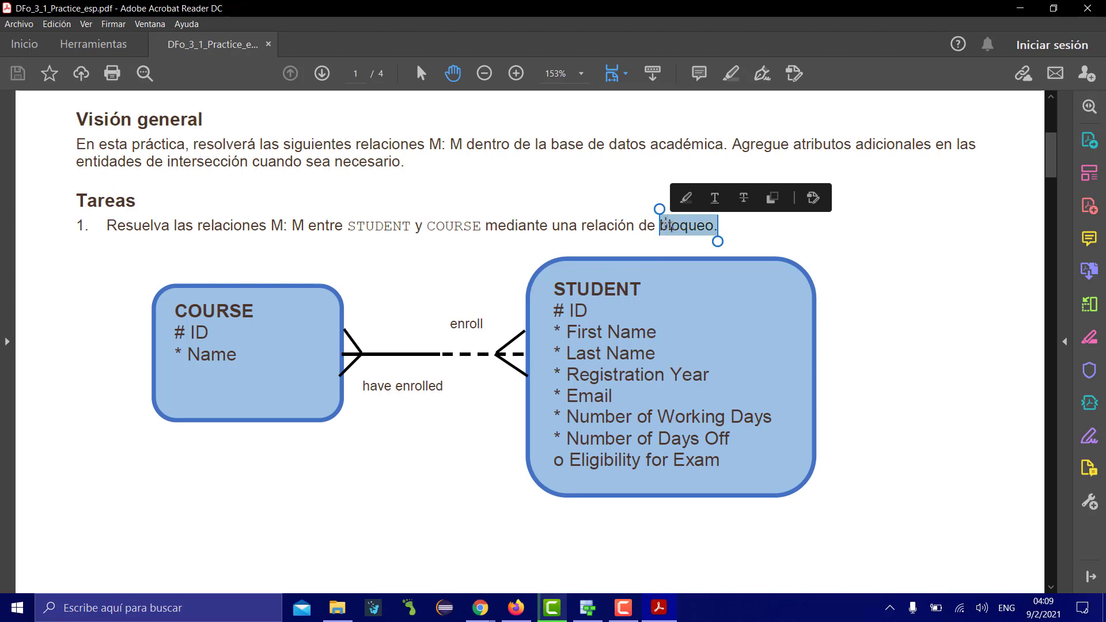
pyautogui.click(588, 608)
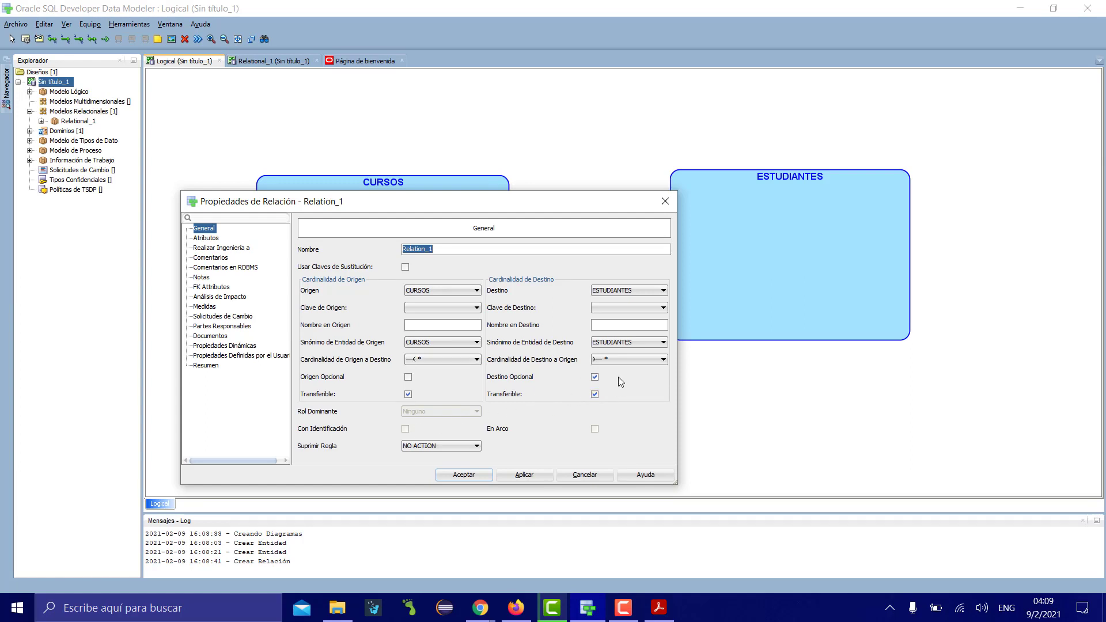
# Step: Try a source-to-destination cardinality of 1 with Con Identificación enabled, and return the cardinality to *
pyautogui.click(654, 363)
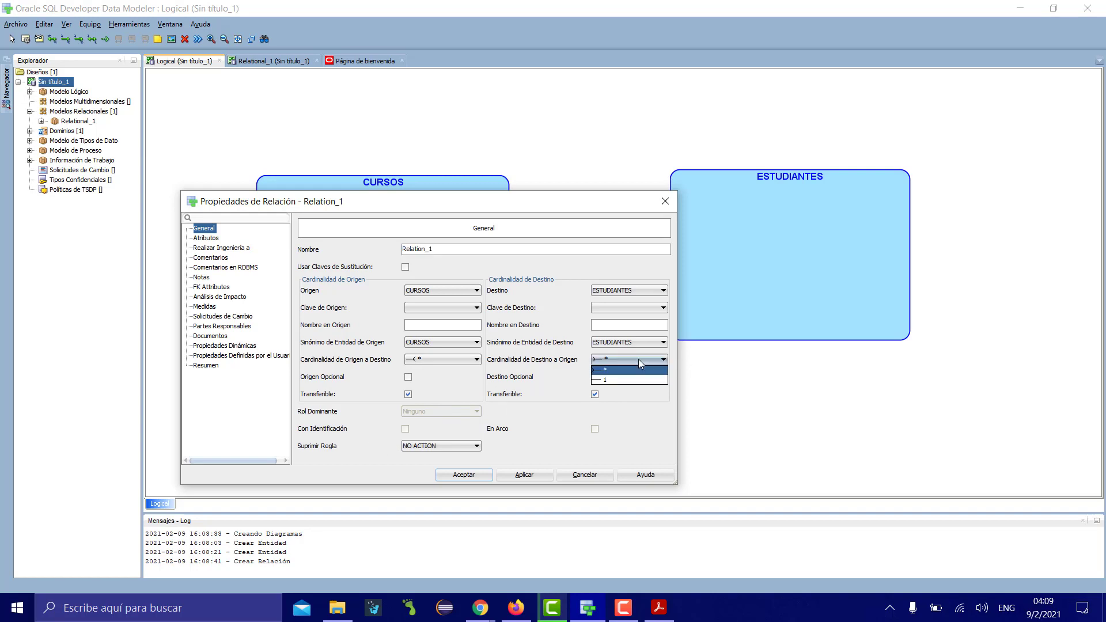
pyautogui.click(469, 360)
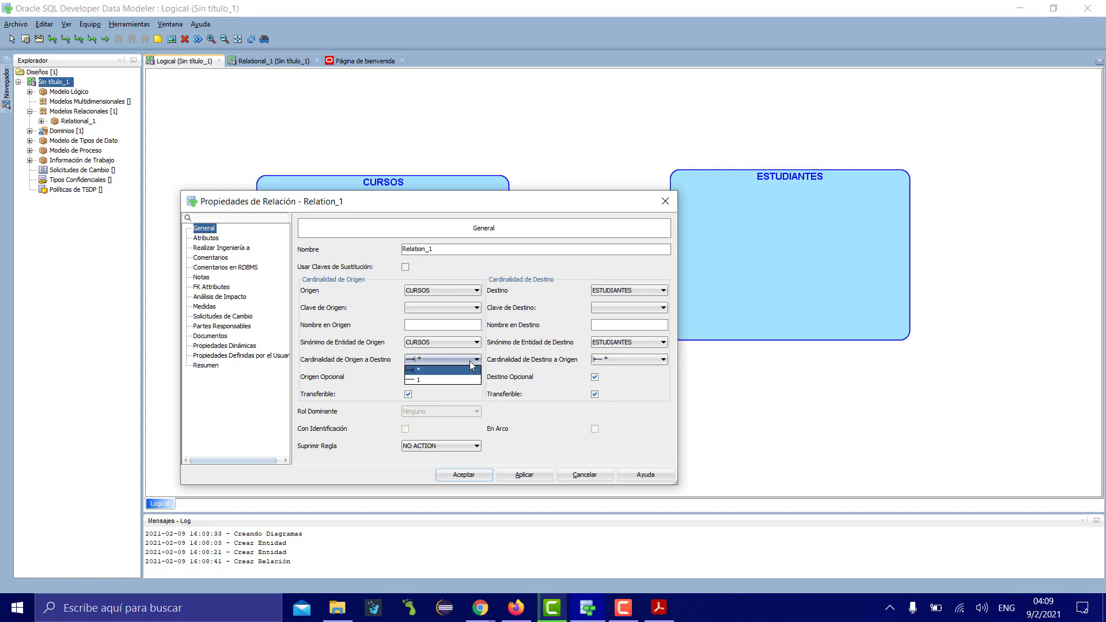
pyautogui.click(447, 380)
pyautogui.click(405, 430)
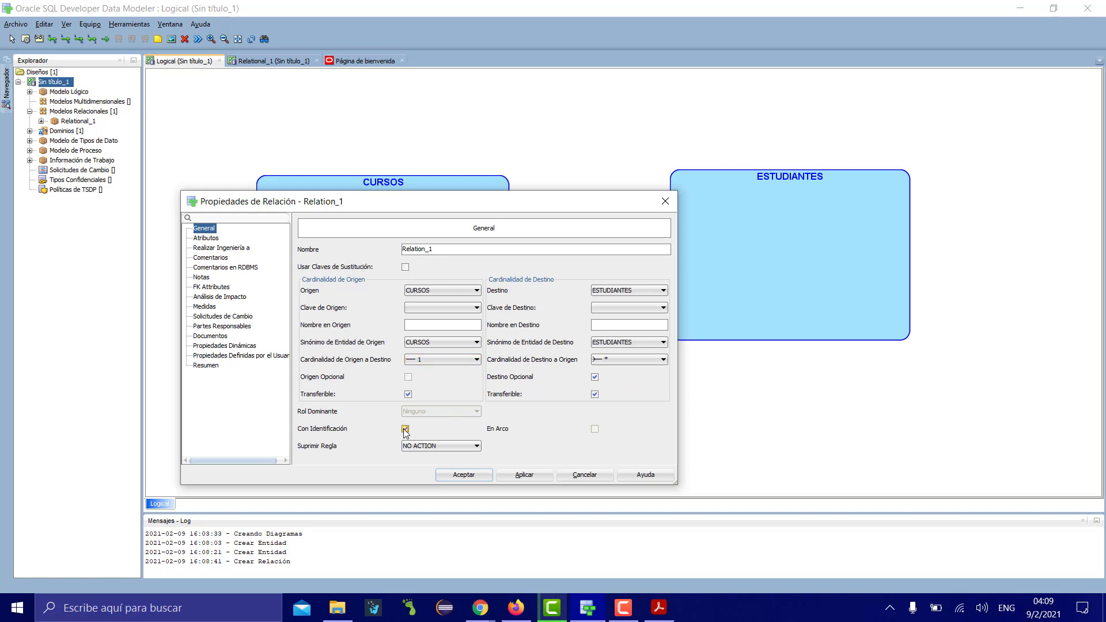
pyautogui.click(440, 360)
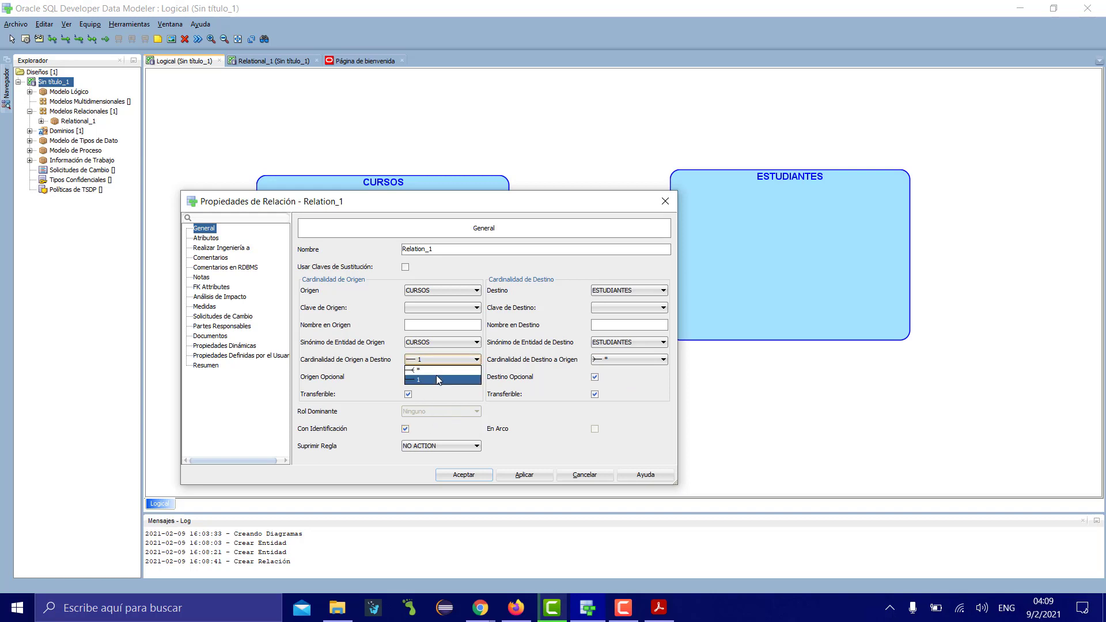
pyautogui.click(433, 368)
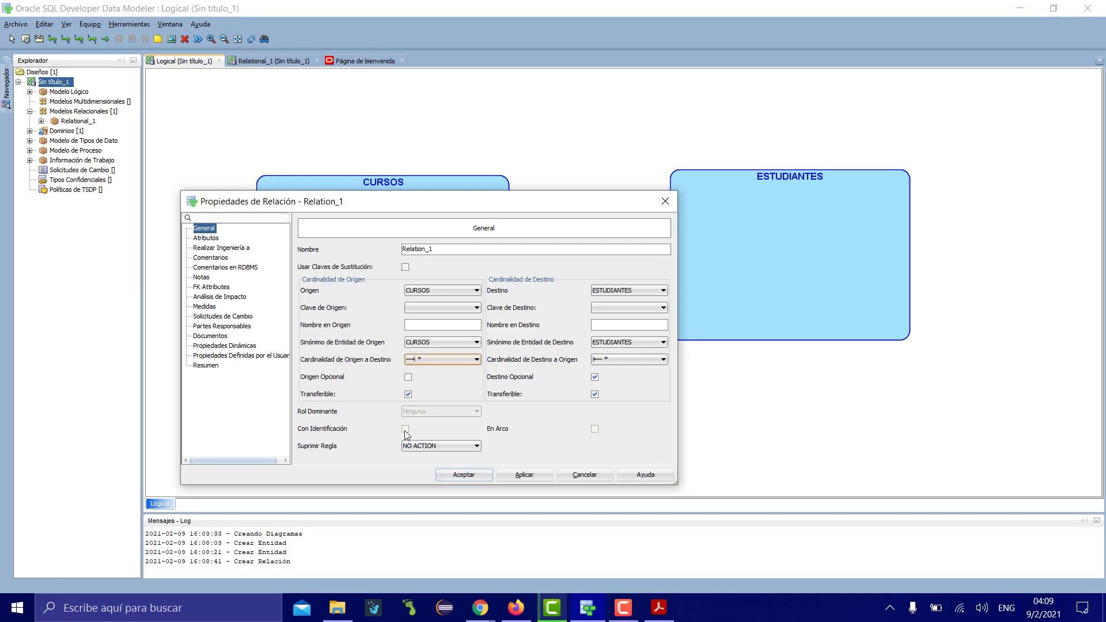
# Step: Try the source-to-destination cardinality 1 again, compare with the practice PDF's diagram, and set it back to *
pyautogui.click(463, 358)
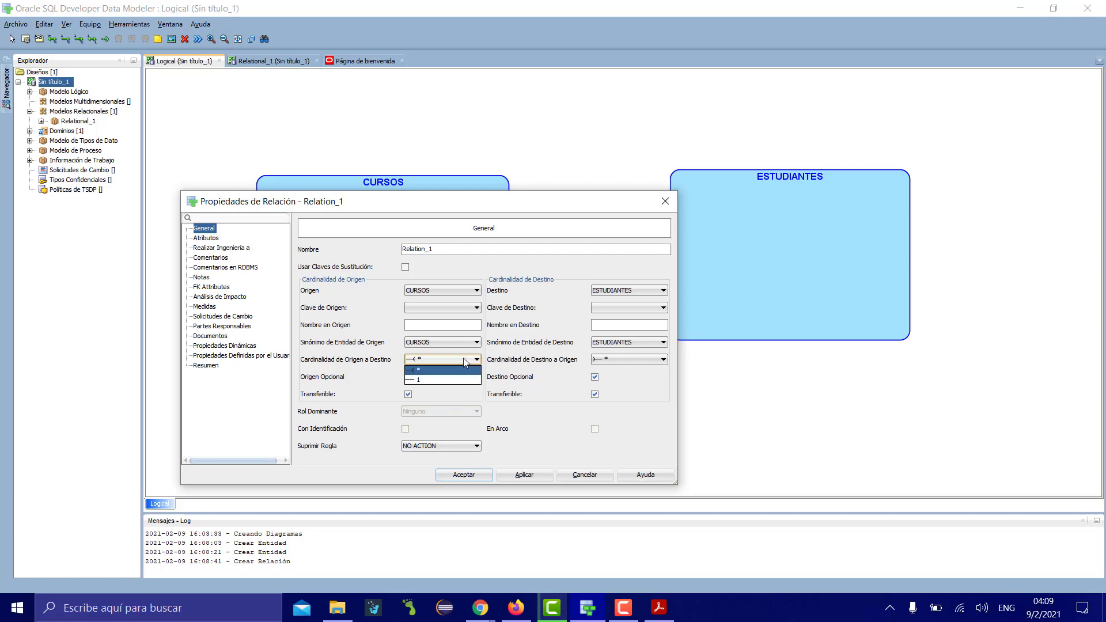
pyautogui.click(451, 382)
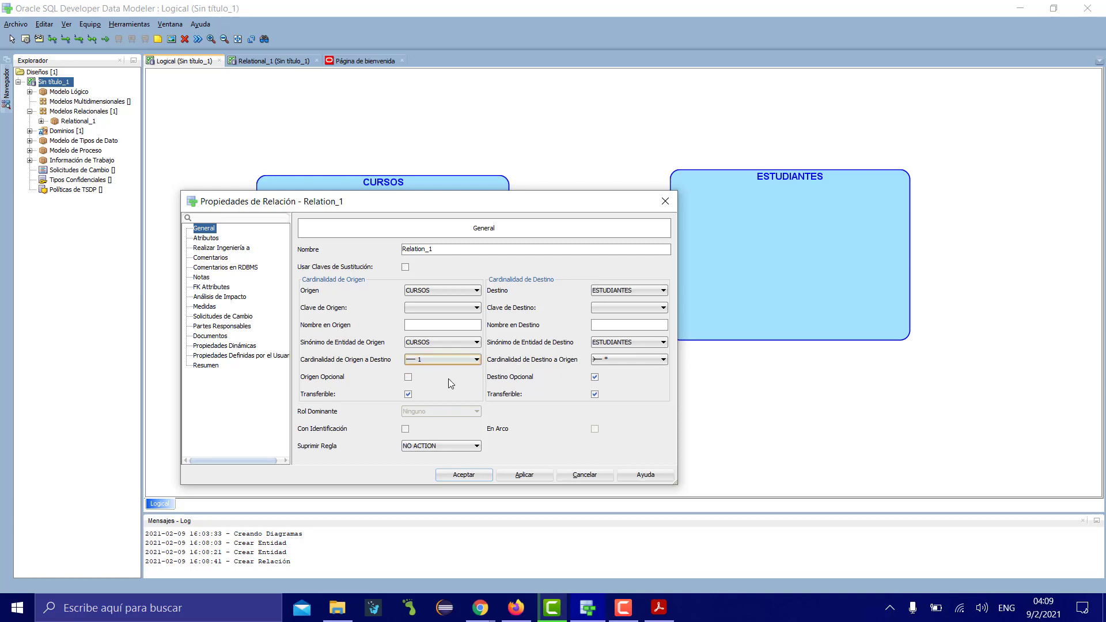
pyautogui.click(658, 608)
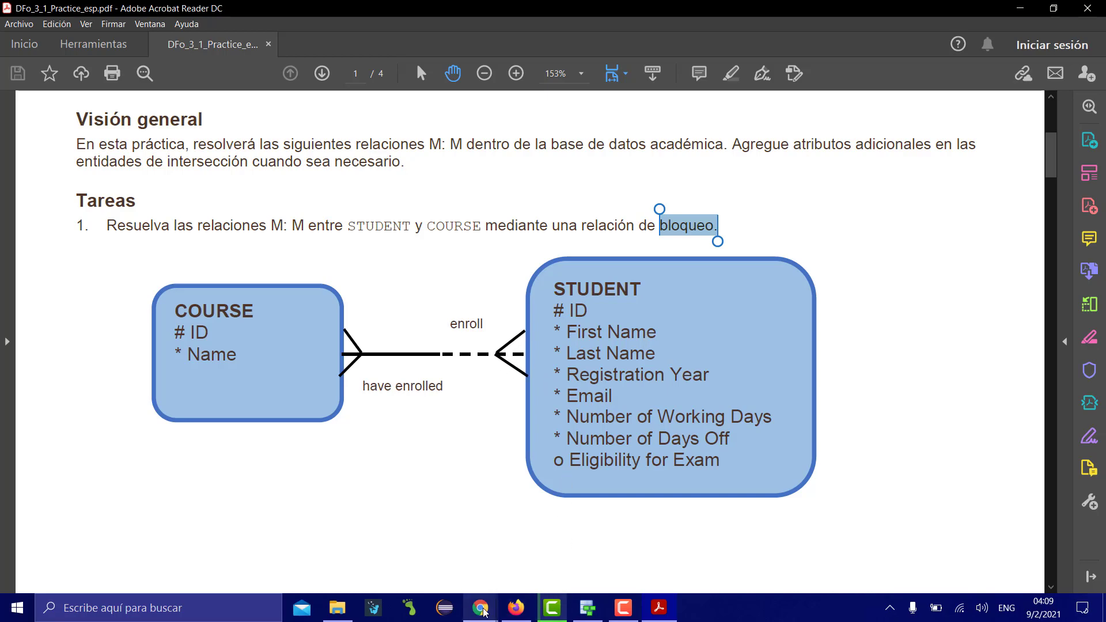
pyautogui.click(594, 616)
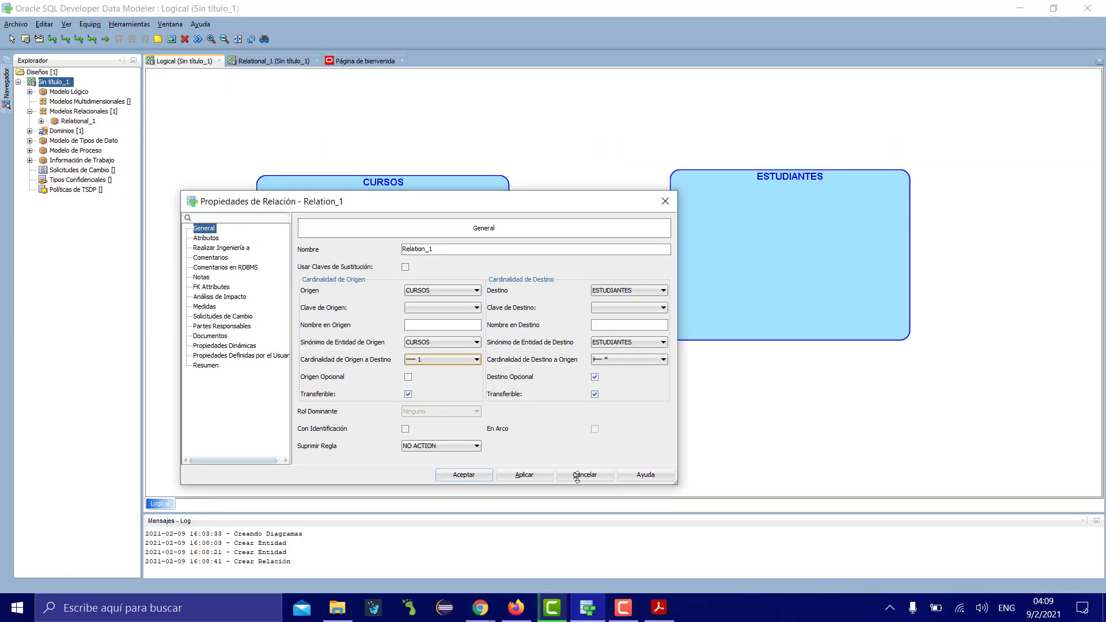
pyautogui.click(467, 360)
pyautogui.click(464, 369)
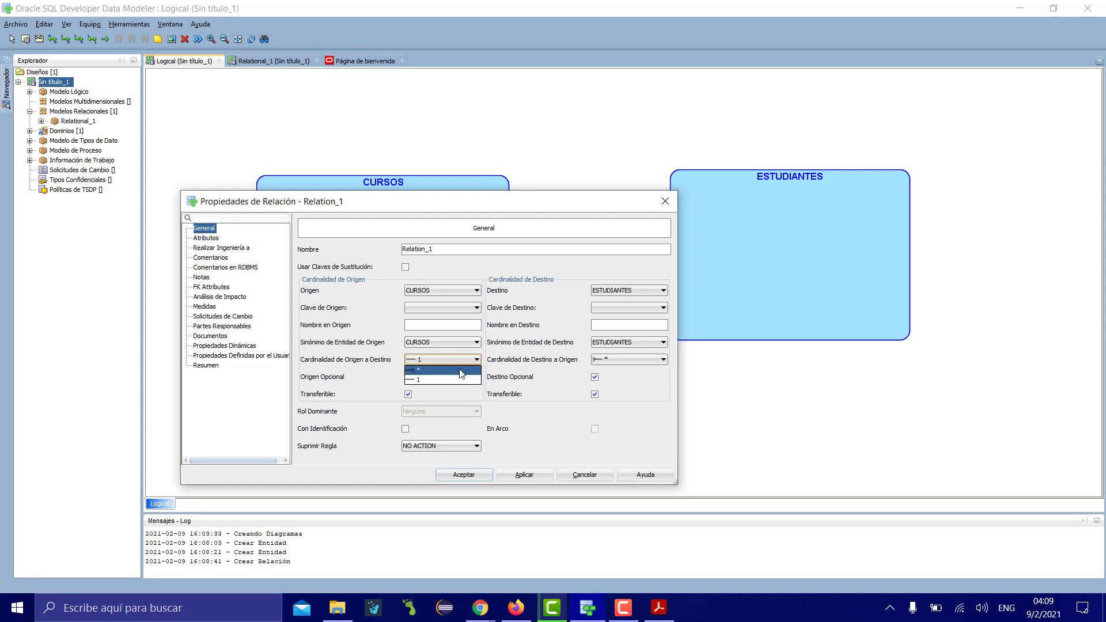
# Step: Set the relation's destination-to-source cardinality to 1, enable Con Identificación and apply the changes
pyautogui.click(638, 361)
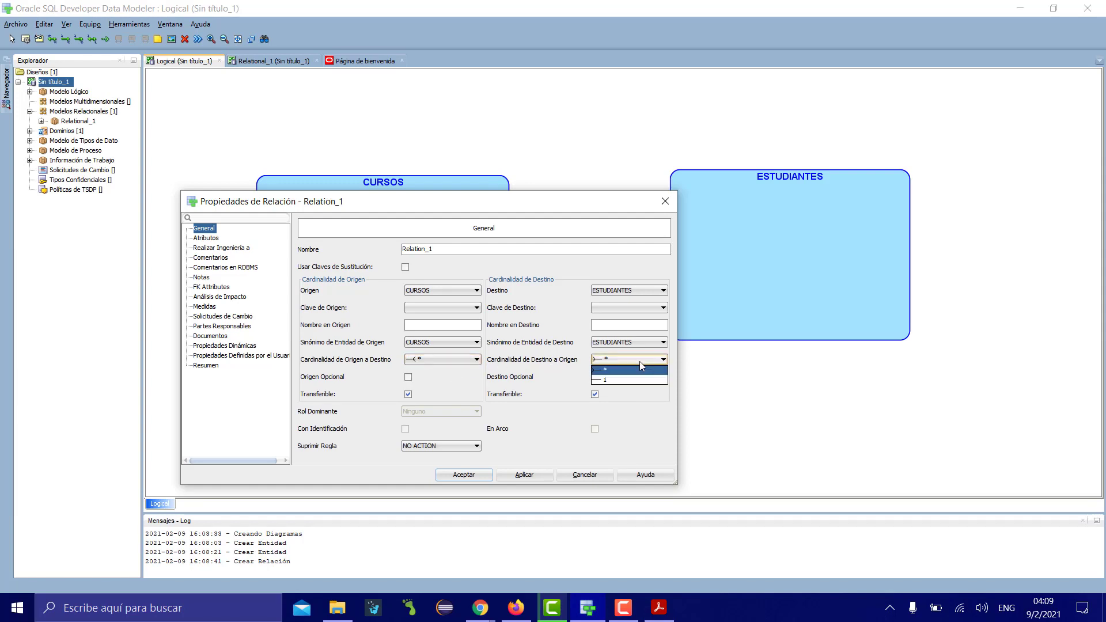
pyautogui.click(626, 378)
pyautogui.click(405, 430)
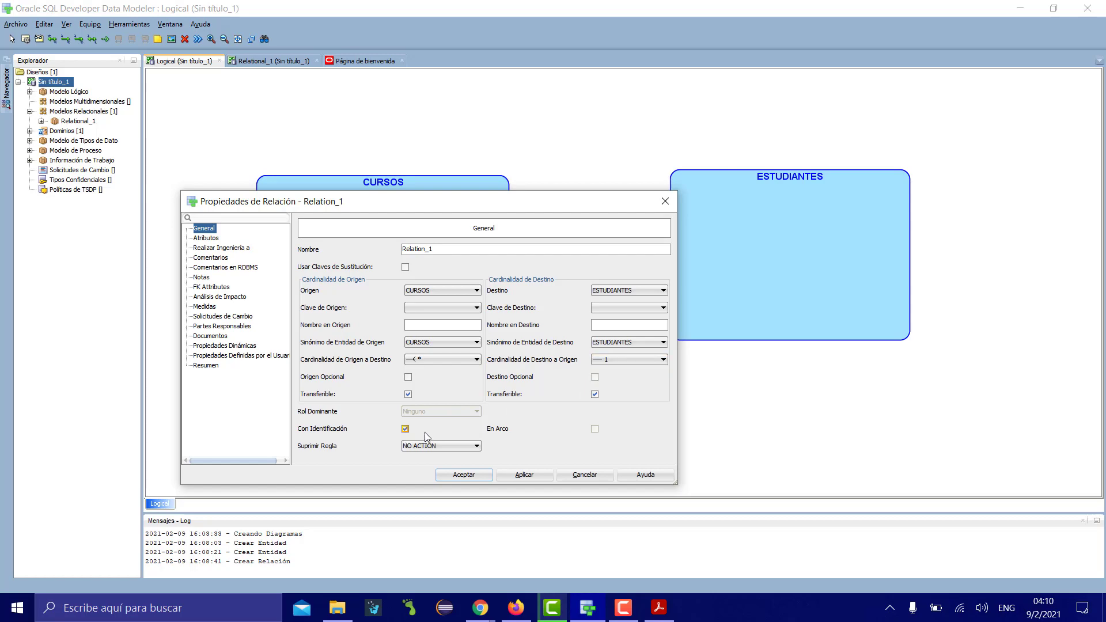
pyautogui.click(521, 477)
# Step: Move the relation properties dialog aside and set the source-to-destination cardinality to 1
pyautogui.moveTo(438, 207); pyautogui.dragTo(502, 186)
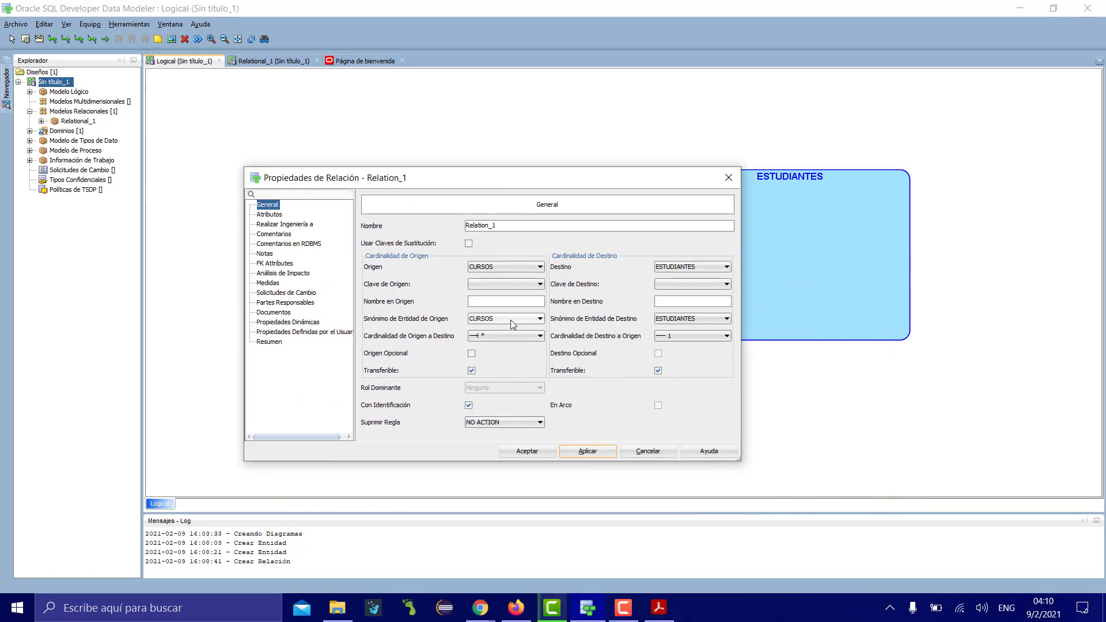
pyautogui.click(500, 337)
pyautogui.click(495, 354)
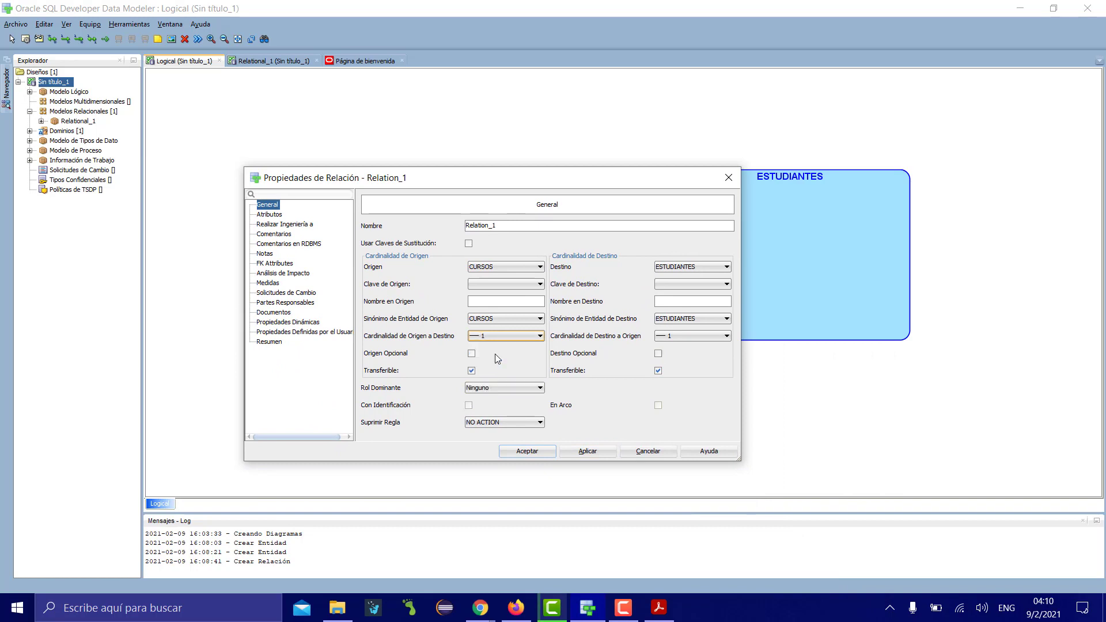
# Step: Set the destination-to-source cardinality to *, mark the destination as optional, and try to apply Con Identificación before closing the relation properties
pyautogui.click(667, 336)
pyautogui.click(667, 346)
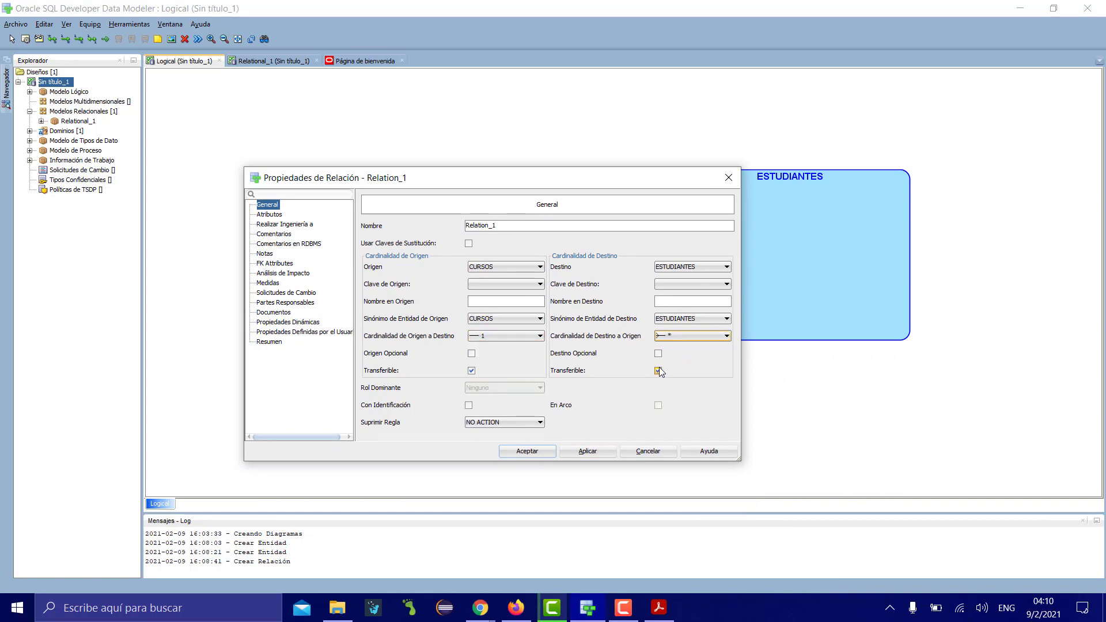
pyautogui.click(468, 405)
pyautogui.click(588, 450)
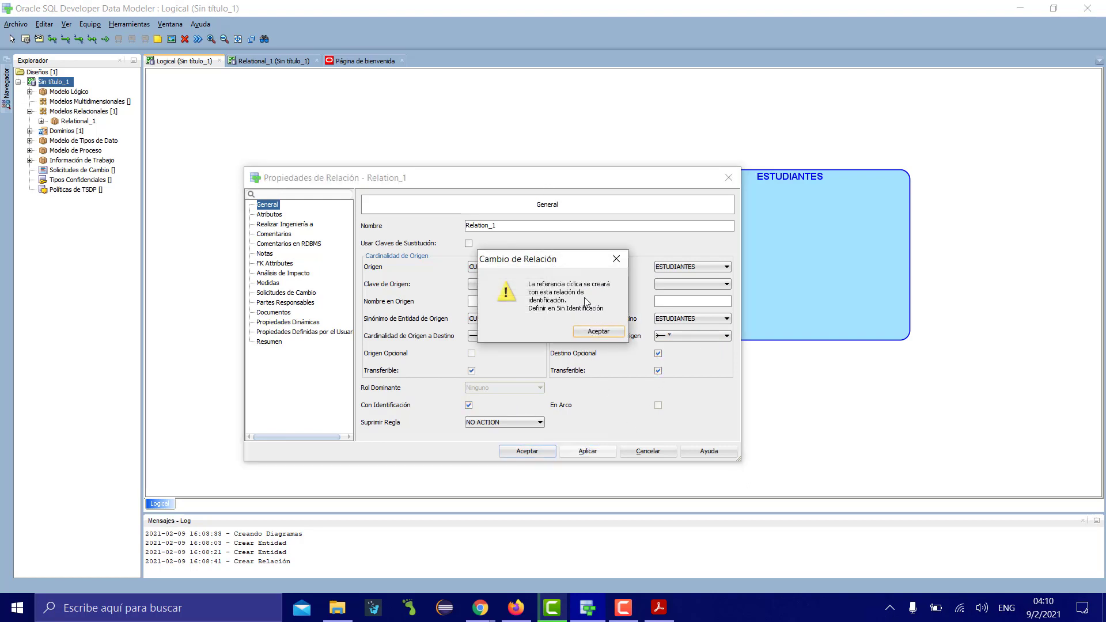
pyautogui.click(597, 332)
pyautogui.moveTo(543, 183); pyautogui.dragTo(478, 277)
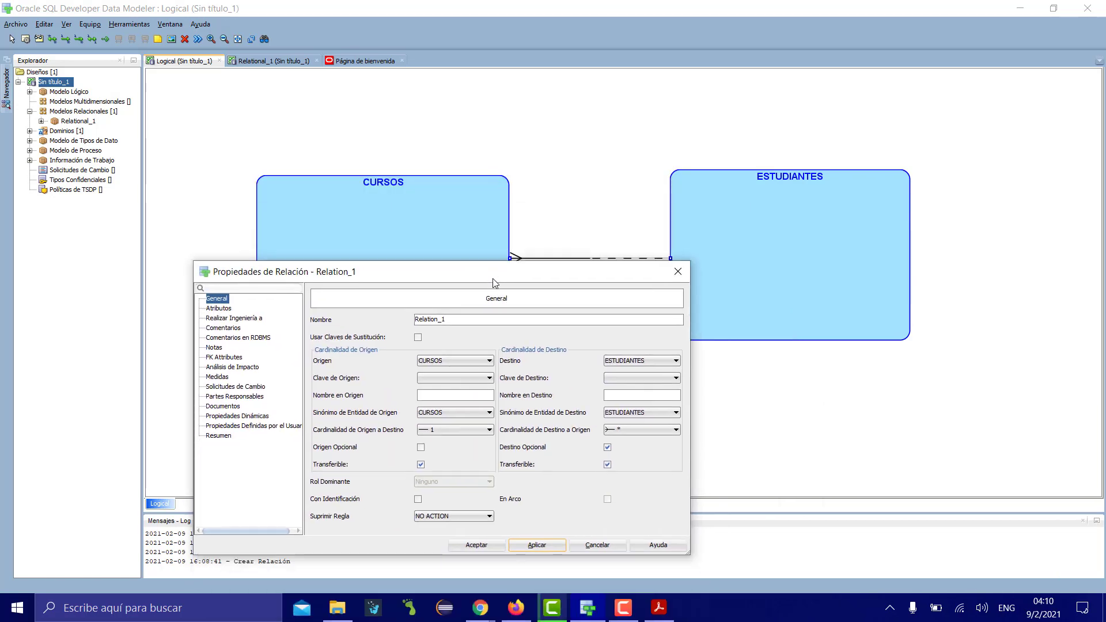
pyautogui.click(678, 272)
# Step: Open the CURSOS entity's attribute properties and add two new attributes
pyautogui.rightClick(442, 243)
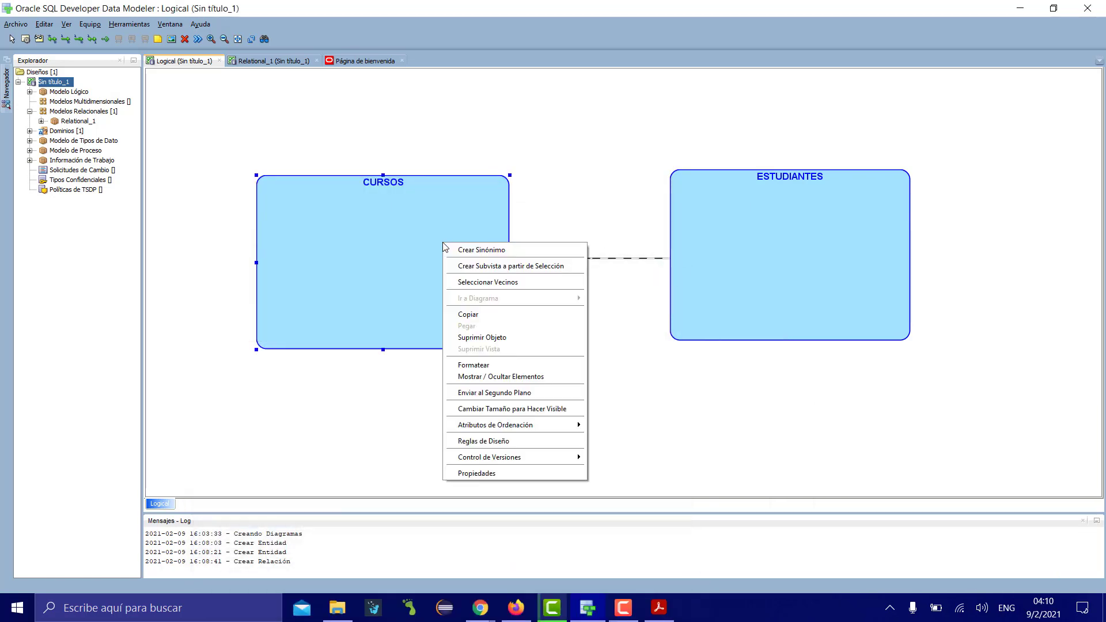
pyautogui.click(472, 472)
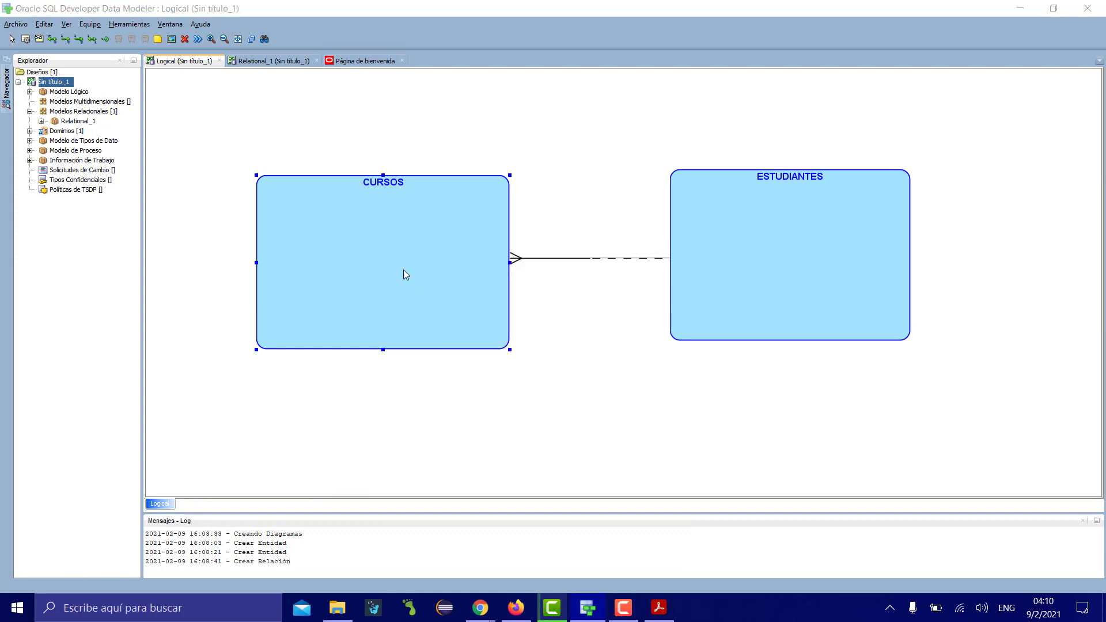
pyautogui.click(483, 129)
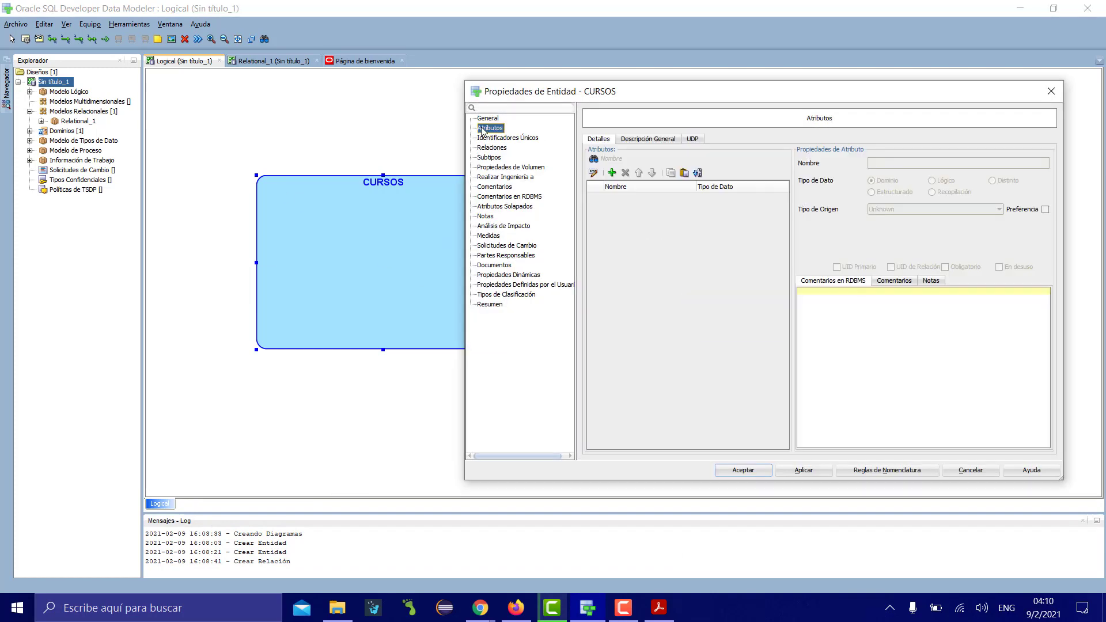
pyautogui.click(612, 173)
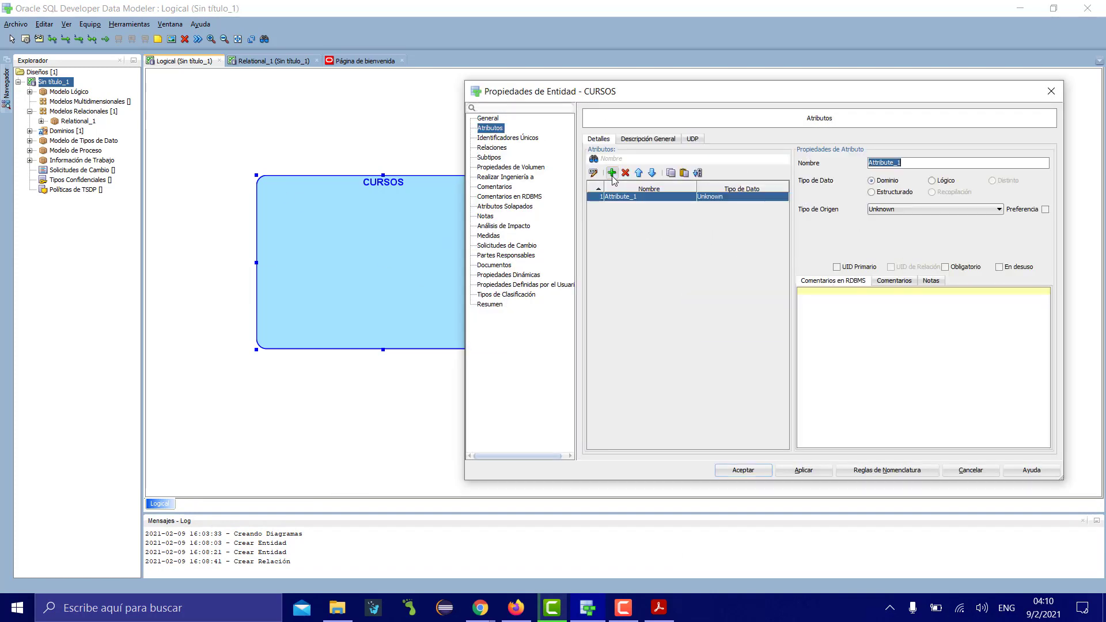
pyautogui.click(612, 173)
# Step: Name the first CURSOS attribute ID CURSO and give it the logical data type VARCHAR
pyautogui.click(648, 197)
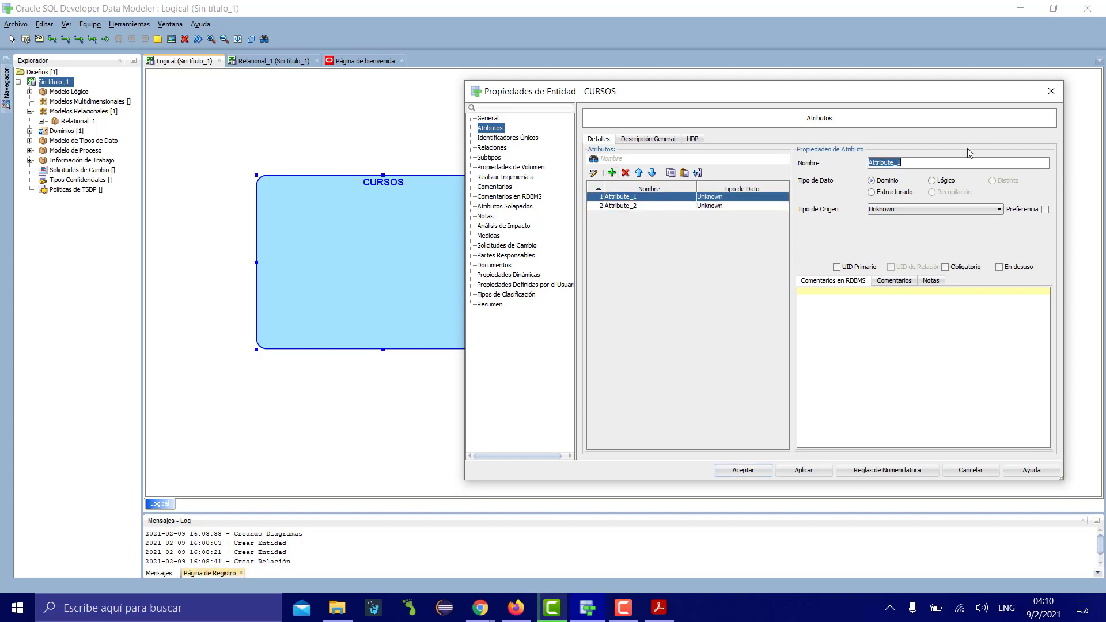
pyautogui.write('ID CURSP')
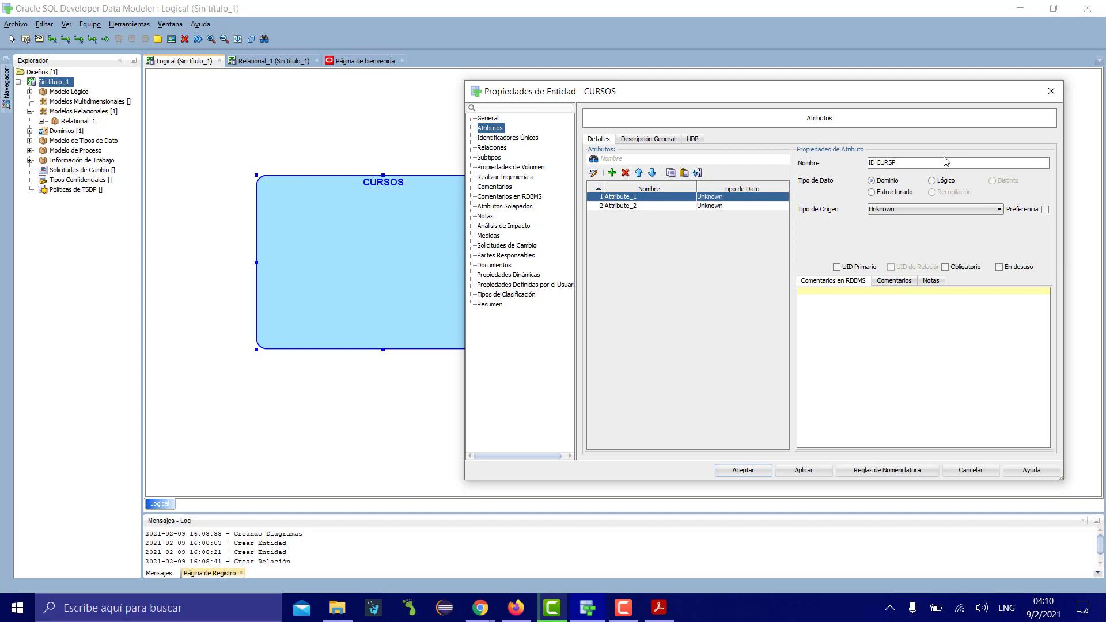
pyautogui.press('BackSpace')
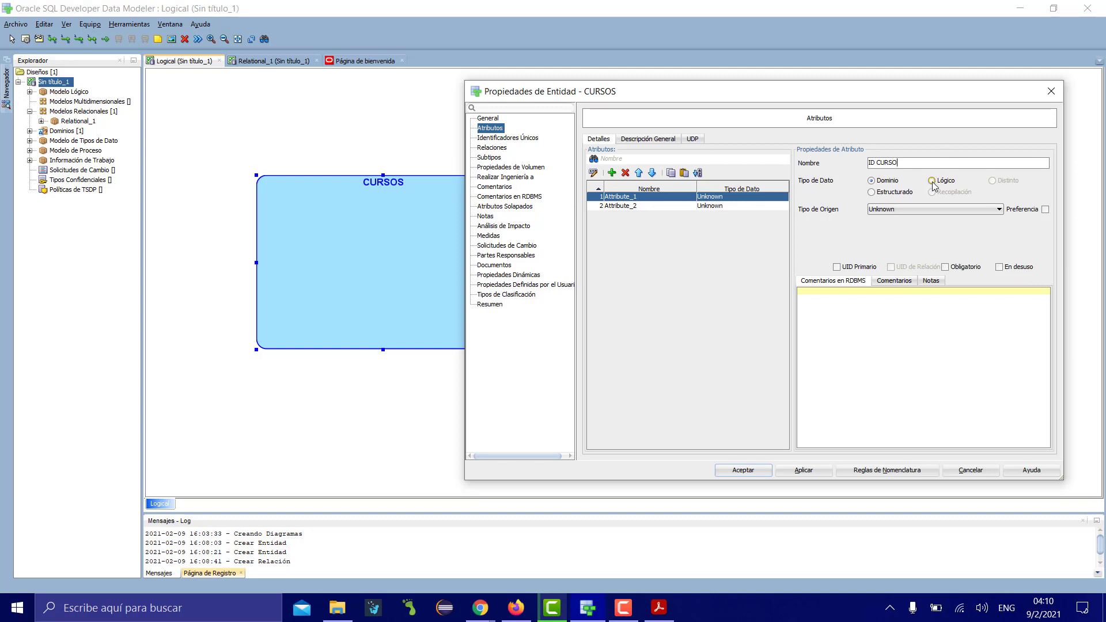
pyautogui.click(932, 180)
pyautogui.click(941, 208)
pyautogui.write('varchar')
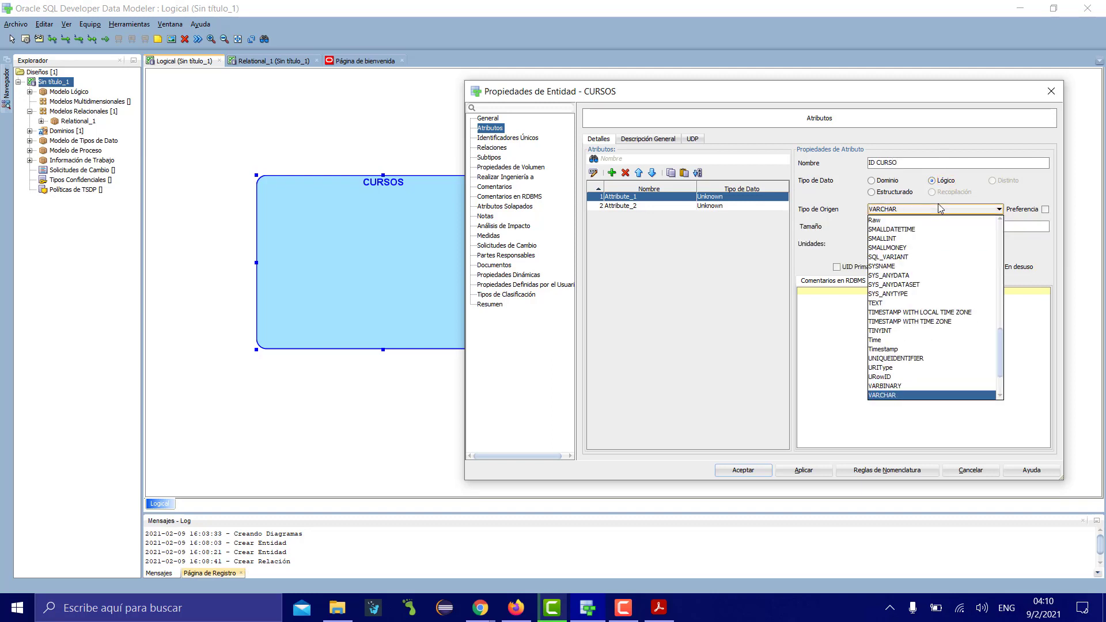
pyautogui.press('Return')
# Step: Set ID CURSO's size to 5 CHAR, mark it as primary UID and save the CURSOS entity
pyautogui.click(916, 227)
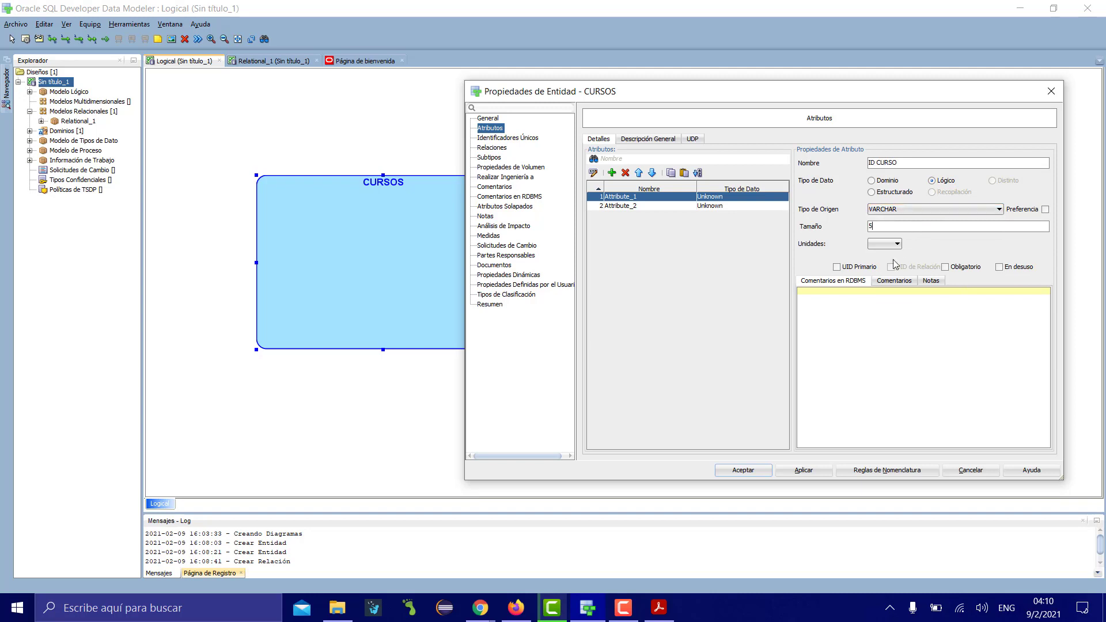
pyautogui.click(897, 243)
pyautogui.click(883, 271)
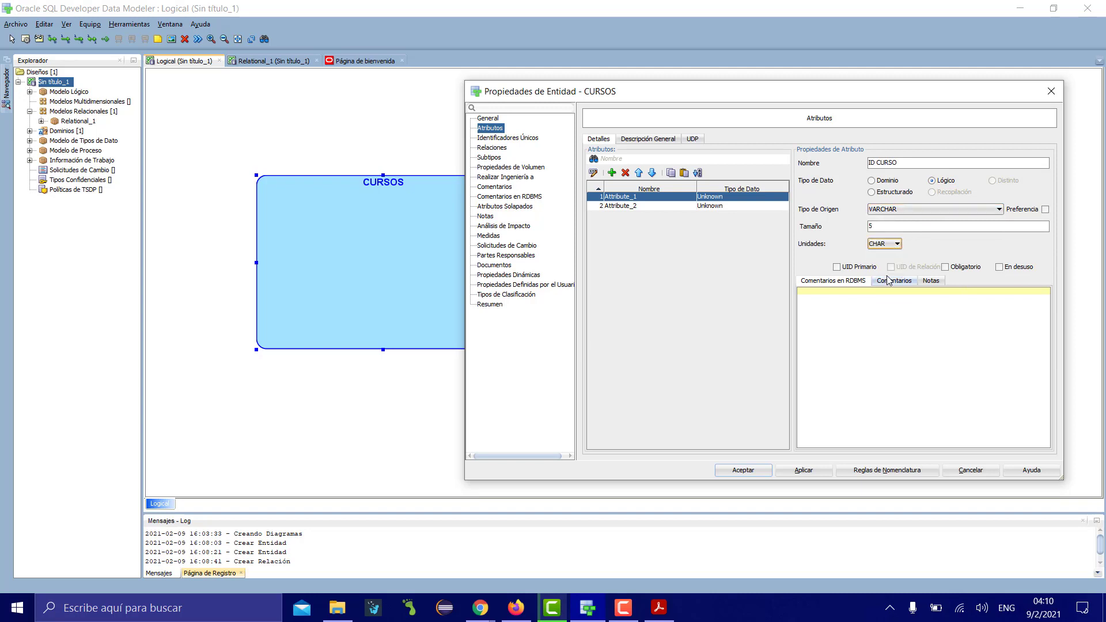
pyautogui.click(837, 267)
pyautogui.click(801, 470)
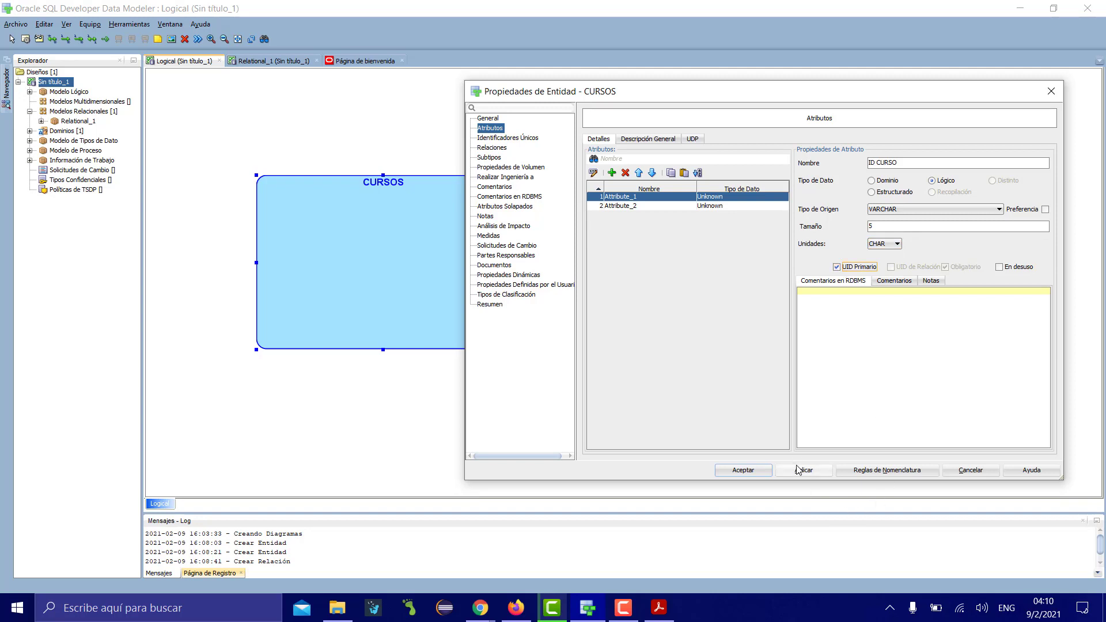
pyautogui.click(743, 470)
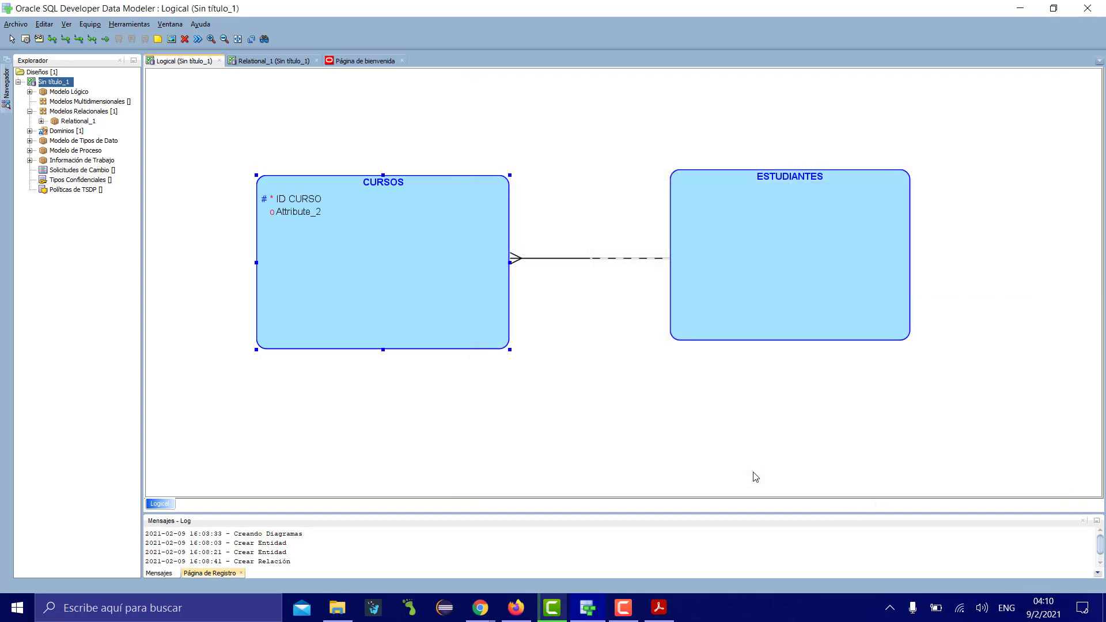
# Step: Rename the second CURSOS attribute to NOMBRE CURSO and give it the logical data type VARCHAR
pyautogui.rightClick(367, 284)
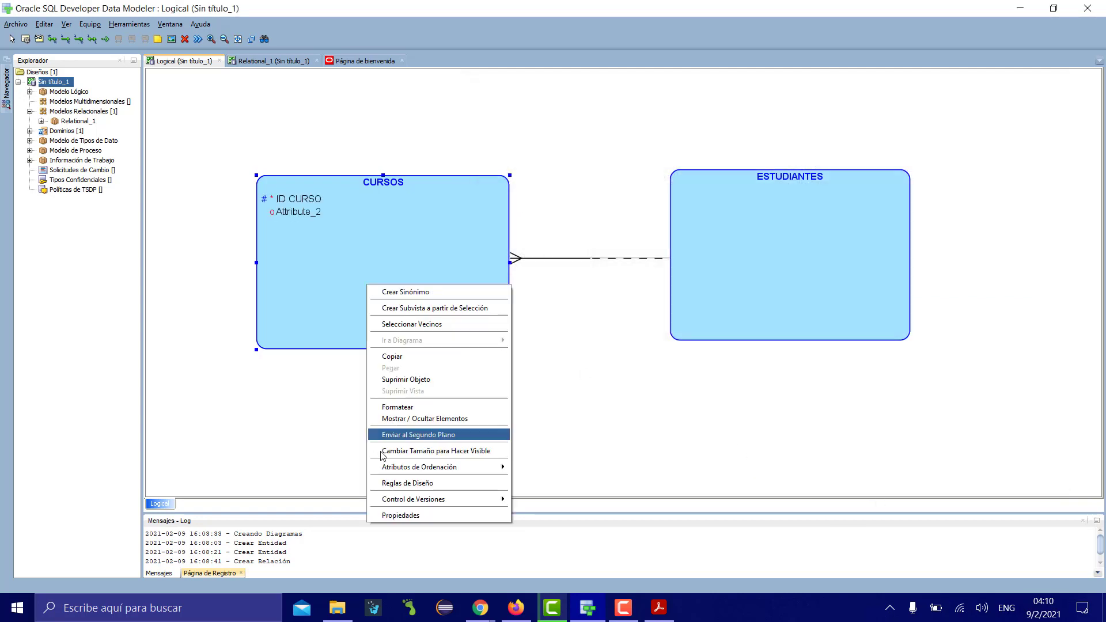
pyautogui.click(407, 516)
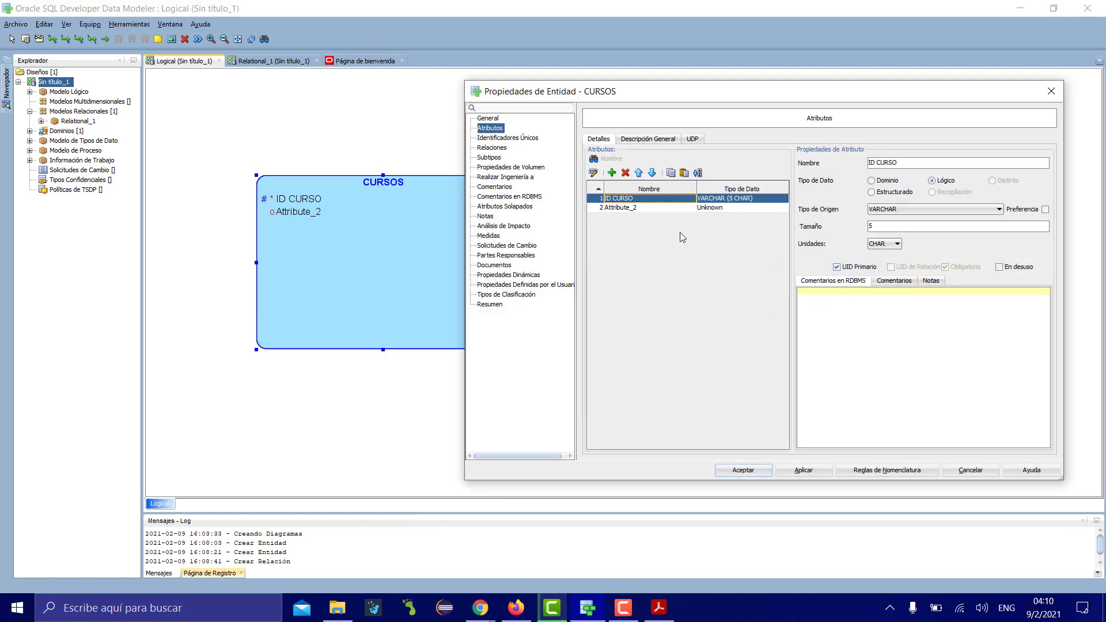
pyautogui.click(644, 208)
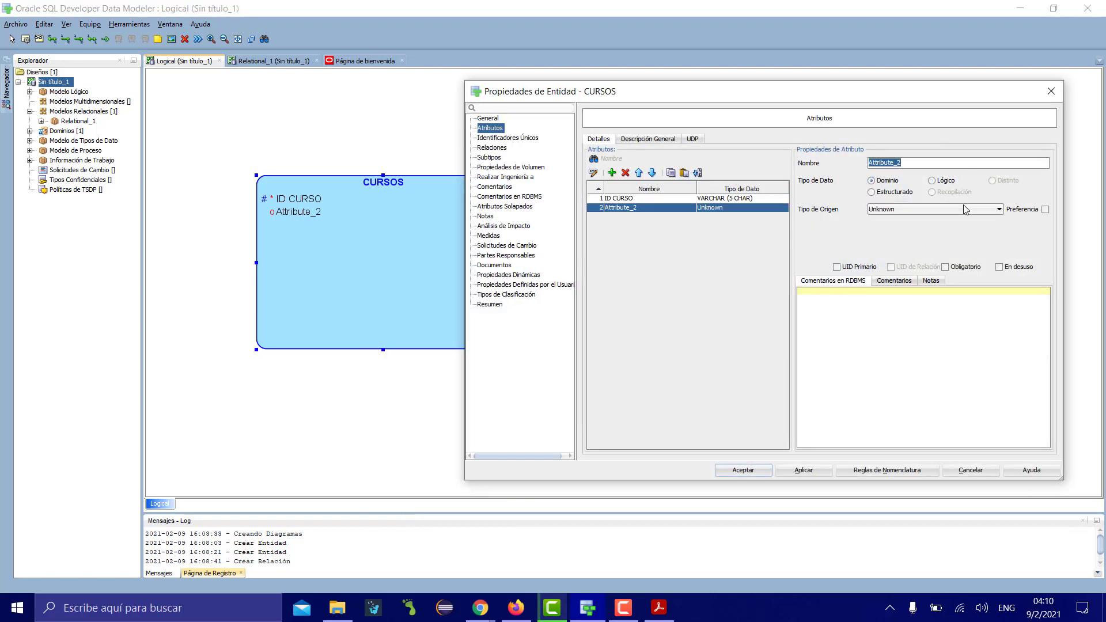
pyautogui.write('NOMBRE CURSO')
pyautogui.click(932, 180)
pyautogui.click(935, 209)
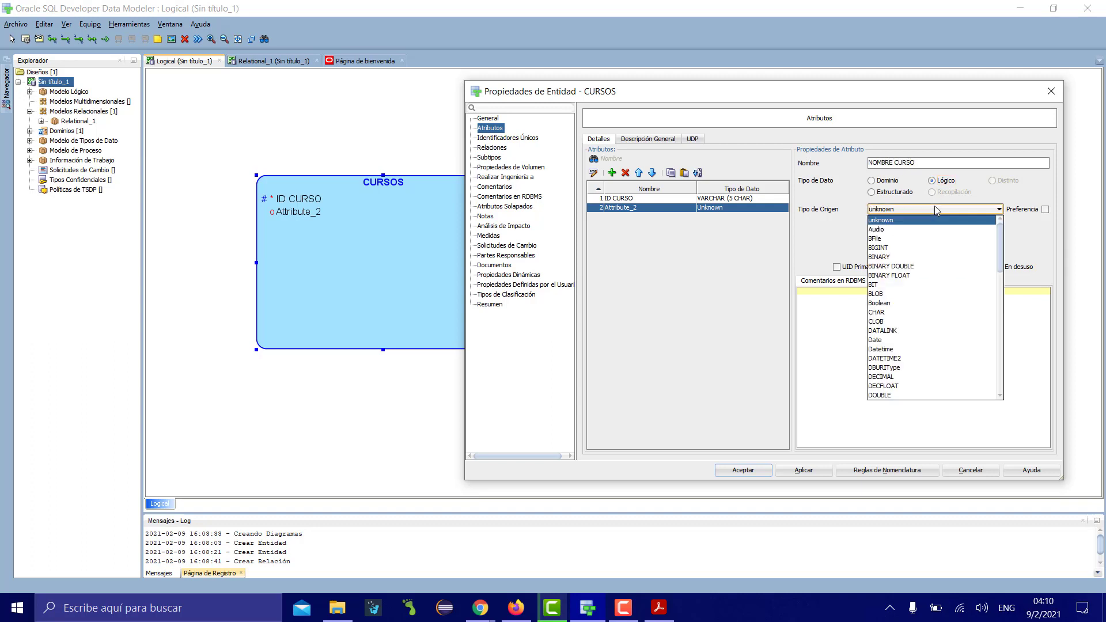
pyautogui.press('Down')
pyautogui.press('Return')
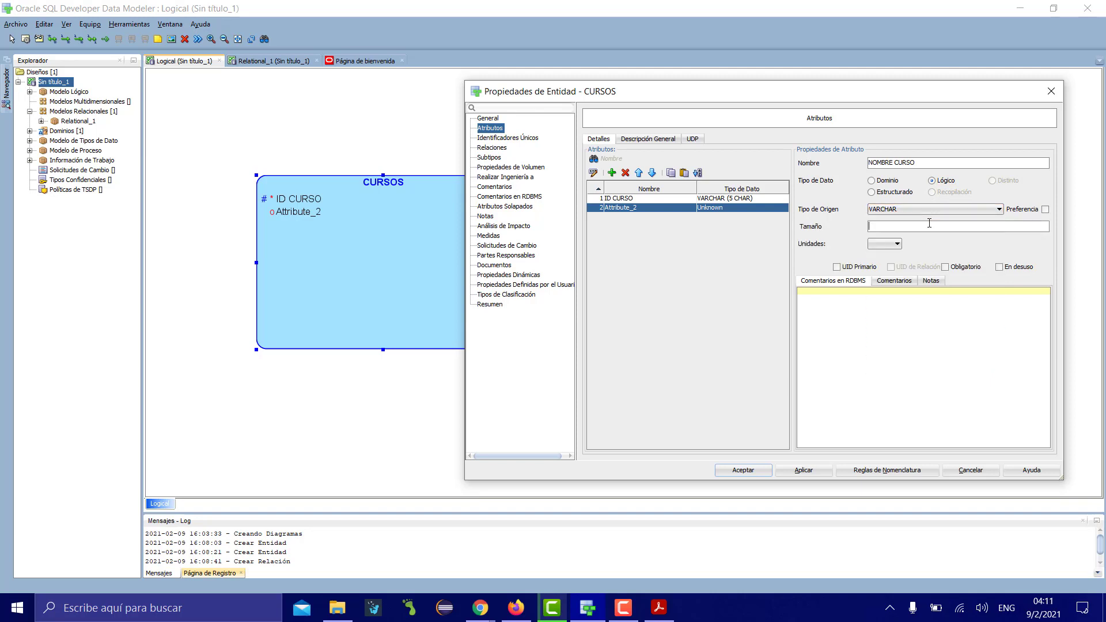
# Step: Set NOMBRE CURSO's size to 10 CHAR, mark it as mandatory and save the CURSOS entity
pyautogui.write('10')
pyautogui.click(897, 244)
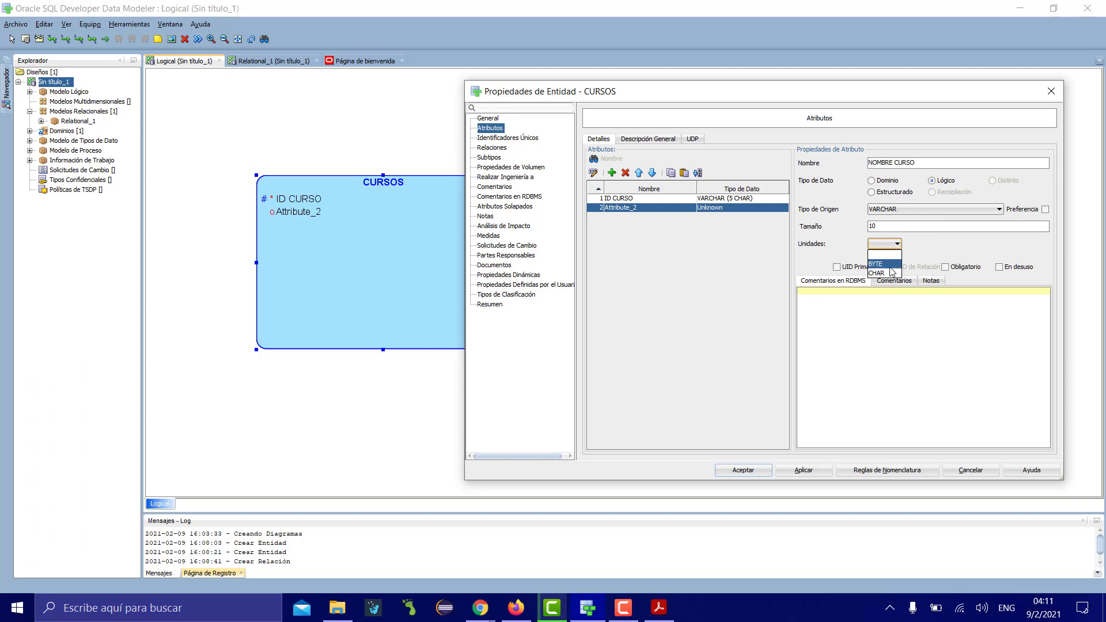
pyautogui.click(891, 266)
pyautogui.click(893, 245)
pyautogui.click(888, 266)
pyautogui.click(946, 267)
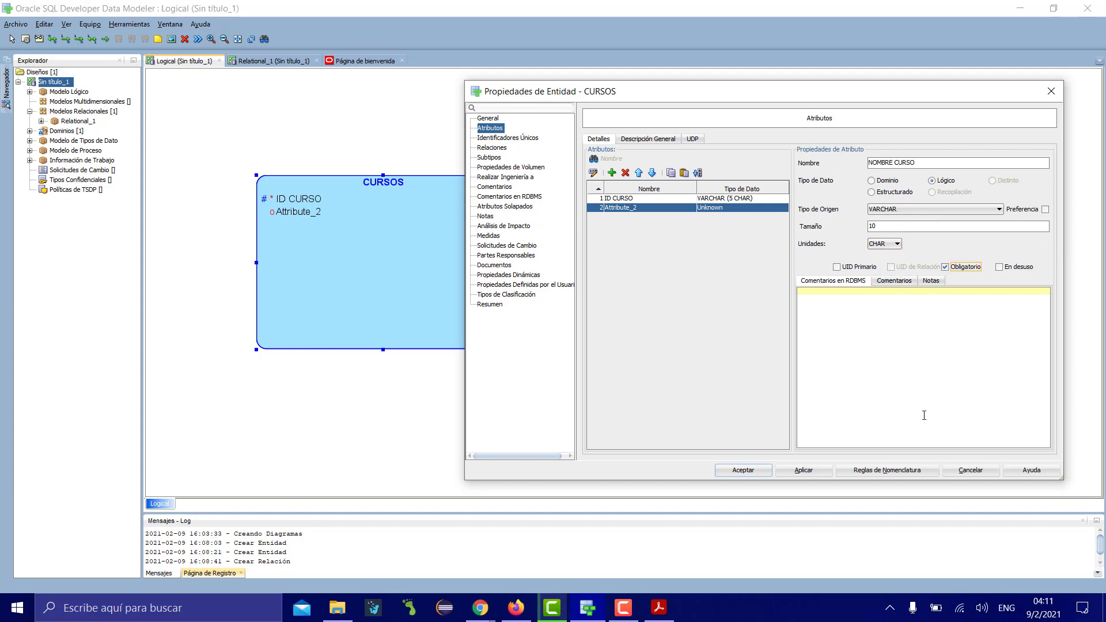
pyautogui.click(805, 471)
pyautogui.click(744, 471)
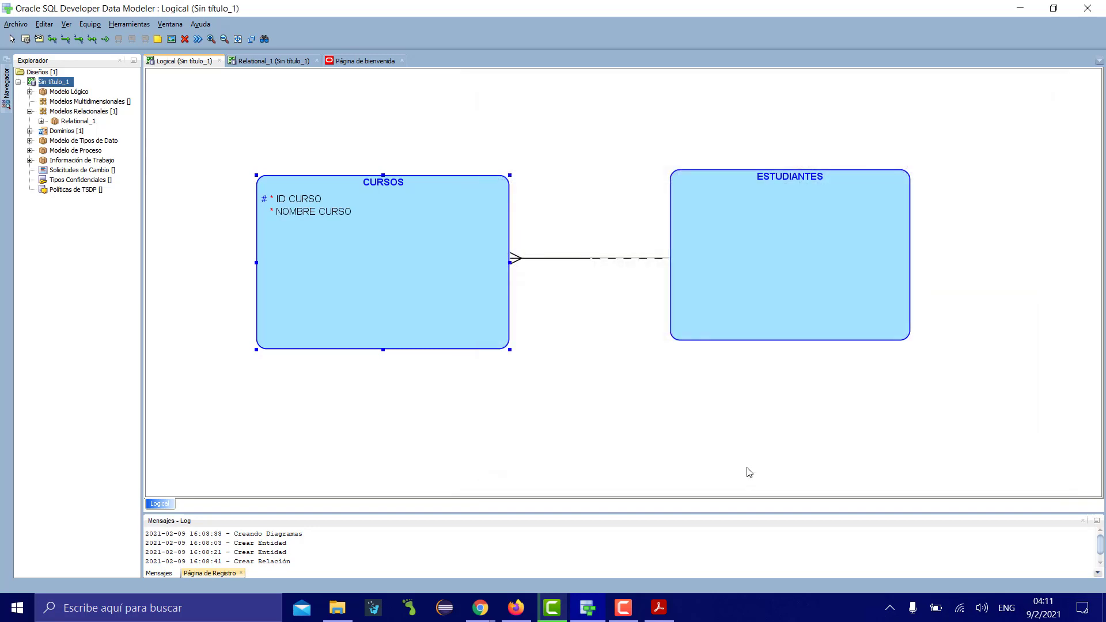
# Step: Check the STUDENT attributes in the practice PDF, and add three new attributes to the ESTUDIANTES entity
pyautogui.click(759, 260)
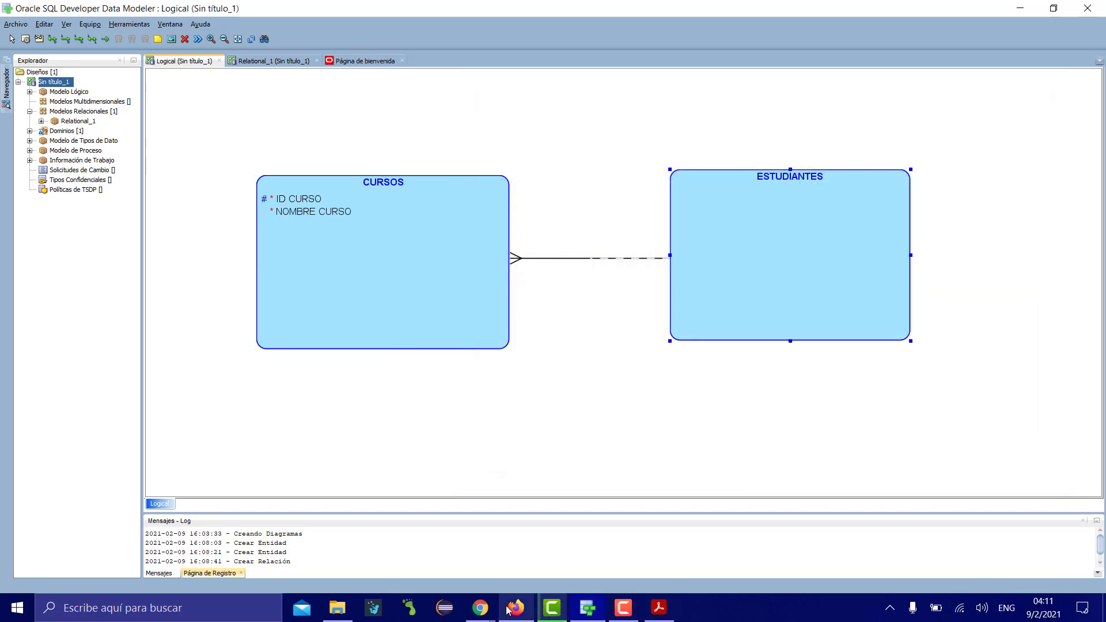
pyautogui.click(668, 615)
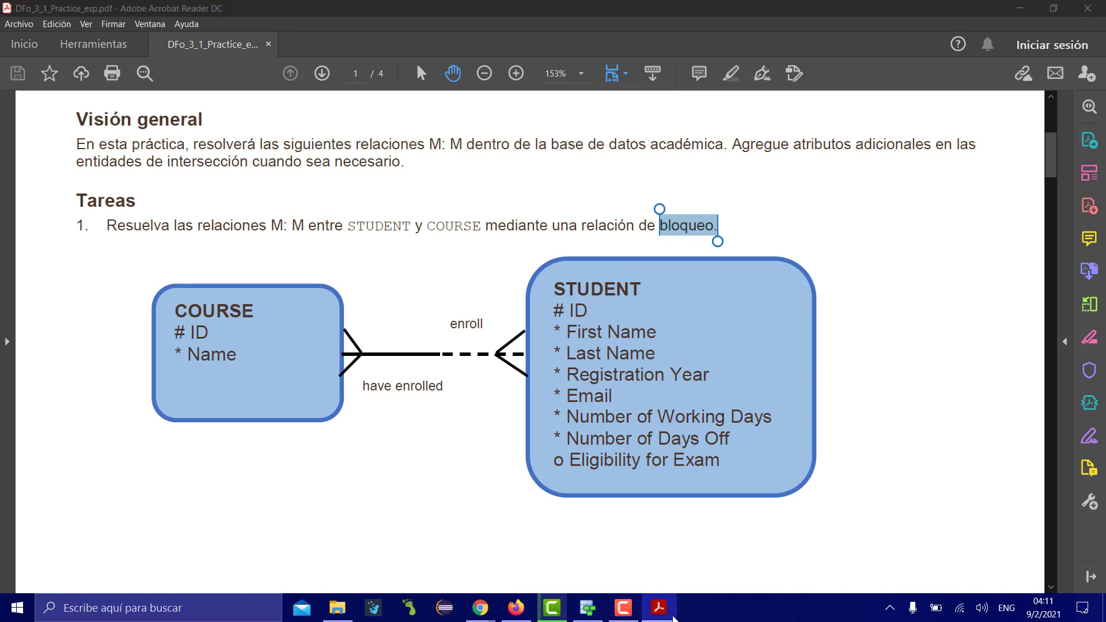
pyautogui.hotkey('alt', 'Tab')
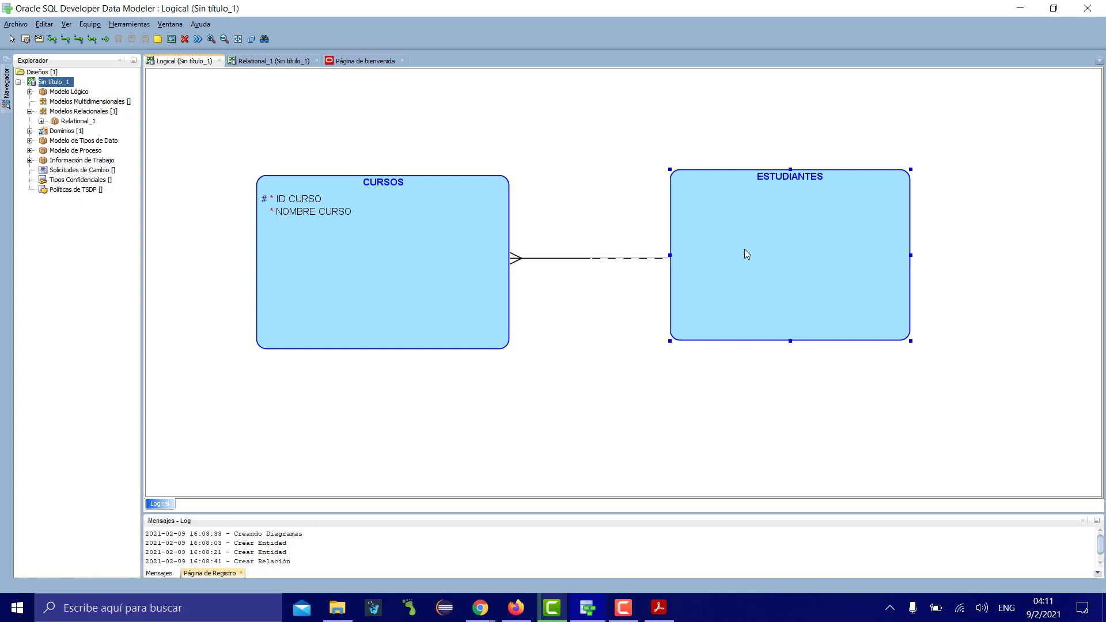
pyautogui.rightClick(745, 249)
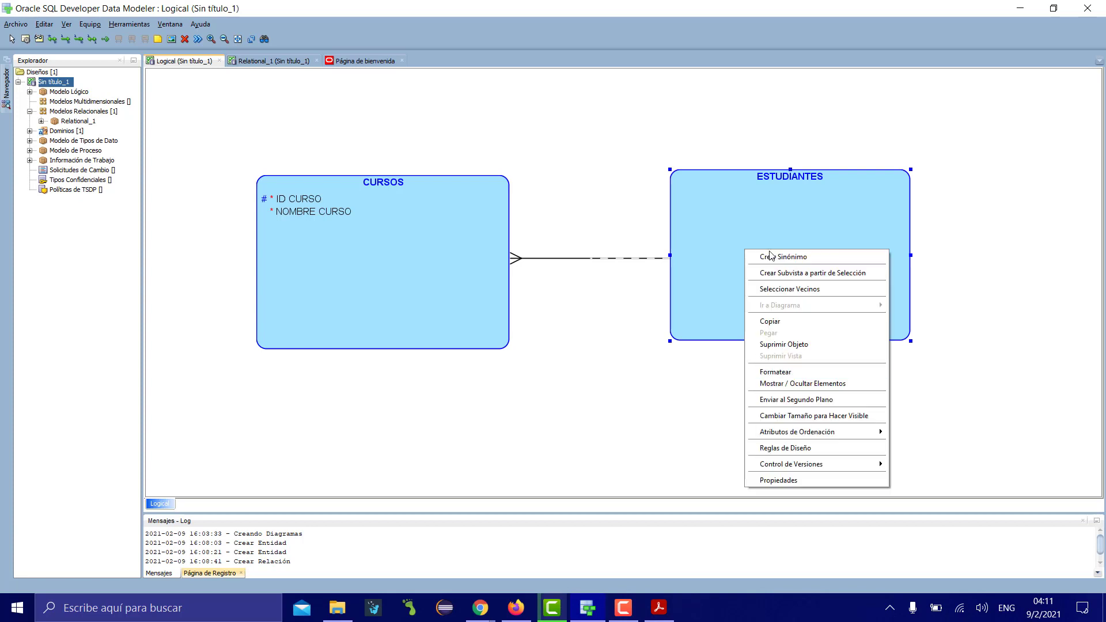
pyautogui.click(775, 481)
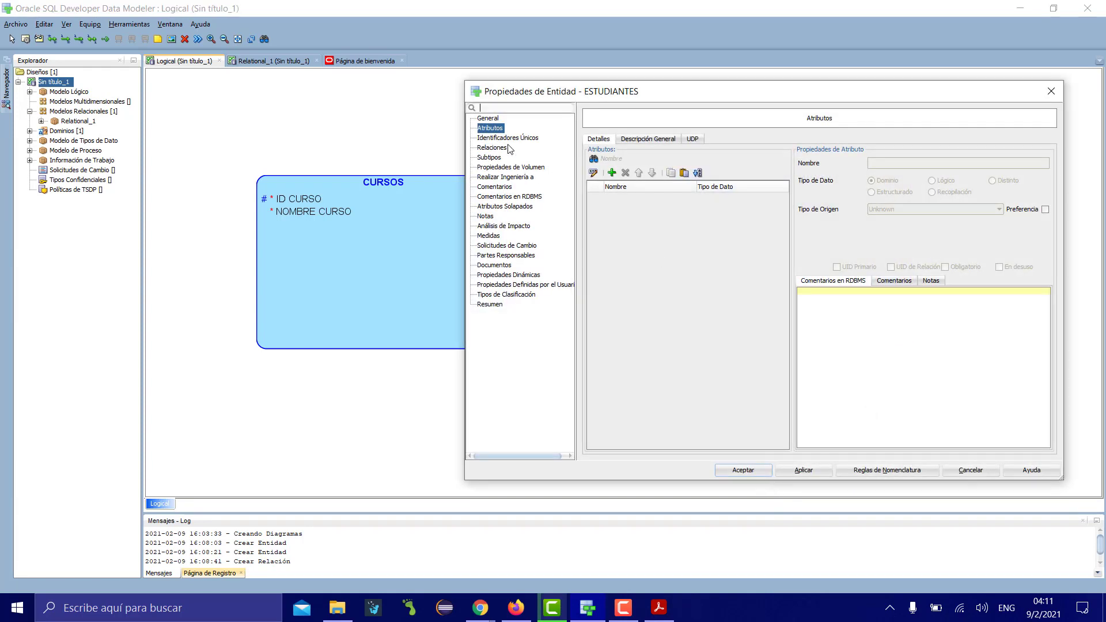
pyautogui.click(612, 173)
pyautogui.click(612, 173)
pyautogui.click(612, 173)
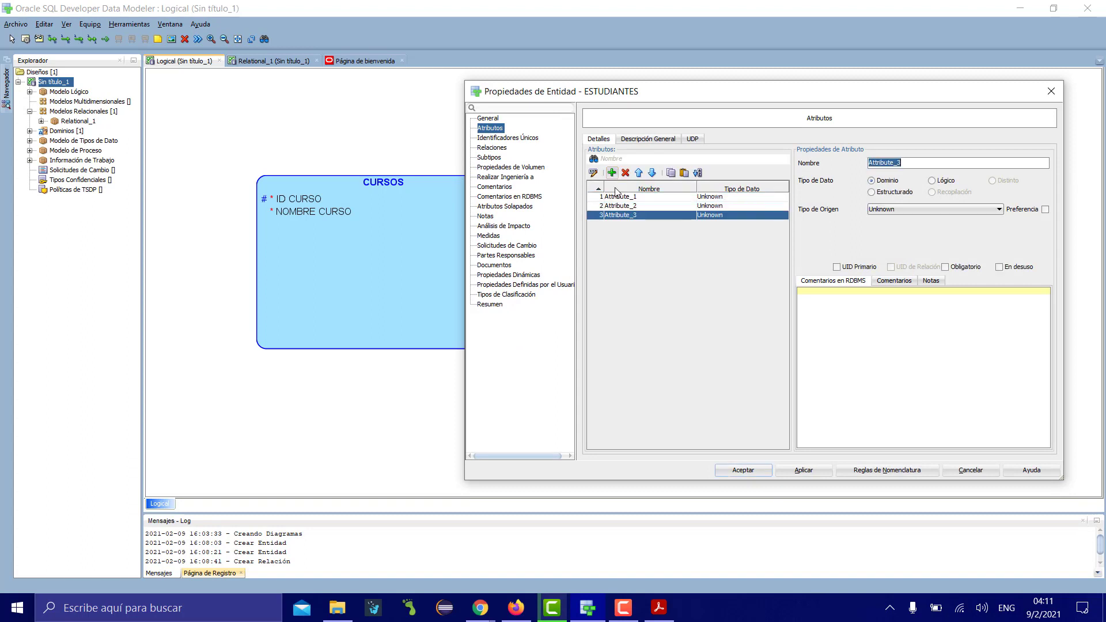
# Step: Name the first ESTUDIANTES attribute ID ESTUDIANTE and give it the logical data type VARCHAR
pyautogui.click(619, 200)
pyautogui.write('ID ESTUDIANTE')
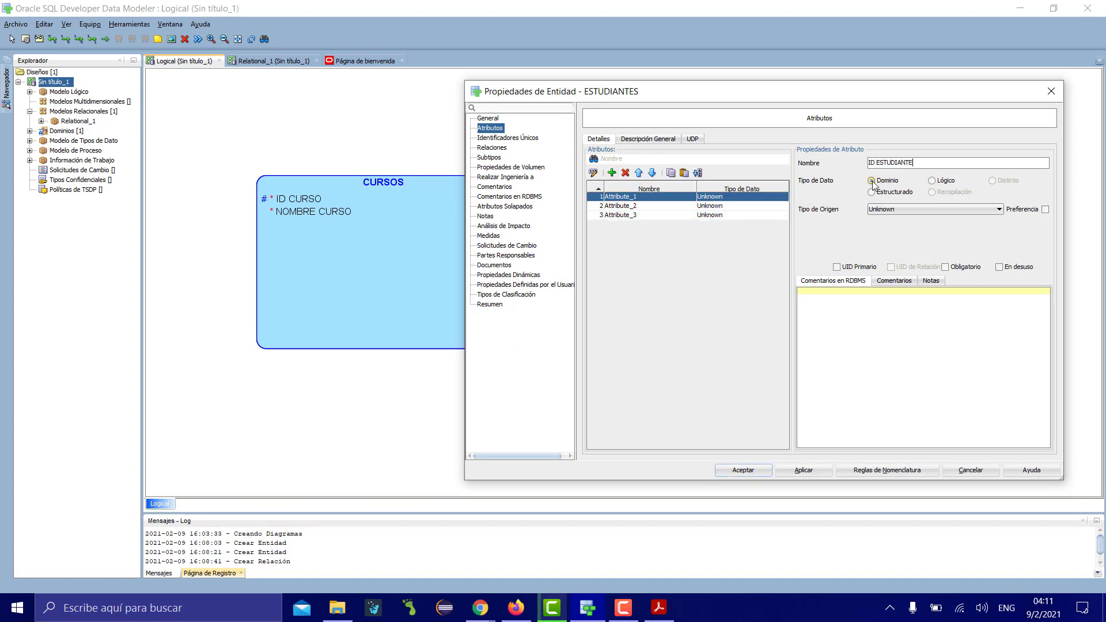
pyautogui.click(932, 180)
pyautogui.click(919, 210)
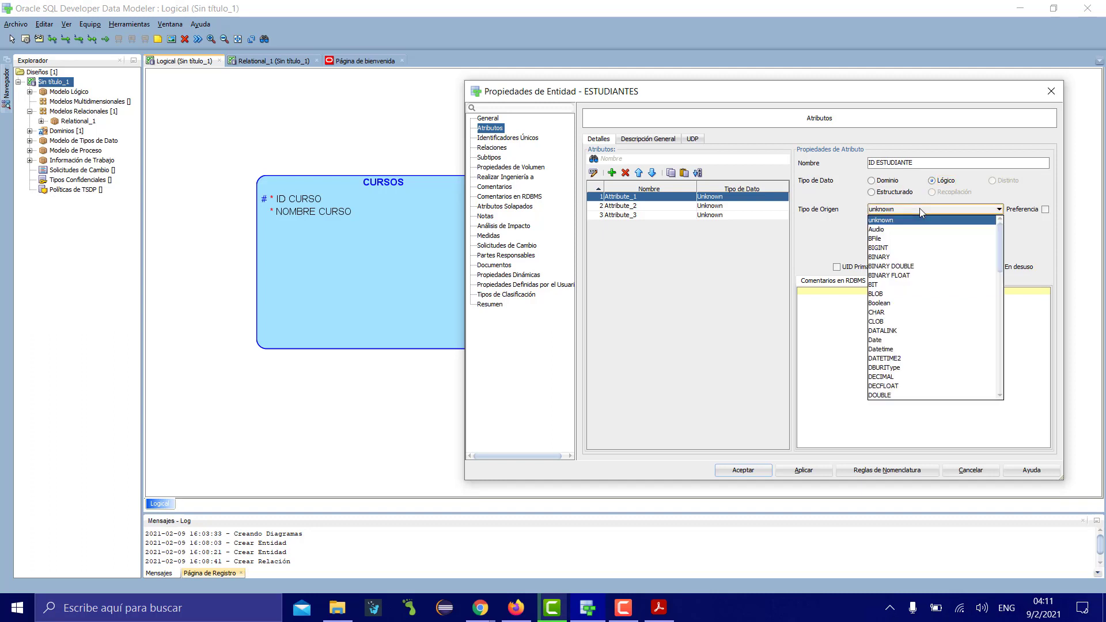
pyautogui.press('v')
pyautogui.press('v')
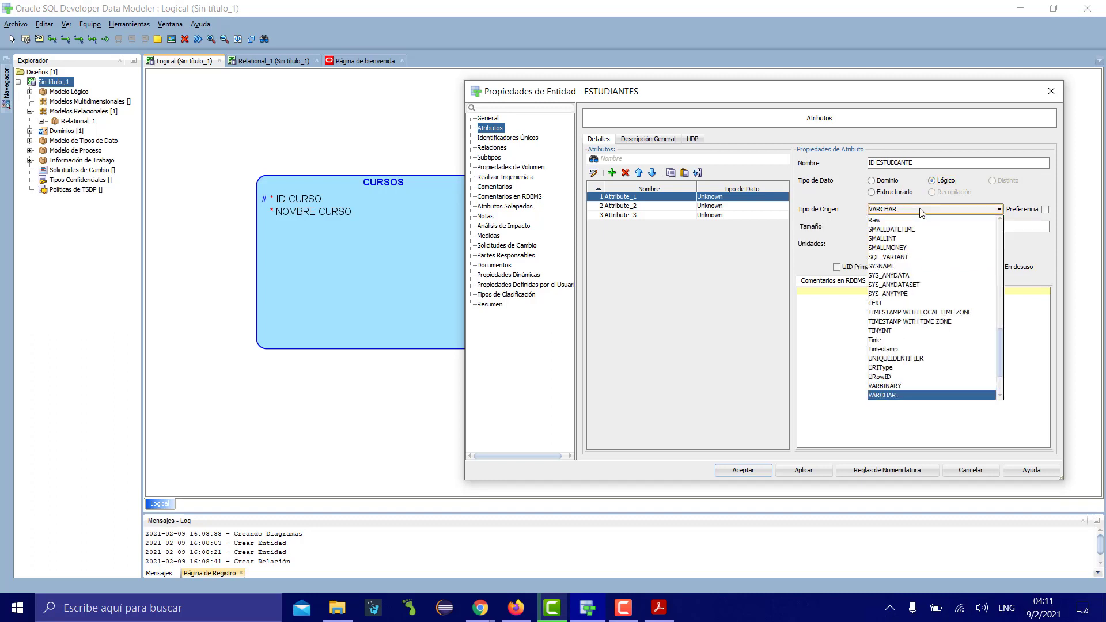
pyautogui.press('Return')
# Step: Set ID ESTUDIANTE's size to 6 with CHAR units and mark it as primary UID
pyautogui.click(915, 227)
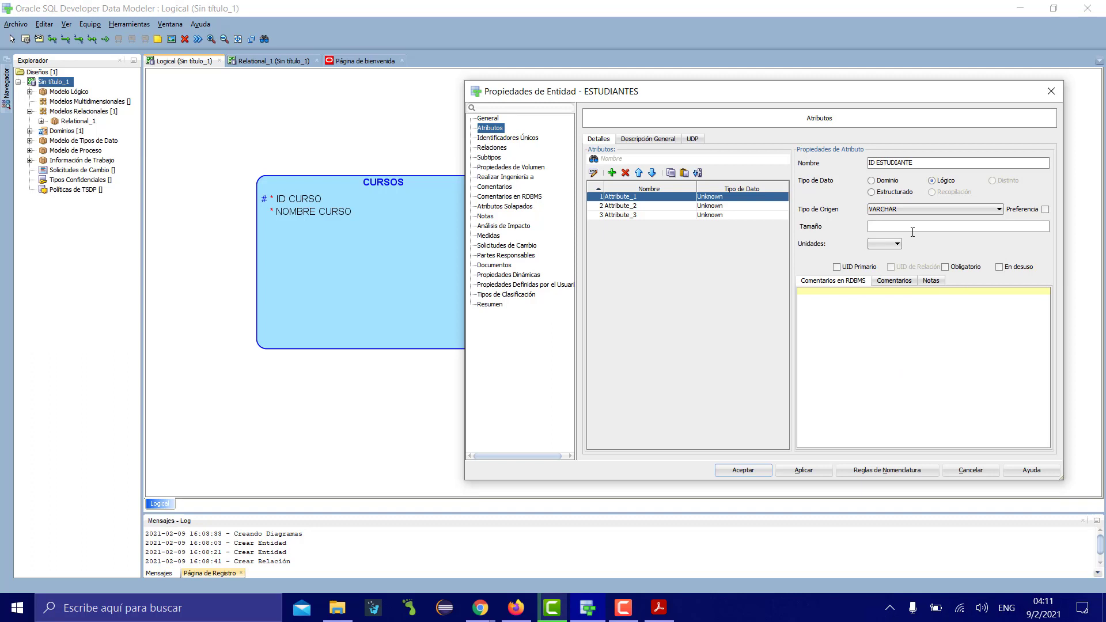
pyautogui.click(898, 244)
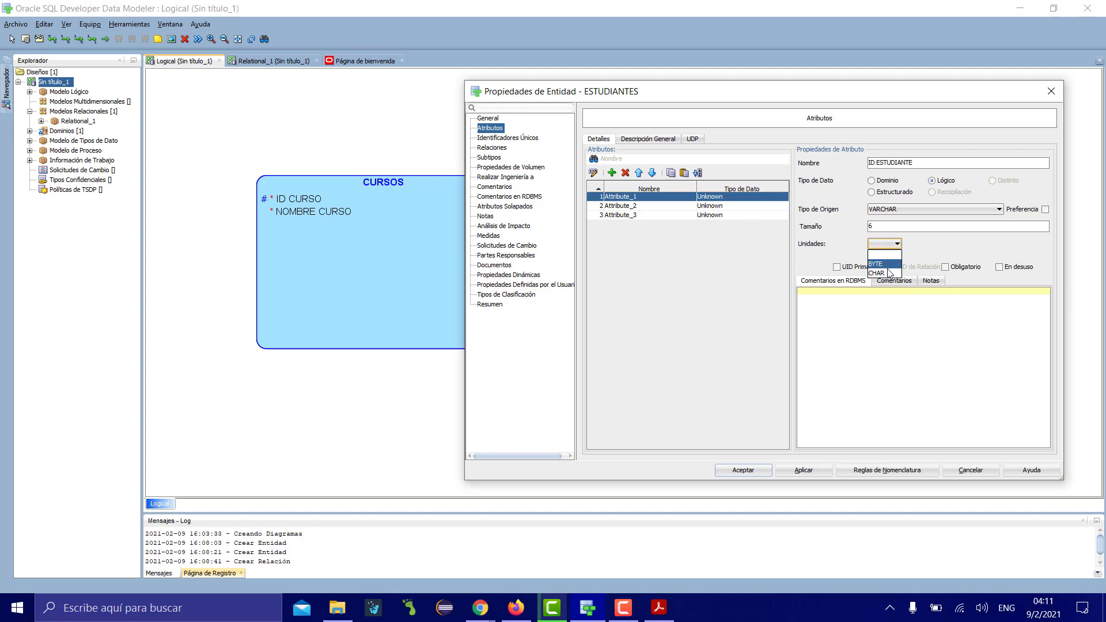
pyautogui.click(900, 265)
pyautogui.click(846, 268)
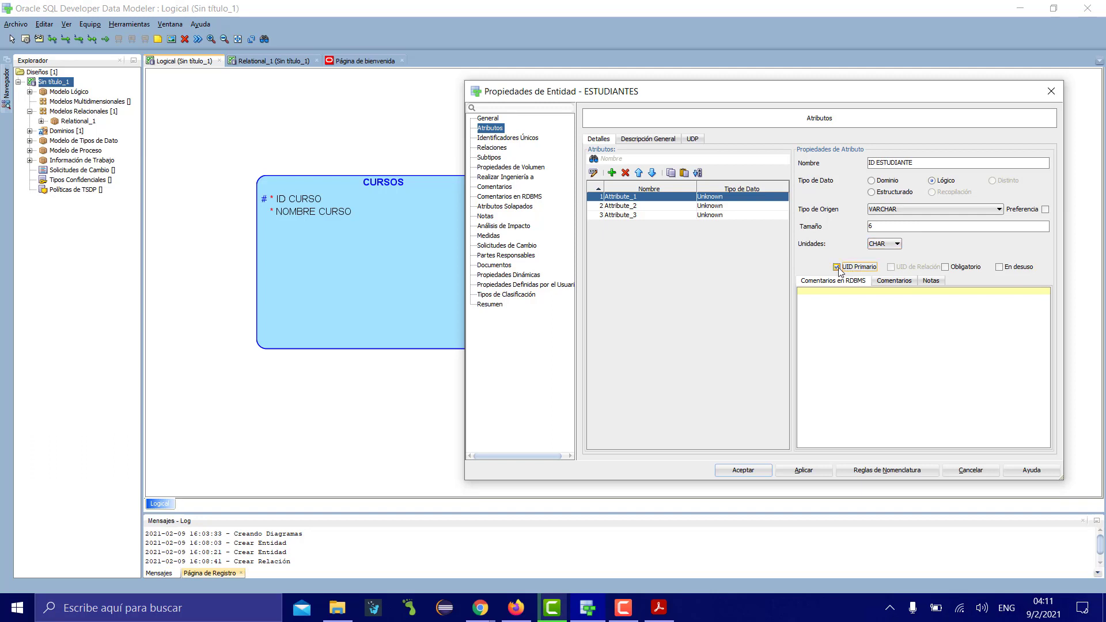
# Step: Apply the ID ESTUDIANTE settings, then name the second attribute NOMBRE ESTUDIANTE and give it the logical data type VARCHAR
pyautogui.click(812, 471)
pyautogui.click(641, 208)
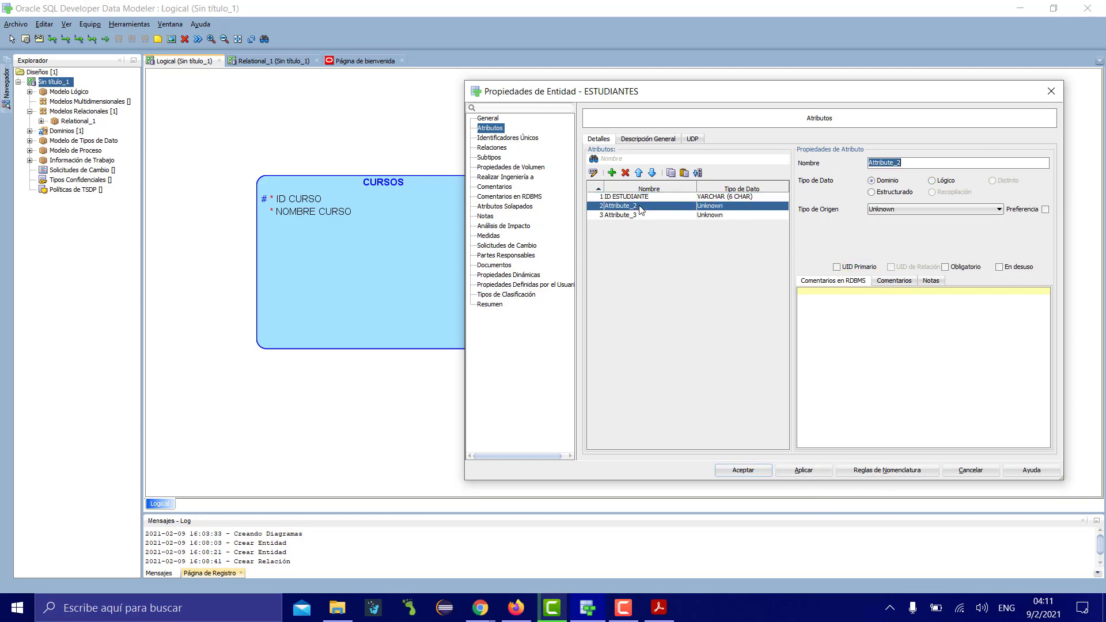
pyautogui.write('NOMBRE ESTUDIANTE')
pyautogui.click(932, 181)
pyautogui.click(932, 210)
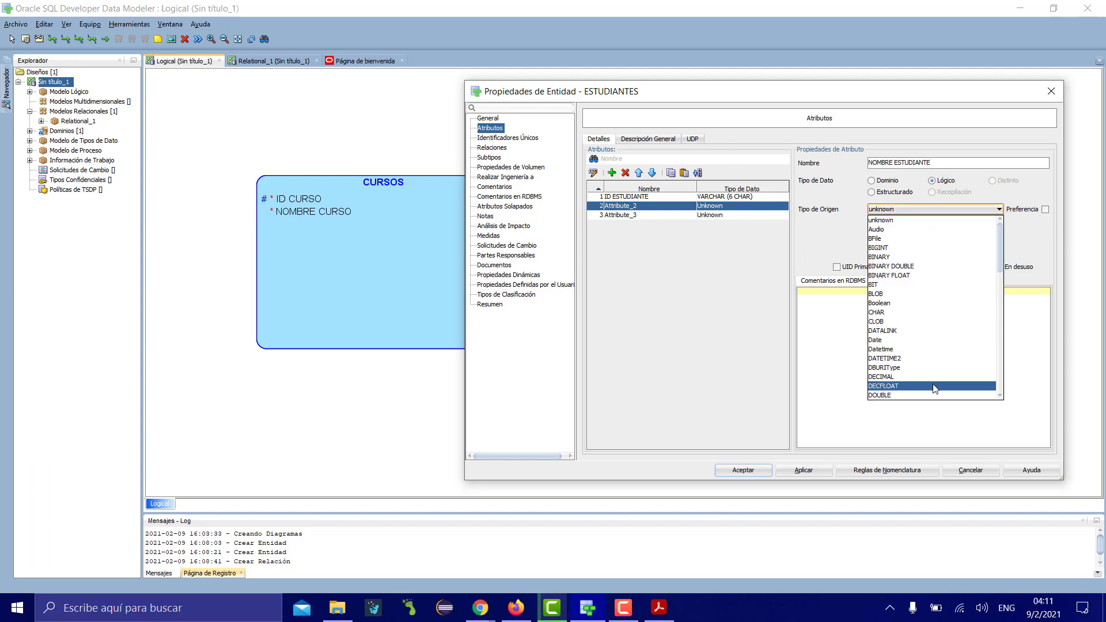
pyautogui.press('v')
pyautogui.press('v')
pyautogui.press('Return')
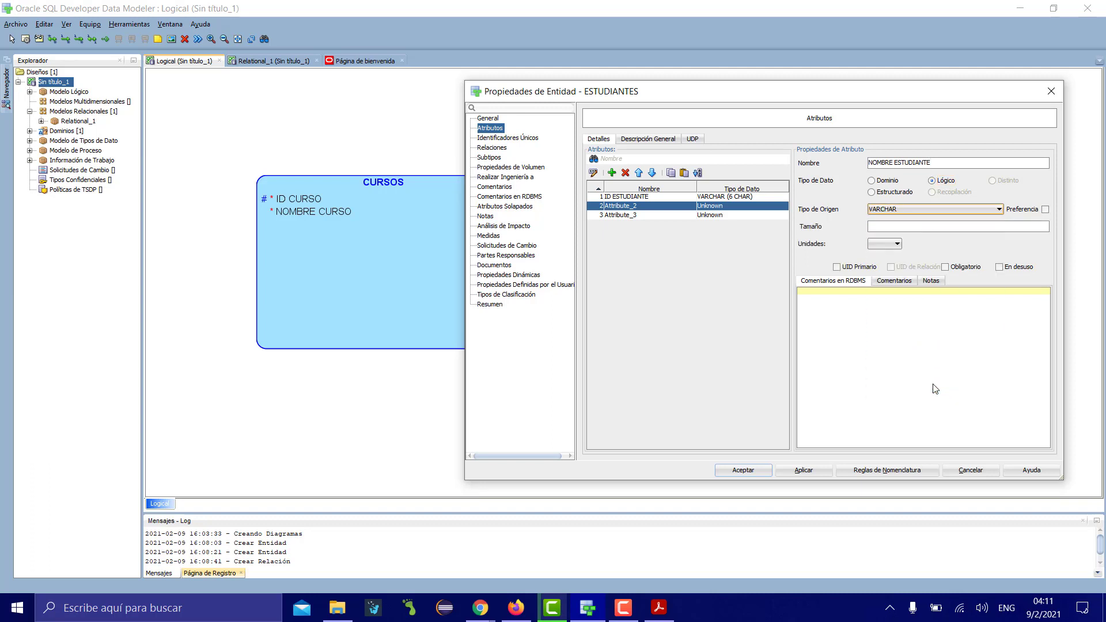
# Step: Set NOMBRE ESTUDIANTE's size to 10 with CHAR units, mark it as mandatory and apply the changes
pyautogui.click(896, 228)
pyautogui.click(893, 247)
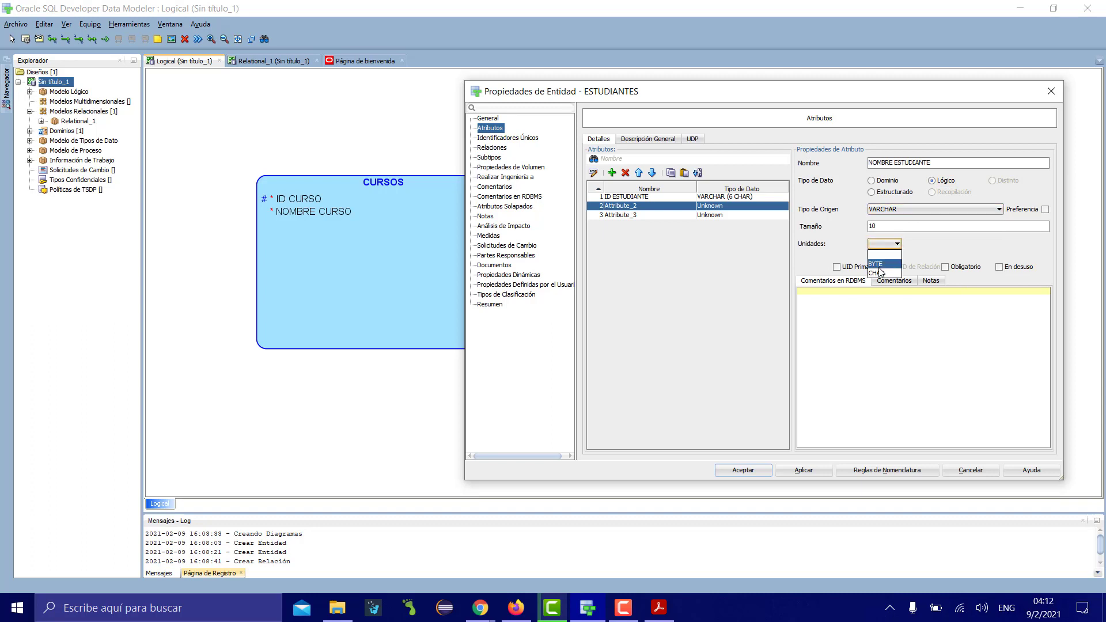
pyautogui.click(877, 272)
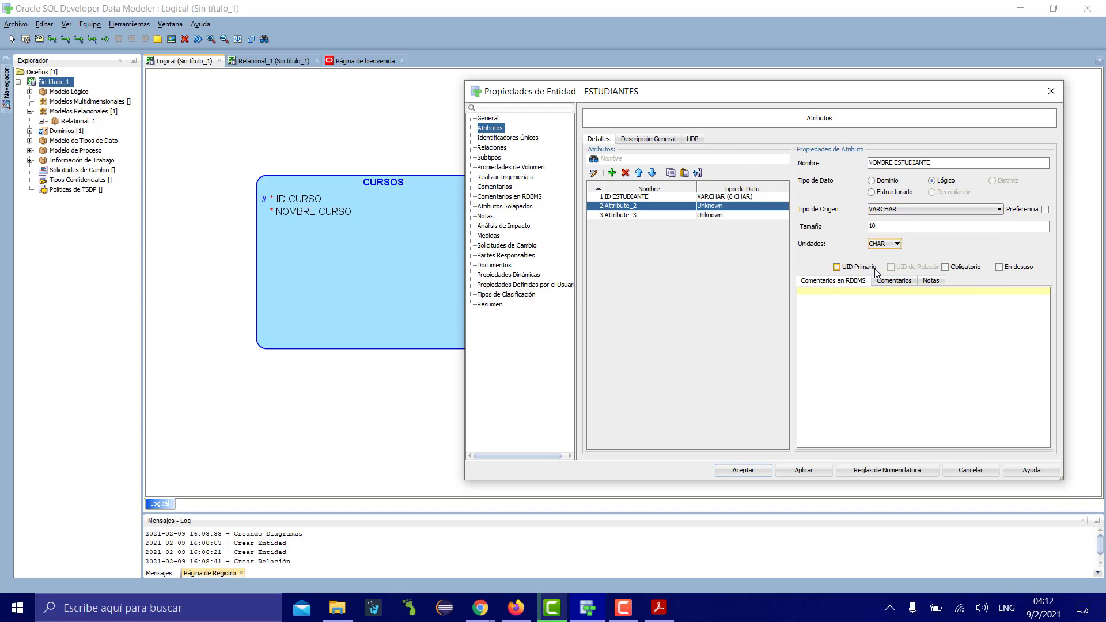
pyautogui.click(953, 269)
pyautogui.click(812, 470)
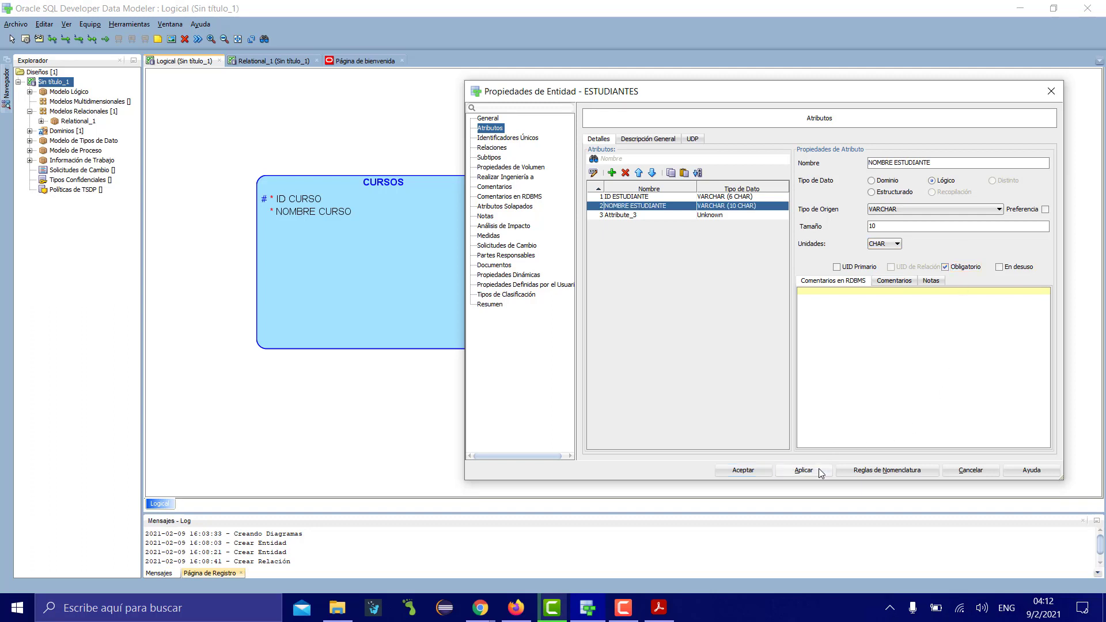
# Step: Name the third ESTUDIANTES attribute APELLIDO ESTUDIANTE and give it the logical data type VARCHAR
pyautogui.click(675, 215)
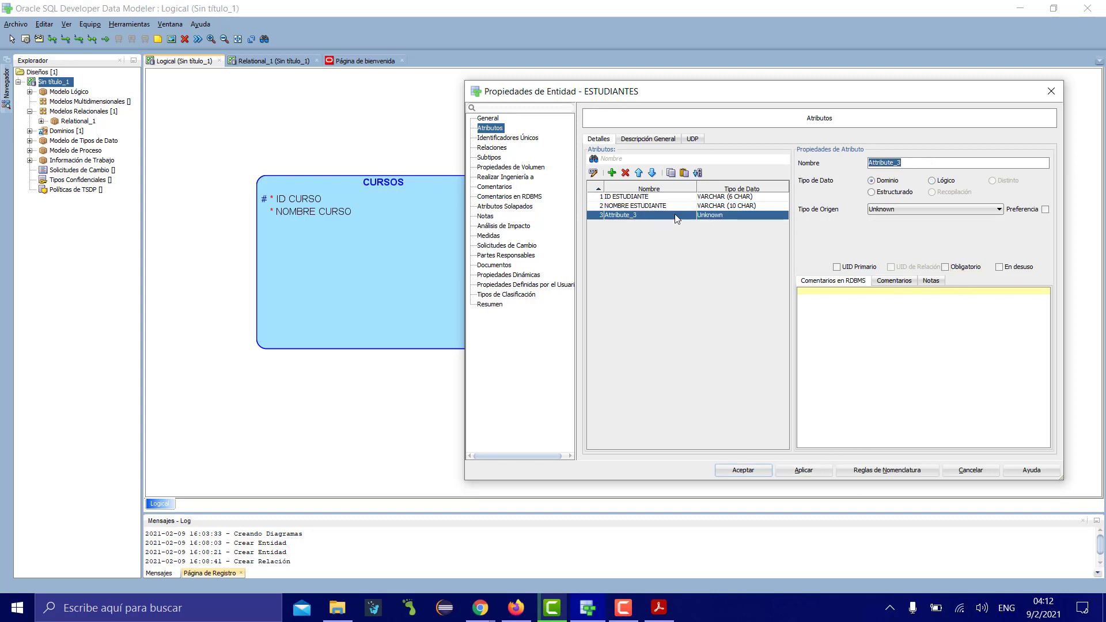
pyautogui.write('APELLIDO ESTUDIANTE')
pyautogui.click(932, 181)
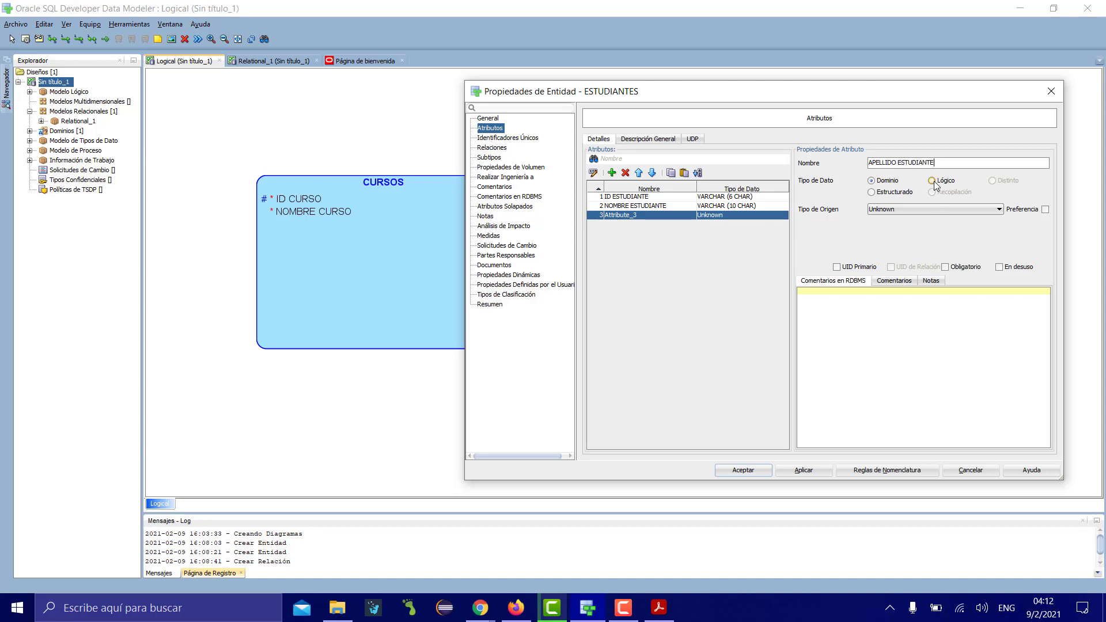
pyautogui.click(928, 209)
pyautogui.press('End')
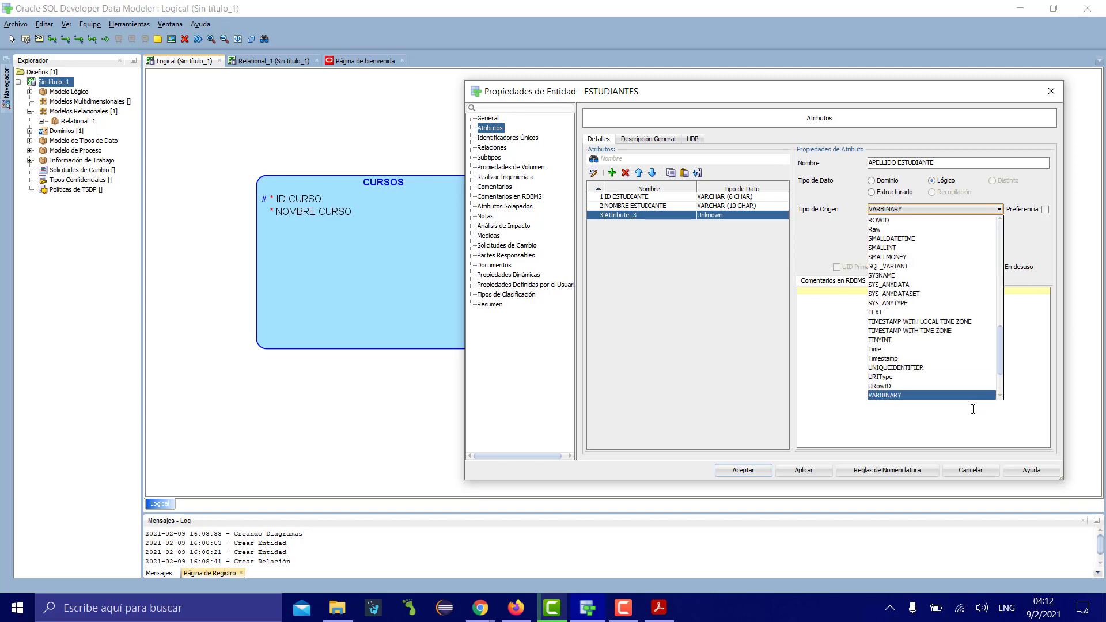
pyautogui.press('Down')
pyautogui.press('Return')
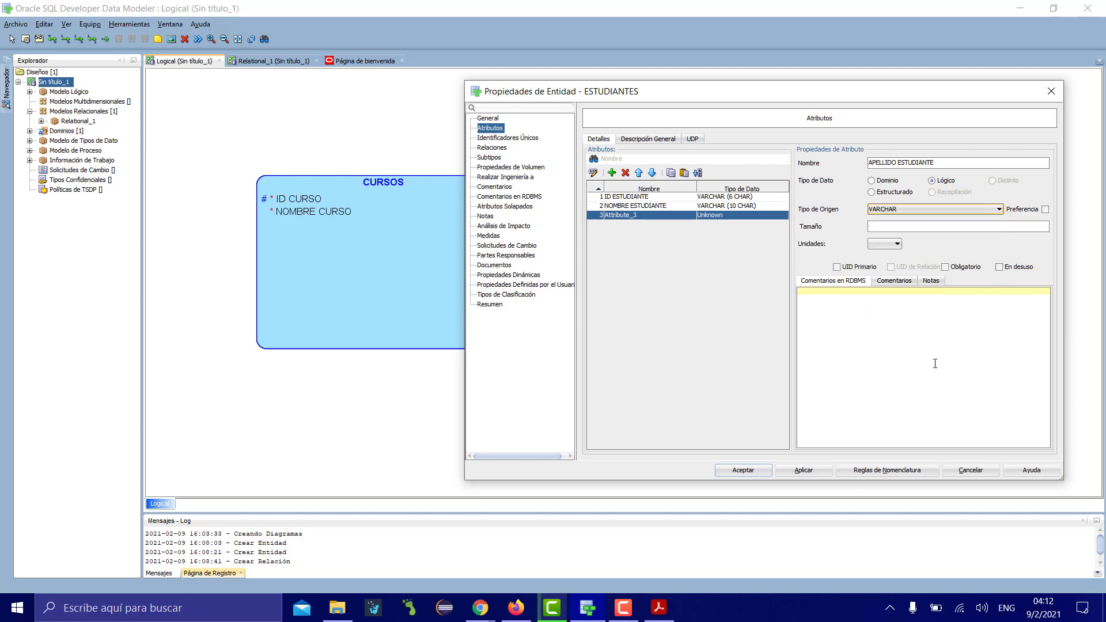
# Step: Set APELLIDO ESTUDIANTE's units to CHAR, mark it as mandatory and save the ESTUDIANTES entity
pyautogui.click(888, 244)
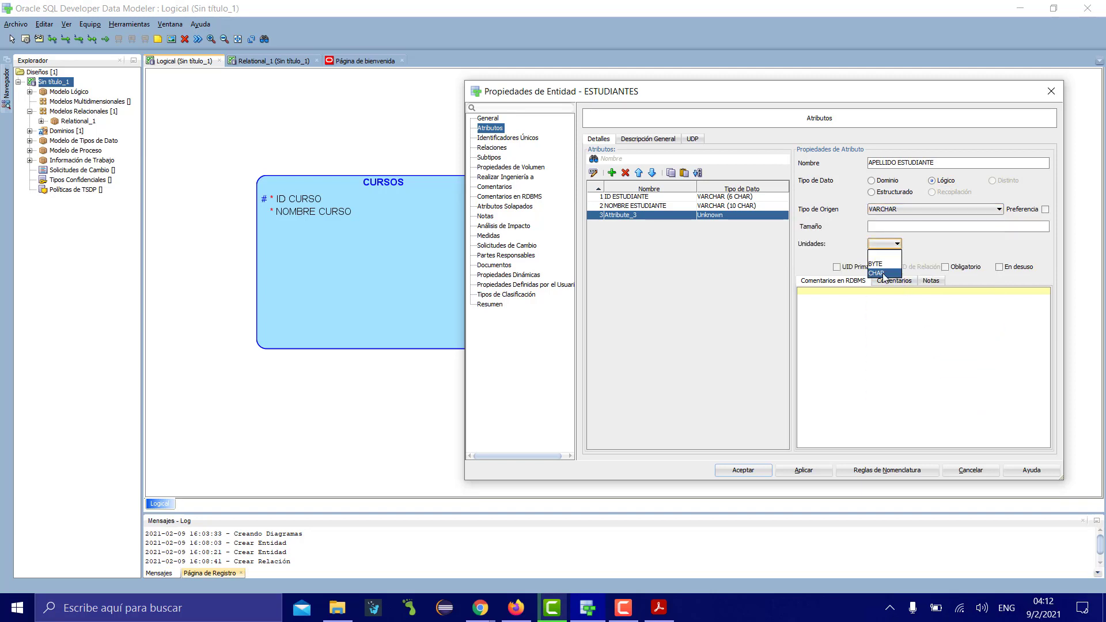
pyautogui.click(883, 274)
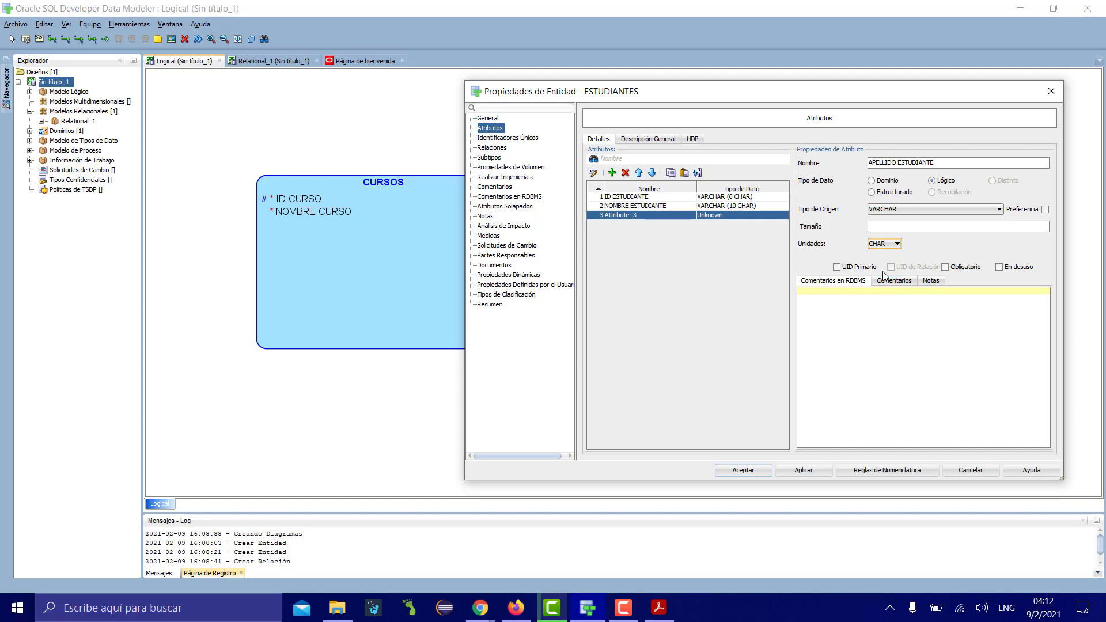
pyautogui.click(945, 267)
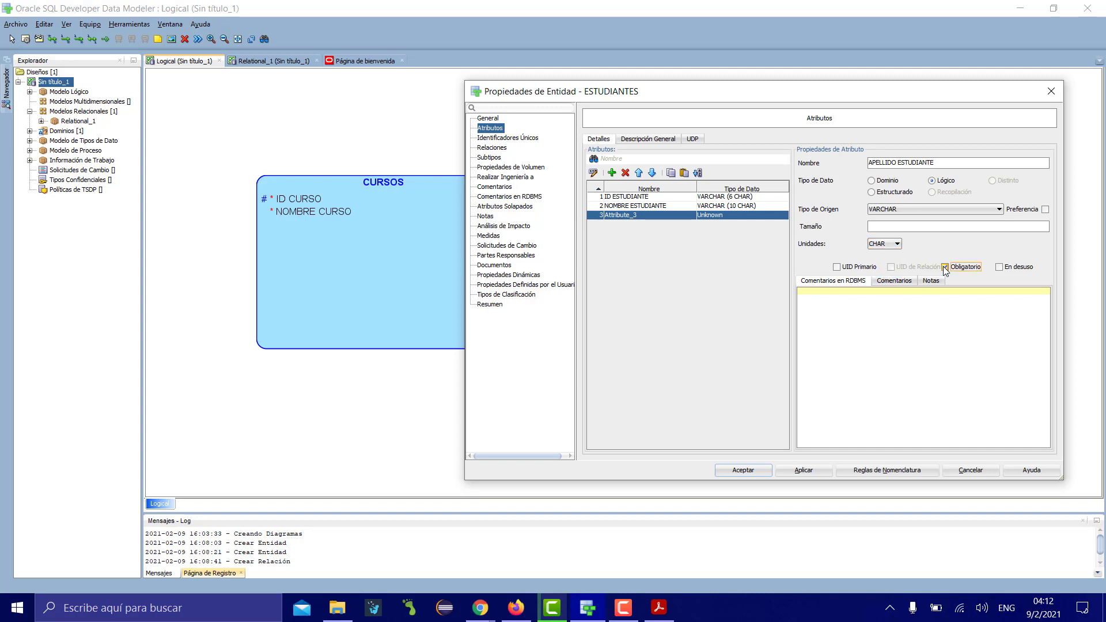
pyautogui.click(803, 471)
pyautogui.click(756, 471)
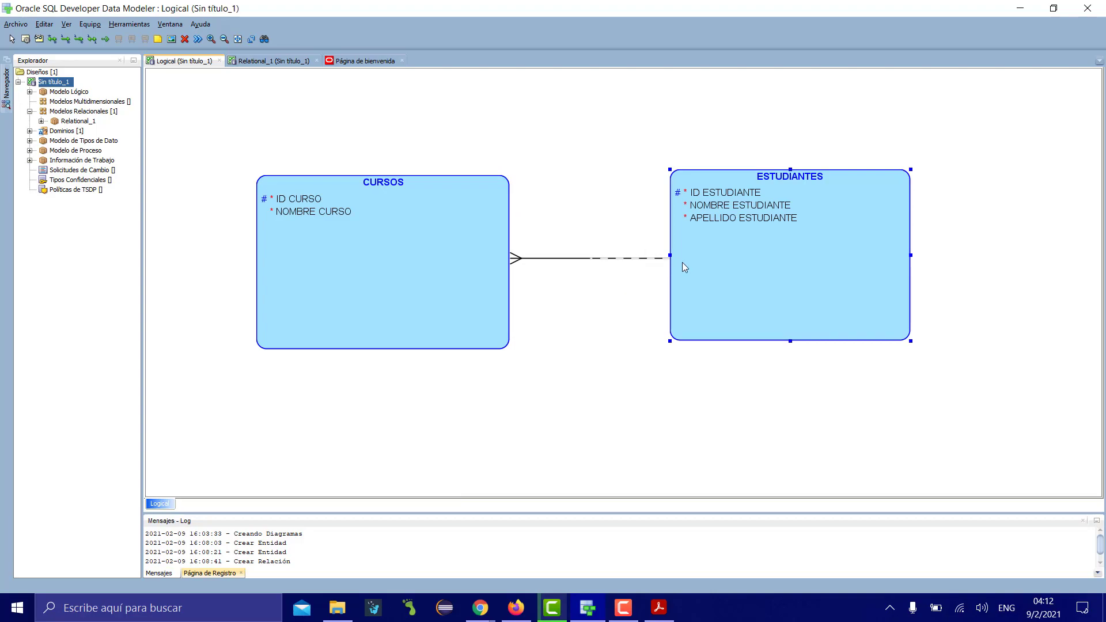
# Step: Check the COURSE–STUDENT relation in the practice PDF, and make the relation between CURSOS and ESTUDIANTES identifying
pyautogui.click(658, 608)
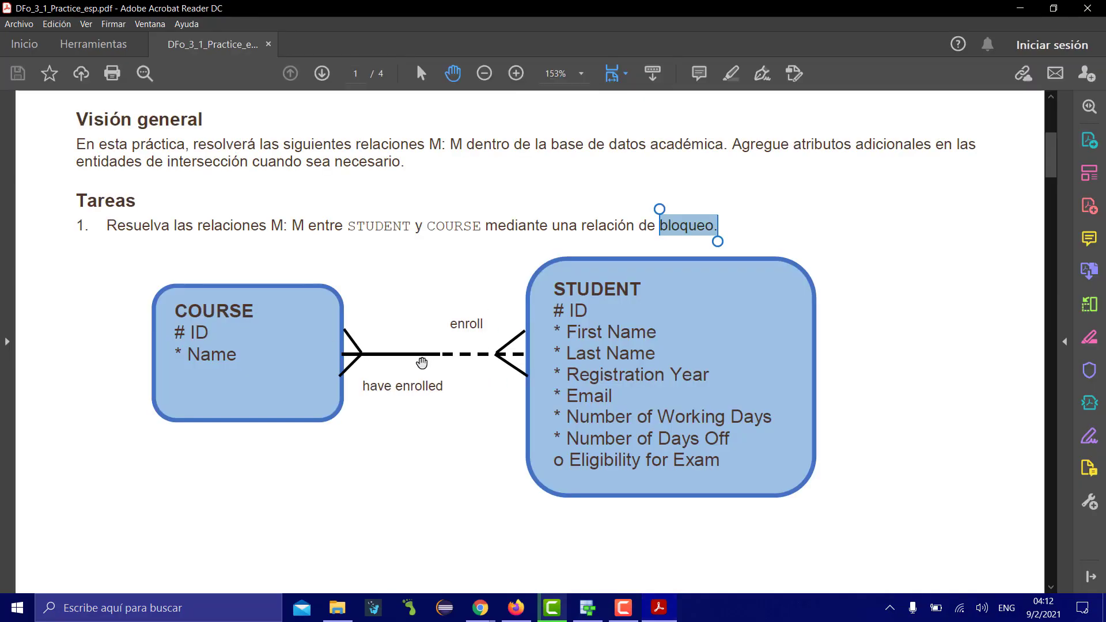
pyautogui.click(588, 608)
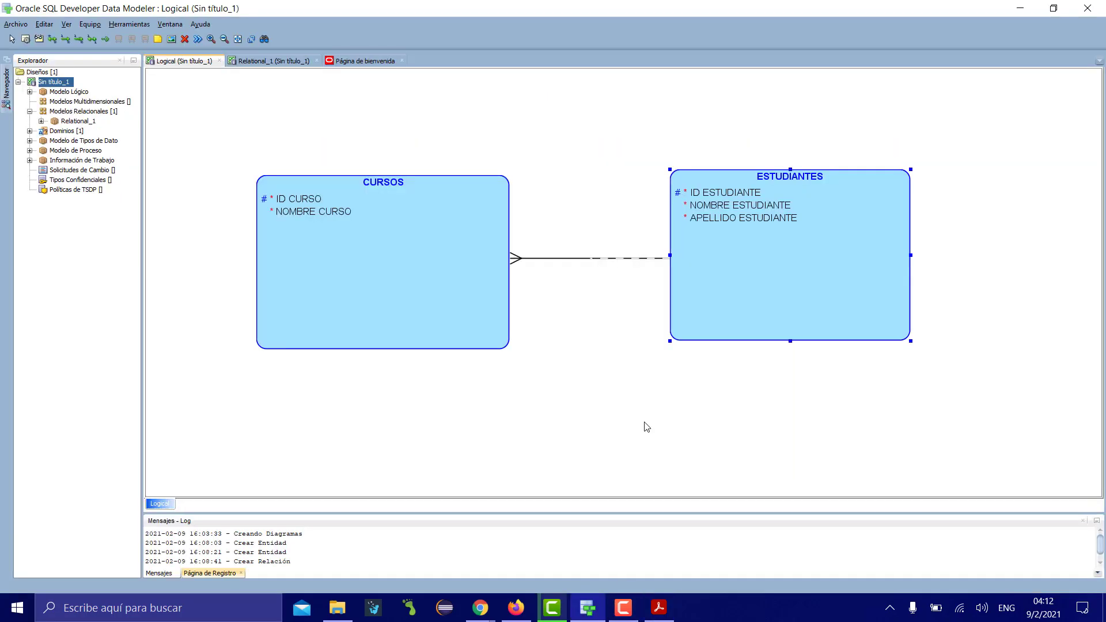
pyautogui.rightClick(569, 259)
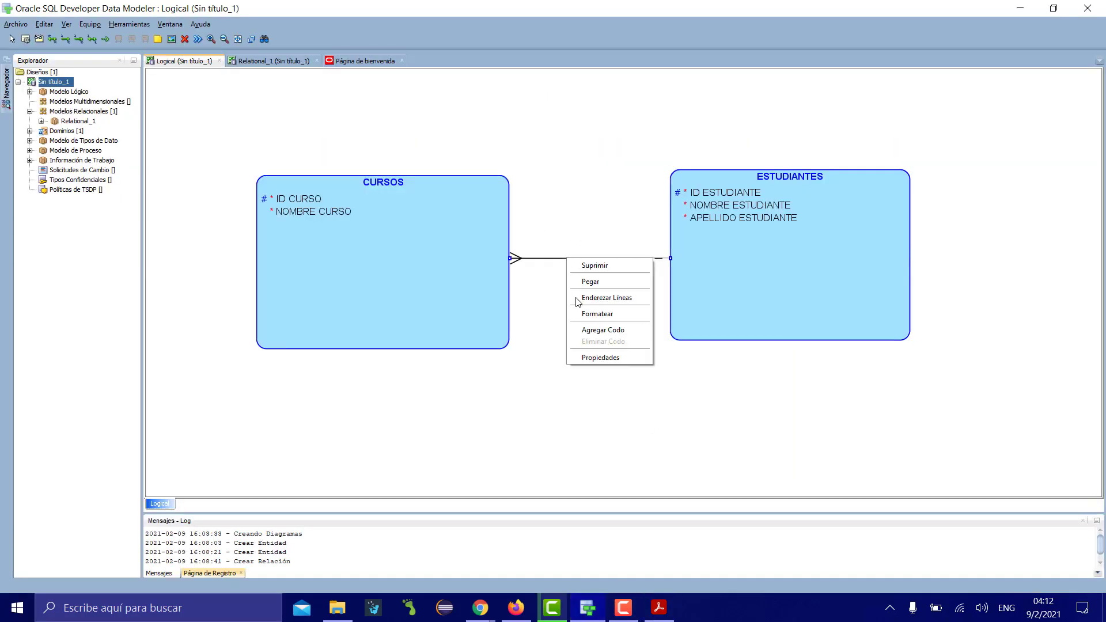
pyautogui.click(589, 357)
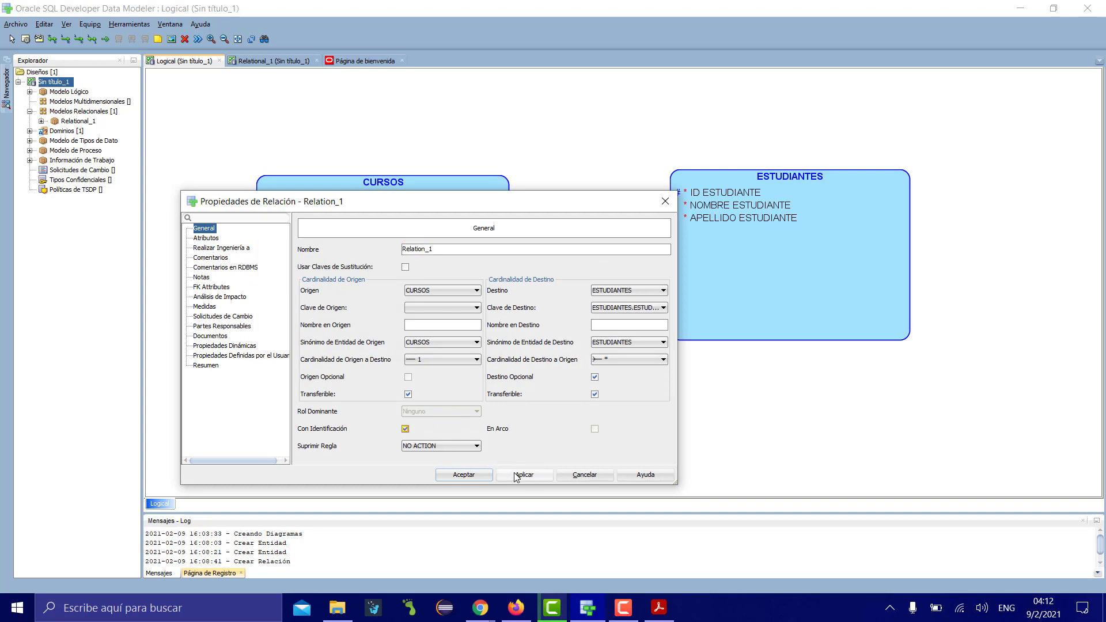
pyautogui.click(406, 430)
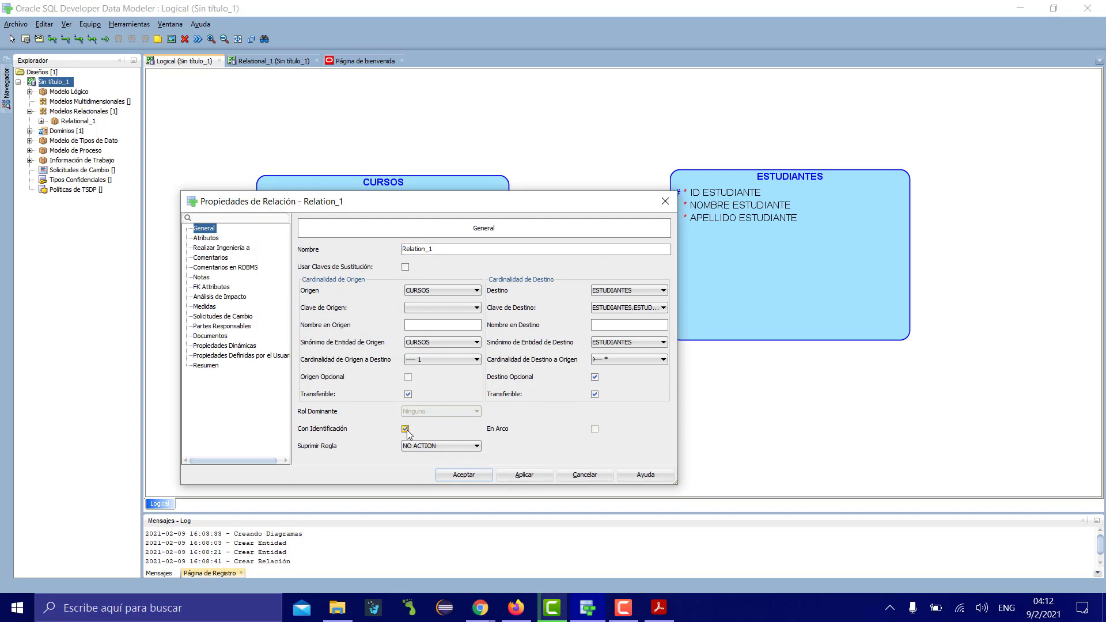
pyautogui.click(529, 479)
pyautogui.click(483, 476)
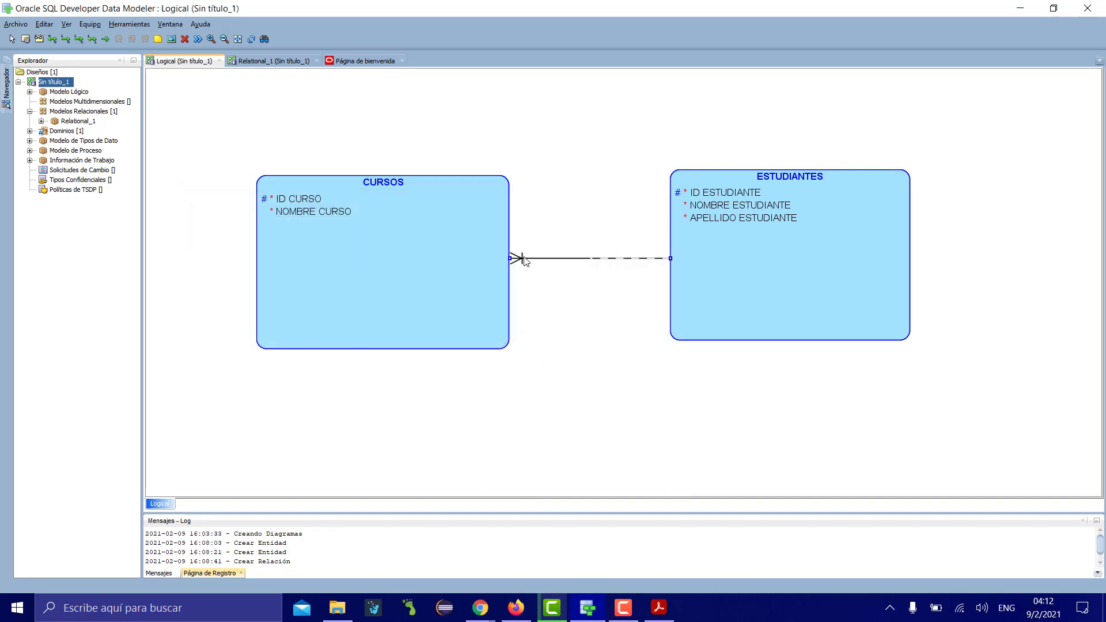
# Step: Rearrange the CURSOS and ESTUDIANTES entities so both fit side by side in the upper part of the enlarged diagram
pyautogui.click(211, 39)
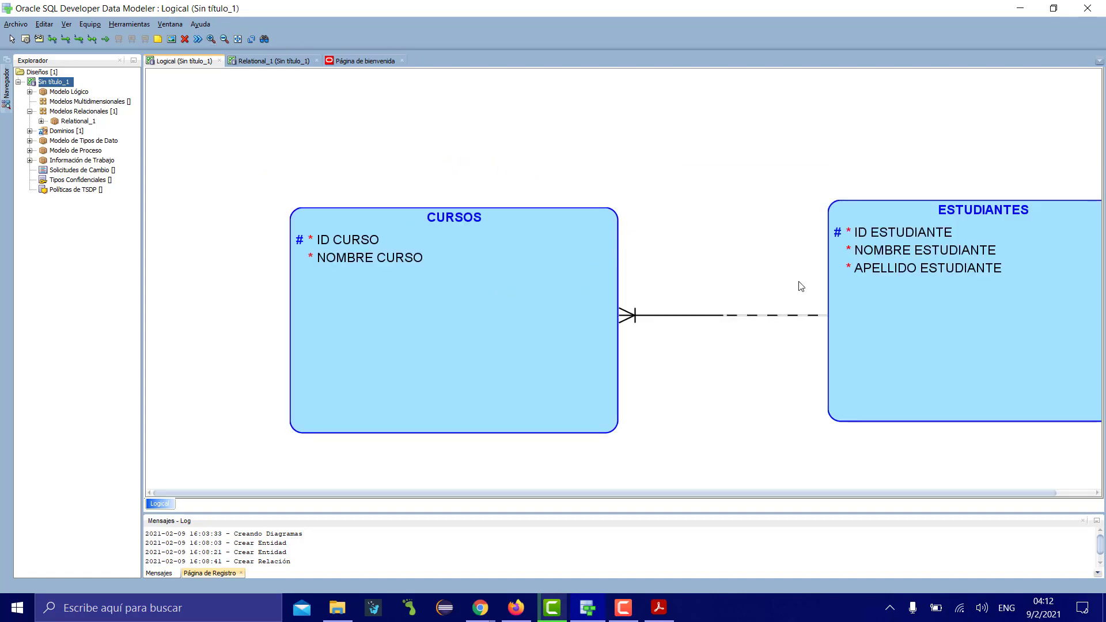
pyautogui.moveTo(840, 311); pyautogui.dragTo(804, 309)
pyautogui.moveTo(469, 354); pyautogui.dragTo(325, 371)
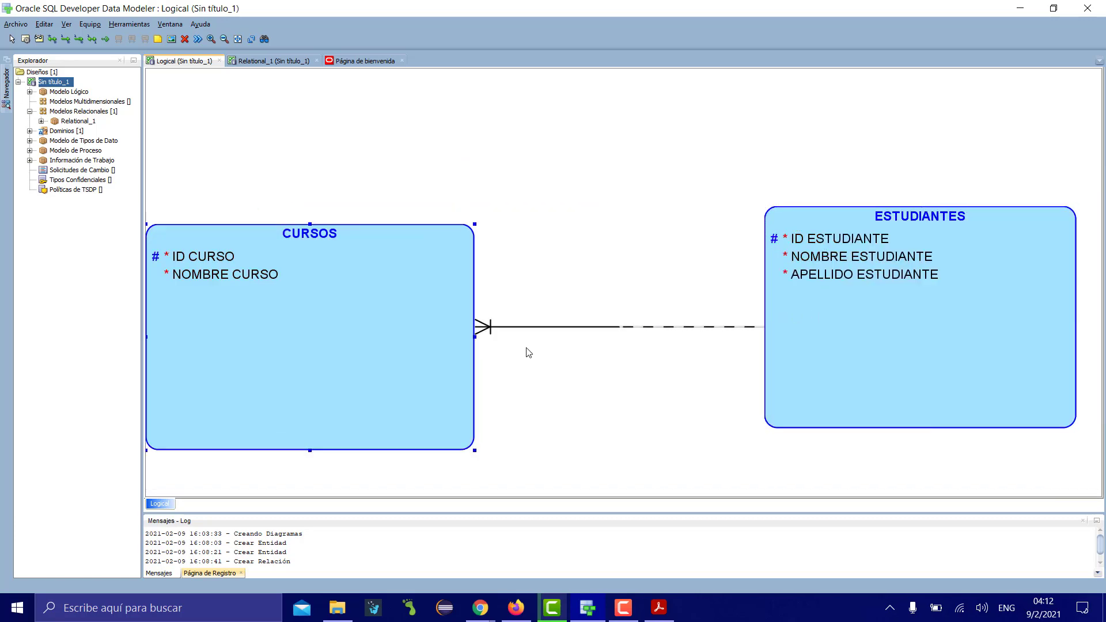
pyautogui.moveTo(386, 317); pyautogui.dragTo(480, 220)
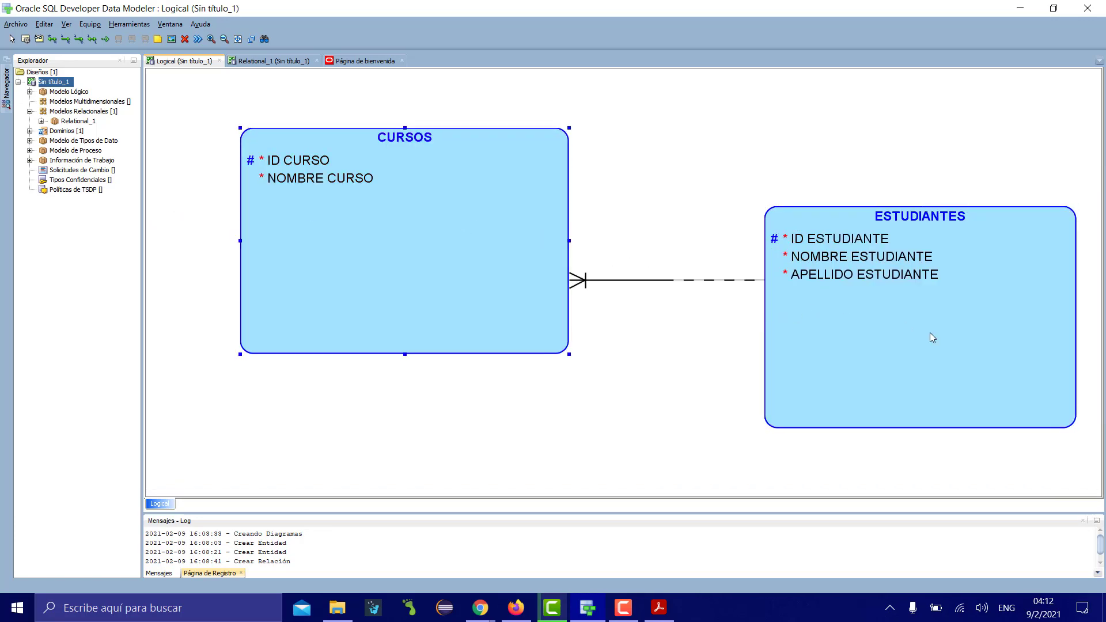
pyautogui.moveTo(933, 337); pyautogui.dragTo(904, 241)
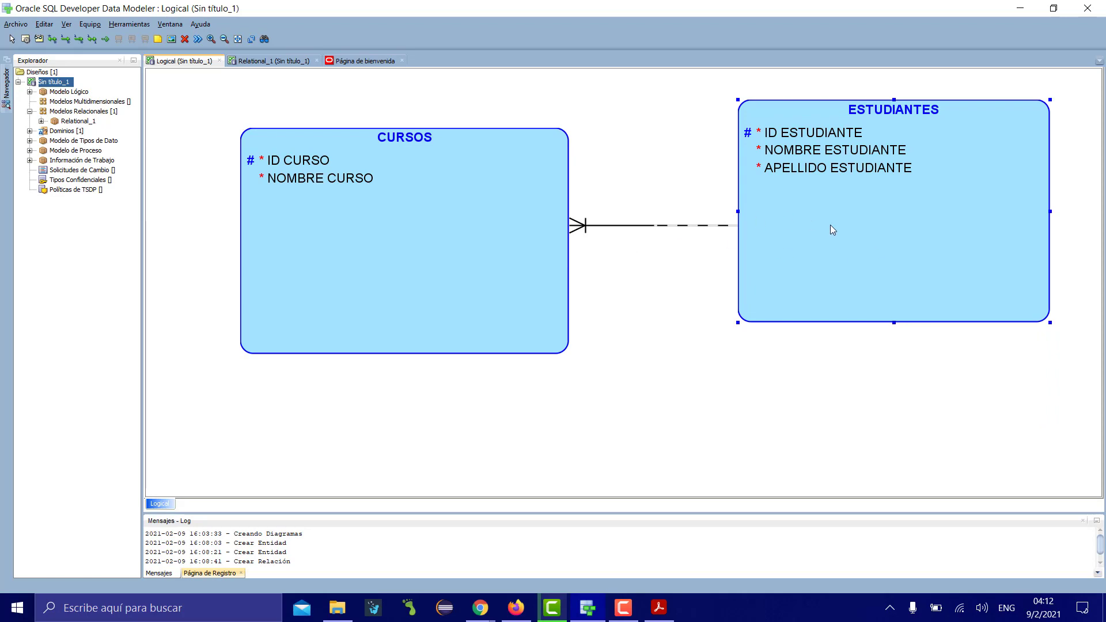
pyautogui.moveTo(830, 224)
pyautogui.mouseDown()
pyautogui.moveTo(847, 269)
pyautogui.moveTo(842, 230)
pyautogui.mouseUp()
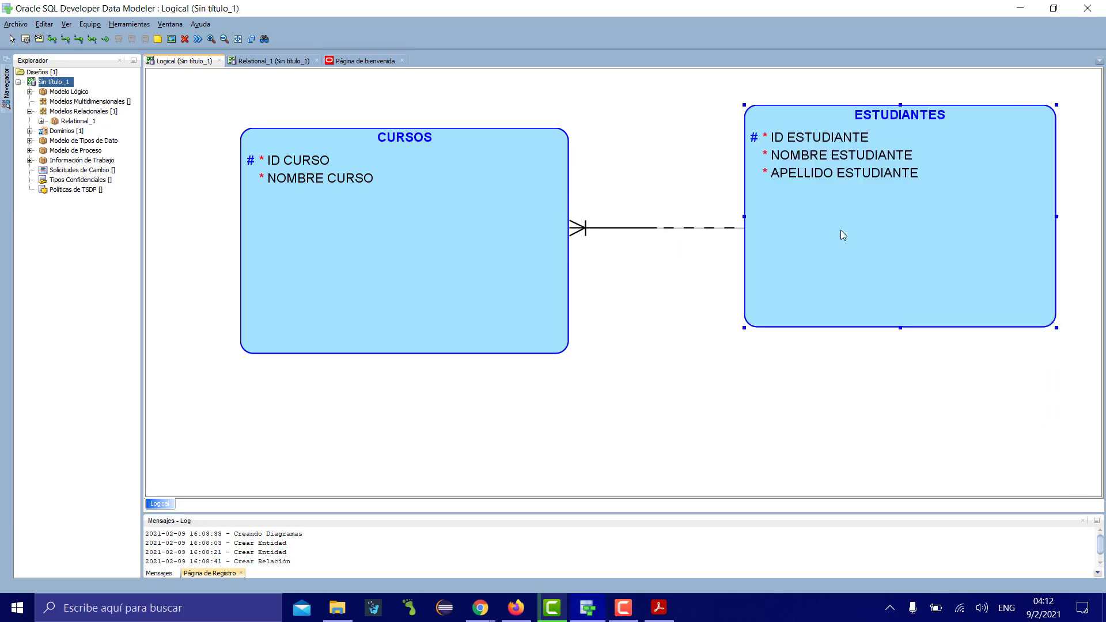
# Step: Compare the relation with the diagram in the practice PDF, and move the ESTUDIANTES entity slightly down
pyautogui.rightClick(675, 231)
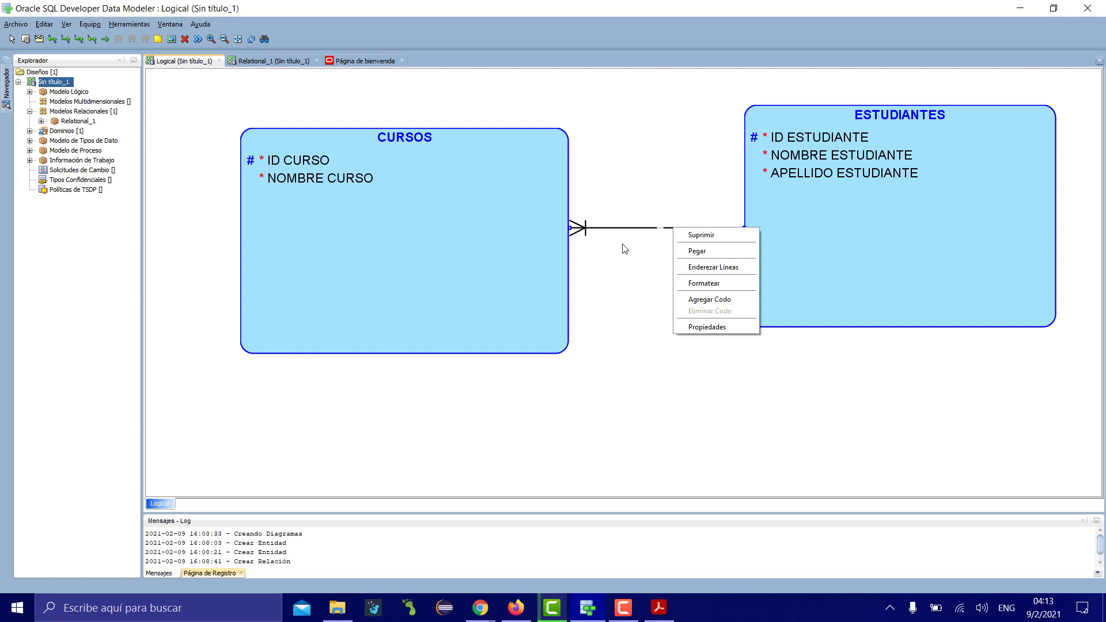
pyautogui.click(659, 608)
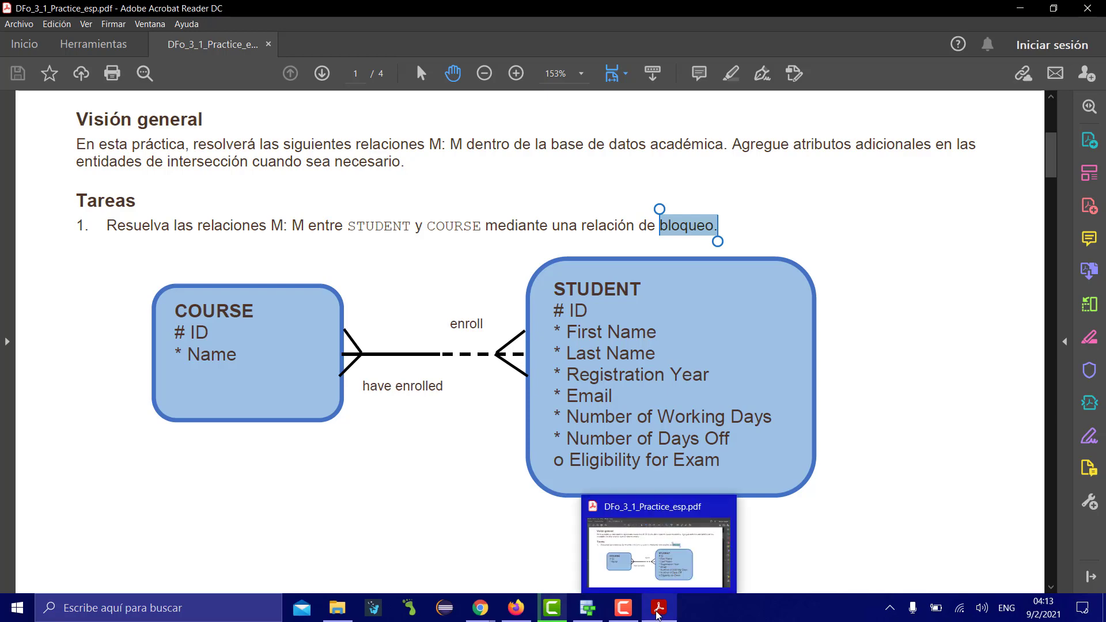
pyautogui.click(593, 611)
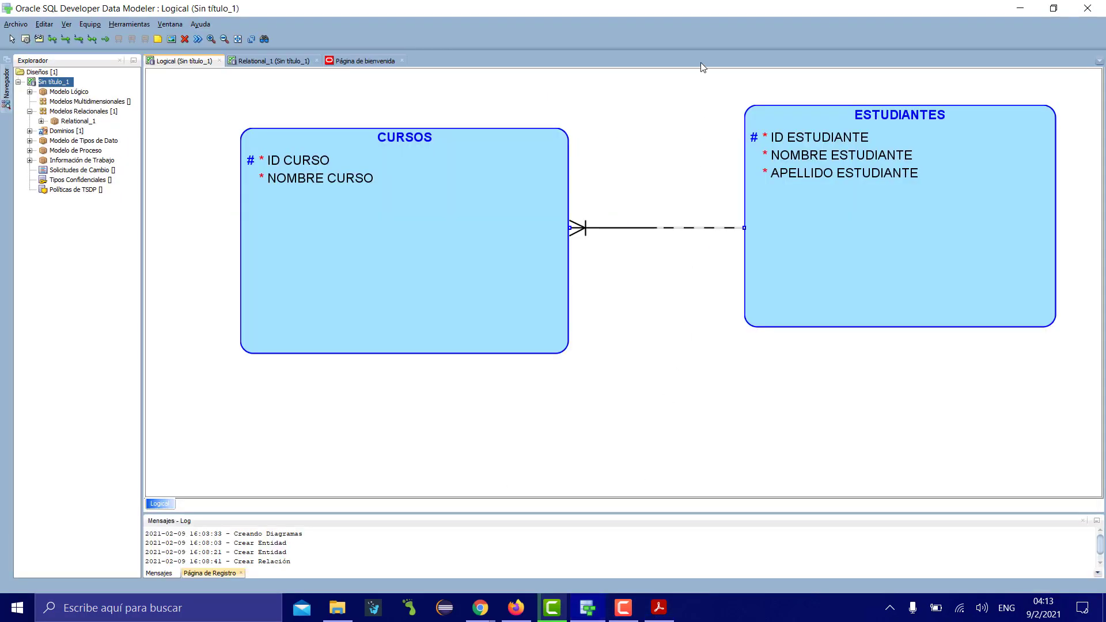
pyautogui.moveTo(859, 206); pyautogui.dragTo(859, 217)
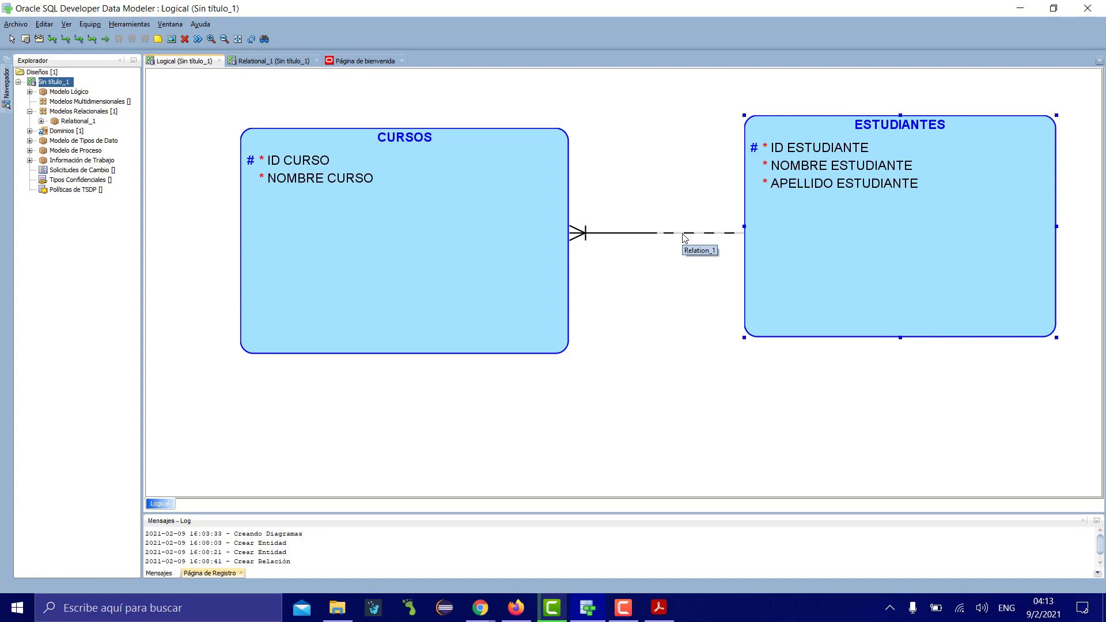
pyautogui.click(637, 233)
# Step: Rename the CURSOS entity to CURSO and save its properties
pyautogui.rightClick(476, 162)
pyautogui.click(502, 393)
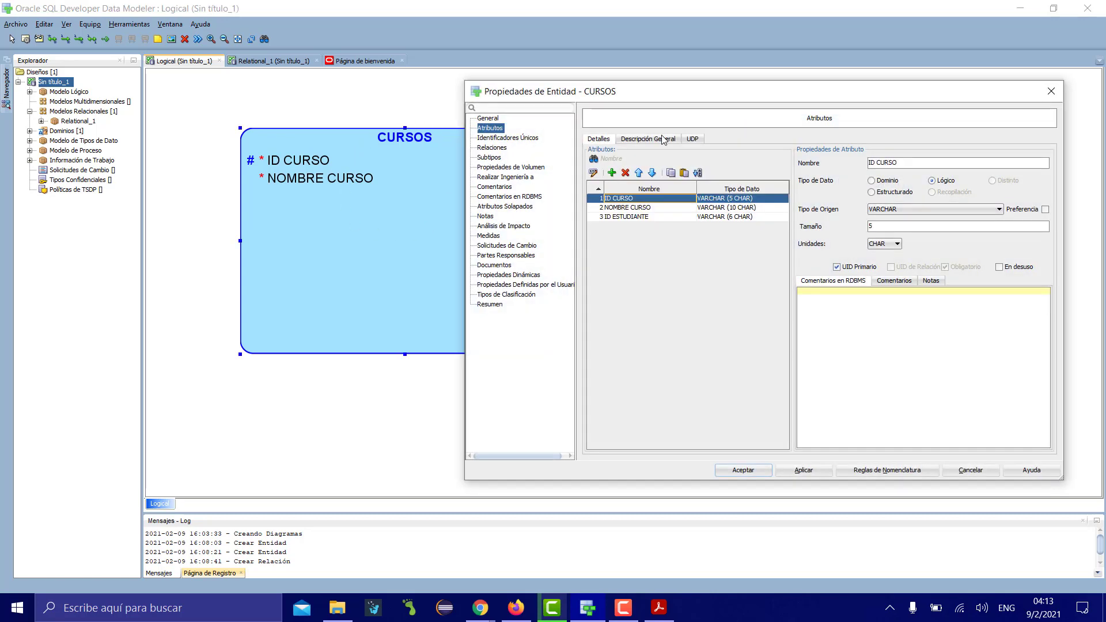
pyautogui.click(488, 119)
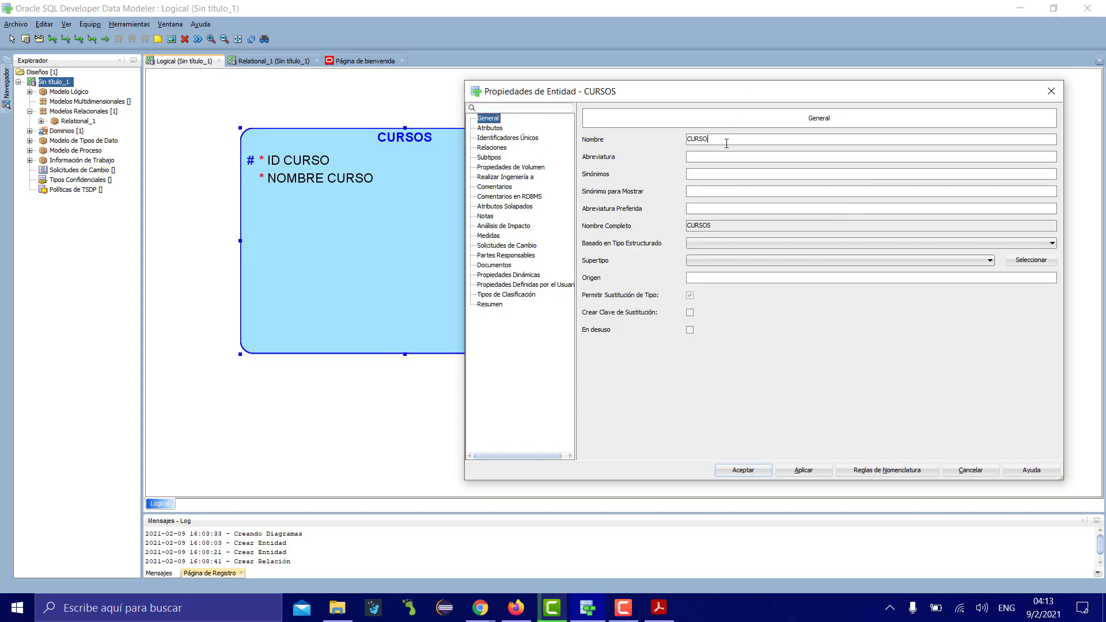
pyautogui.click(803, 471)
pyautogui.click(743, 470)
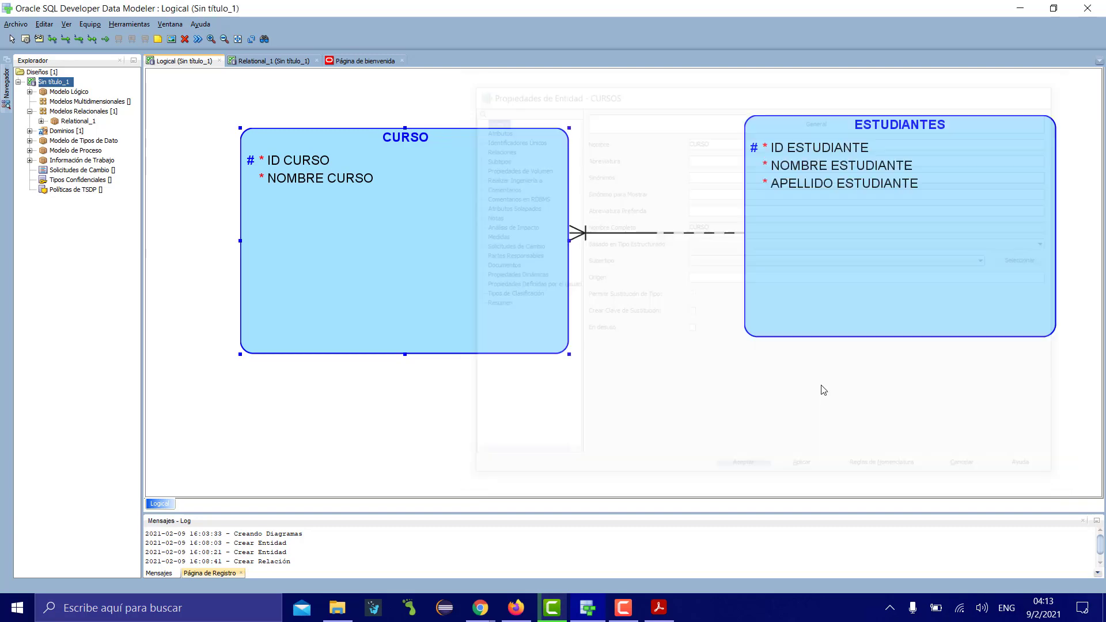
# Step: Rename the ESTUDIANTES entity to ESTUDIANTE and save its properties
pyautogui.rightClick(950, 125)
pyautogui.click(968, 354)
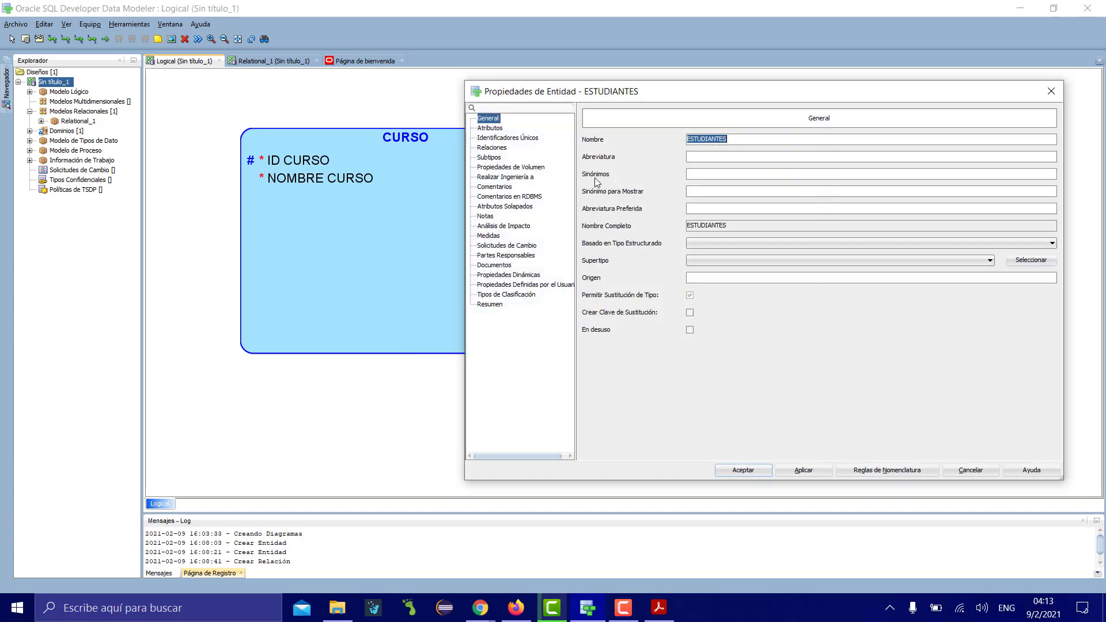
pyautogui.click(739, 140)
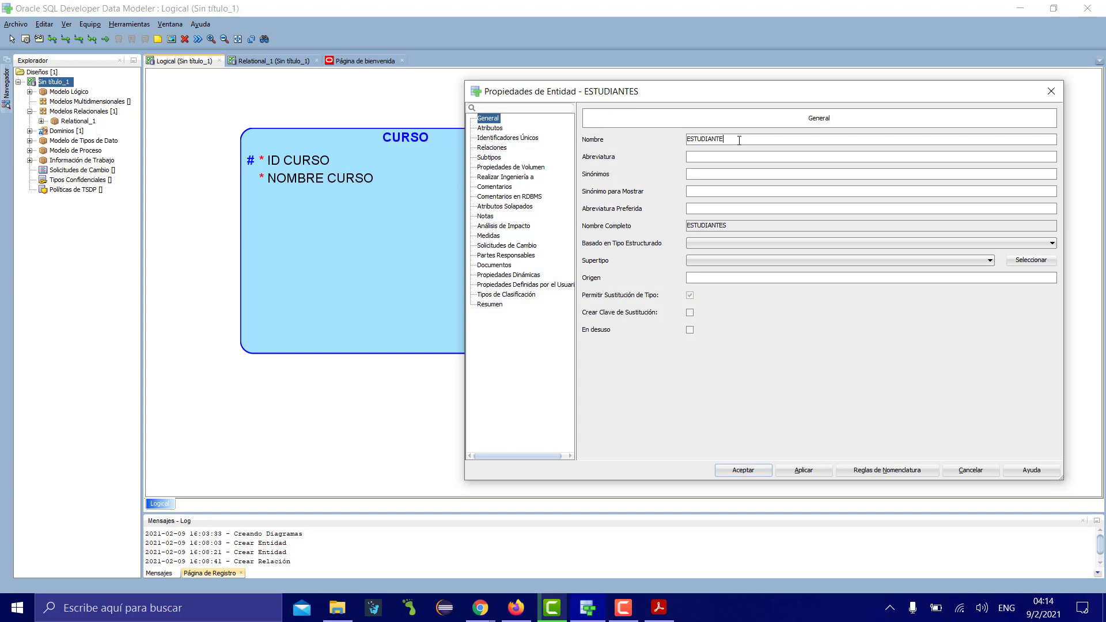
pyautogui.click(793, 474)
pyautogui.click(717, 469)
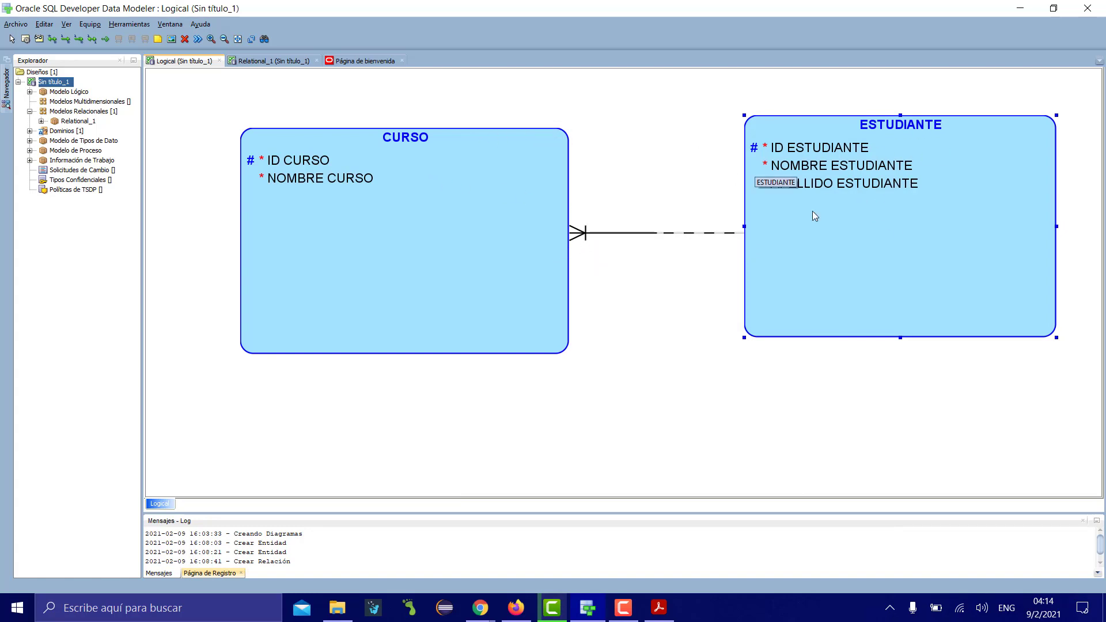
# Step: Review the many-to-many task in the practice PDF, and align the ESTUDIANTE entity level with CURSO in the diagram
pyautogui.click(657, 611)
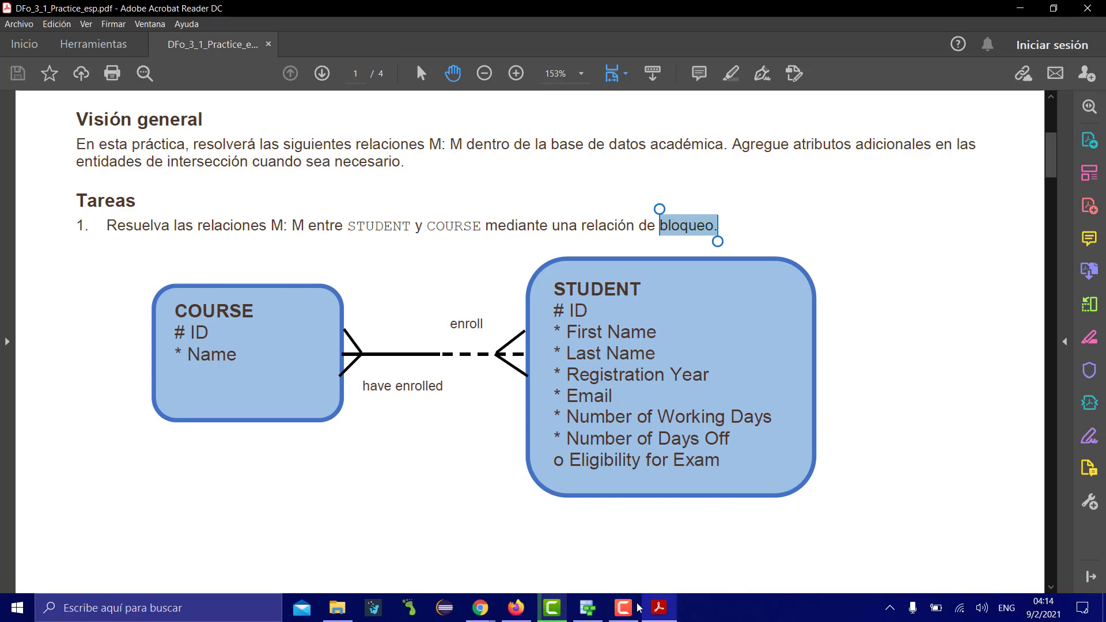
pyautogui.click(588, 608)
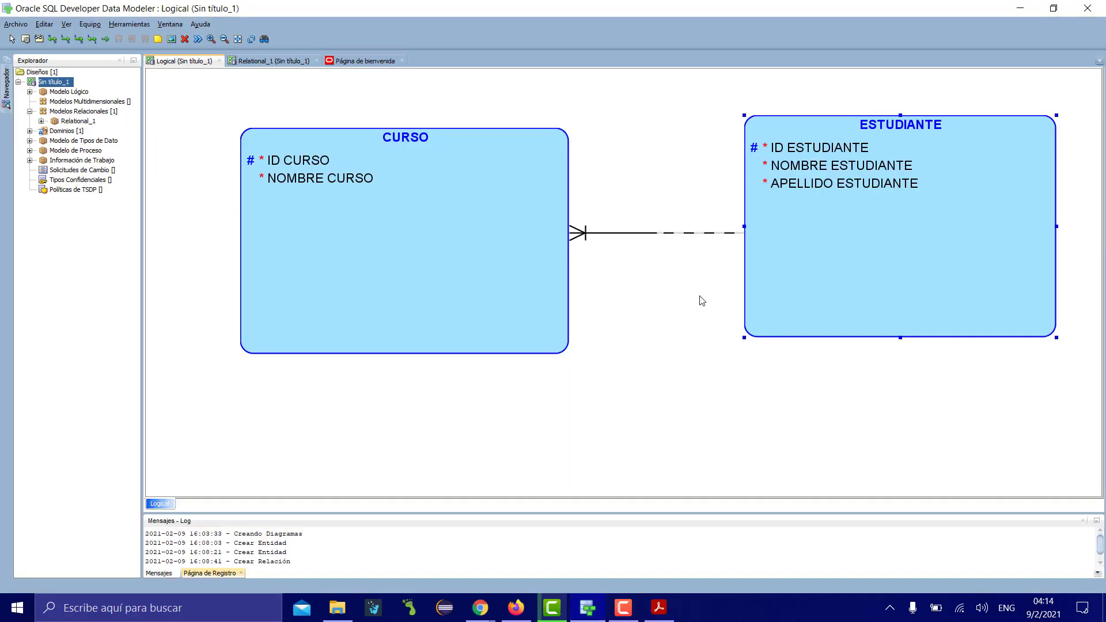
pyautogui.moveTo(802, 260); pyautogui.dragTo(806, 269)
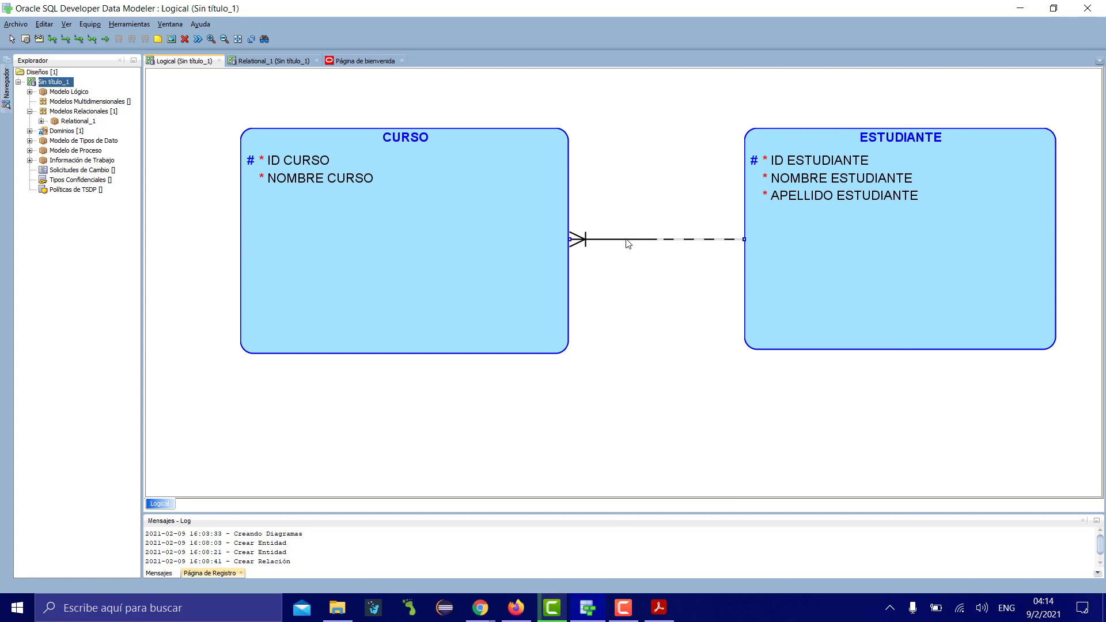
# Step: Delete the relation between the CURSO and ESTUDIANTE entities
pyautogui.rightClick(628, 239)
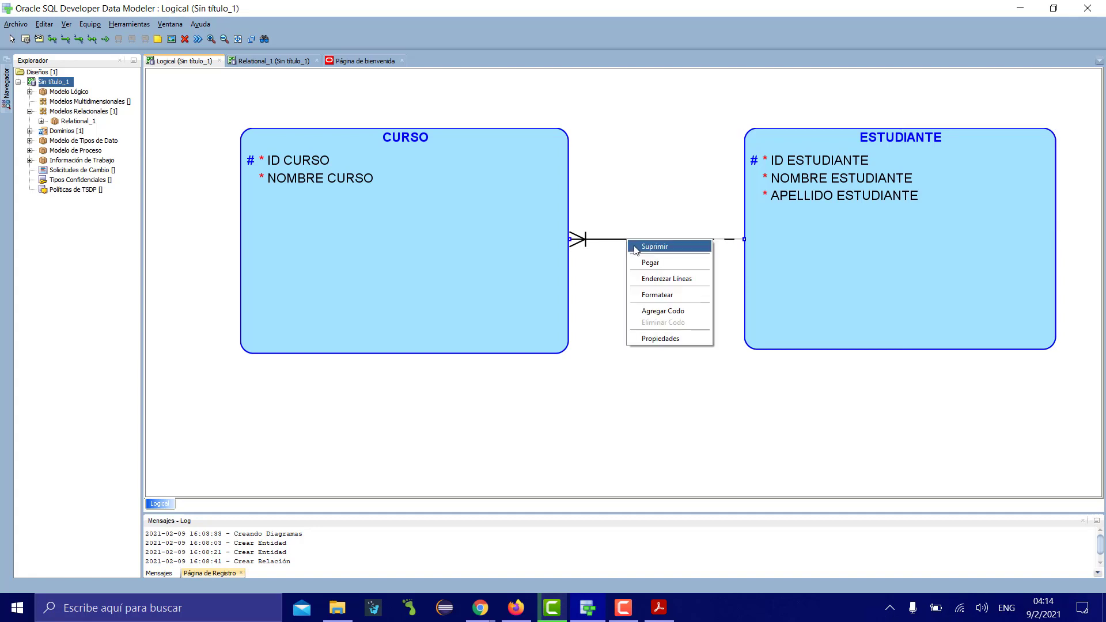
pyautogui.click(636, 248)
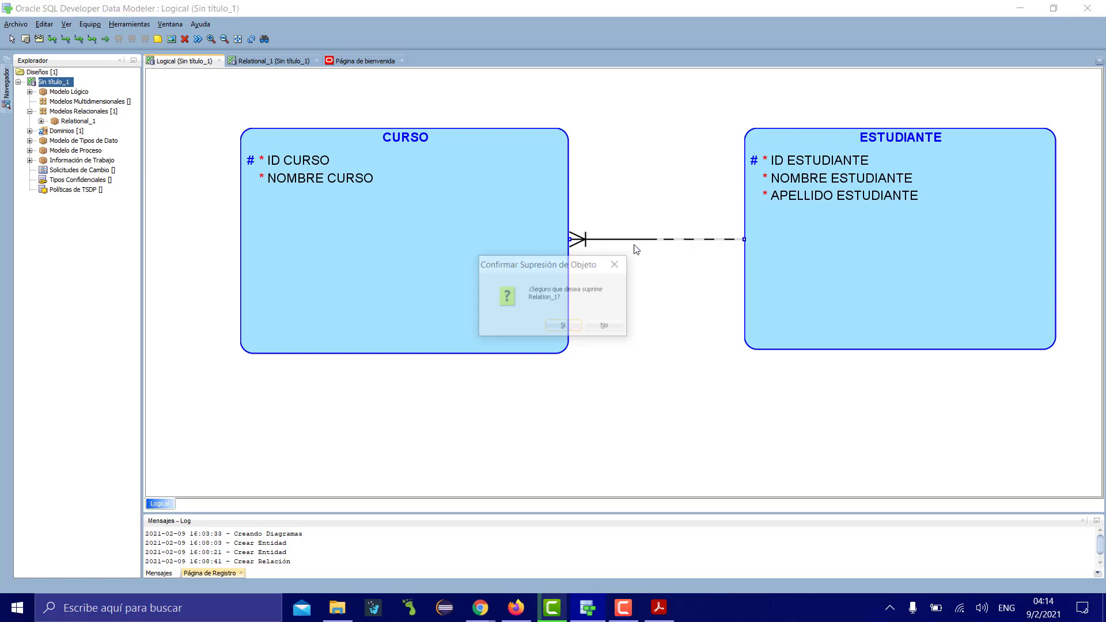
pyautogui.click(570, 326)
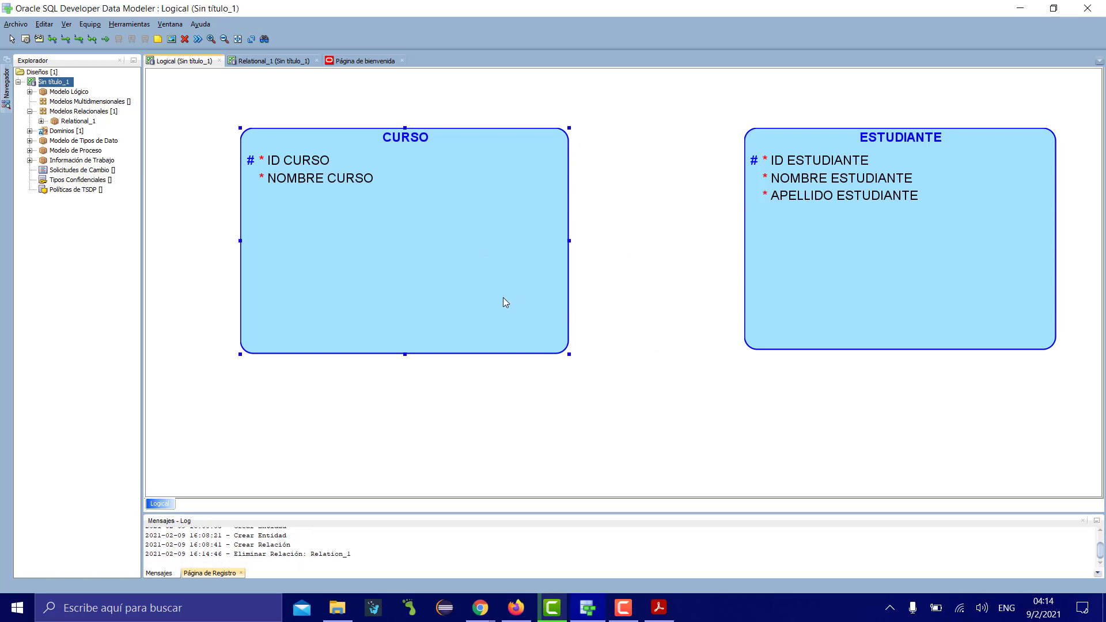
# Step: Move the CURSO and ESTUDIANTE entities apart and lower in the diagram, leaving free space above and between them
pyautogui.doubleClick(503, 297)
pyautogui.click(1051, 92)
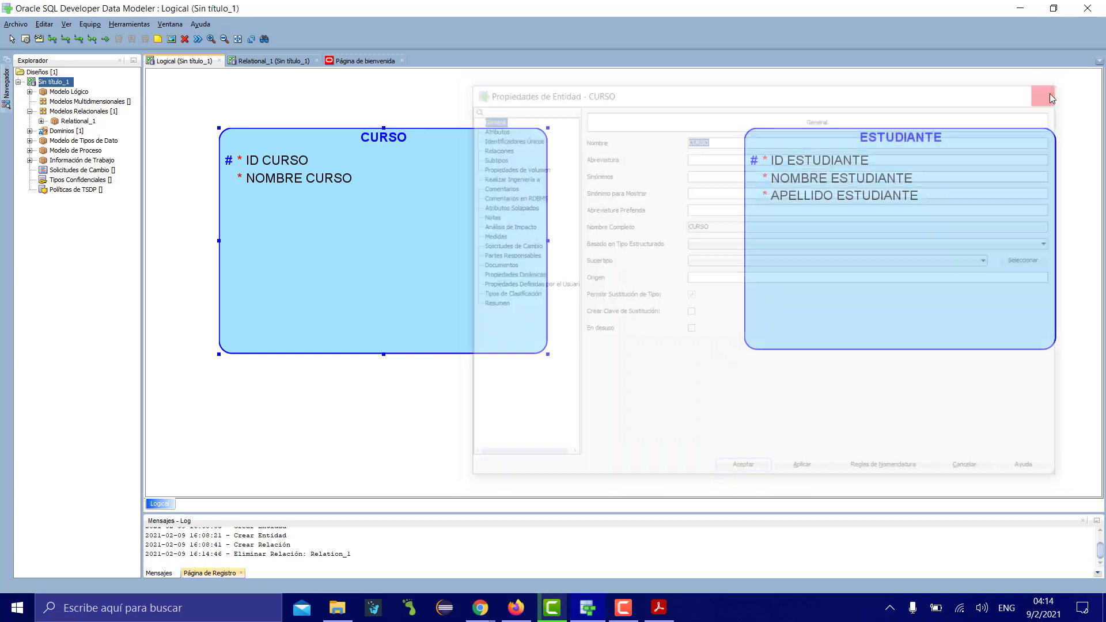
pyautogui.moveTo(438, 258); pyautogui.dragTo(388, 259)
pyautogui.moveTo(821, 232); pyautogui.dragTo(870, 230)
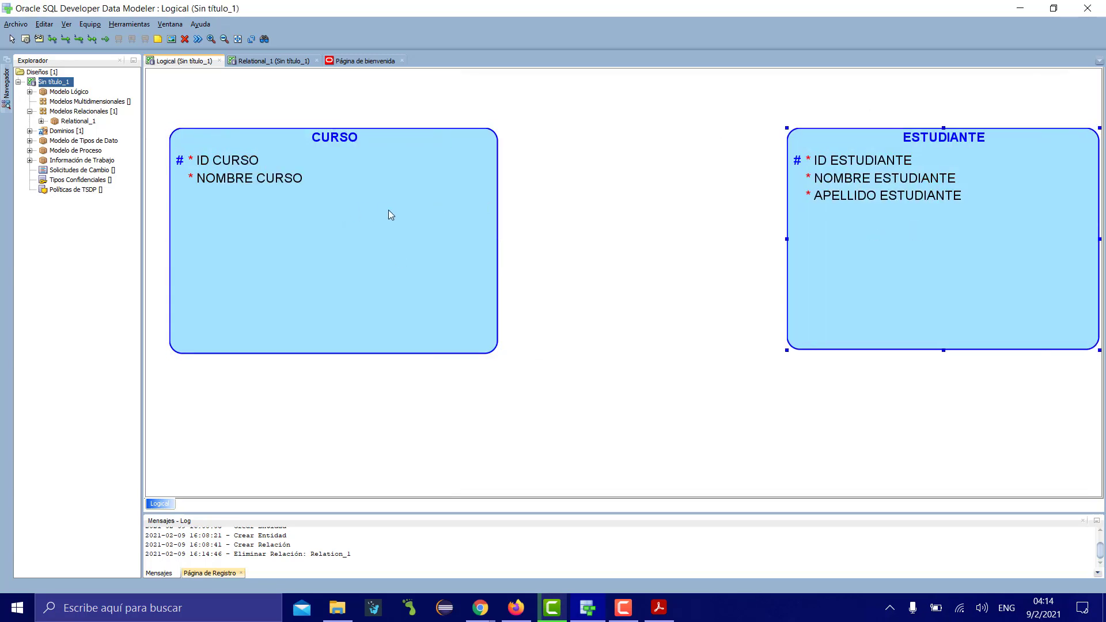
pyautogui.moveTo(390, 214); pyautogui.dragTo(378, 215)
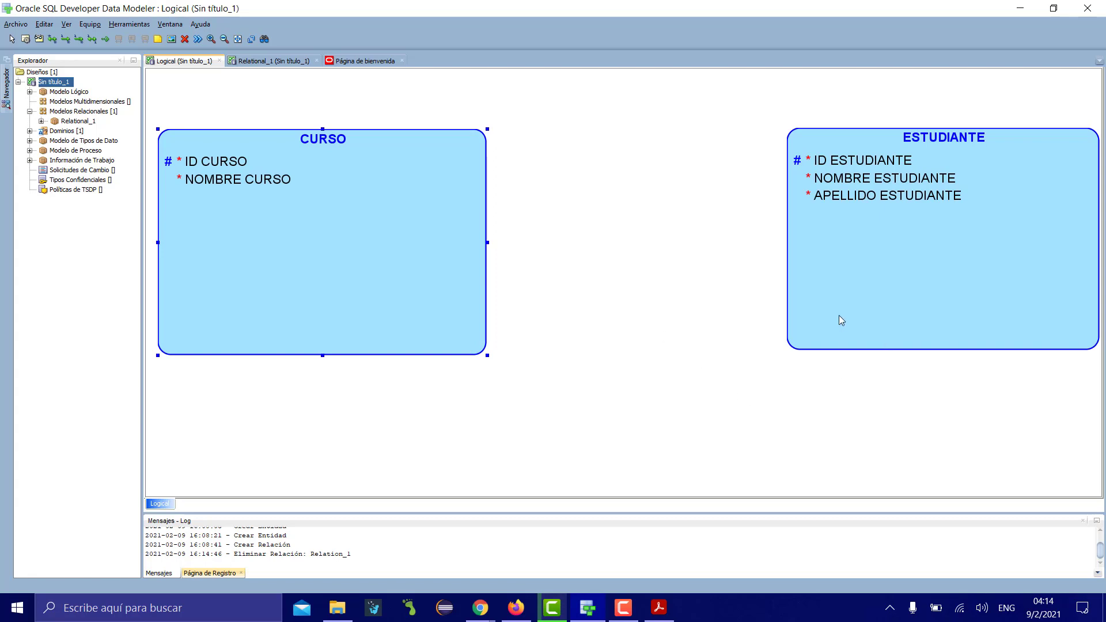
pyautogui.click(226, 38)
pyautogui.click(226, 39)
pyautogui.moveTo(277, 163); pyautogui.dragTo(329, 316)
pyautogui.moveTo(599, 213); pyautogui.dragTo(683, 338)
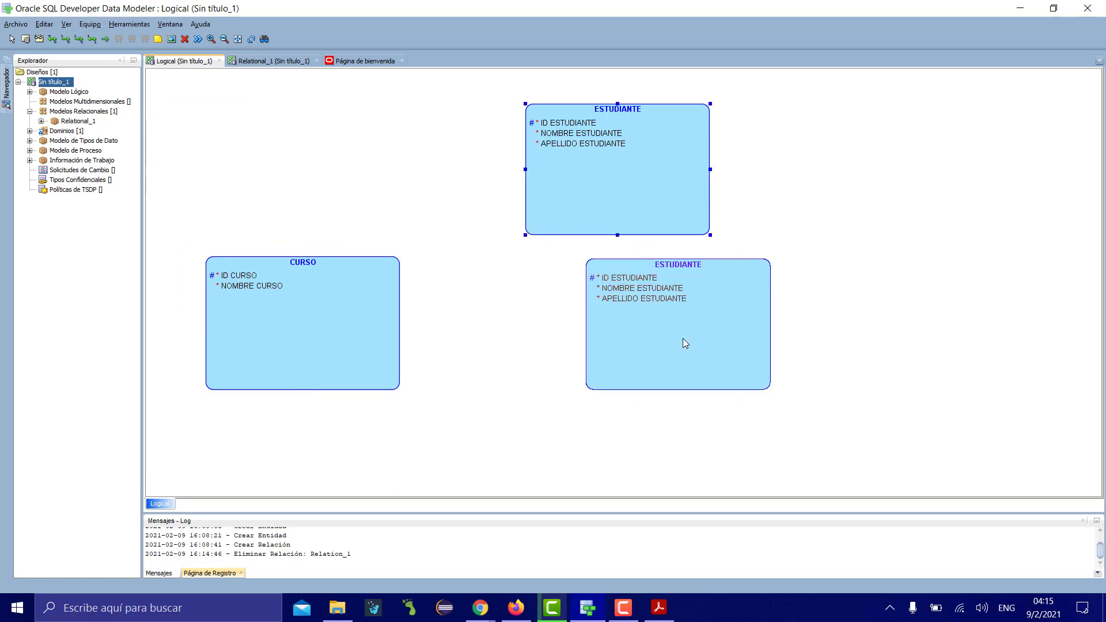
# Step: Create a new entity above and between CURSO and ESTUDIANTE, and name it INSCRIPCION
pyautogui.click(25, 39)
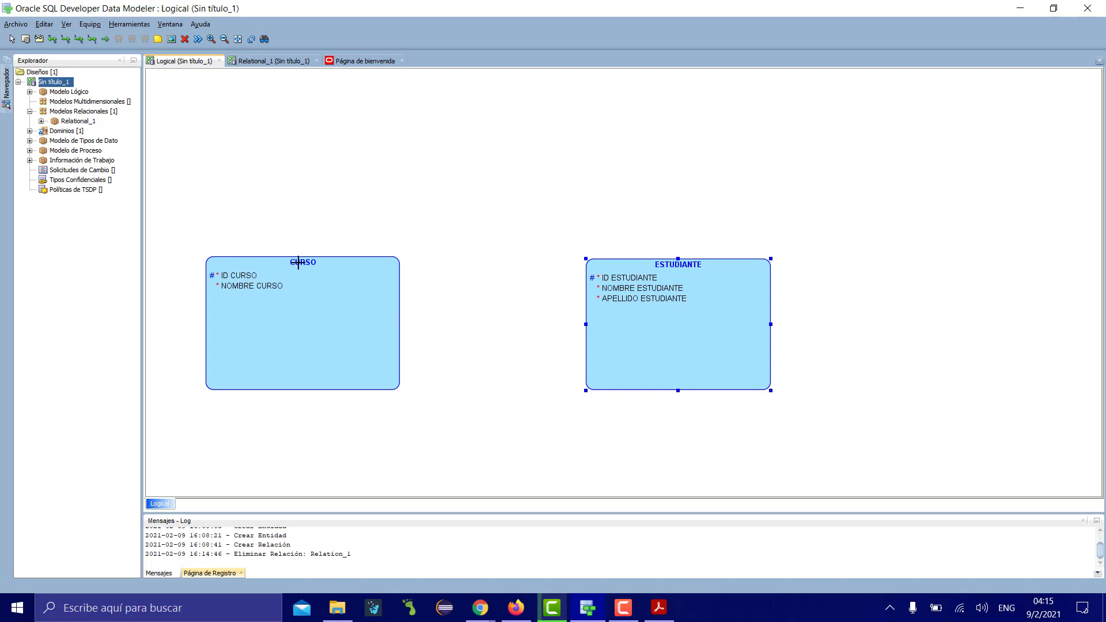
pyautogui.moveTo(401, 108); pyautogui.dragTo(574, 221)
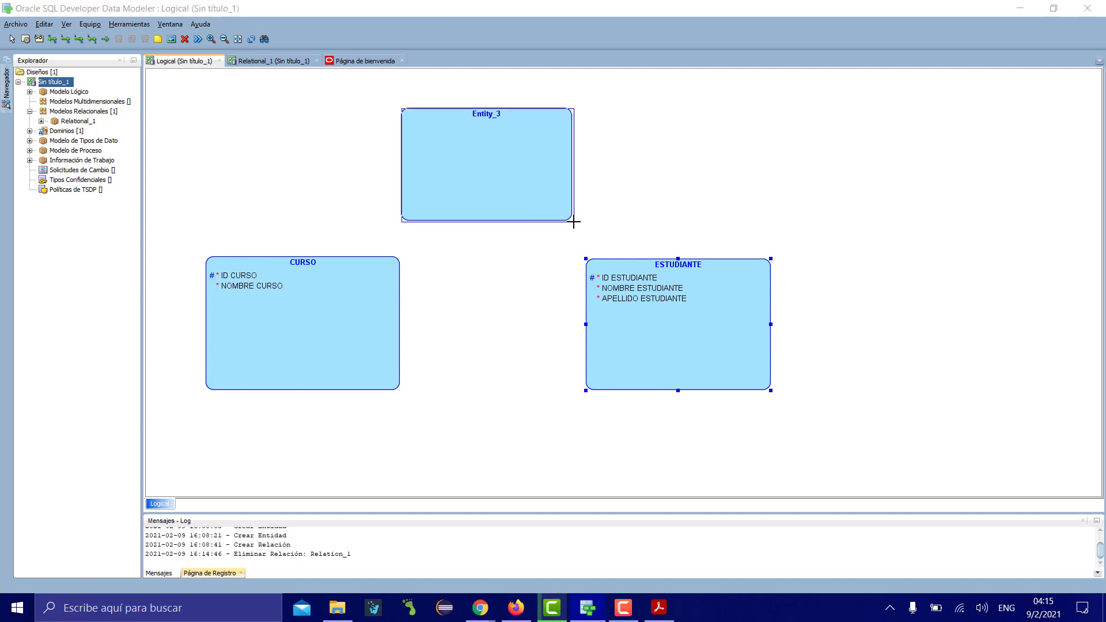
pyautogui.write('INS')
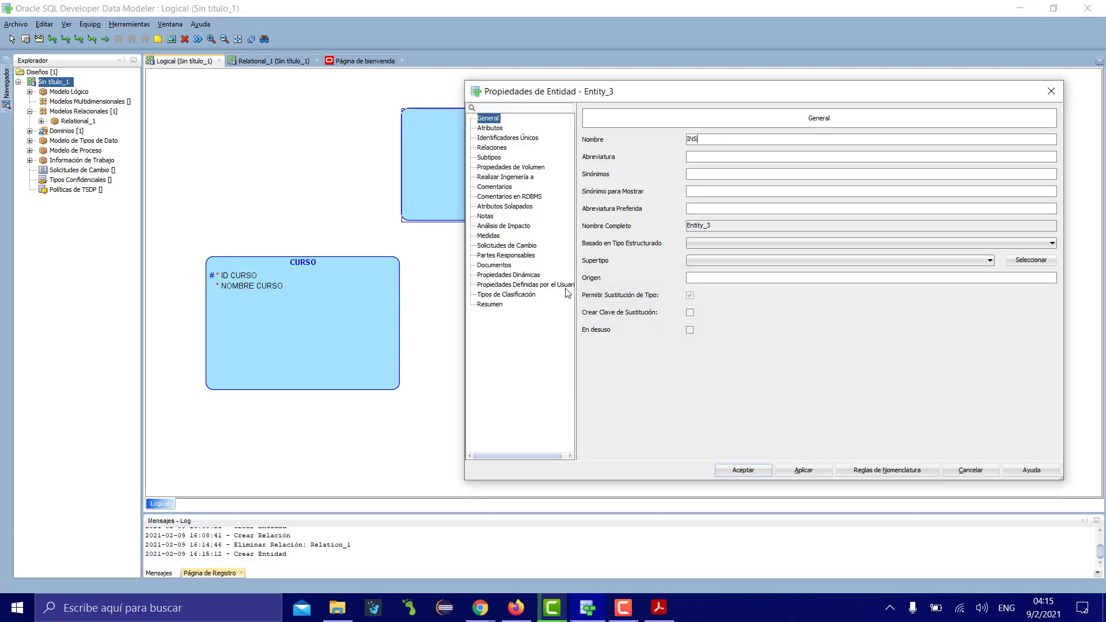
pyautogui.write('CRIPCION')
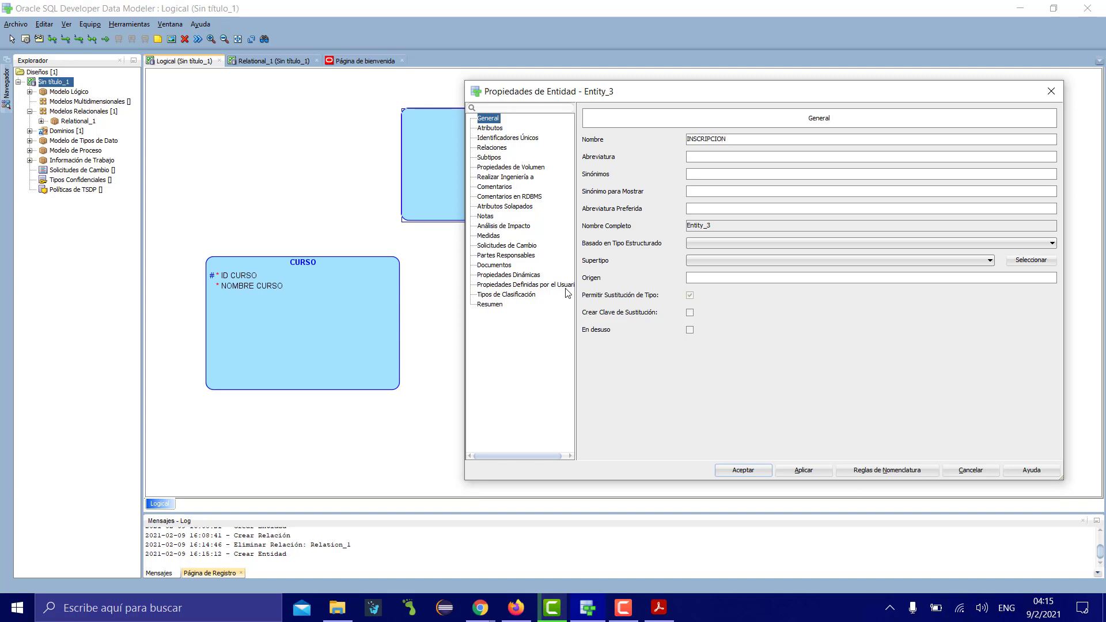
# Step: Add a mandatory attribute NUMERO INSCRIPCION with logical type VARCHAR to the new entity and save its properties
pyautogui.click(488, 128)
pyautogui.click(612, 173)
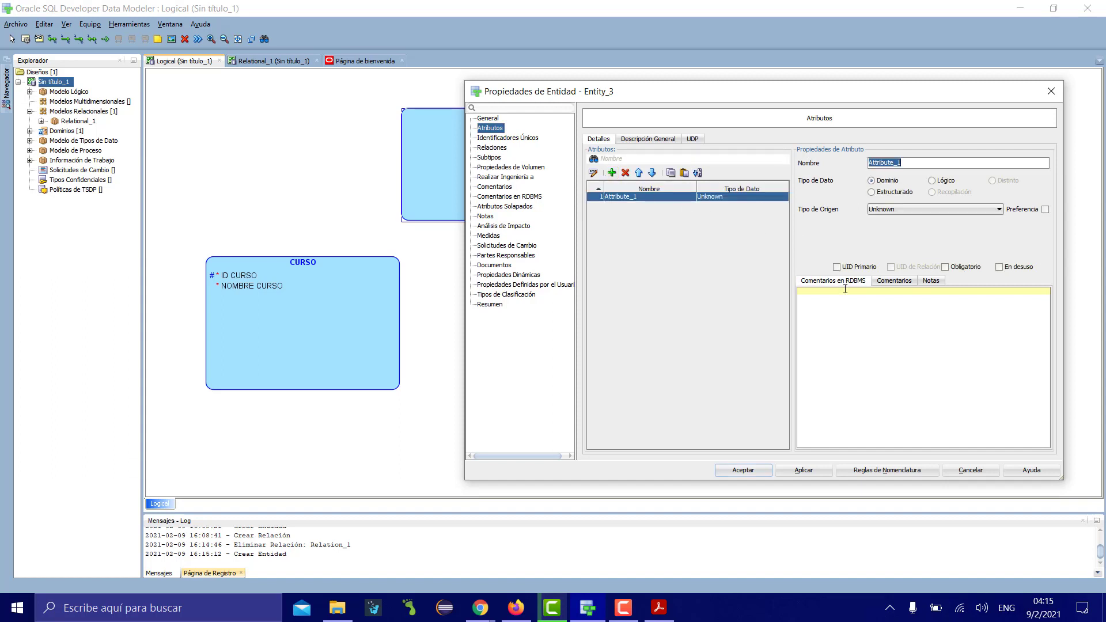
pyautogui.write('NUMERO INSCRIPCION')
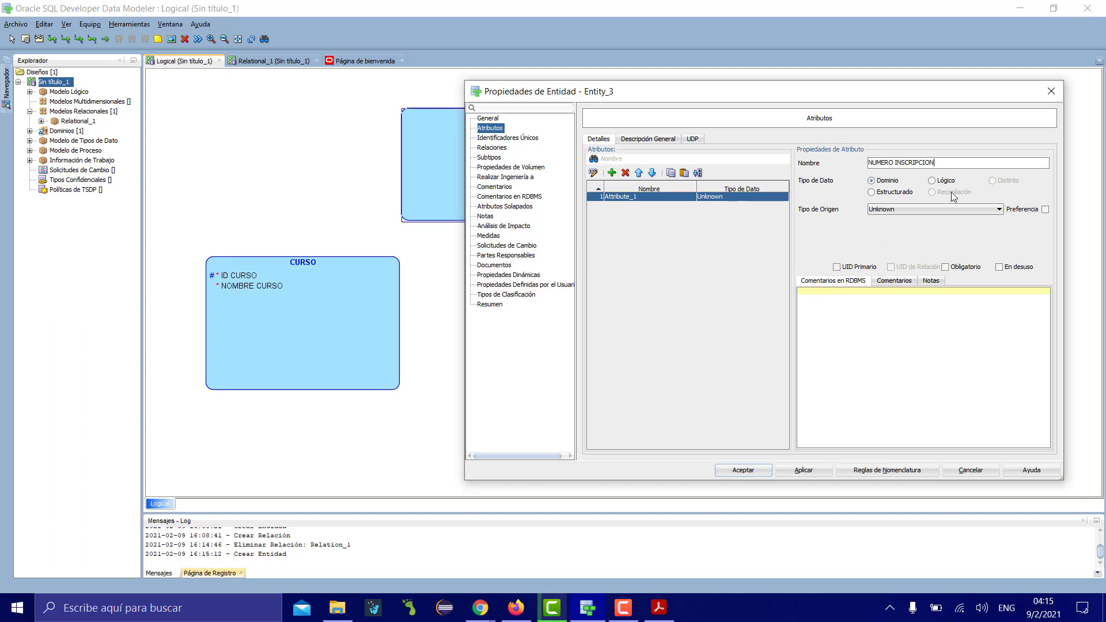
pyautogui.click(933, 184)
pyautogui.click(938, 209)
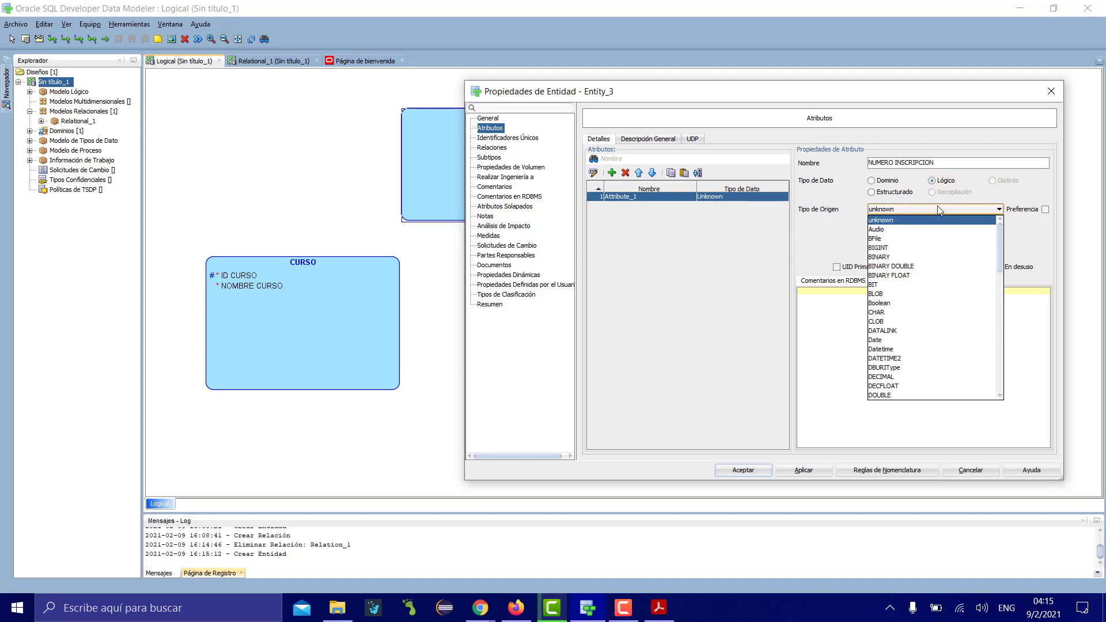
pyautogui.press('v')
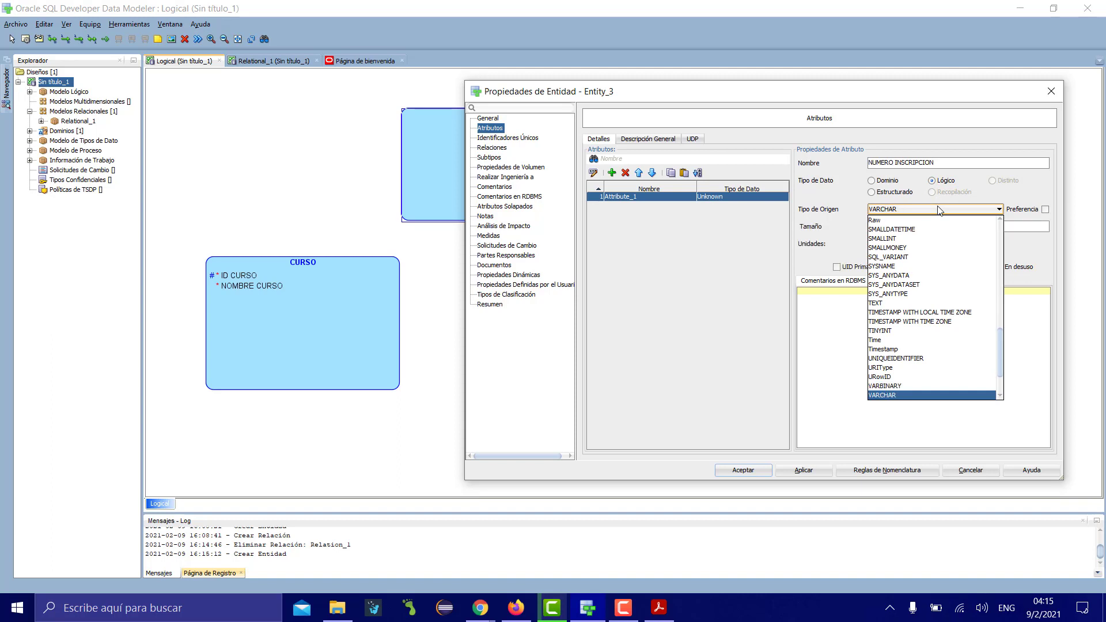
pyautogui.press('v')
pyautogui.press('Return')
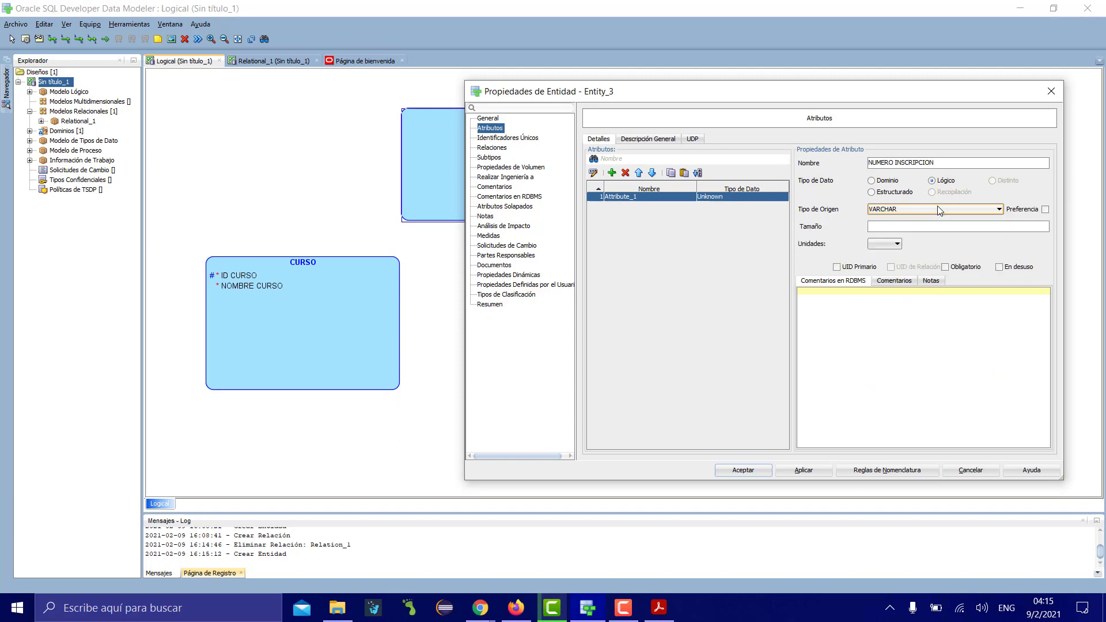
pyautogui.click(946, 269)
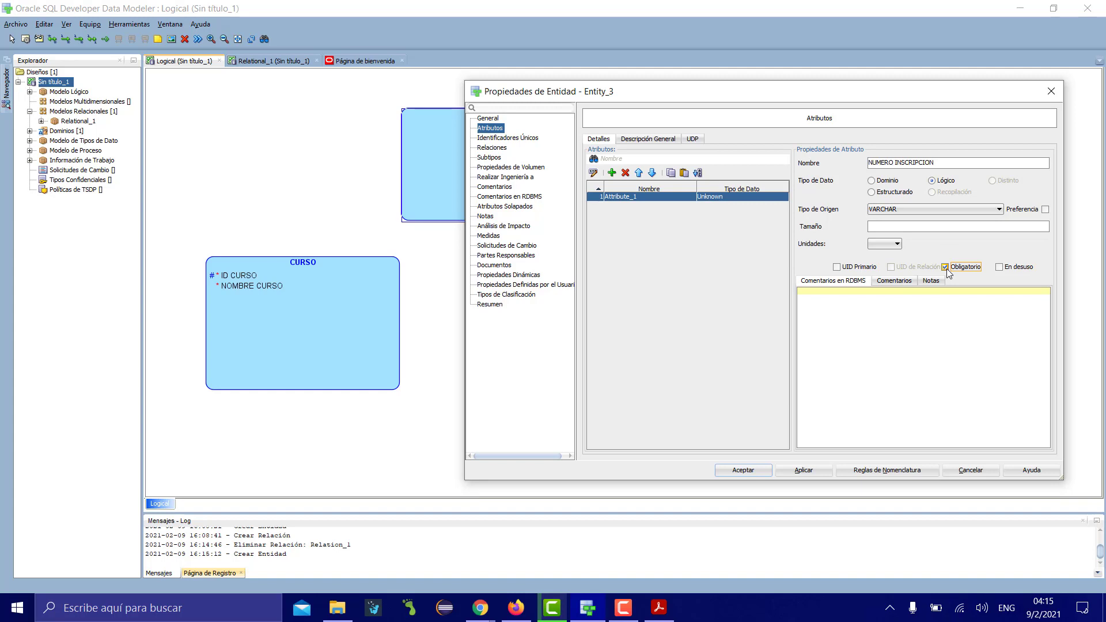
pyautogui.click(814, 472)
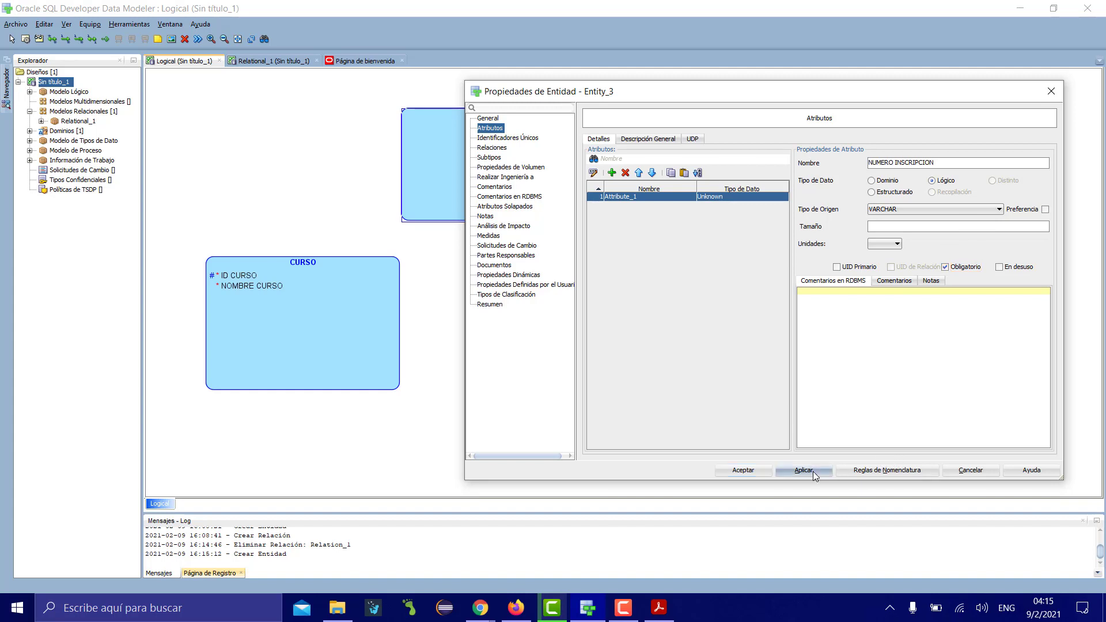
pyautogui.click(744, 471)
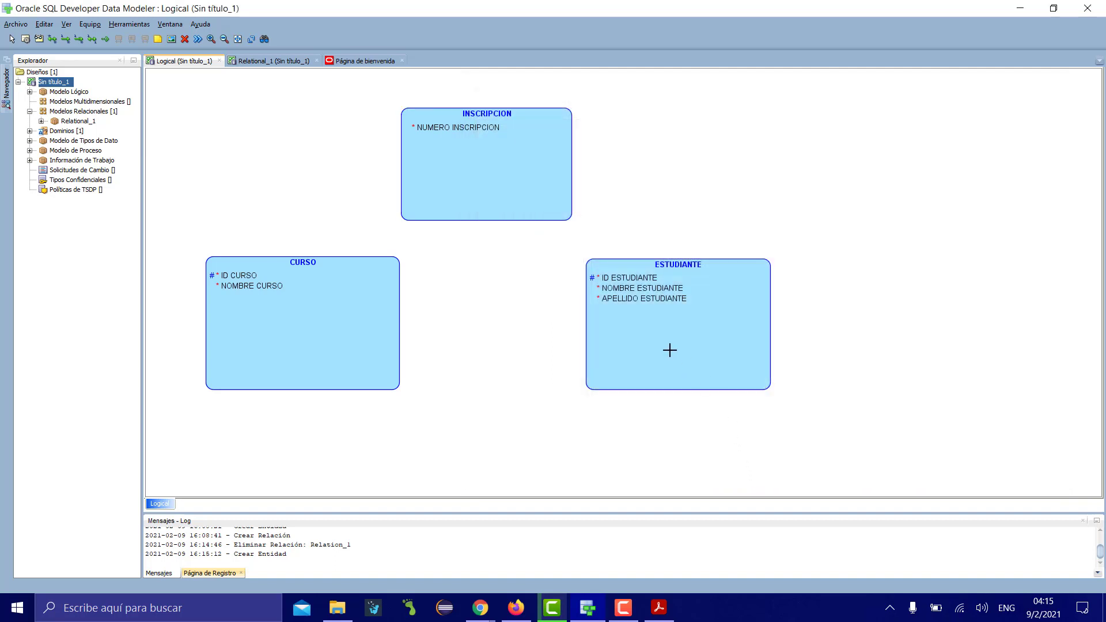
# Step: Shift CURSO slightly left and ESTUDIANTE slightly right, and recentre INSCRIPCION above them
pyautogui.click(11, 39)
pyautogui.moveTo(377, 332); pyautogui.dragTo(369, 332)
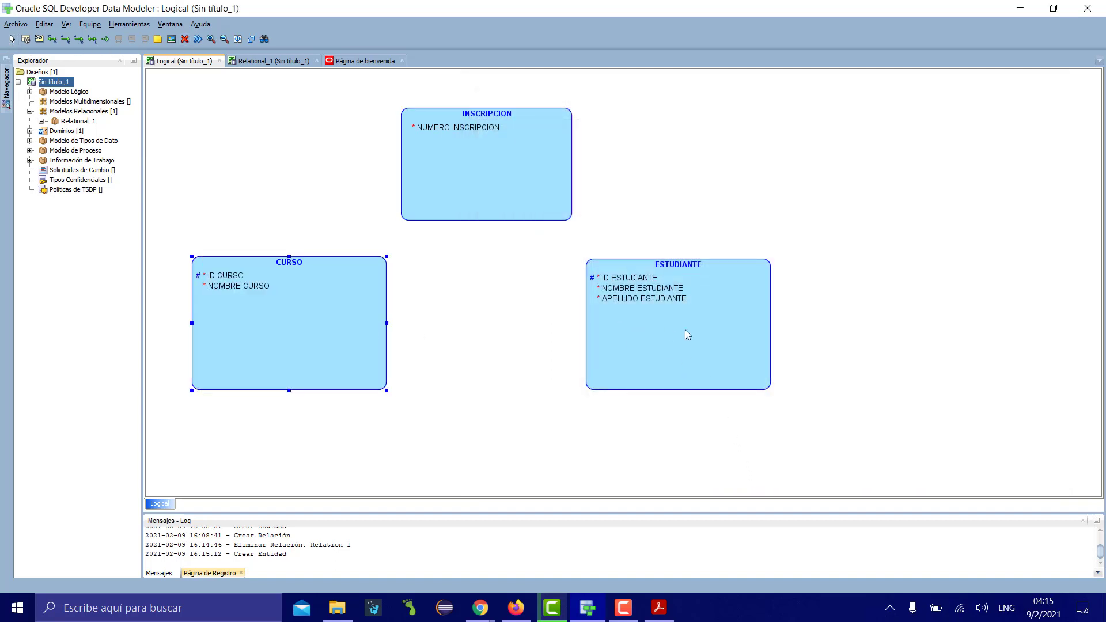
pyautogui.moveTo(688, 335); pyautogui.dragTo(699, 332)
pyautogui.moveTo(504, 175); pyautogui.dragTo(503, 179)
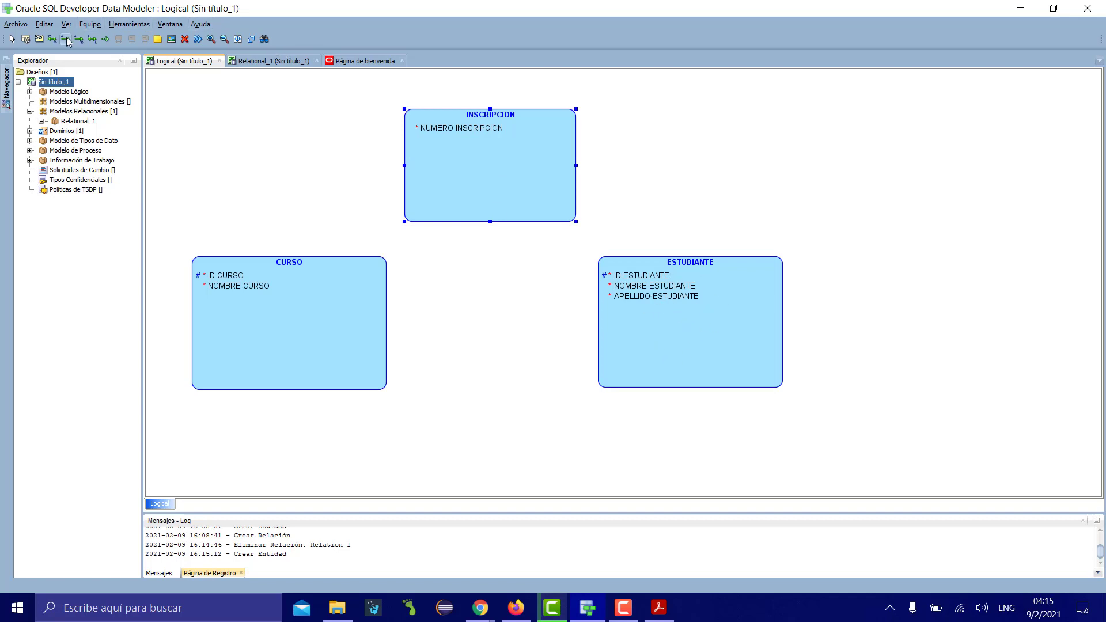
# Step: Create a one-to-many relation from the ESTUDIANTE entity to the INSCRIPCION entity
pyautogui.click(92, 38)
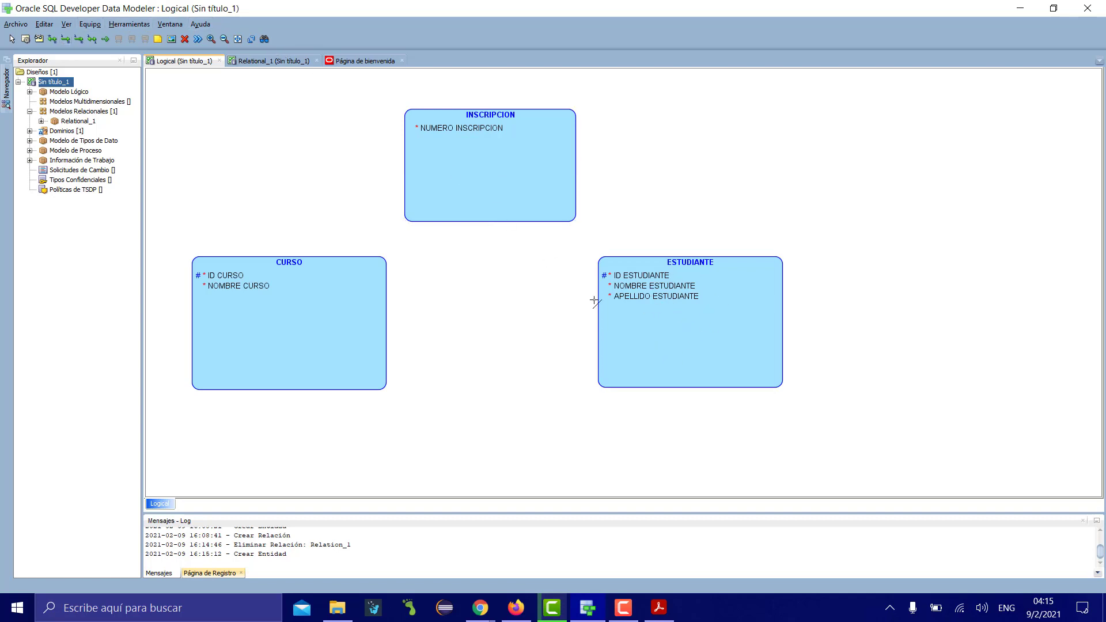
pyautogui.click(635, 315)
pyautogui.click(522, 174)
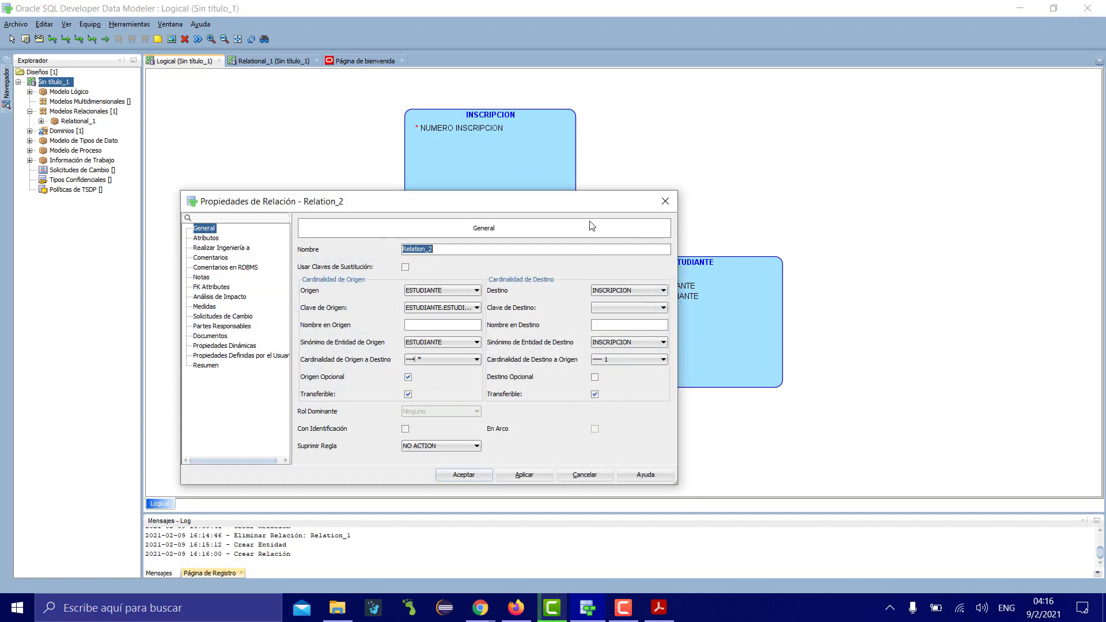
# Step: Set the new relation's source-to-target cardinality to 1 and its target-to-source cardinality to *, and save it
pyautogui.moveTo(558, 204); pyautogui.dragTo(702, 397)
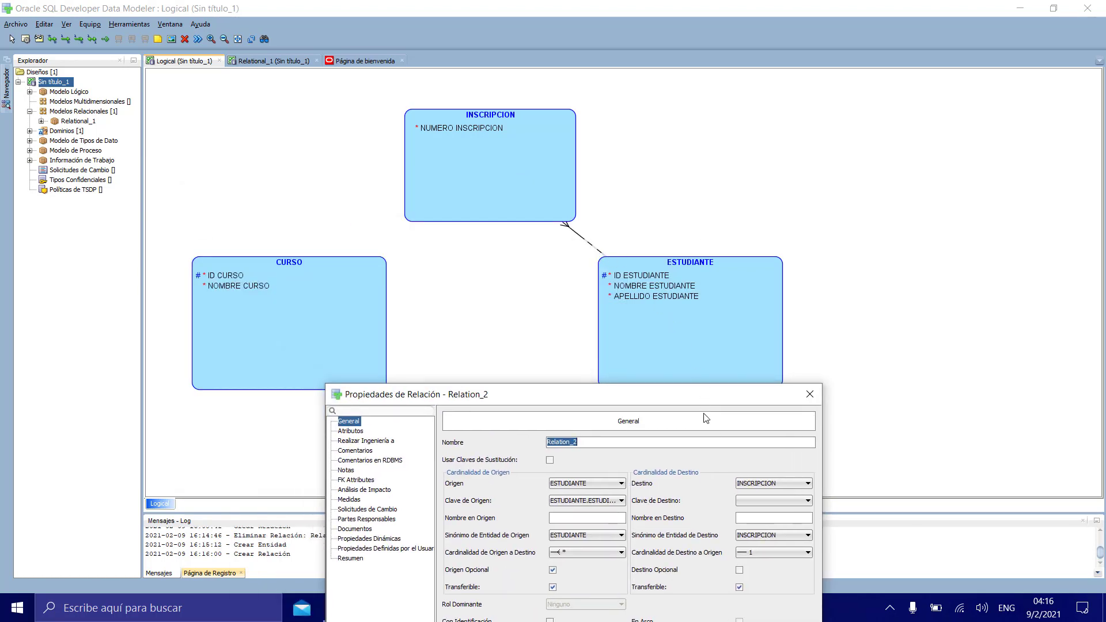
pyautogui.moveTo(702, 398); pyautogui.dragTo(664, 351)
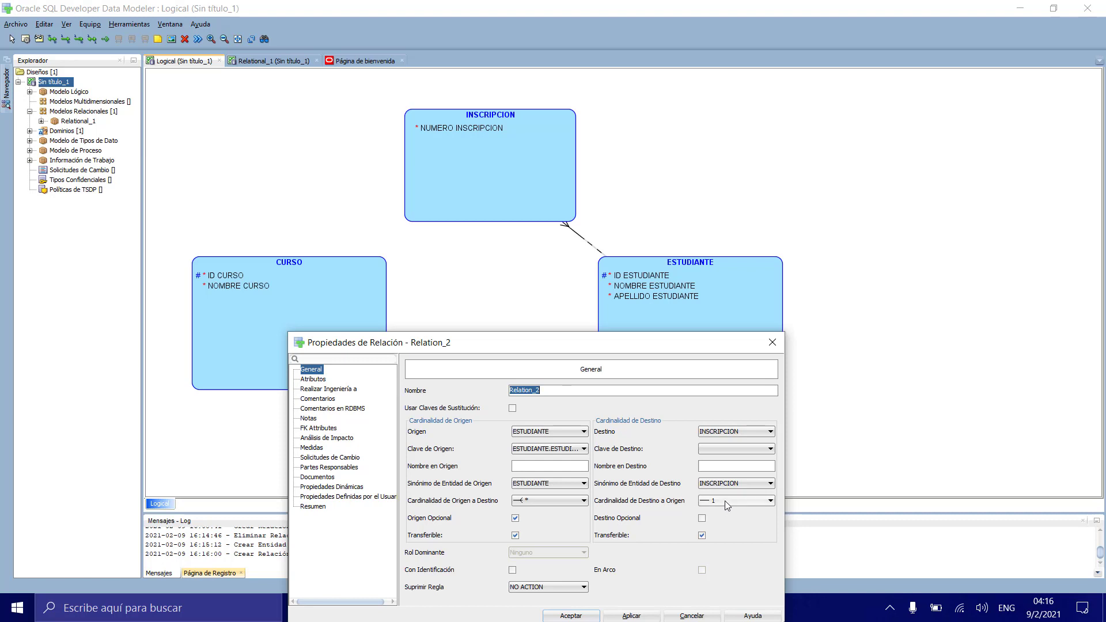
pyautogui.click(575, 501)
pyautogui.click(566, 522)
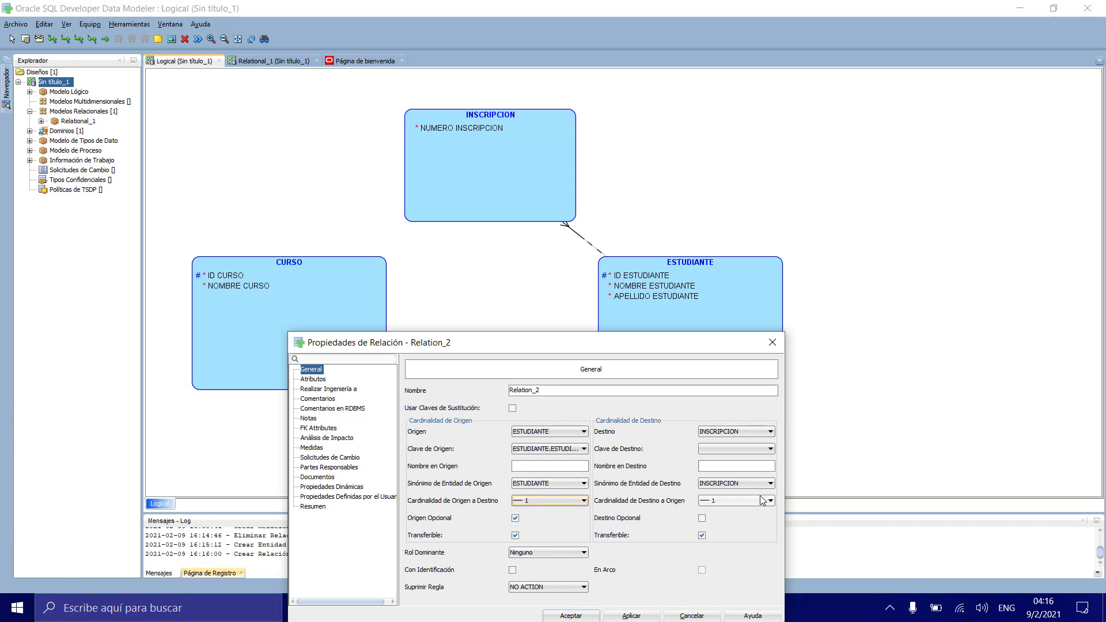
pyautogui.click(743, 501)
pyautogui.click(746, 512)
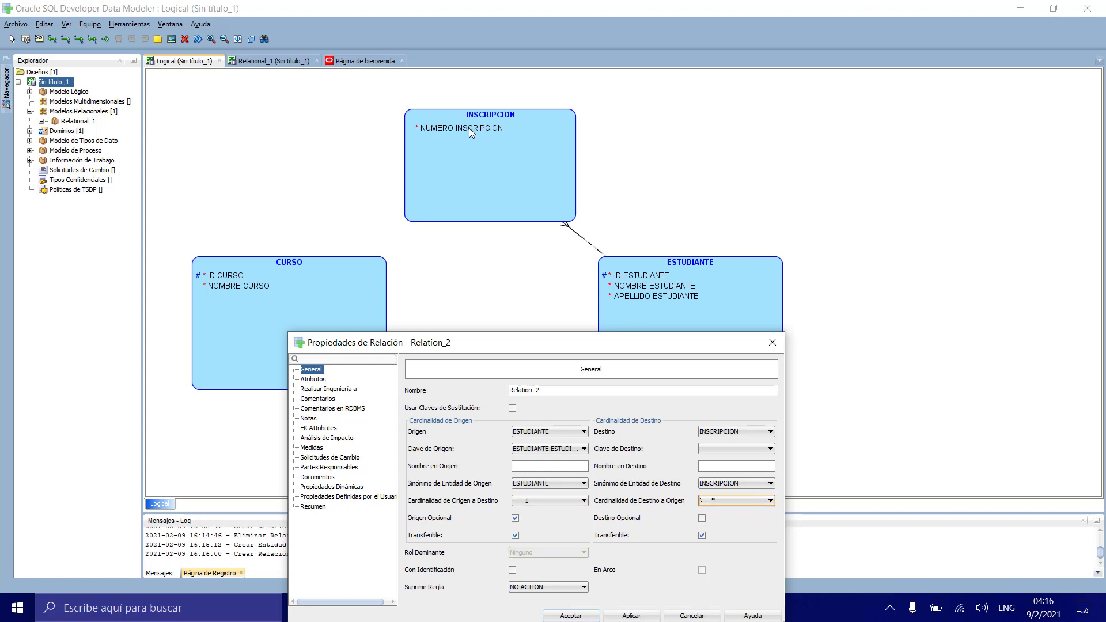
pyautogui.click(644, 616)
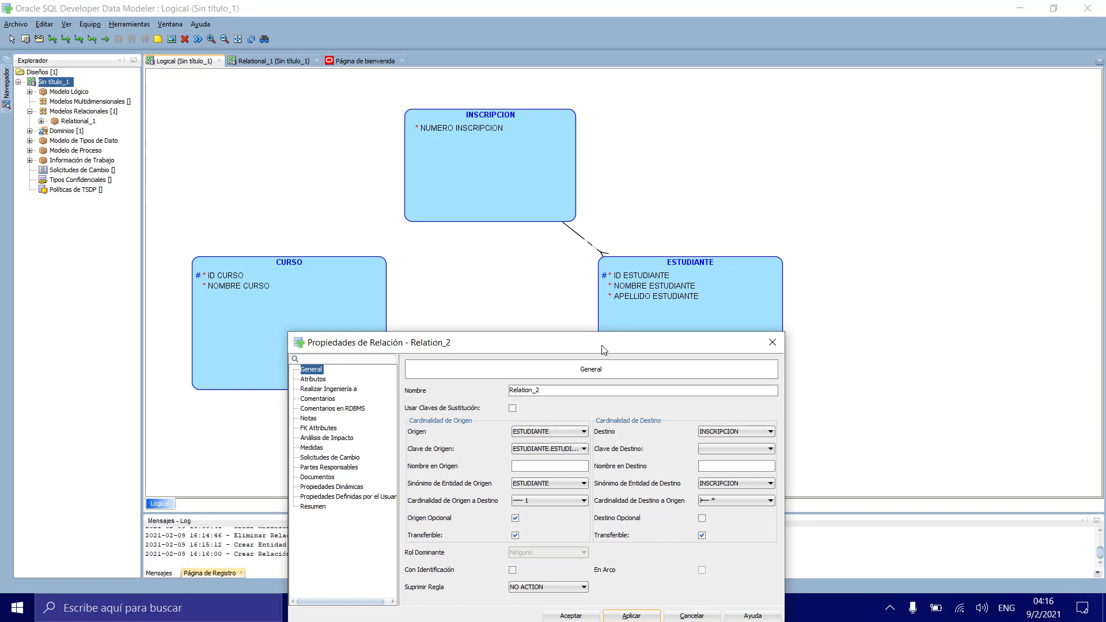
pyautogui.moveTo(603, 349); pyautogui.dragTo(632, 214)
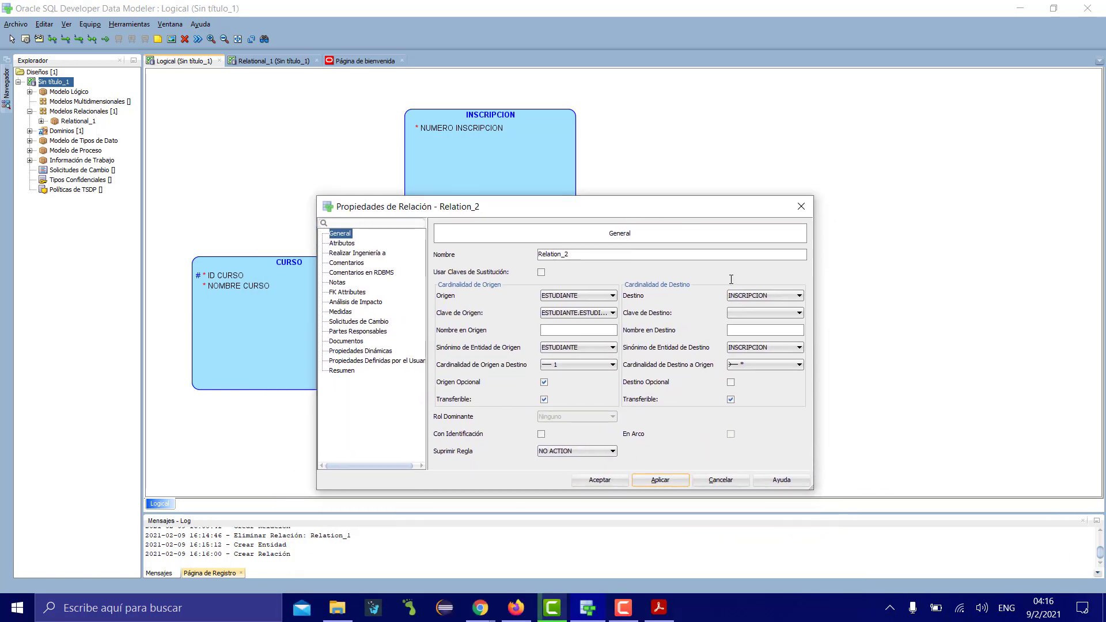
pyautogui.click(599, 480)
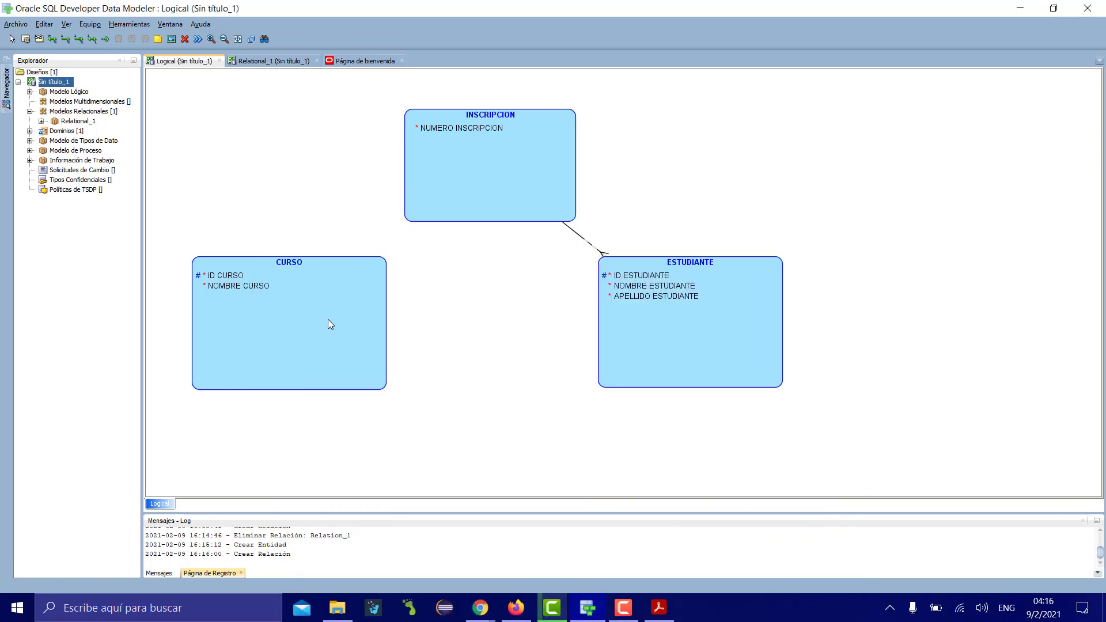
pyautogui.doubleClick(424, 222)
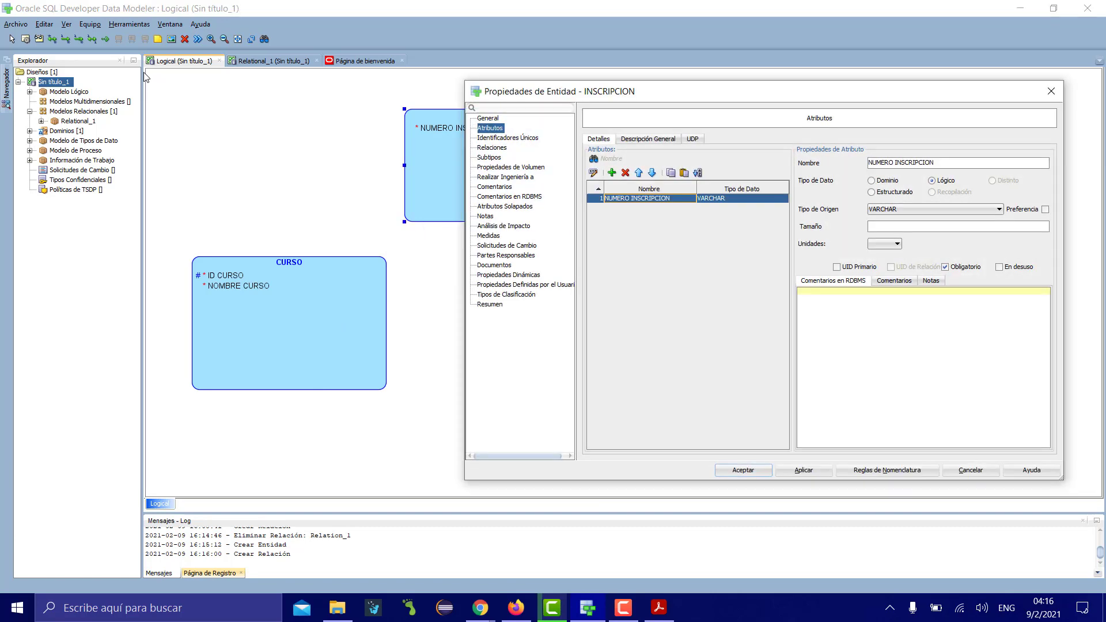
pyautogui.click(1051, 91)
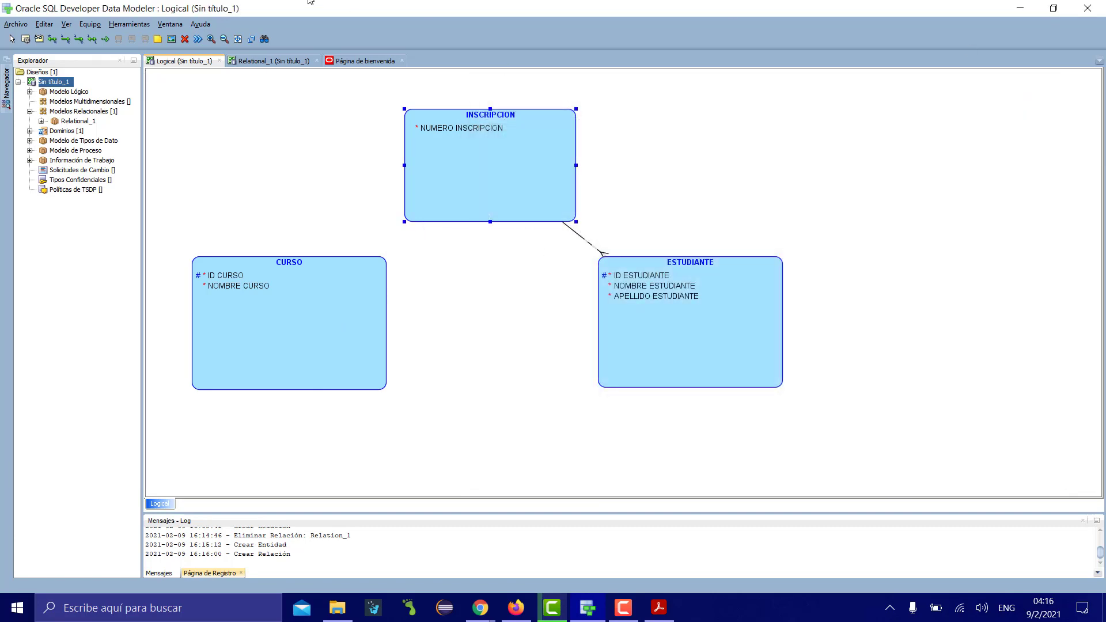
# Step: Create a one-to-many relation between the INSCRIPCION and CURSO entities with the source set as optional, and save it
pyautogui.click(71, 38)
pyautogui.click(302, 297)
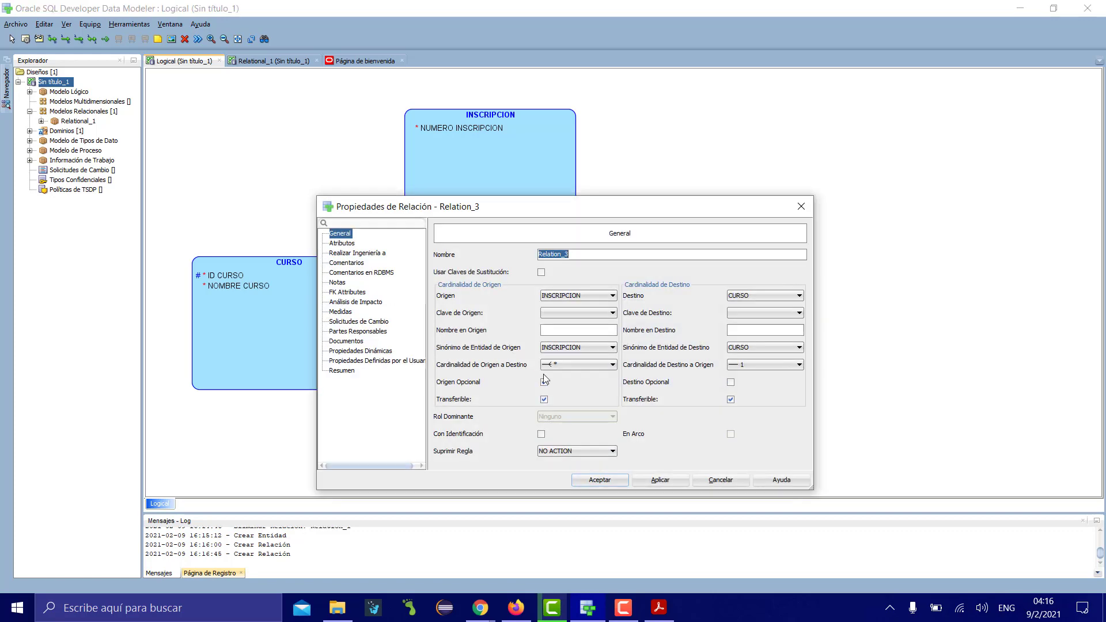
pyautogui.click(544, 381)
pyautogui.click(660, 480)
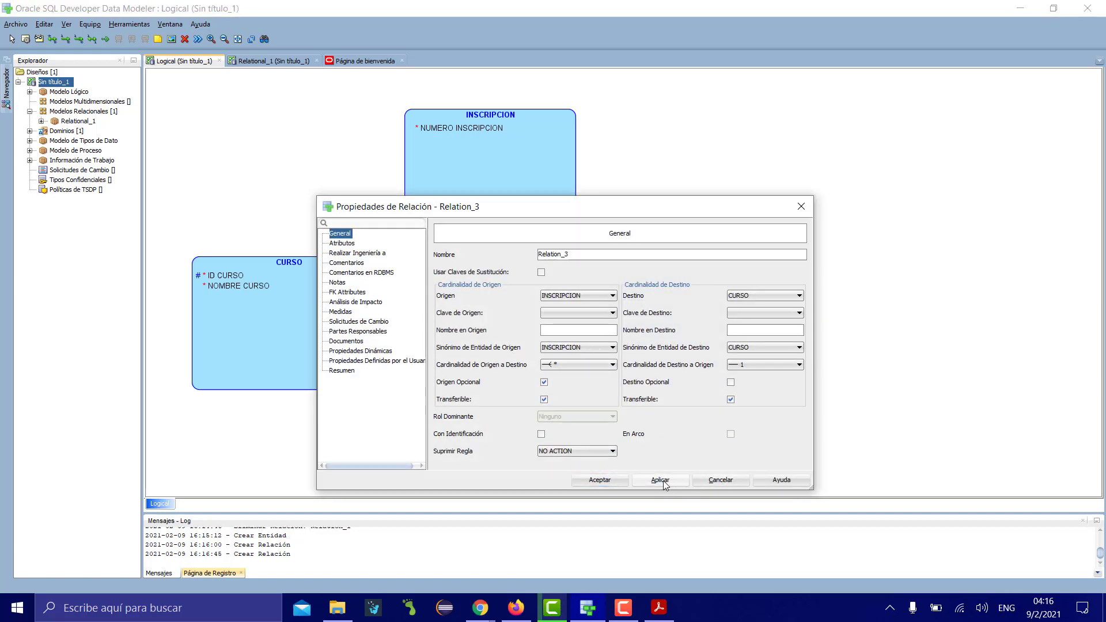
pyautogui.click(599, 480)
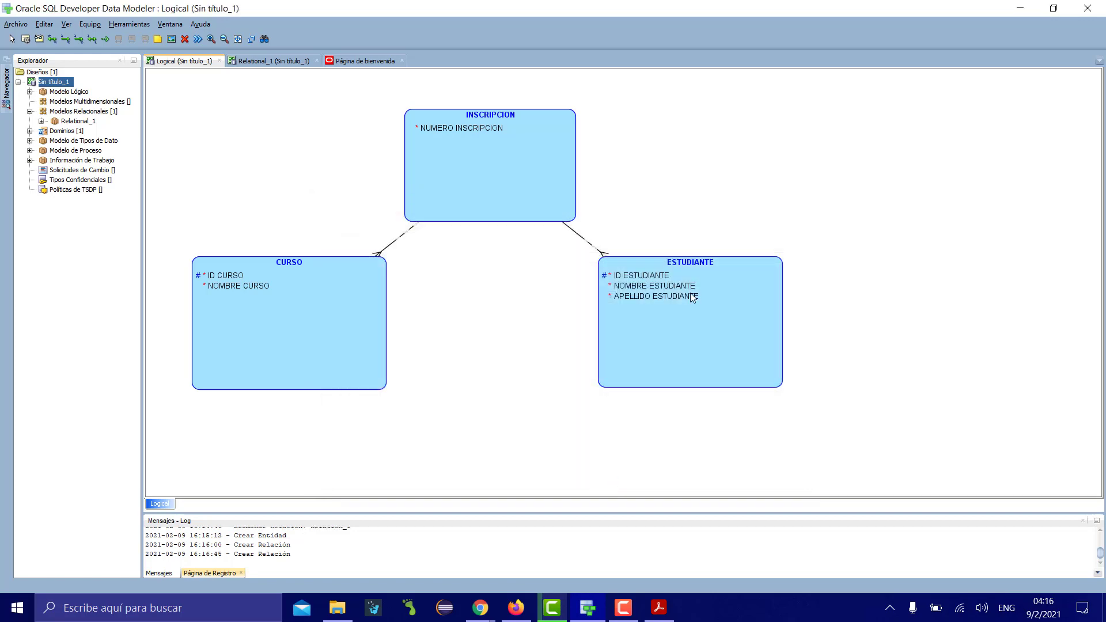
# Step: Rearrange the entities in one horizontal row, with INSCRIPCION between CURSO and ESTUDIANTE
pyautogui.moveTo(691, 294); pyautogui.dragTo(873, 282)
pyautogui.moveTo(452, 171); pyautogui.dragTo(581, 298)
pyautogui.doubleClick(581, 299)
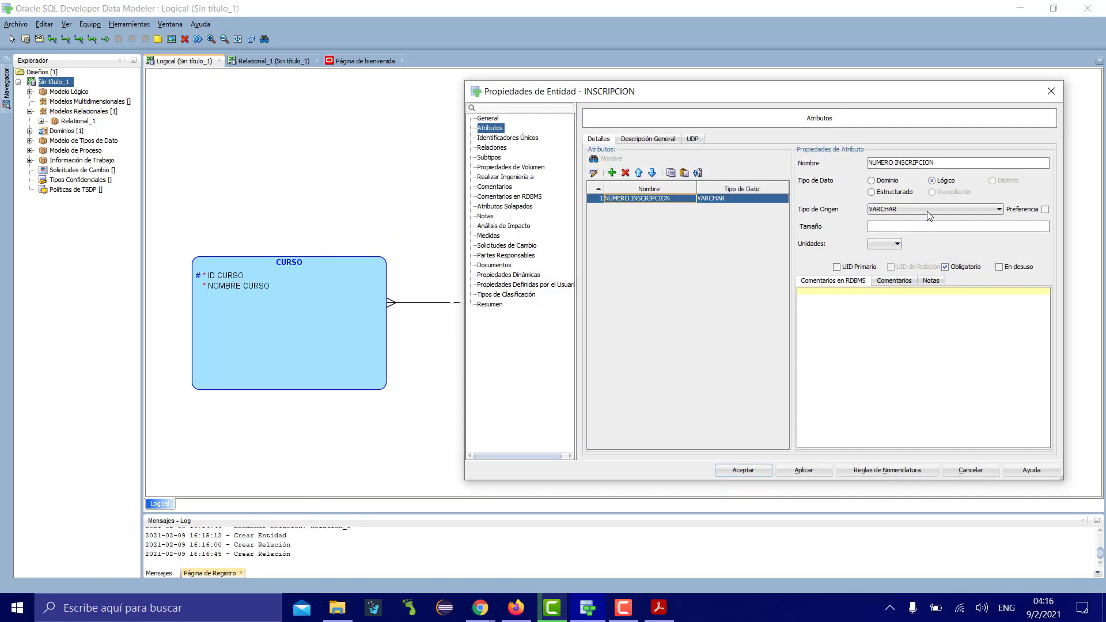
pyautogui.click(1049, 93)
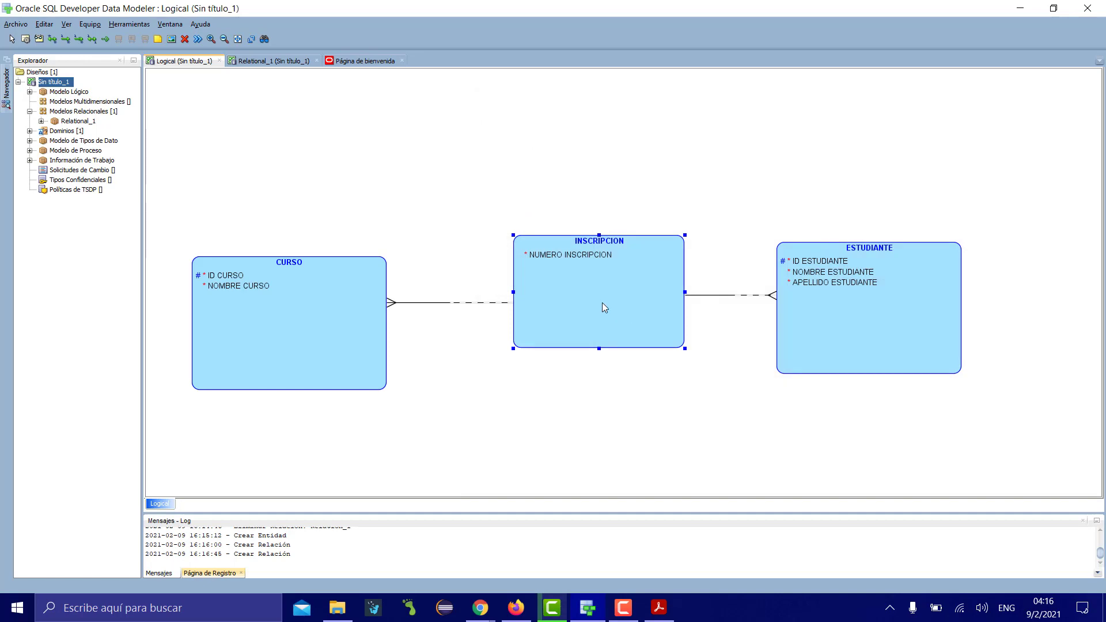
pyautogui.moveTo(603, 302); pyautogui.dragTo(588, 304)
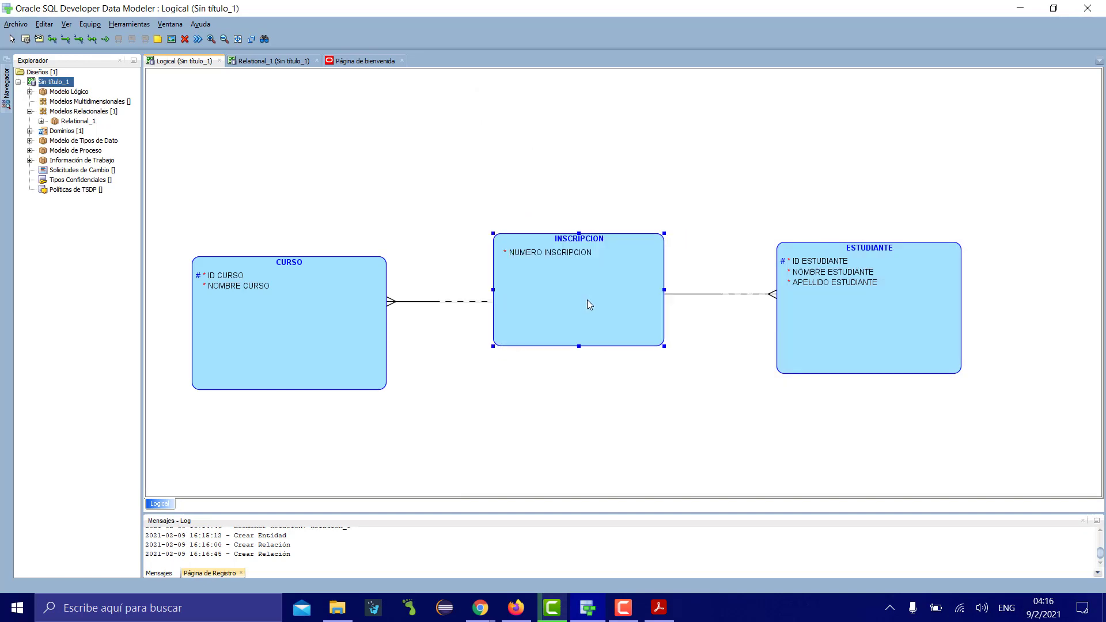
pyautogui.doubleClick(333, 345)
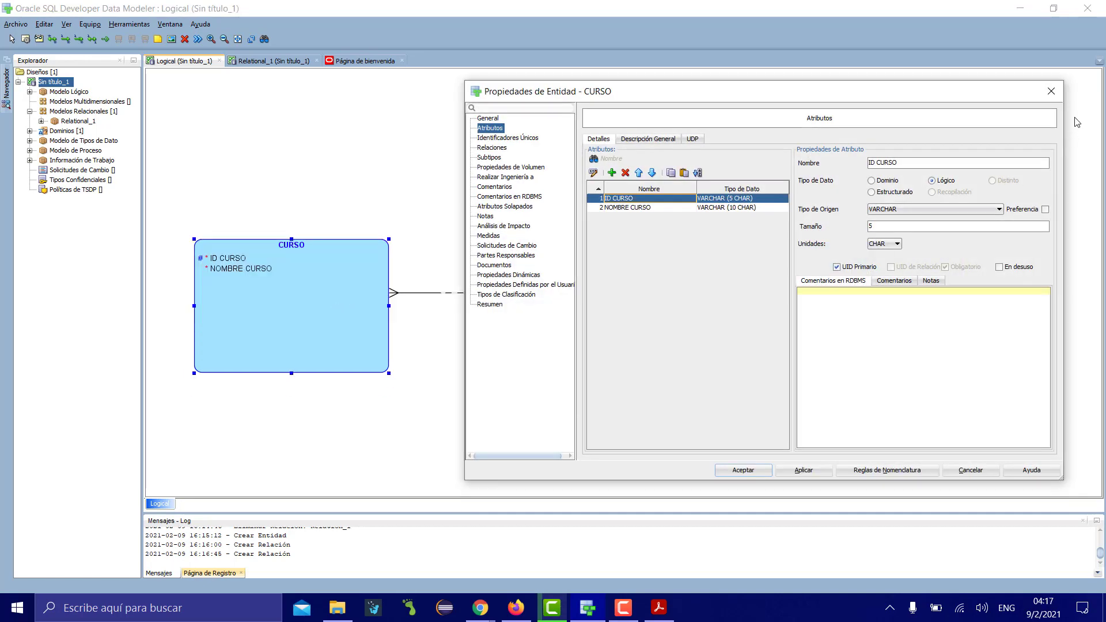
pyautogui.click(1052, 92)
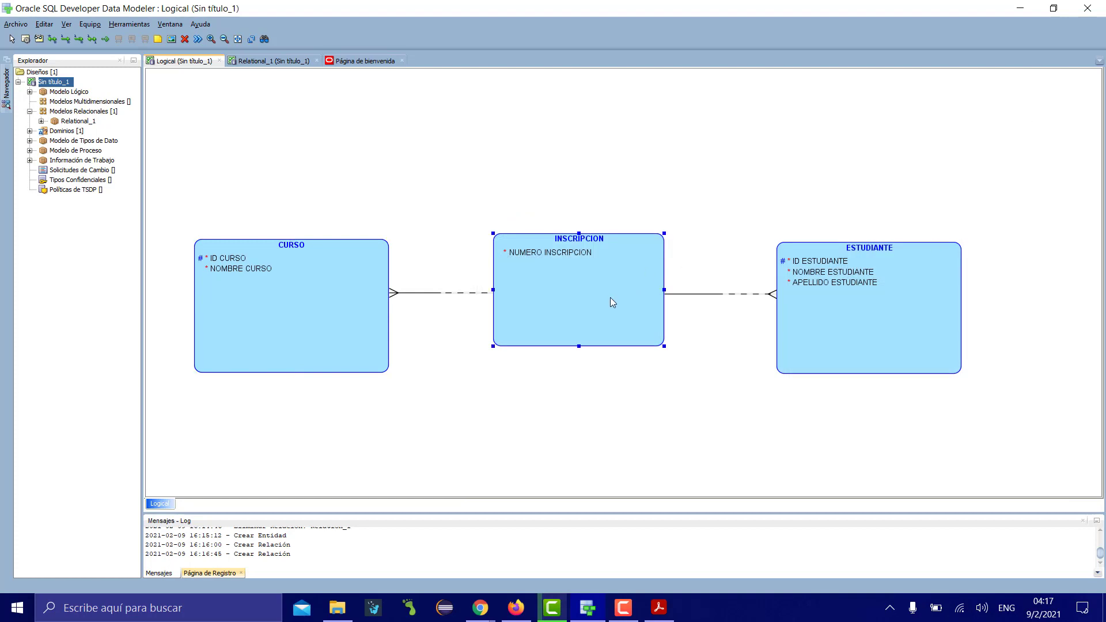
# Step: Shrink the CURSO, INSCRIPCION and ESTUDIANTE boxes to fit their attributes and bring them closer together
pyautogui.click(349, 350)
pyautogui.moveTo(389, 373); pyautogui.dragTo(337, 317)
pyautogui.click(577, 321)
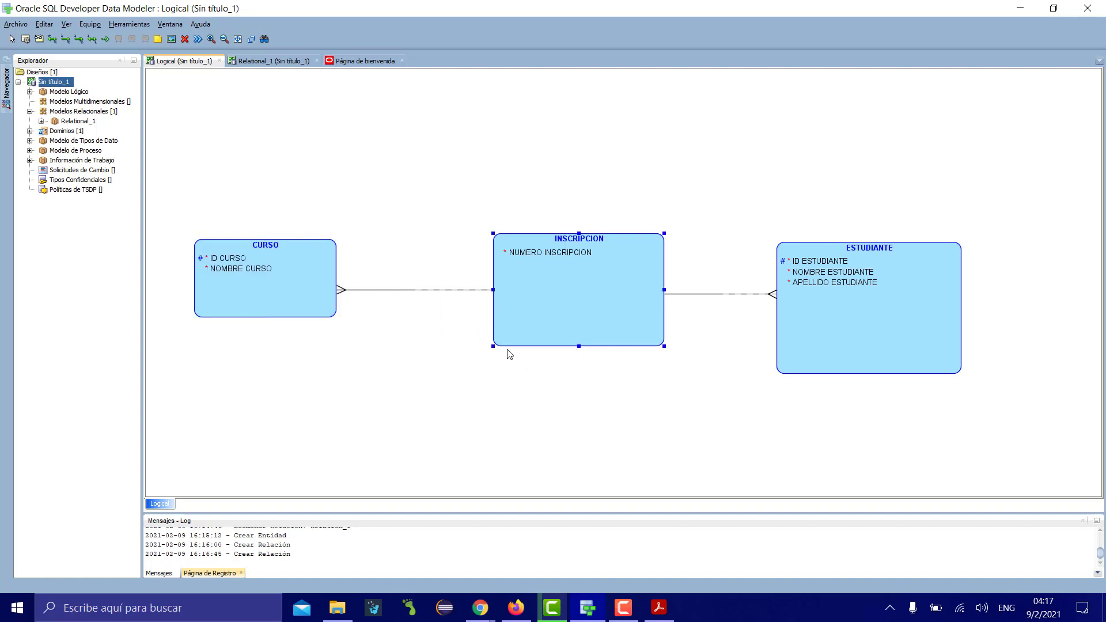
pyautogui.moveTo(492, 347); pyautogui.dragTo(533, 297)
pyautogui.moveTo(609, 255); pyautogui.dragTo(471, 267)
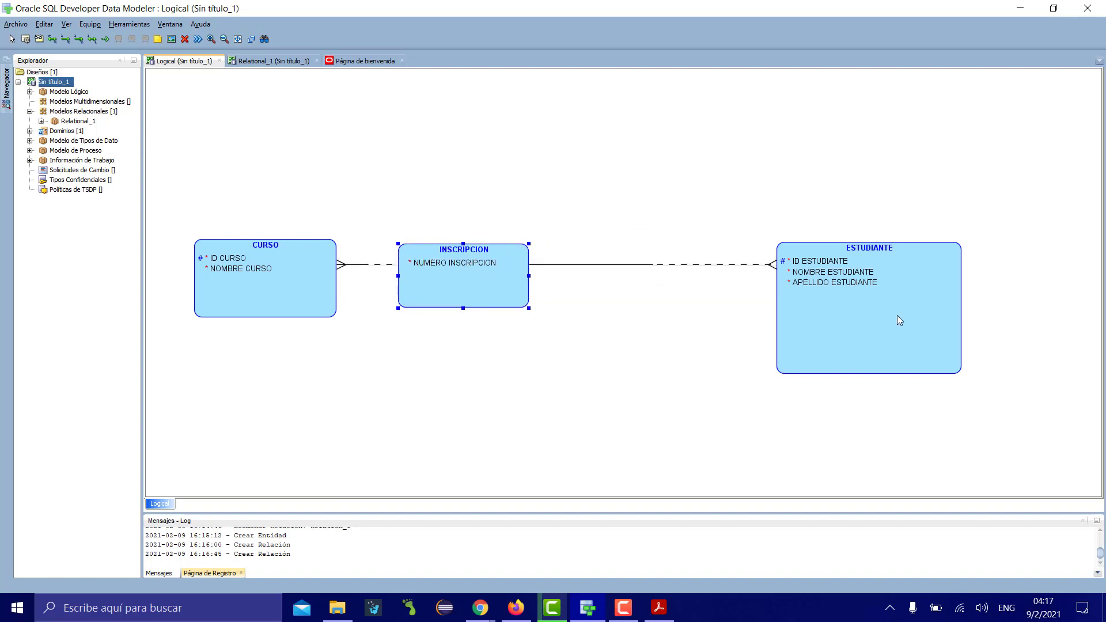
pyautogui.moveTo(897, 316); pyautogui.dragTo(703, 269)
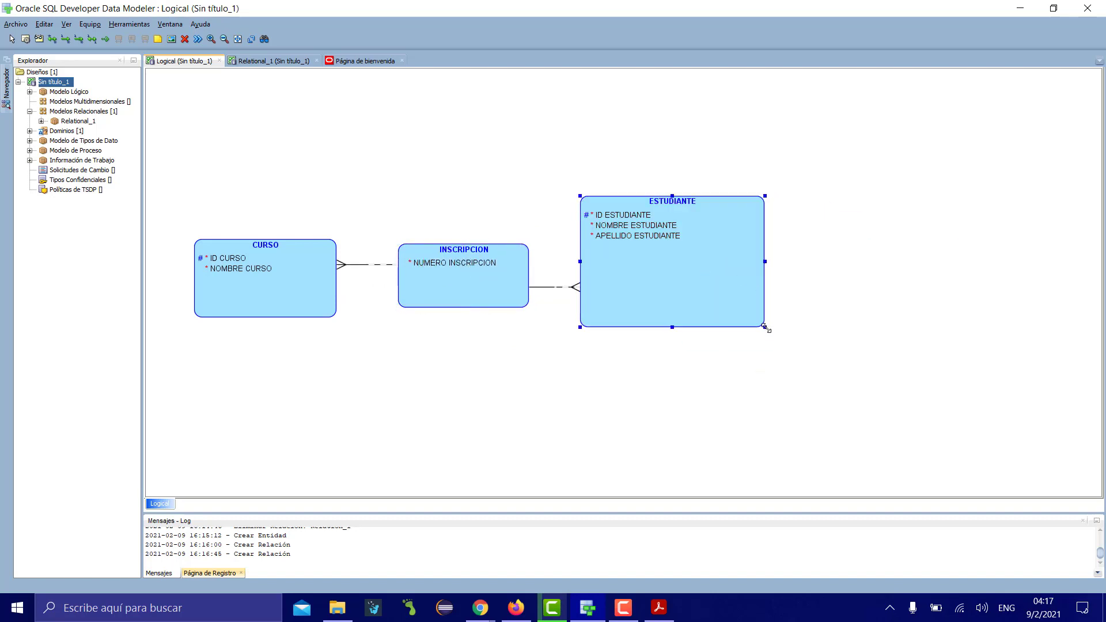
pyautogui.moveTo(765, 326); pyautogui.dragTo(754, 274)
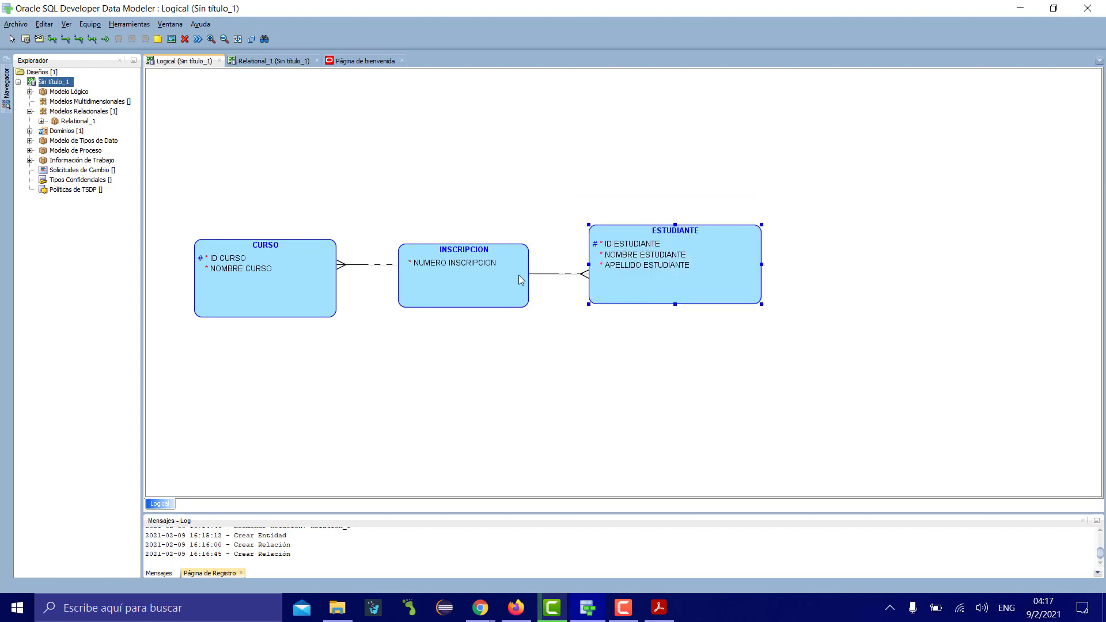
# Step: Enlarge CURSO slightly and nudge INSCRIPCION and ESTUDIANTE so the three boxes line up with straight relation lines
pyautogui.click(321, 288)
pyautogui.moveTo(336, 237); pyautogui.dragTo(340, 235)
pyautogui.click(494, 285)
pyautogui.click(677, 267)
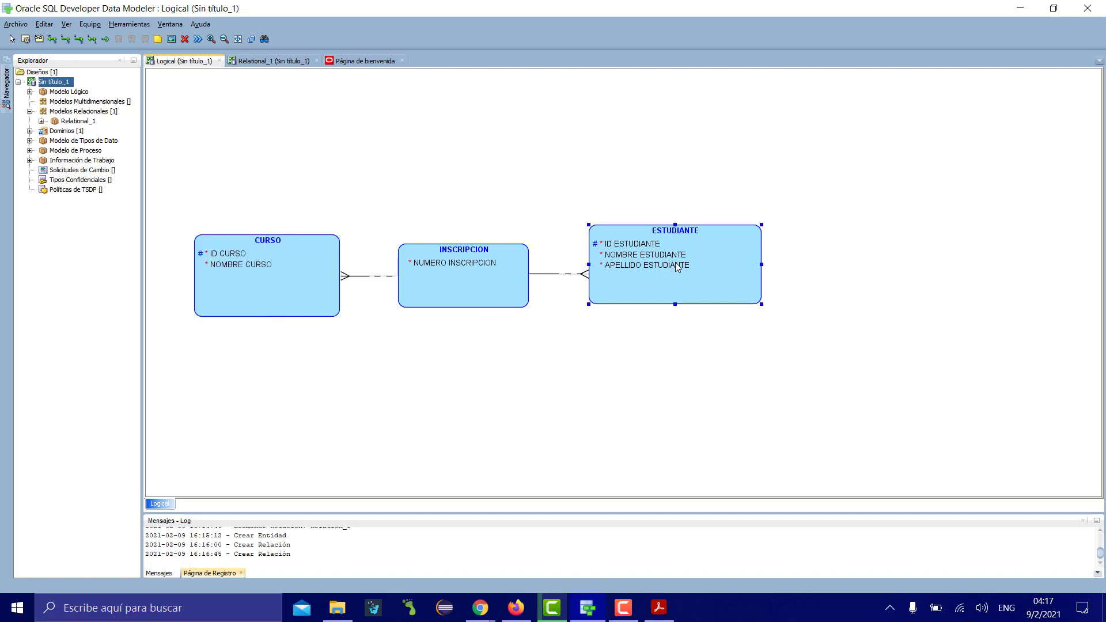
pyautogui.moveTo(677, 267); pyautogui.dragTo(682, 269)
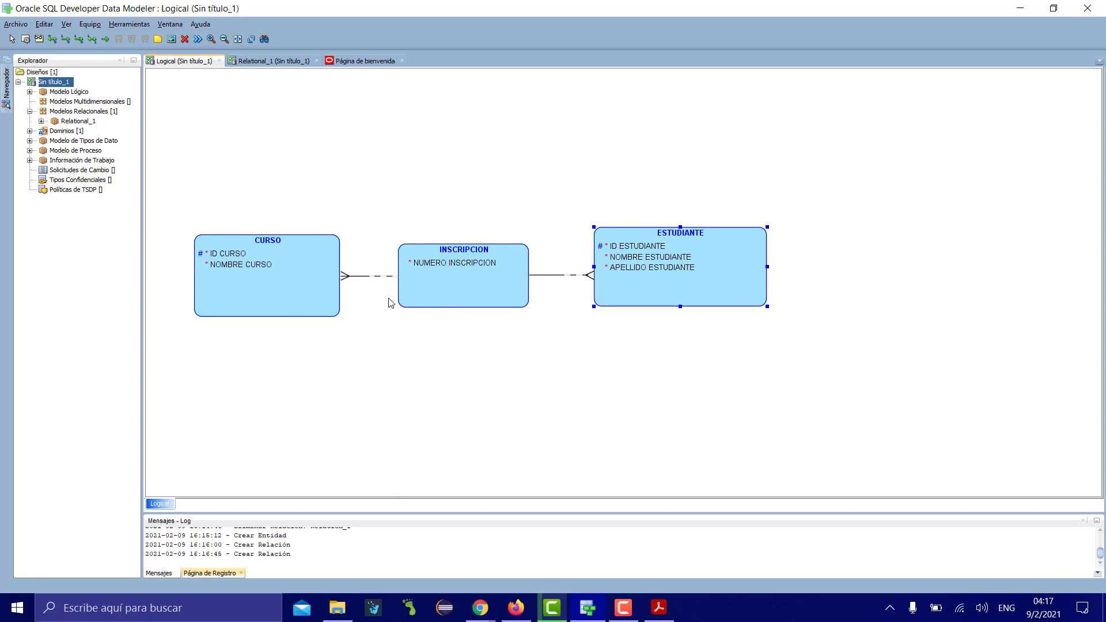
pyautogui.moveTo(448, 288); pyautogui.dragTo(448, 287)
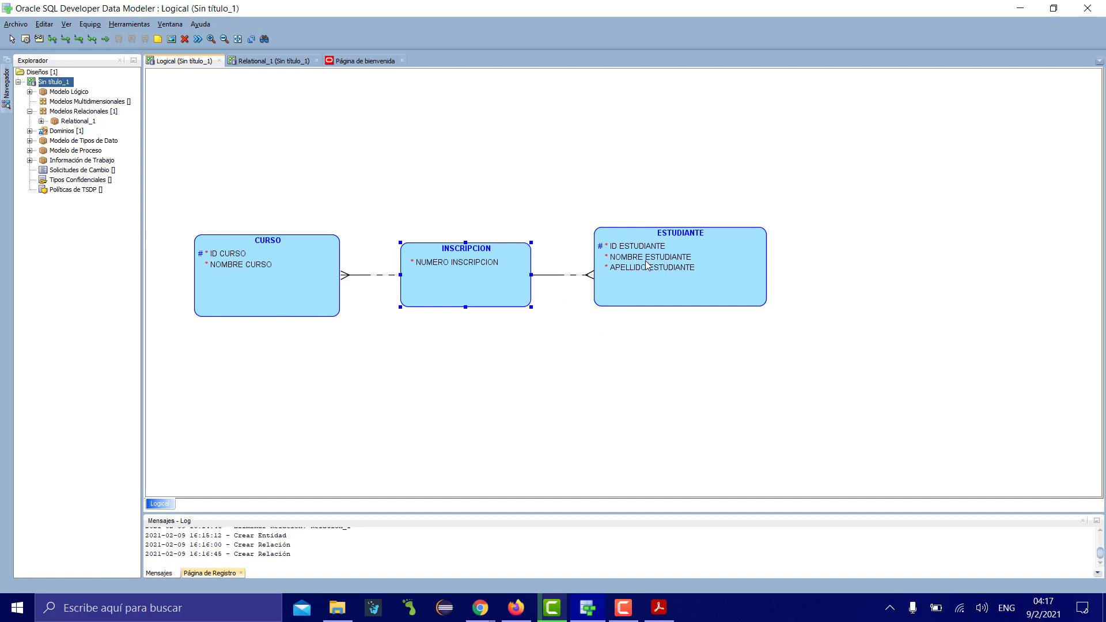
pyautogui.moveTo(646, 261); pyautogui.dragTo(646, 262)
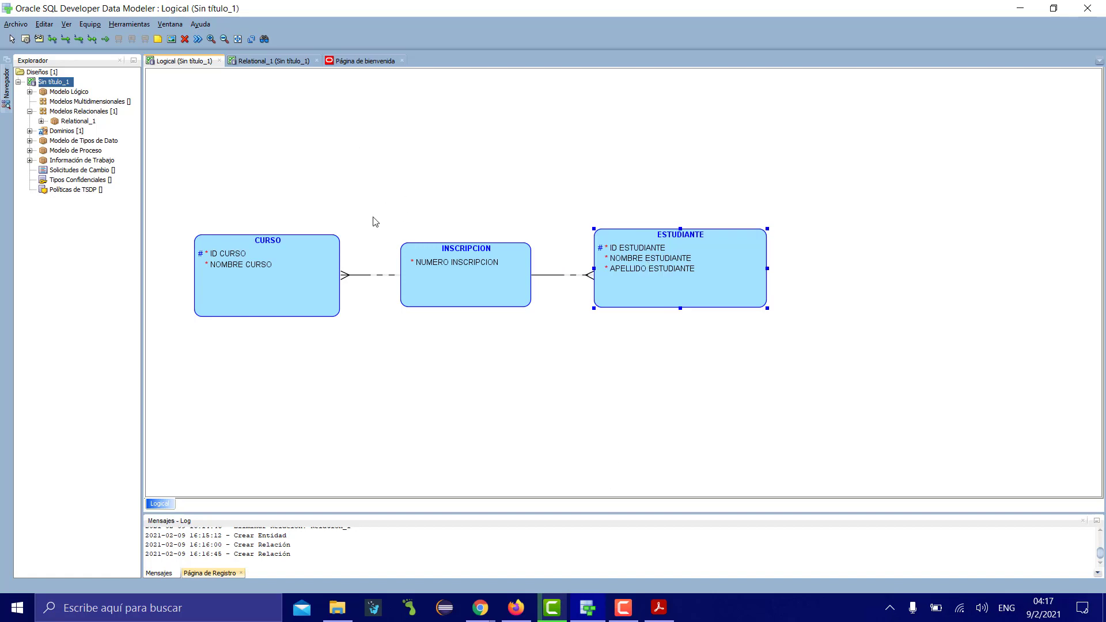
pyautogui.moveTo(370, 216); pyautogui.dragTo(563, 332)
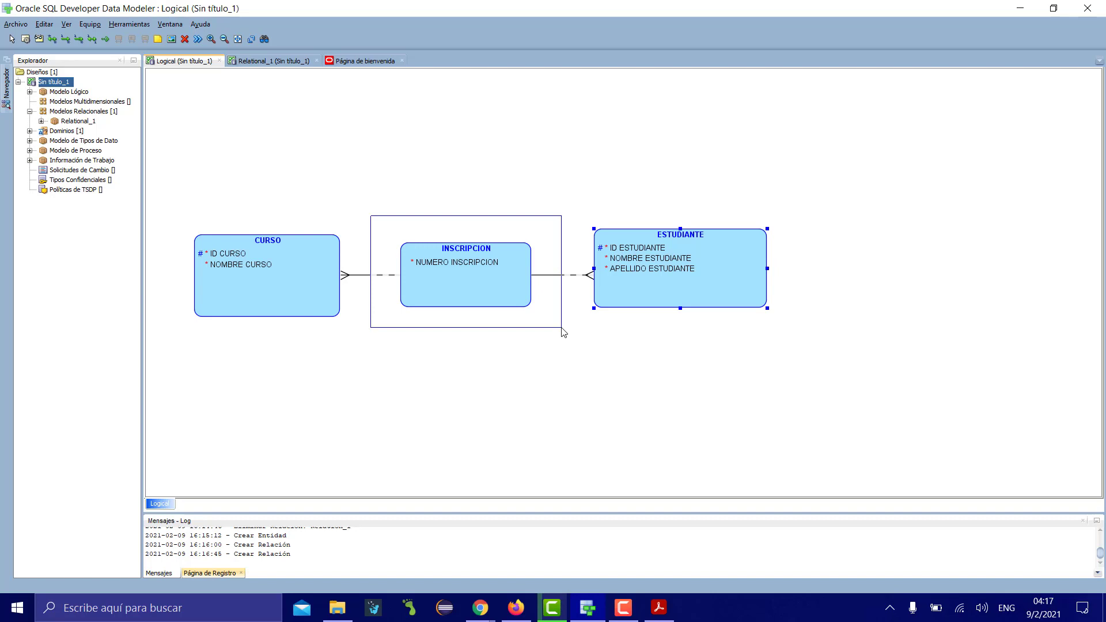
pyautogui.moveTo(563, 332); pyautogui.dragTo(565, 336)
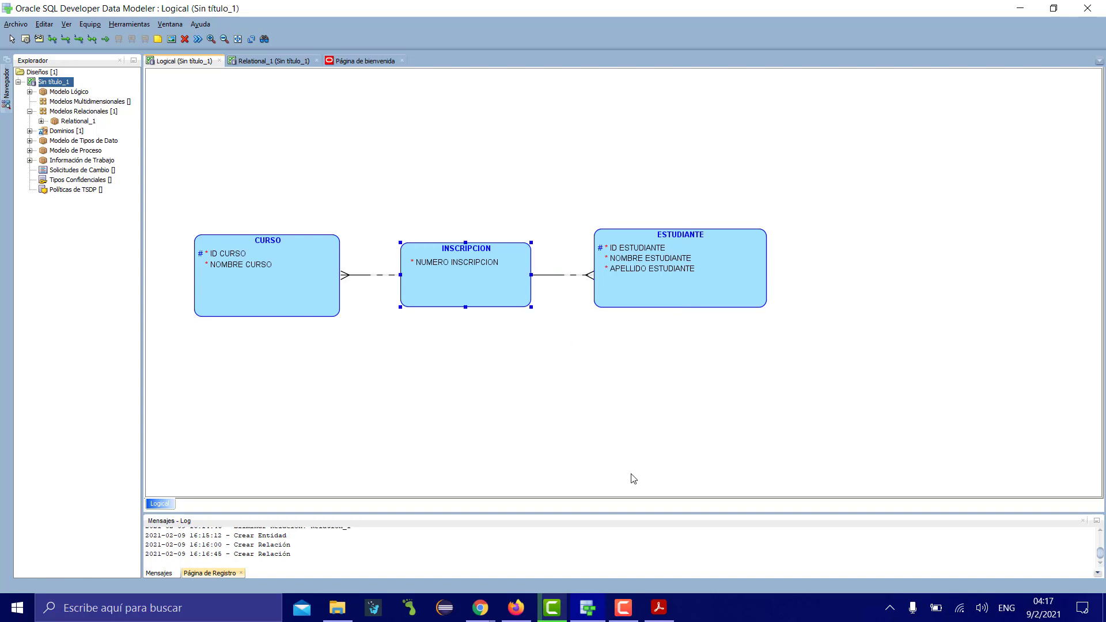
# Step: Switch to the practice PDF in Adobe Acrobat Reader and compare its COURSE–STUDENT diagram with the logical model in Data Modeler
pyautogui.click(659, 608)
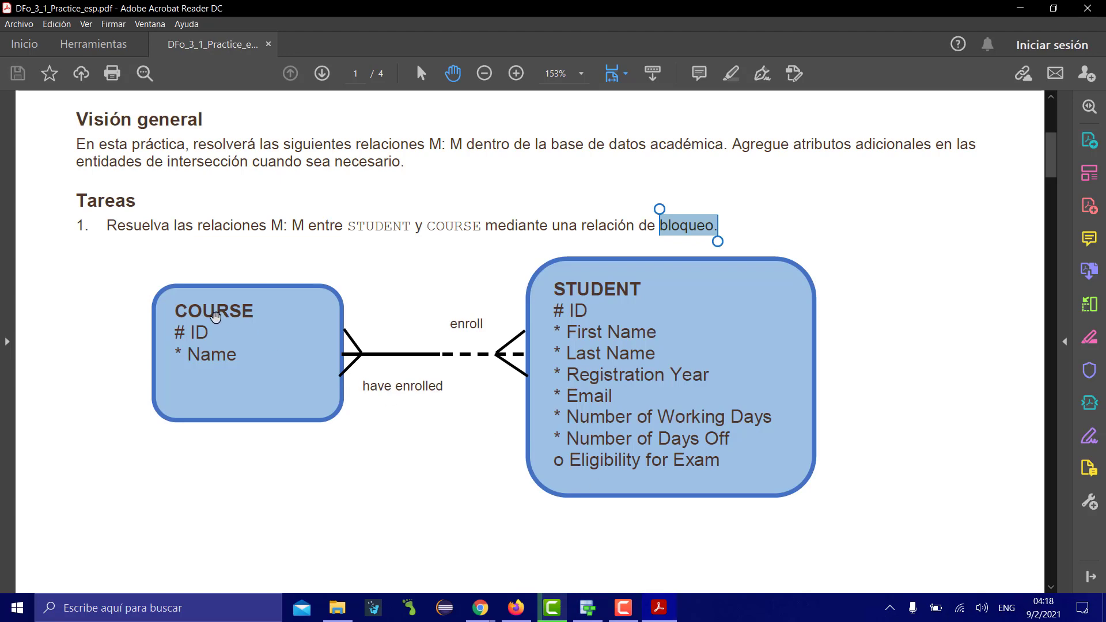
pyautogui.click(153, 273)
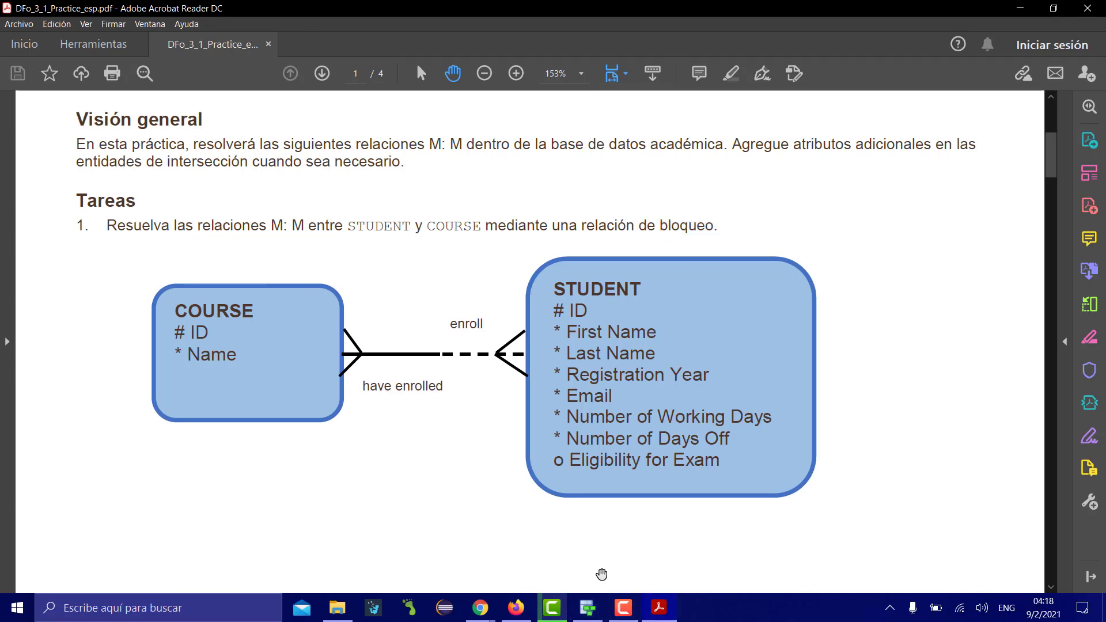
pyautogui.click(588, 608)
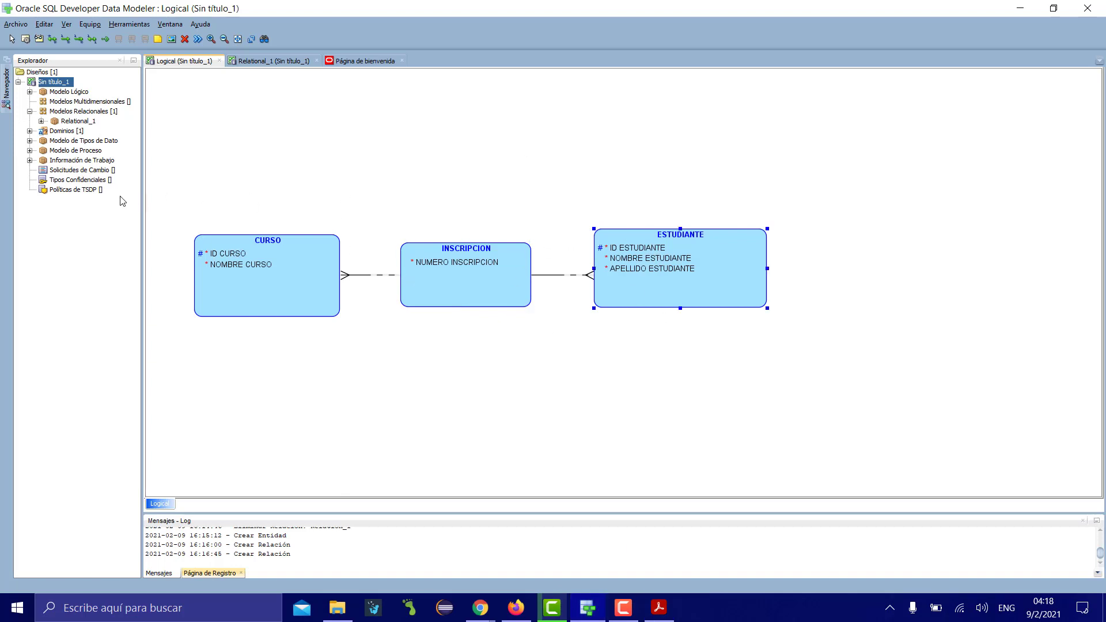
pyautogui.moveTo(153, 196); pyautogui.dragTo(818, 344)
pyautogui.click(662, 606)
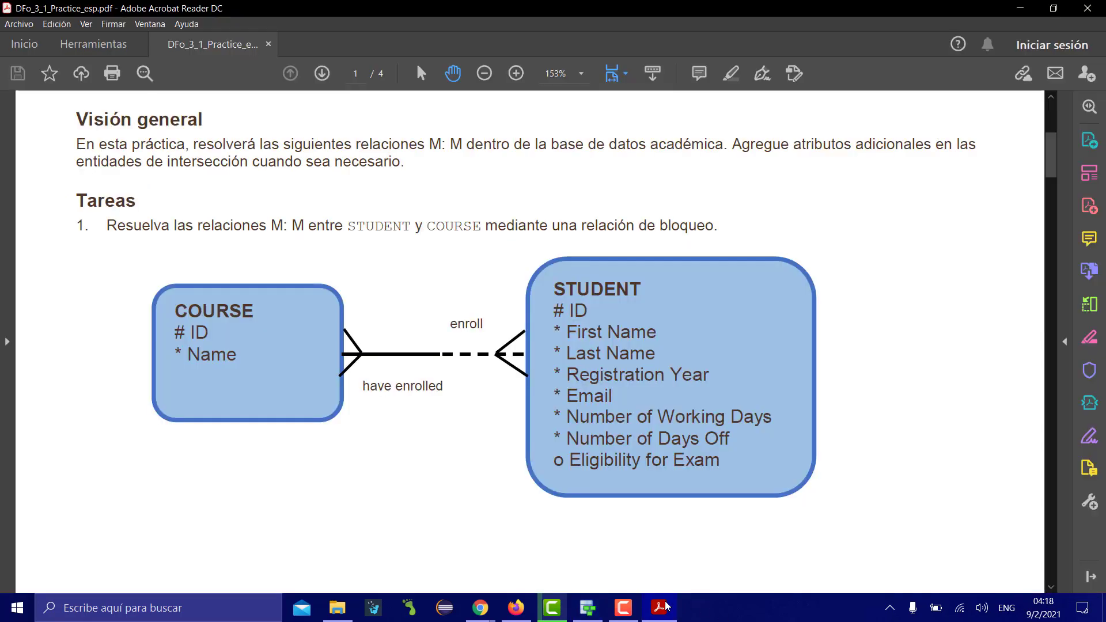
pyautogui.click(659, 608)
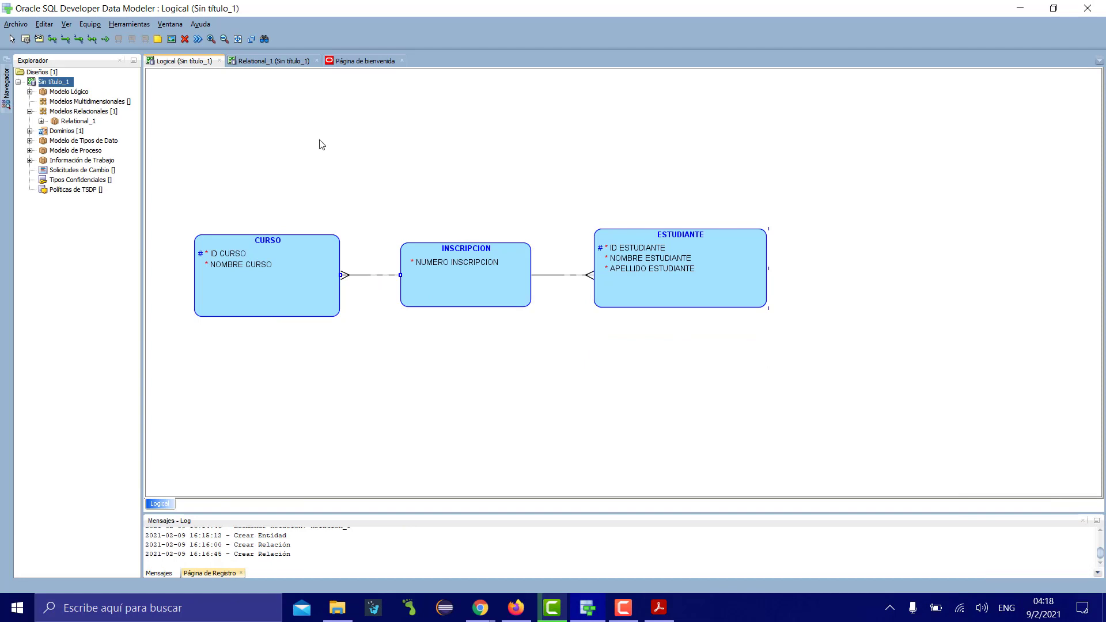
# Step: Move CURSO, INSCRIPCION and ESTUDIANTE upward in the enlarged diagram, keeping them aligned in a row
pyautogui.click(211, 39)
pyautogui.click(210, 39)
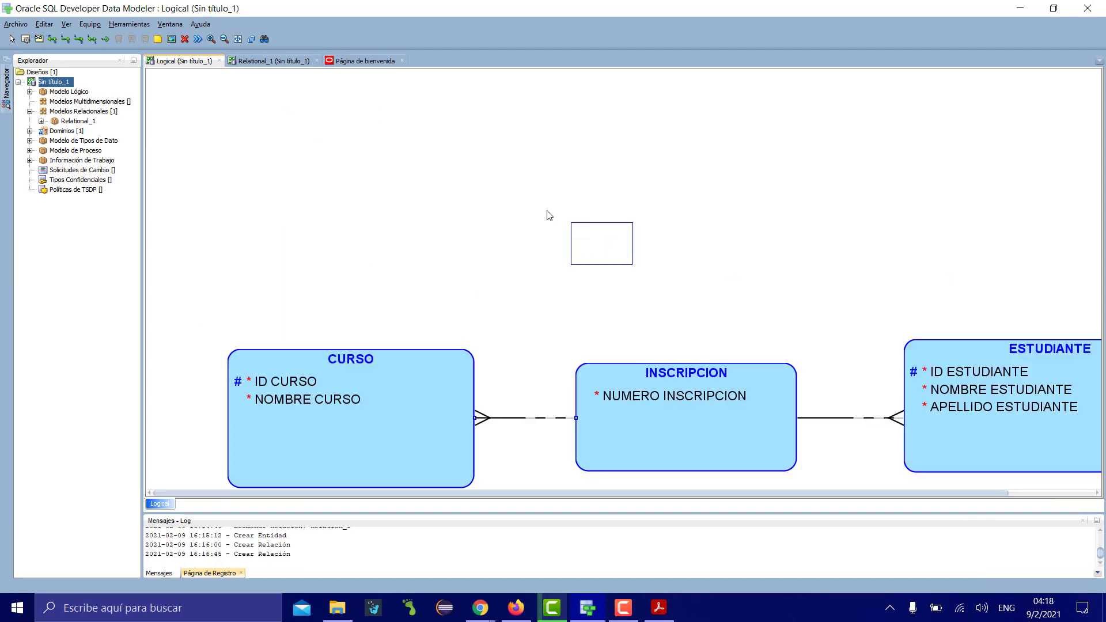
pyautogui.moveTo(433, 360); pyautogui.dragTo(416, 188)
pyautogui.moveTo(698, 393); pyautogui.dragTo(675, 220)
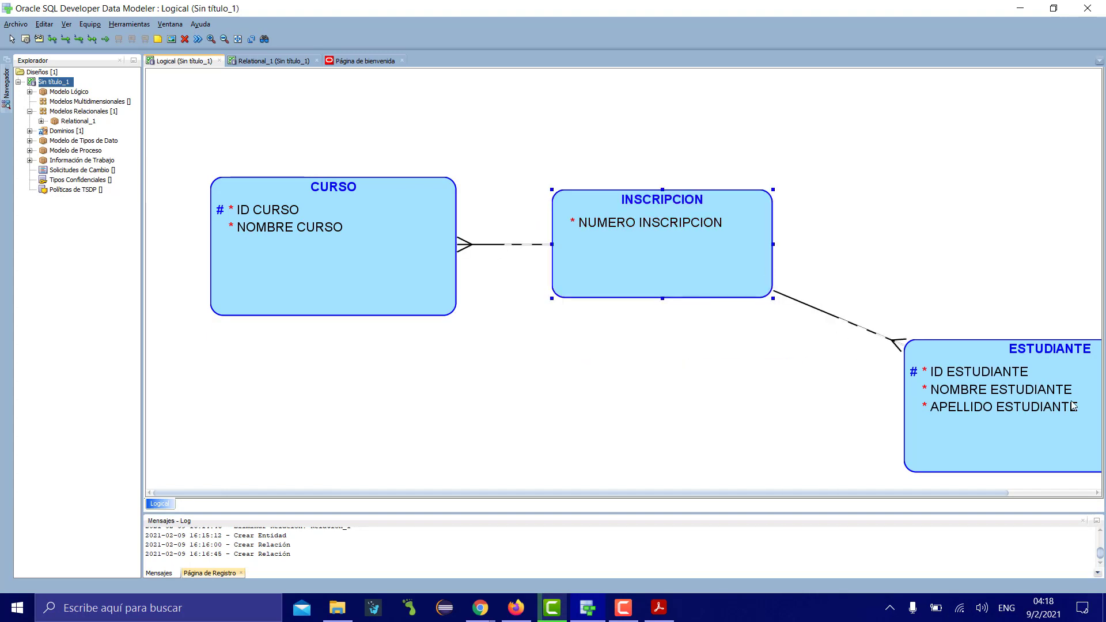
pyautogui.moveTo(1038, 394); pyautogui.dragTo(1009, 231)
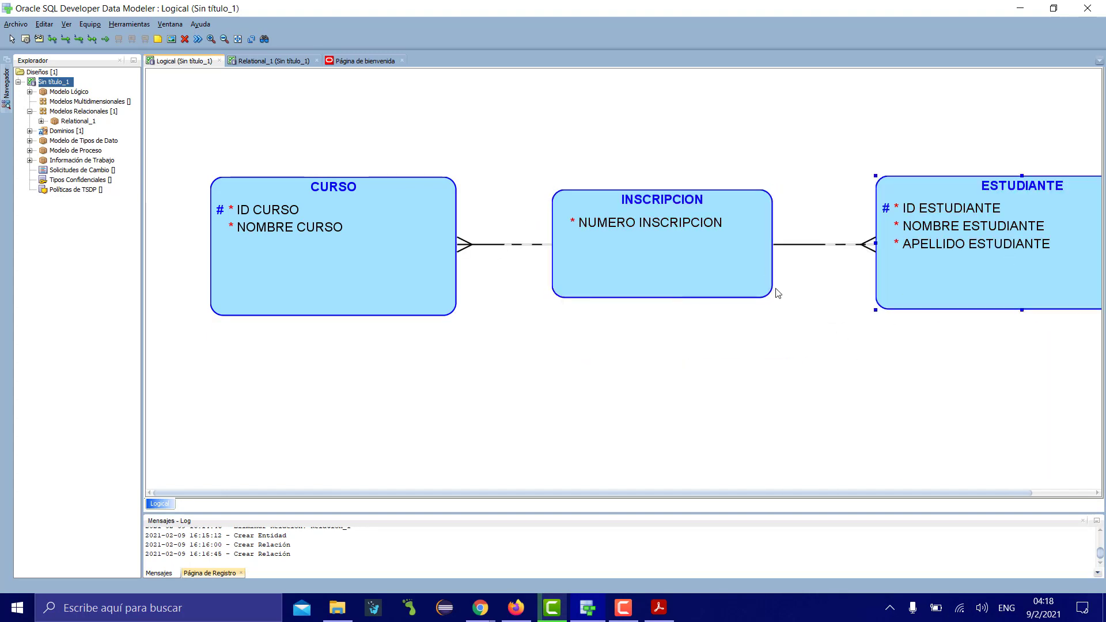
# Step: Shift CURSO, INSCRIPCION and ESTUDIANTE to the left, keeping INSCRIPCION roughly midway between the other two
pyautogui.rightClick(517, 245)
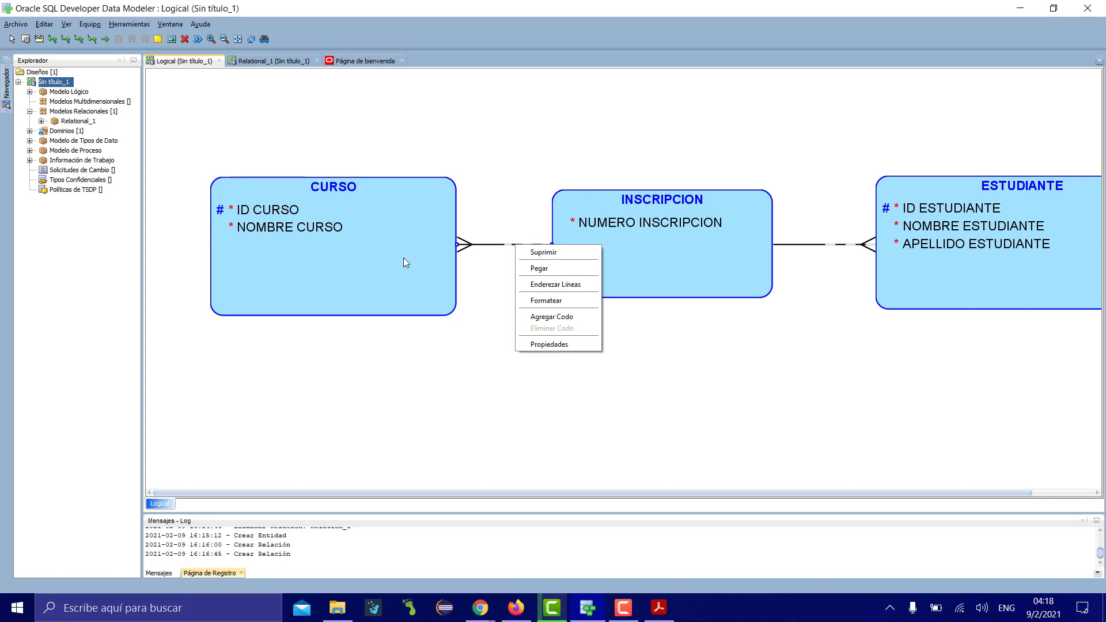
pyautogui.click(383, 254)
pyautogui.moveTo(380, 251); pyautogui.dragTo(345, 257)
pyautogui.moveTo(703, 267); pyautogui.dragTo(668, 260)
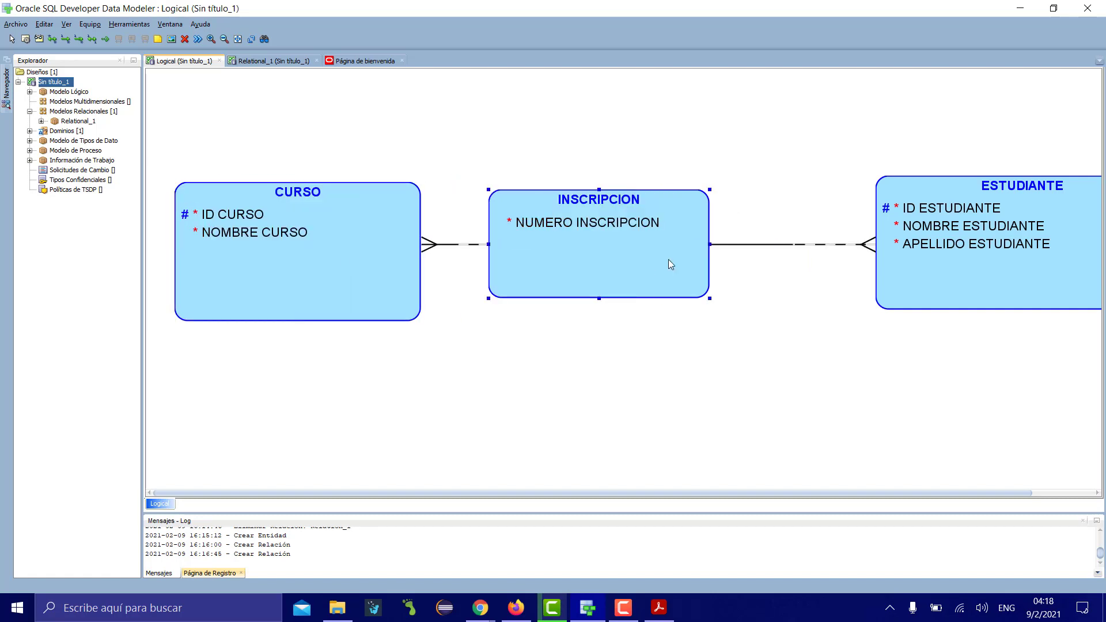
pyautogui.moveTo(986, 237); pyautogui.dragTo(944, 240)
pyautogui.moveTo(667, 255); pyautogui.dragTo(685, 254)
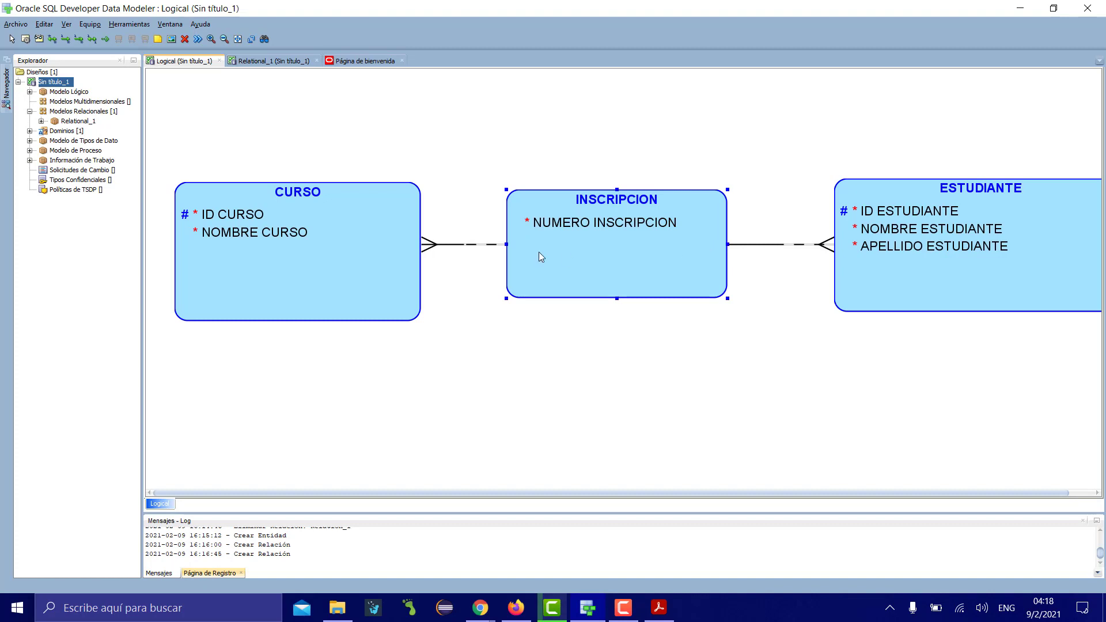
# Step: Make the source of the relation between INSCRIPCION and CURSO non-optional and save the relation's properties
pyautogui.rightClick(490, 246)
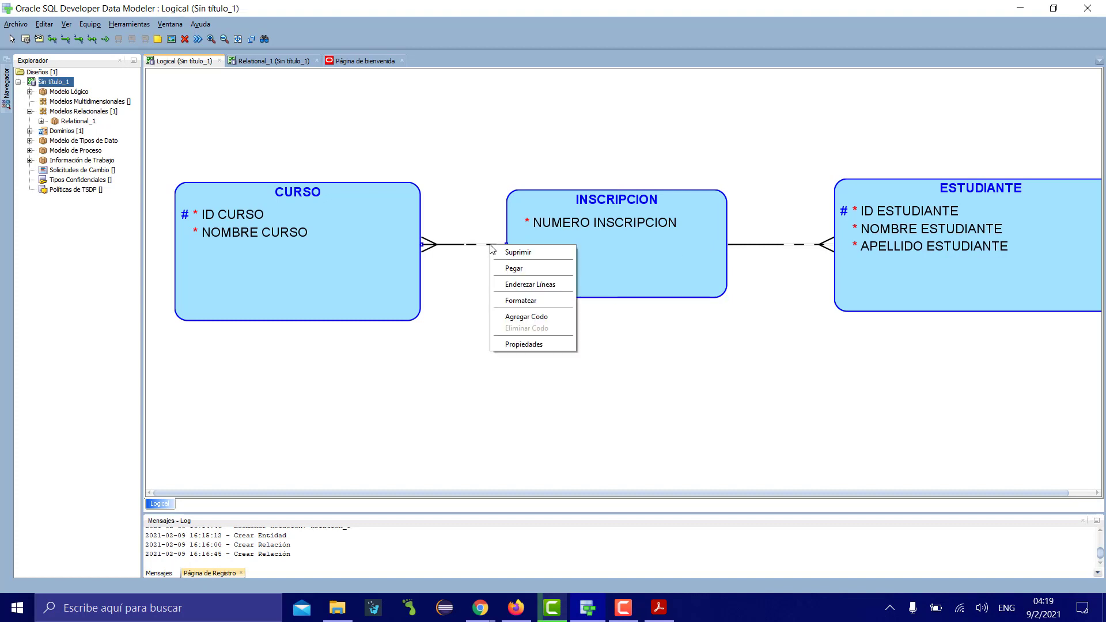
pyautogui.click(512, 346)
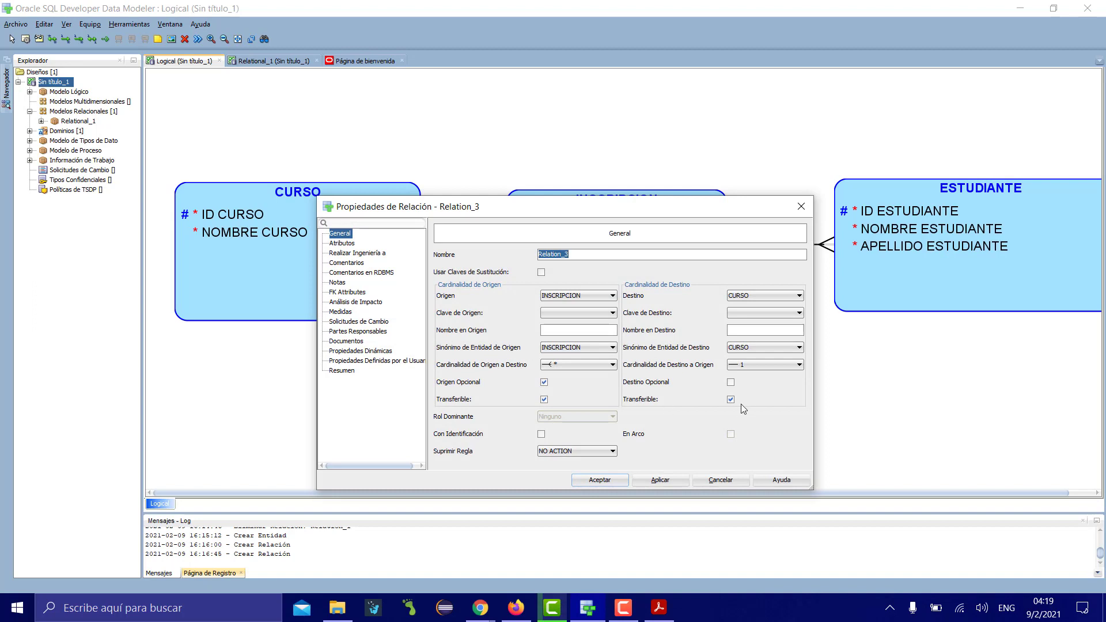
pyautogui.click(544, 382)
pyautogui.click(672, 480)
pyautogui.click(605, 480)
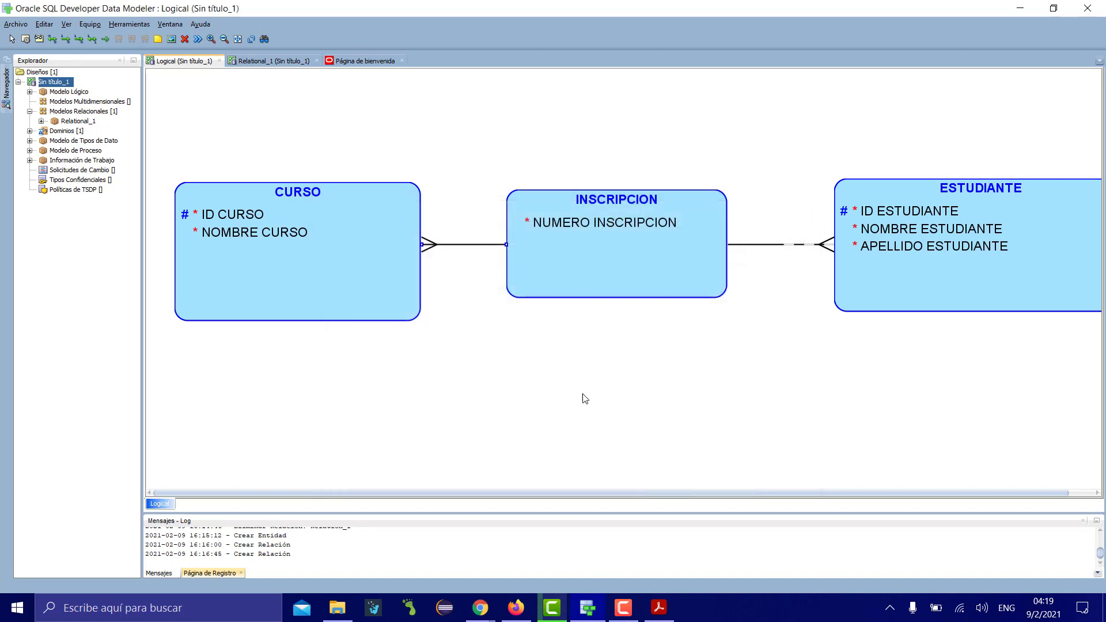
# Step: Nudge INSCRIPCION slightly upward and move ESTUDIANTE left so its whole box fits in the diagram
pyautogui.moveTo(577, 273); pyautogui.dragTo(577, 269)
pyautogui.doubleClick(305, 244)
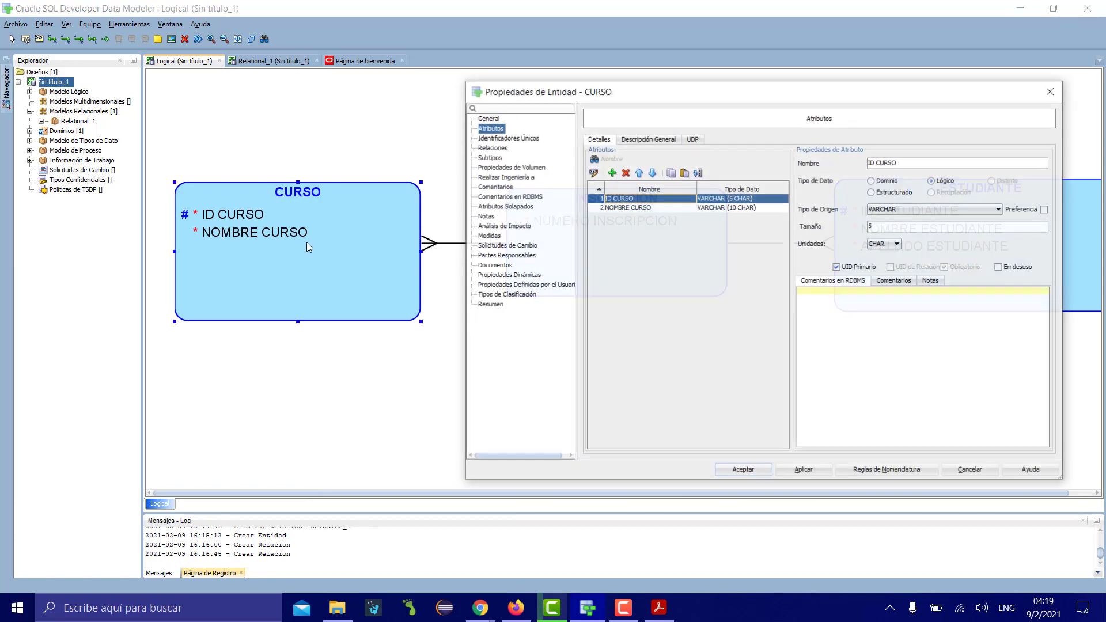
pyautogui.click(1053, 90)
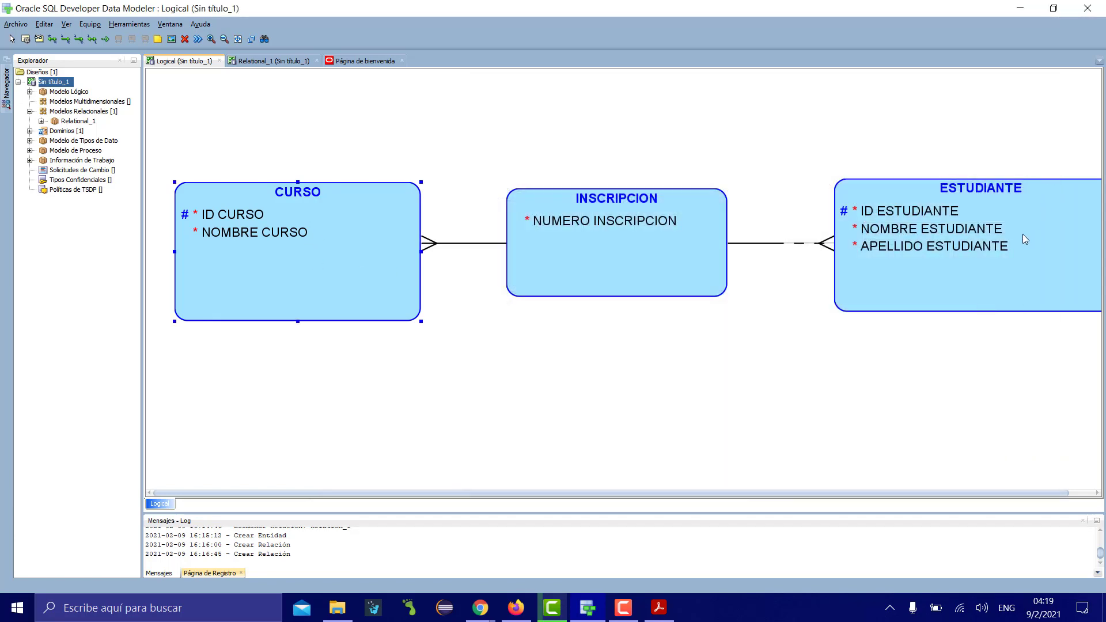
pyautogui.moveTo(1022, 234); pyautogui.dragTo(998, 240)
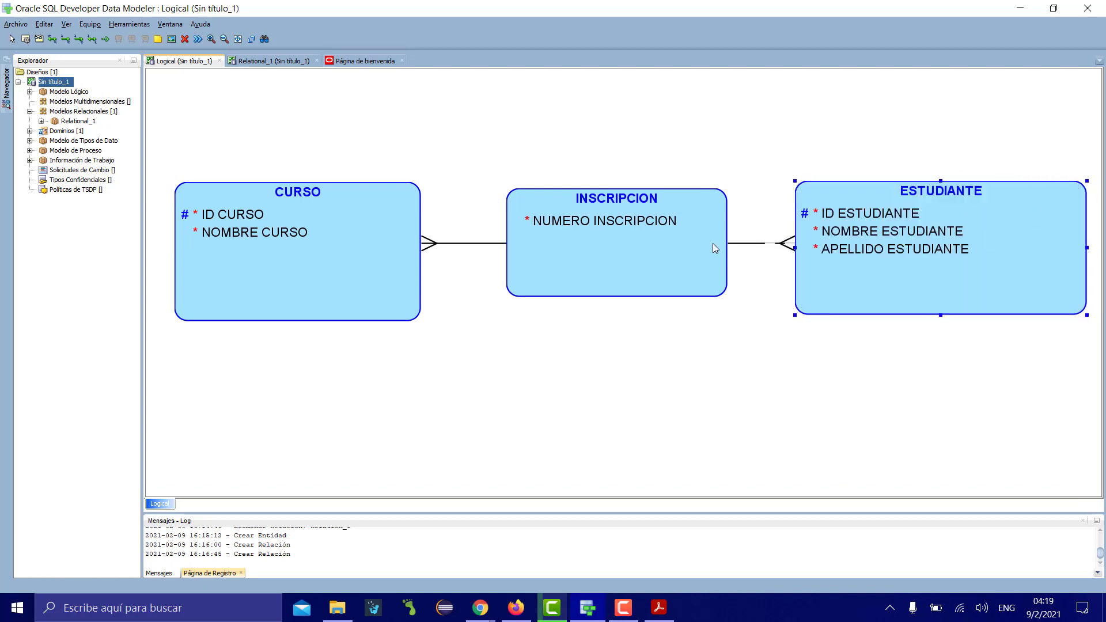
# Step: Center INSCRIPCION more evenly between CURSO and ESTUDIANTE, and engineer the logical model into Relational_1
pyautogui.moveTo(714, 245); pyautogui.dragTo(707, 243)
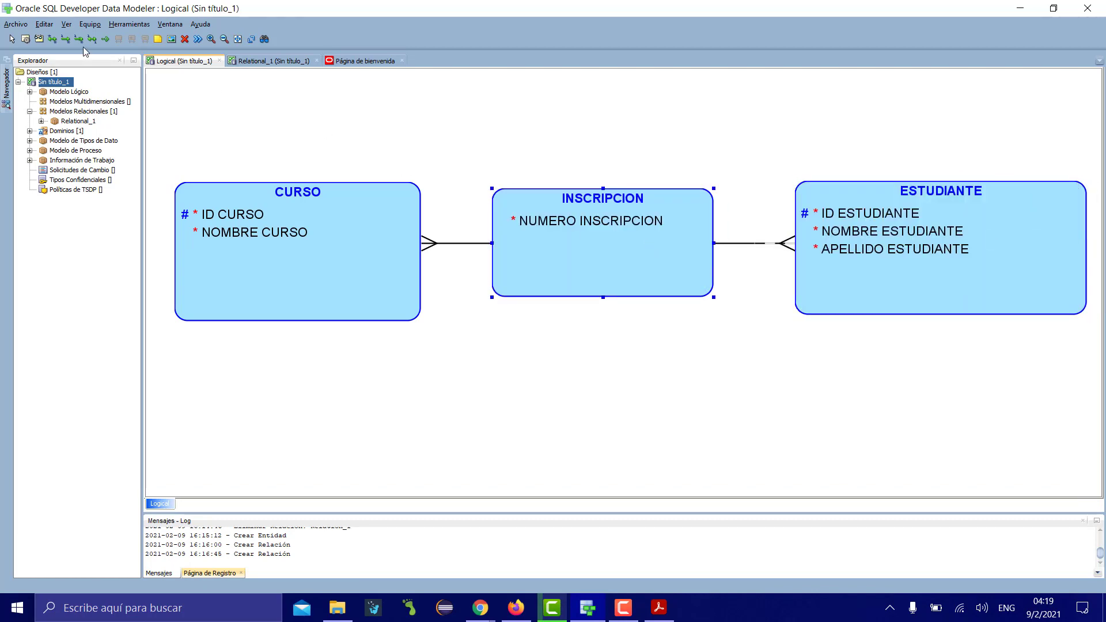
pyautogui.click(197, 39)
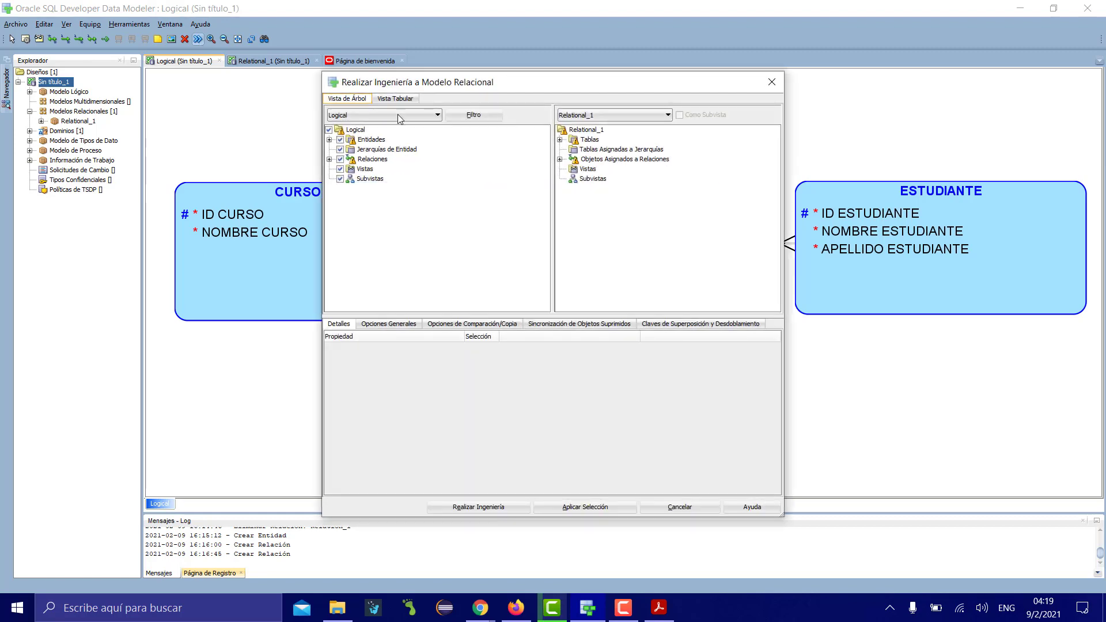
pyautogui.click(473, 507)
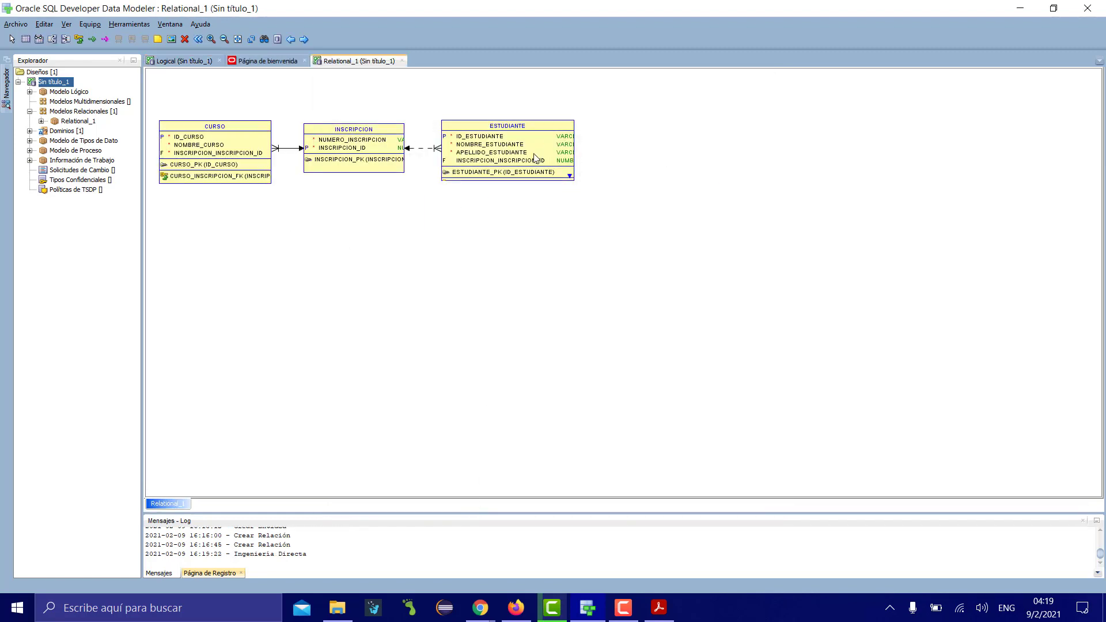
# Step: Enlarge the ESTUDIANTE, INSCRIPCION and CURSO tables to show their full columns and keys, keeping the three in a row
pyautogui.moveTo(554, 154); pyautogui.dragTo(726, 199)
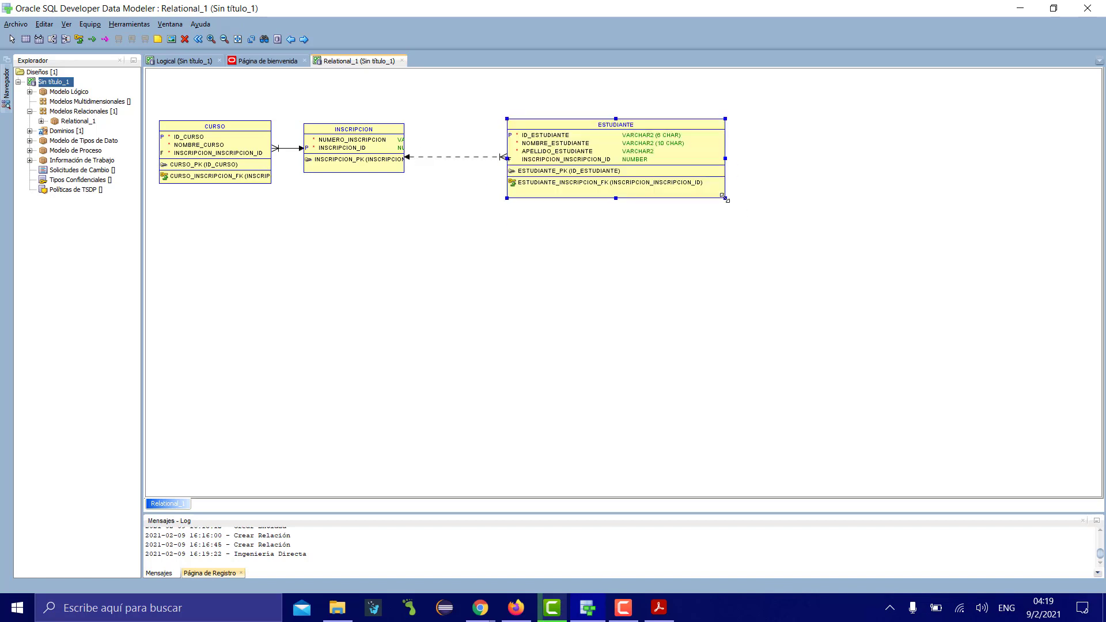
pyautogui.click(293, 141)
pyautogui.moveTo(405, 172); pyautogui.dragTo(489, 181)
pyautogui.click(242, 165)
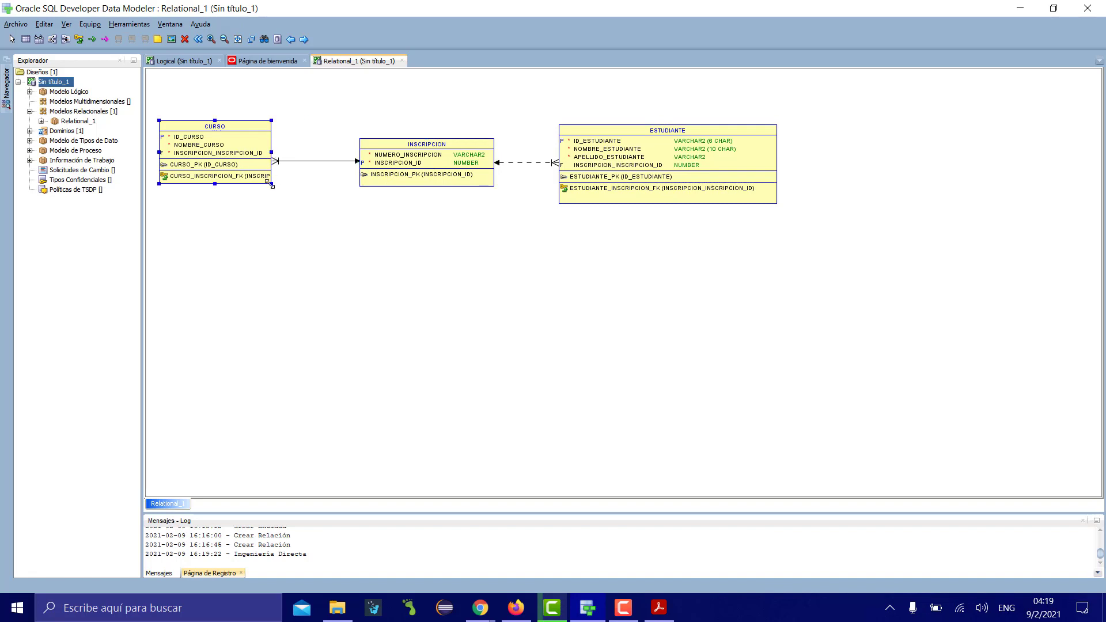
pyautogui.moveTo(271, 184); pyautogui.dragTo(296, 167)
pyautogui.moveTo(252, 196); pyautogui.dragTo(264, 185)
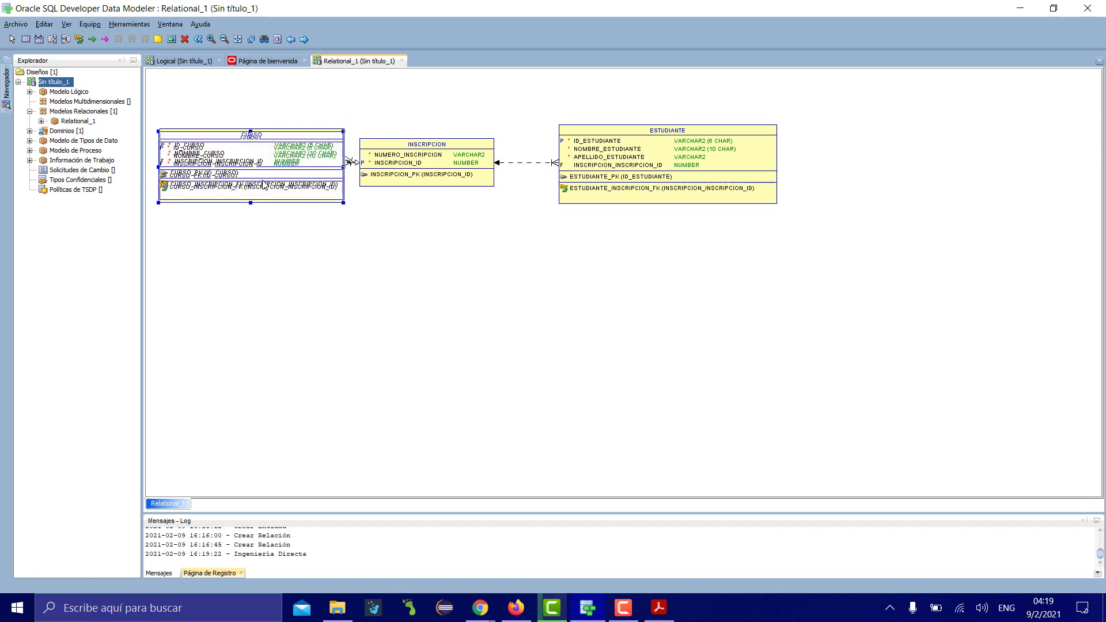
# Step: Spread the relational tables apart, moving ESTUDIANTE and INSCRIPCION to the right and nudging CURSO slightly the same way
pyautogui.moveTo(395, 160); pyautogui.dragTo(429, 165)
pyautogui.moveTo(647, 157); pyautogui.dragTo(725, 153)
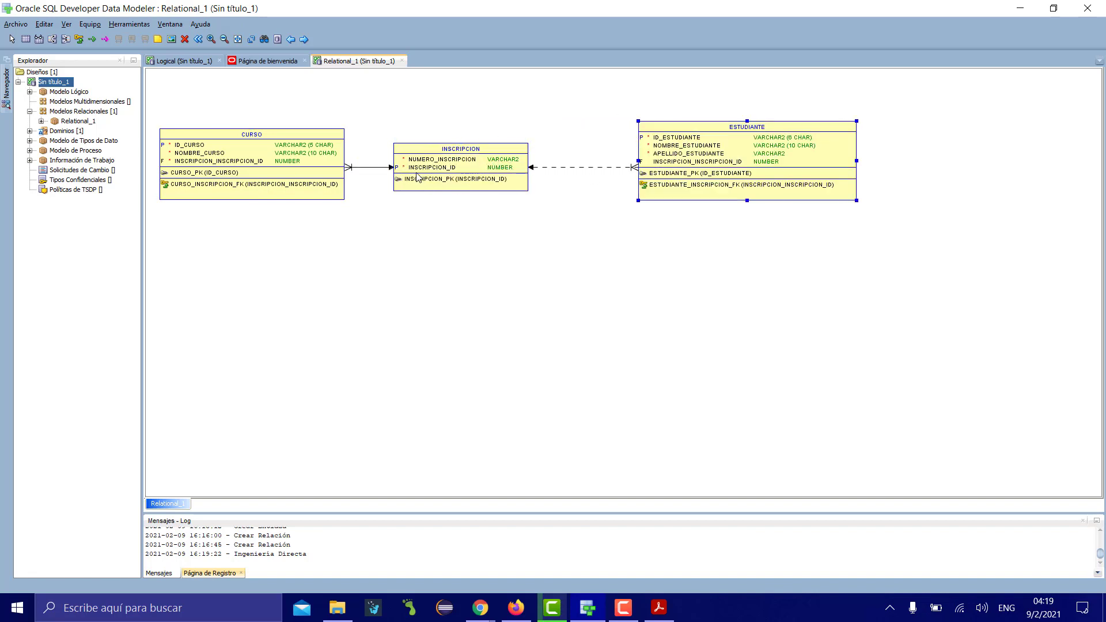
pyautogui.moveTo(418, 178); pyautogui.dragTo(439, 178)
pyautogui.doubleClick(452, 177)
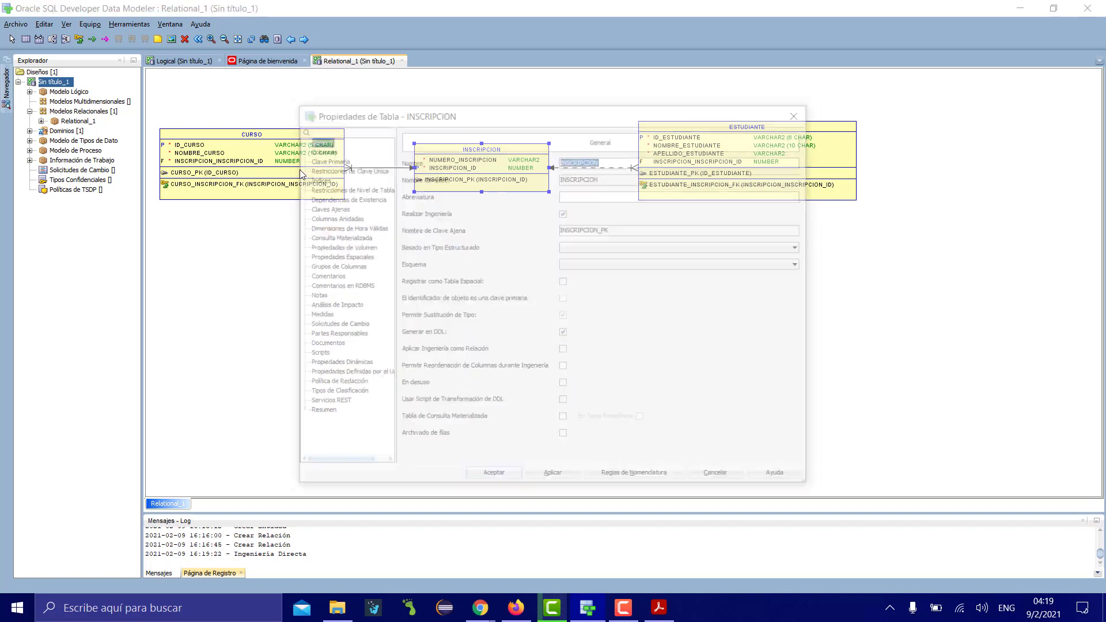
pyautogui.click(800, 112)
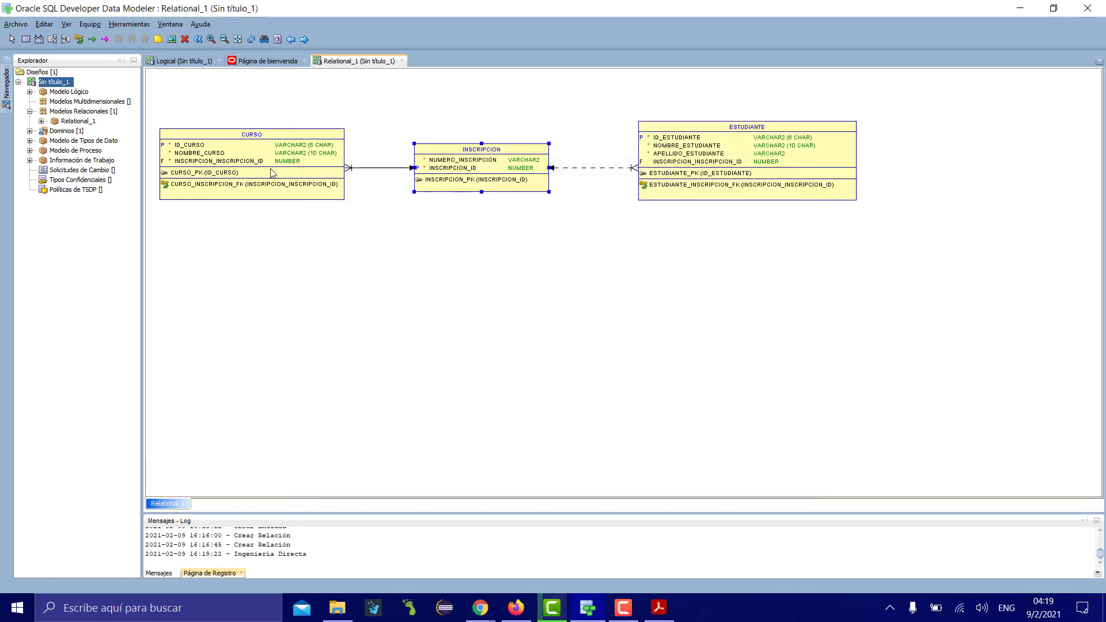
pyautogui.moveTo(242, 172); pyautogui.dragTo(249, 173)
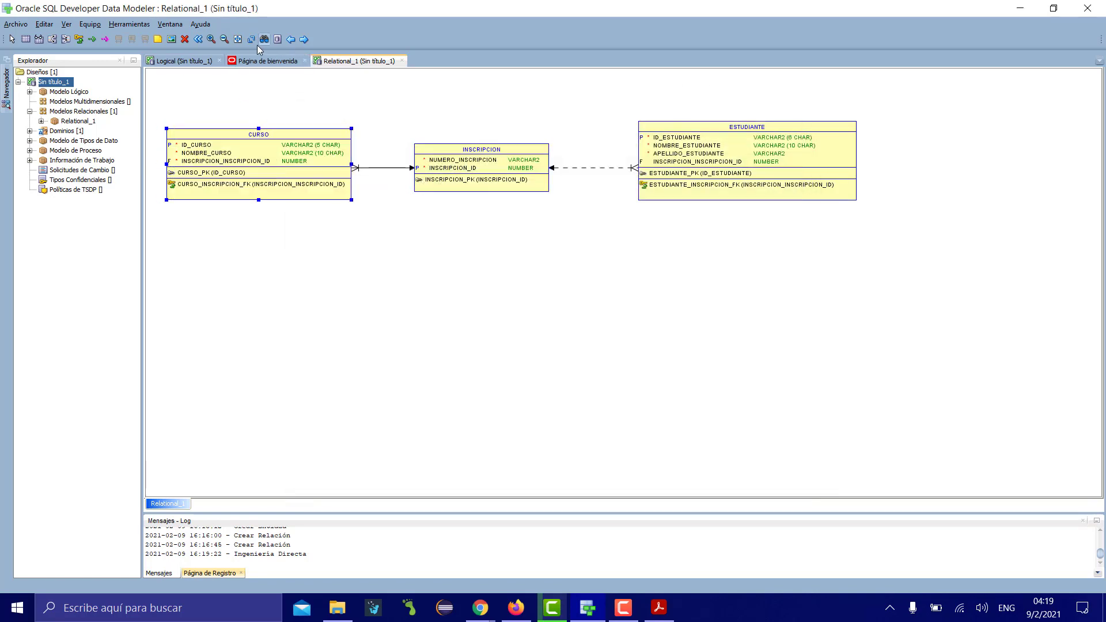
# Step: Examine the enlarged relational diagram, checking the columns, keys and relations of INSCRIPCION, CURSO and ESTUDIANTE
pyautogui.click(211, 40)
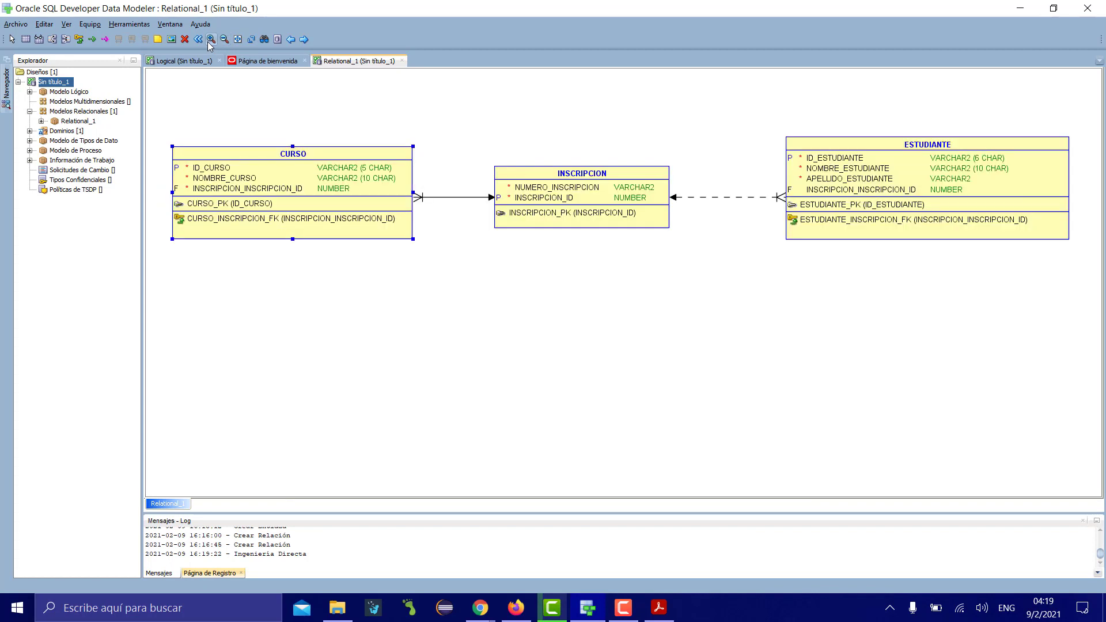
pyautogui.click(209, 42)
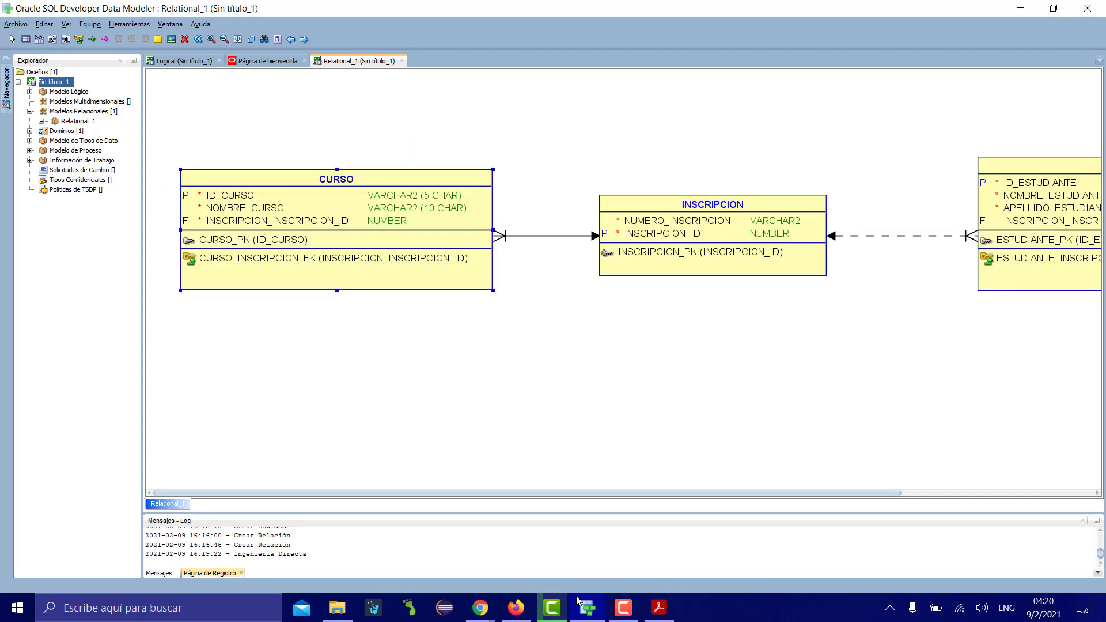
pyautogui.moveTo(508, 494); pyautogui.dragTo(542, 487)
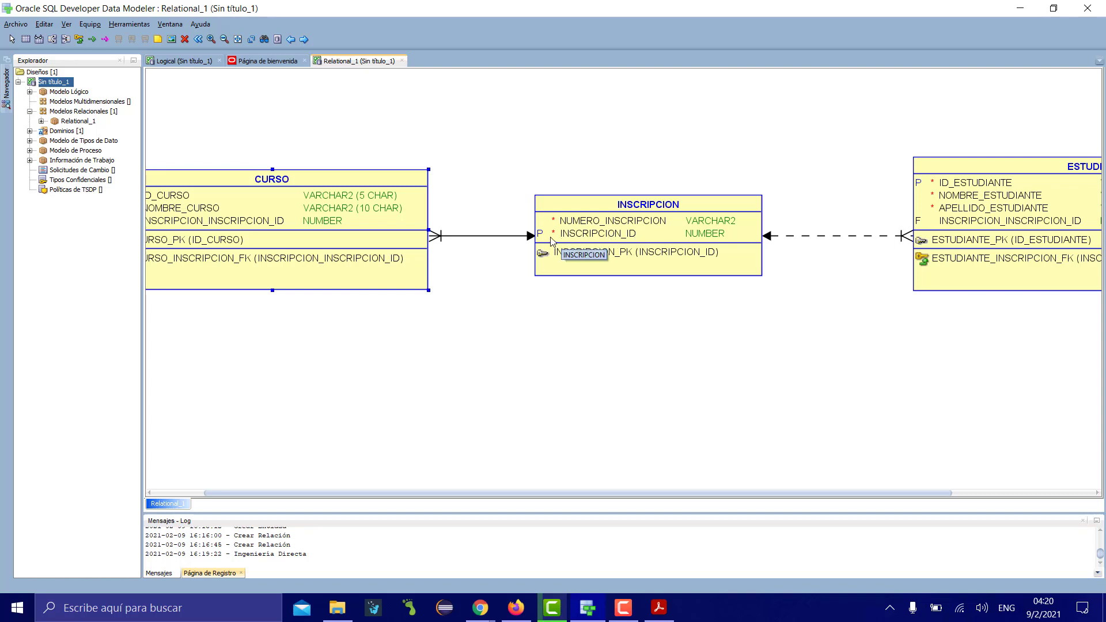
pyautogui.moveTo(583, 495); pyautogui.dragTo(739, 493)
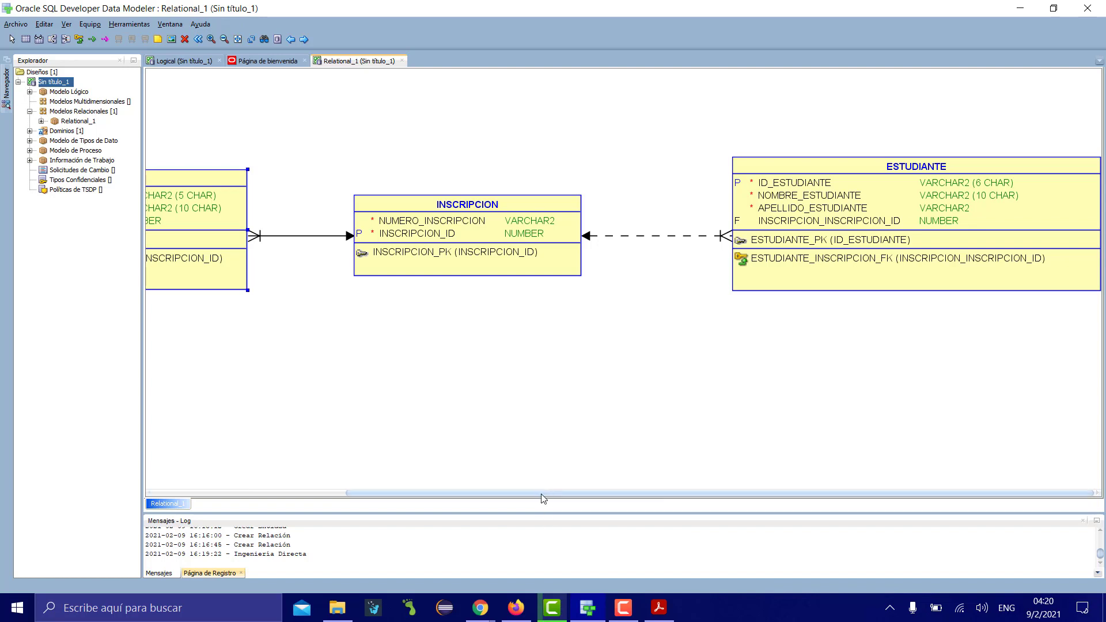
pyautogui.hscroll(-3, 538, 504)
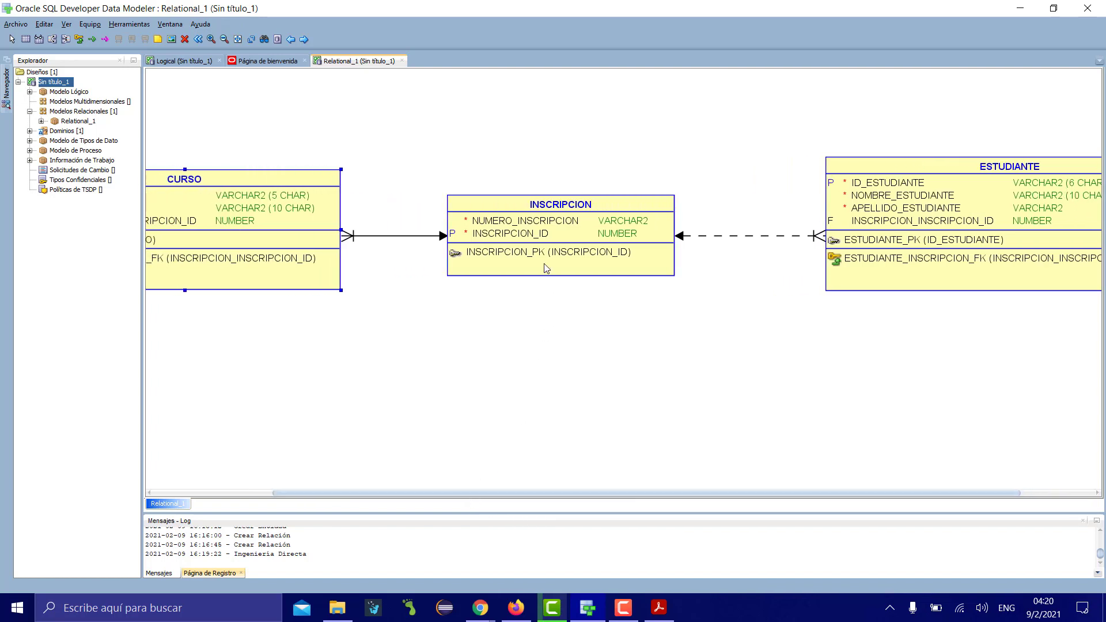
pyautogui.click(542, 241)
# Step: Mark NUMERO INSCRIPCION as the primary UID of the logical INSCRIPCION entity and engineer the model into Relational_1 again
pyautogui.click(190, 61)
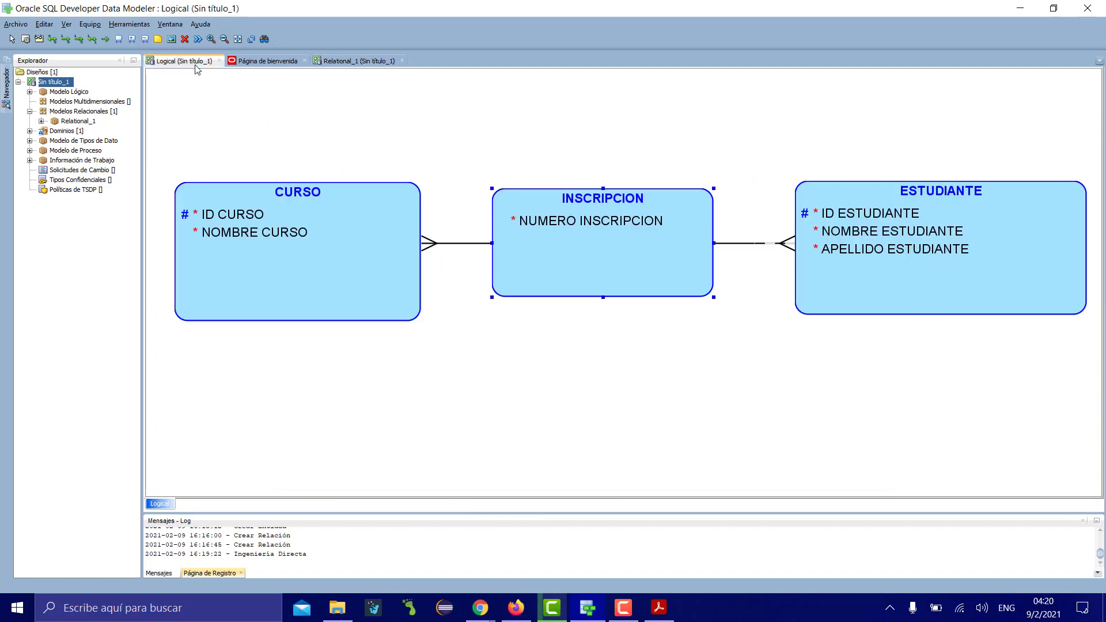
pyautogui.rightClick(623, 233)
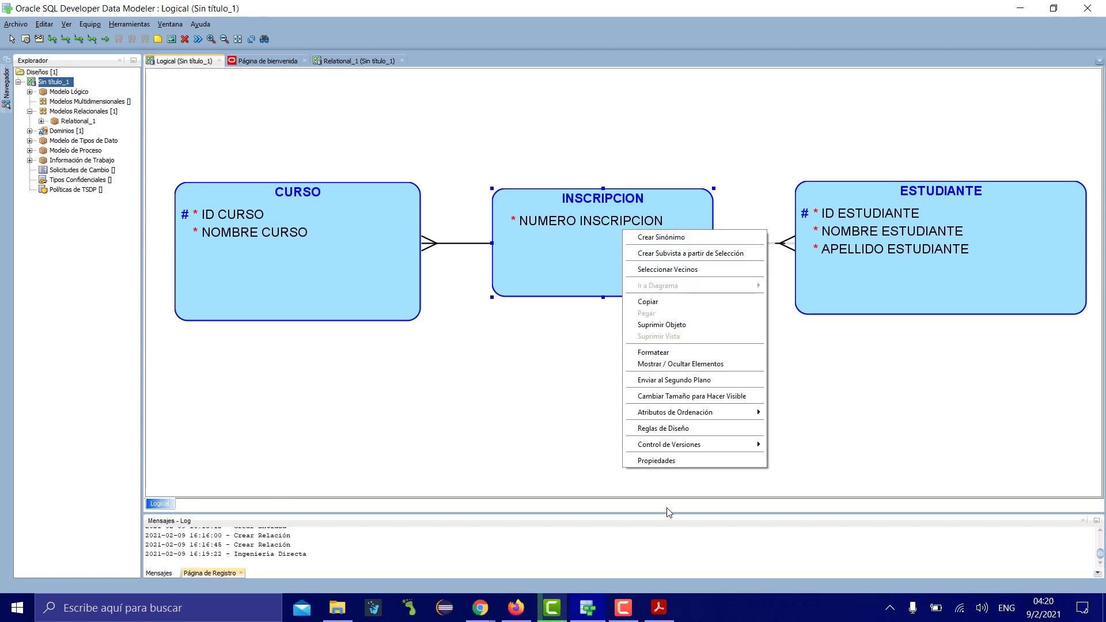
pyautogui.click(648, 461)
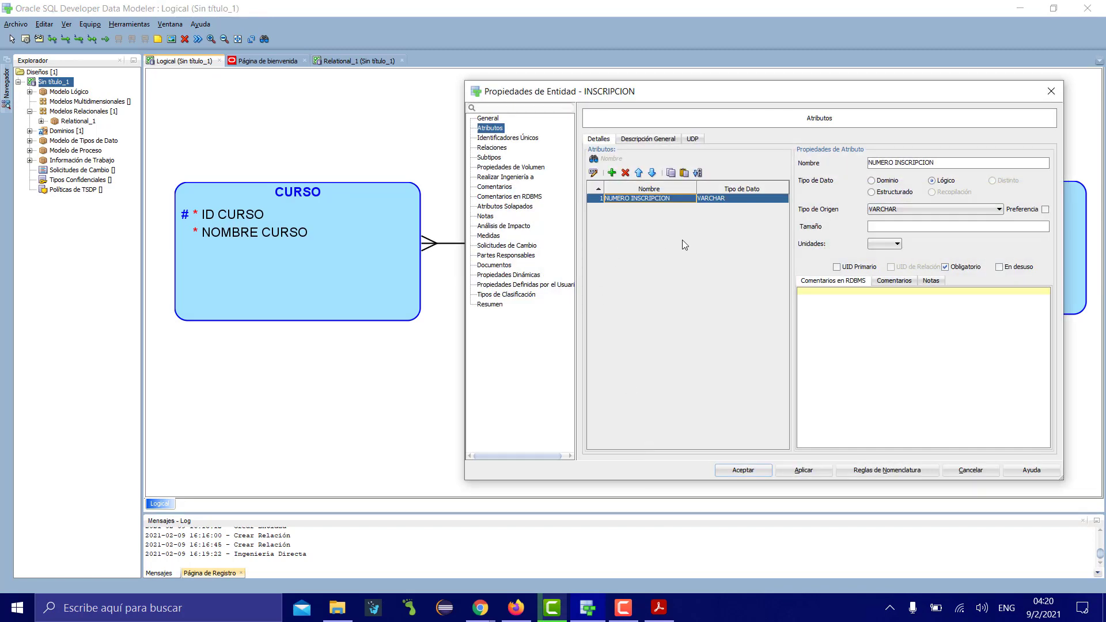
pyautogui.click(837, 267)
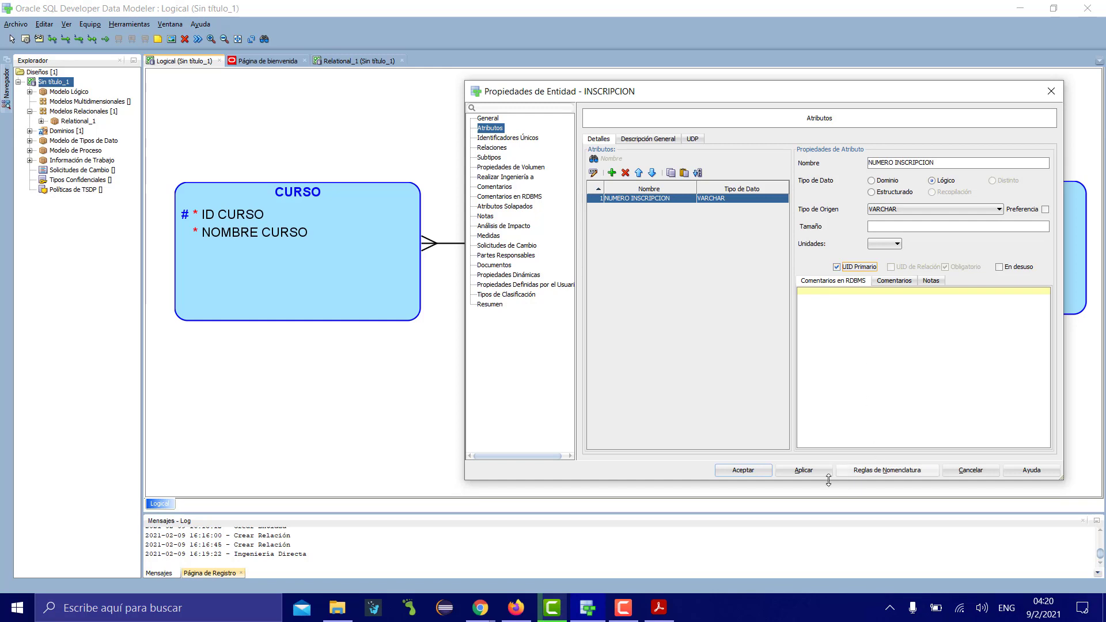
pyautogui.click(753, 471)
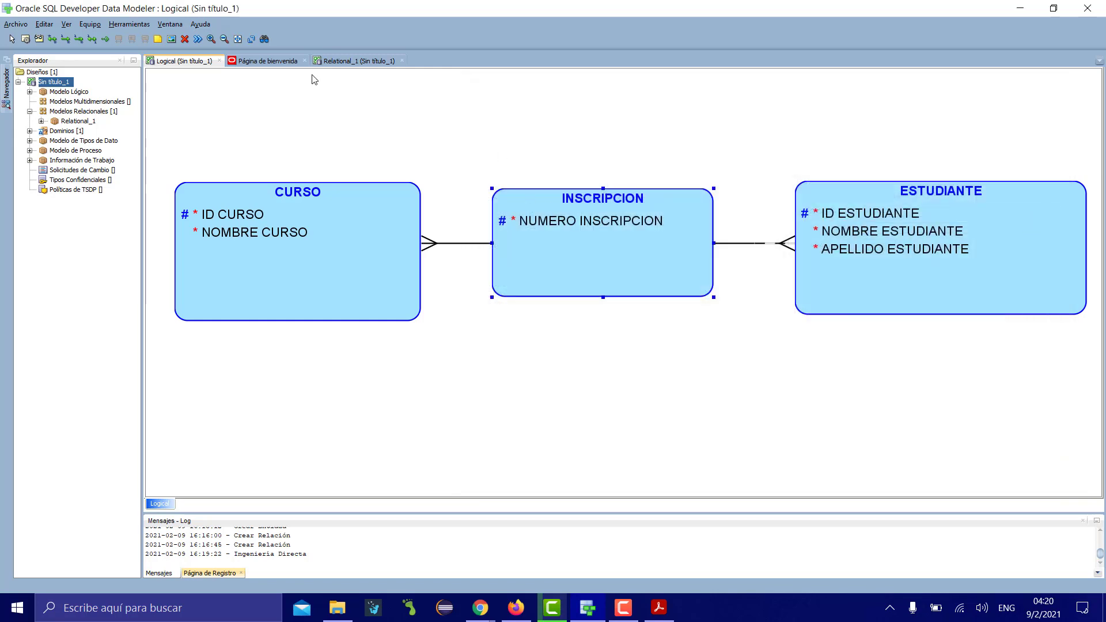
pyautogui.click(198, 38)
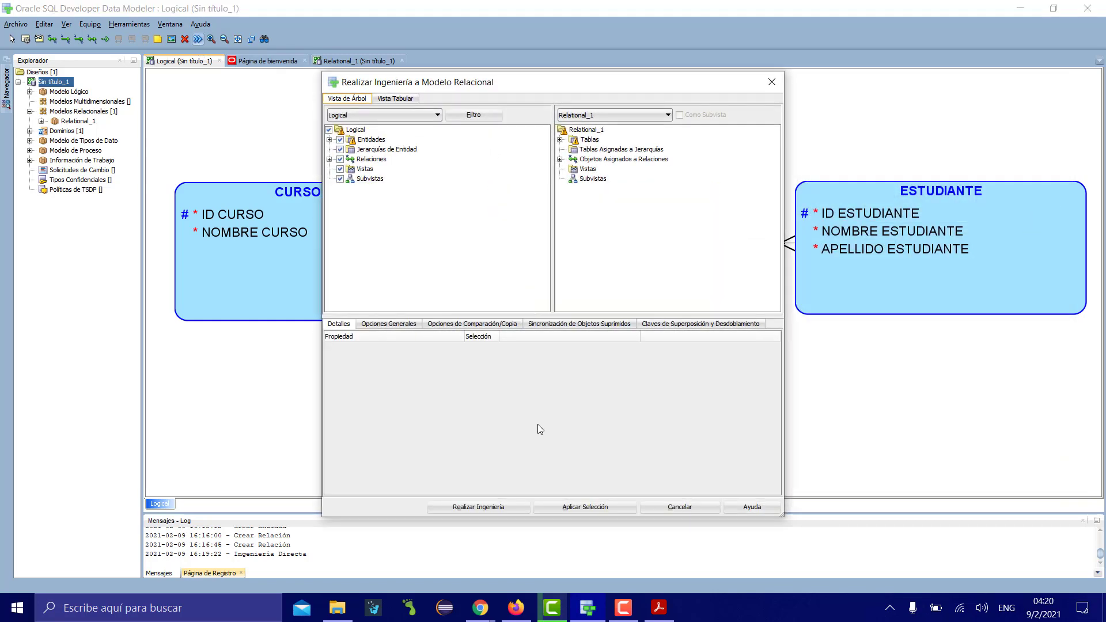
pyautogui.click(498, 507)
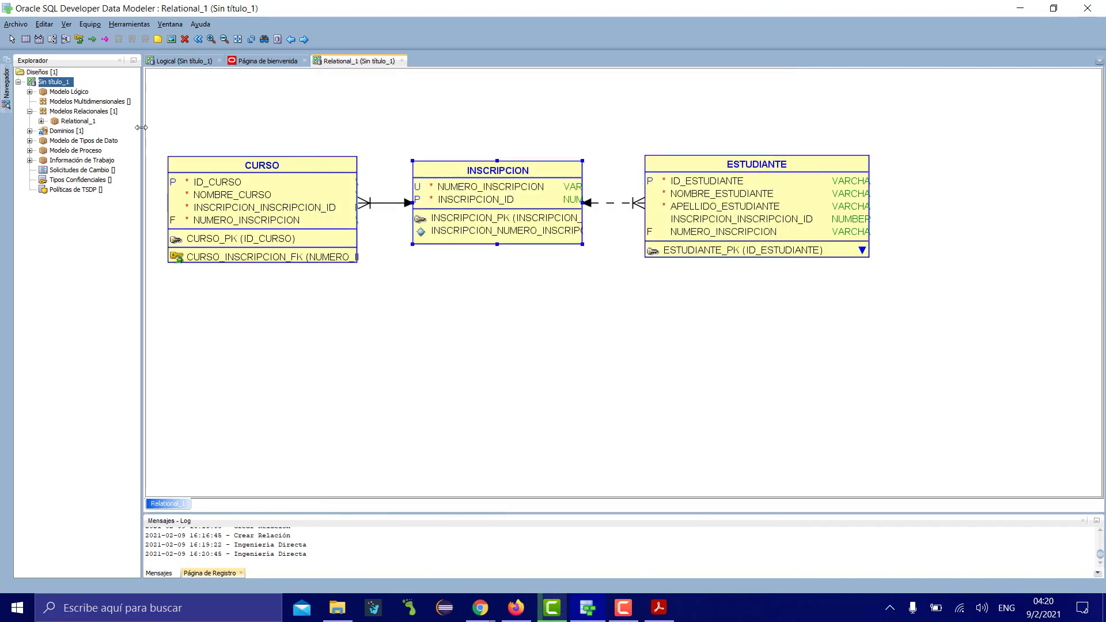
# Step: Delete the INSCRIPCION, ESTUDIANTE and CURSO tables from the relational model, confirming each deletion
pyautogui.click(185, 39)
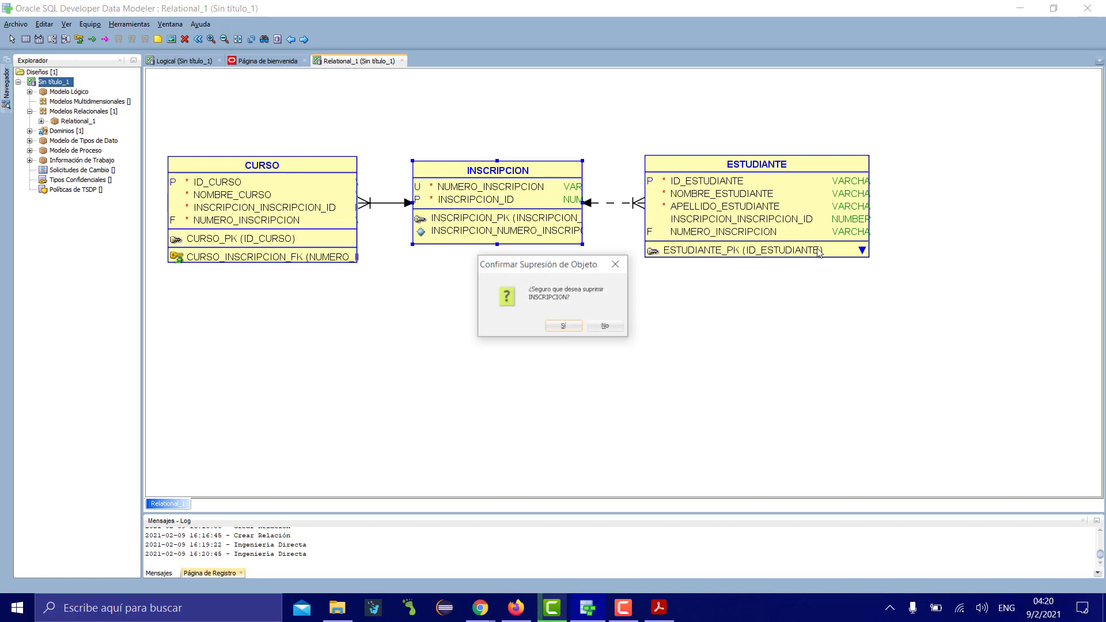
pyautogui.click(570, 327)
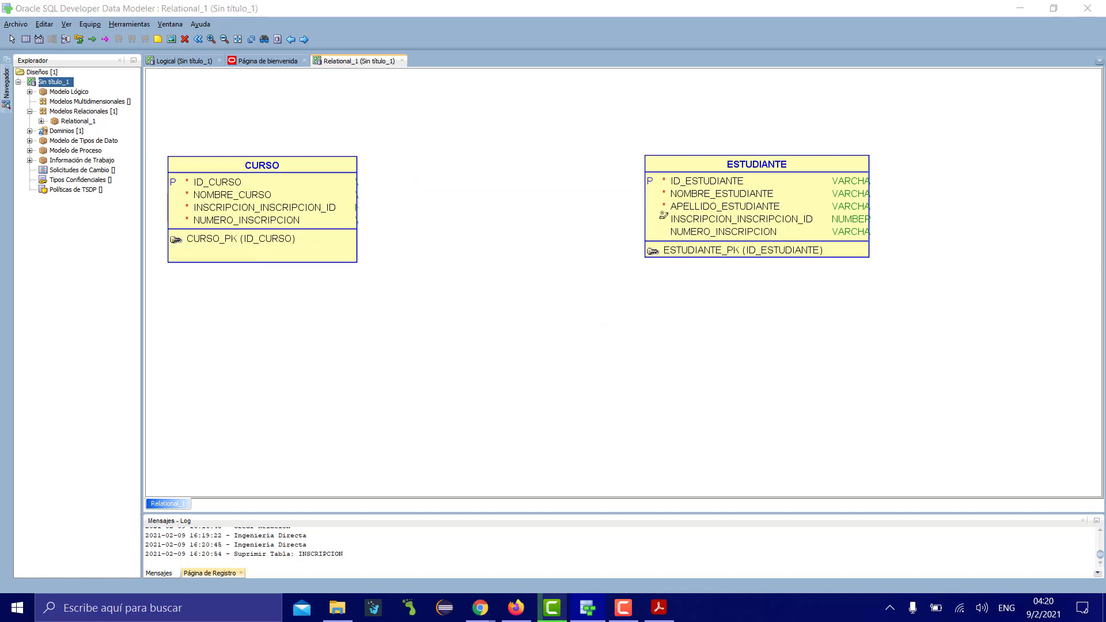
pyautogui.click(563, 326)
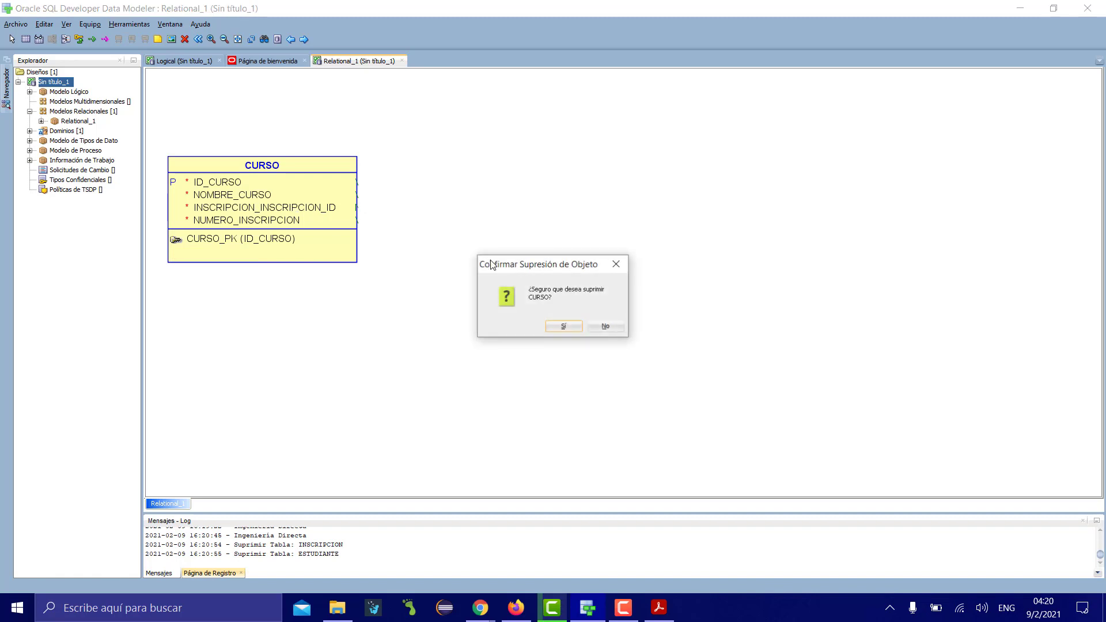
pyautogui.click(565, 327)
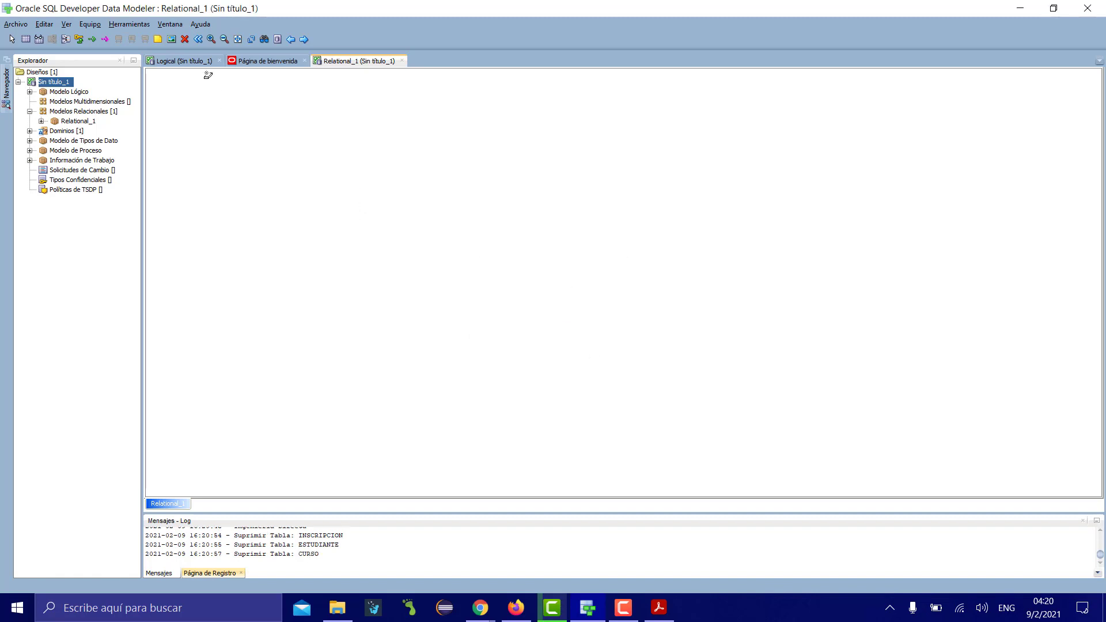
# Step: Regenerate the tables by engineering the logical model into the emptied Relational_1 model
pyautogui.click(189, 60)
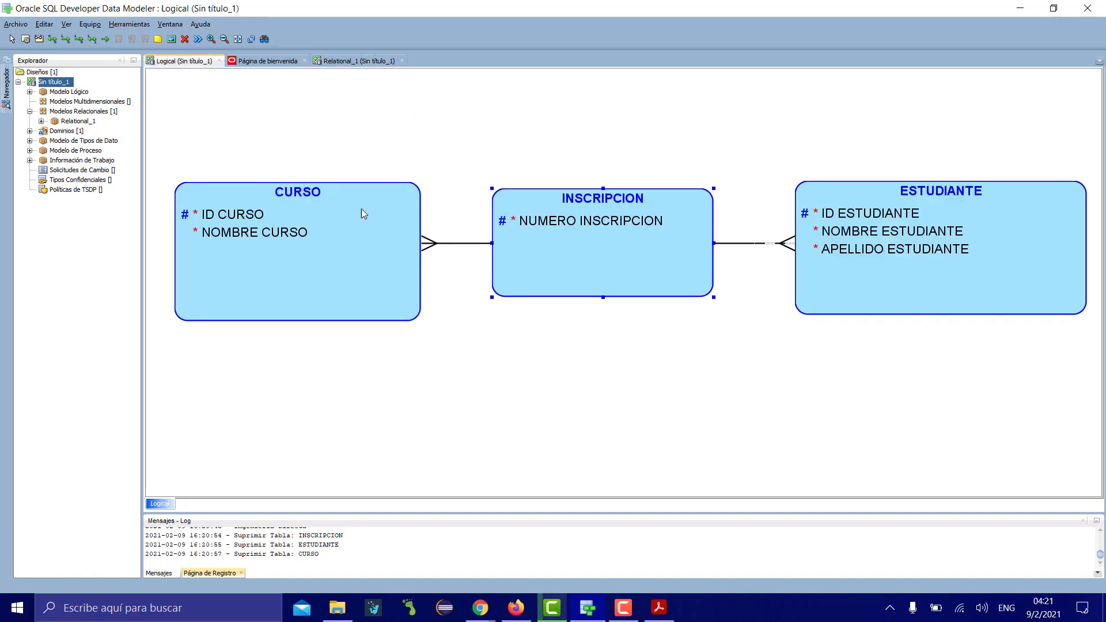
pyautogui.click(198, 39)
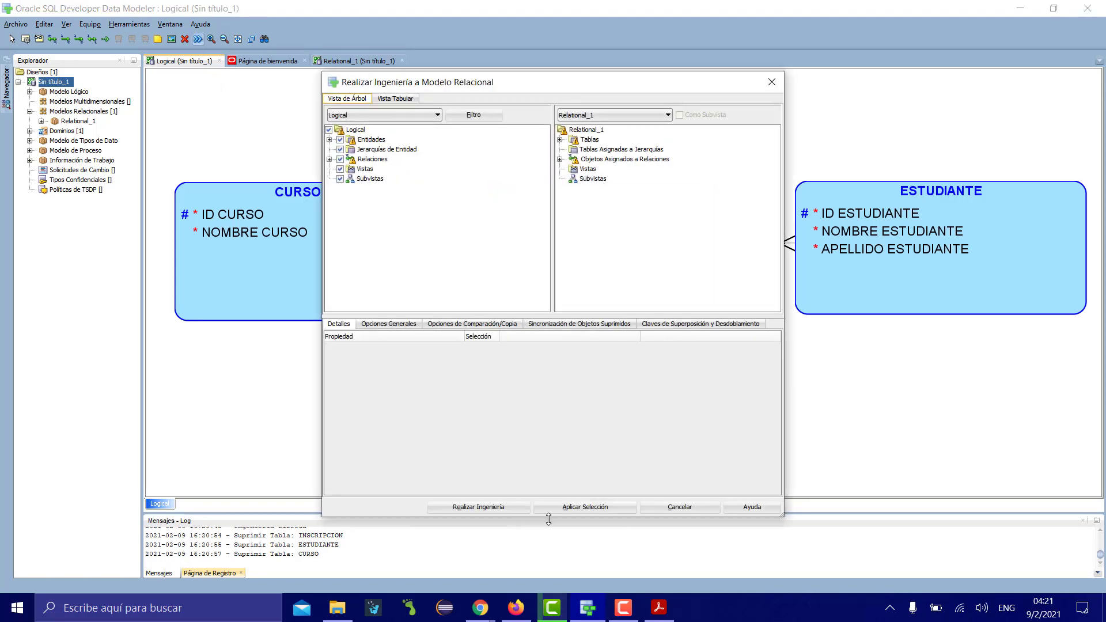
pyautogui.click(516, 511)
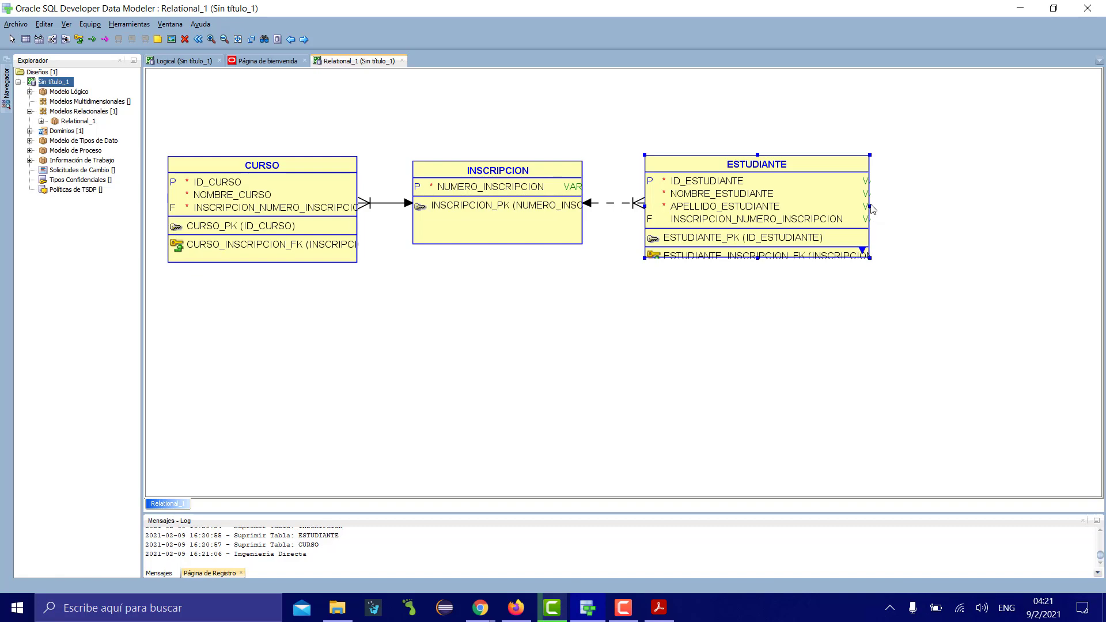
# Step: Enlarge ESTUDIANTE and widen INSCRIPCION to show their full contents, moving both to the right to keep them spaced apart
pyautogui.moveTo(870, 207); pyautogui.dragTo(1008, 226)
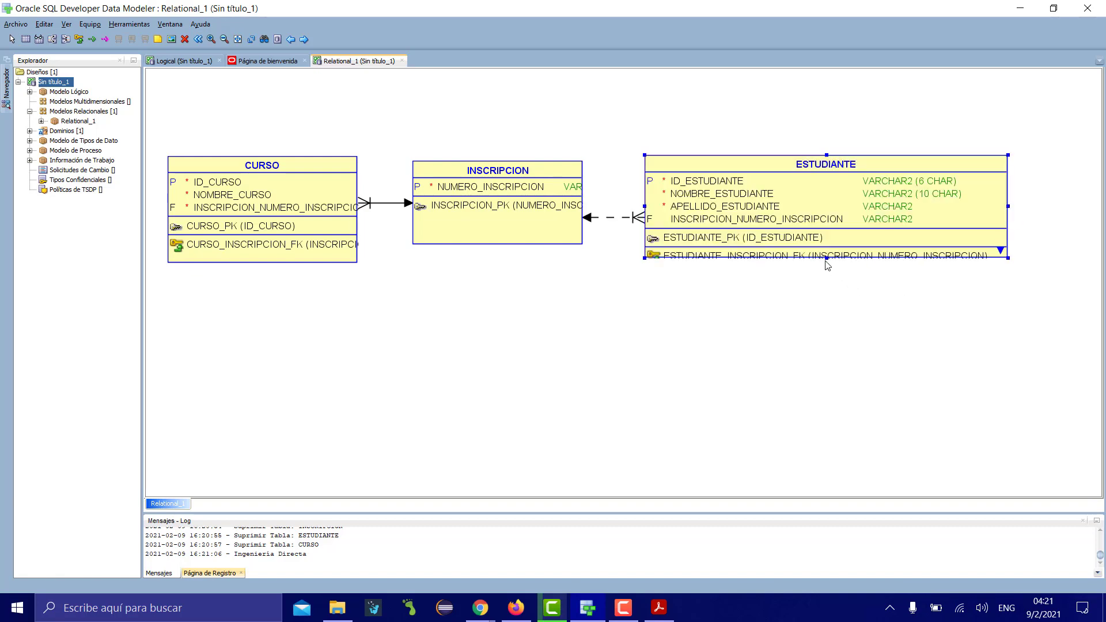
pyautogui.moveTo(827, 261); pyautogui.dragTo(832, 276)
pyautogui.moveTo(847, 236); pyautogui.dragTo(870, 236)
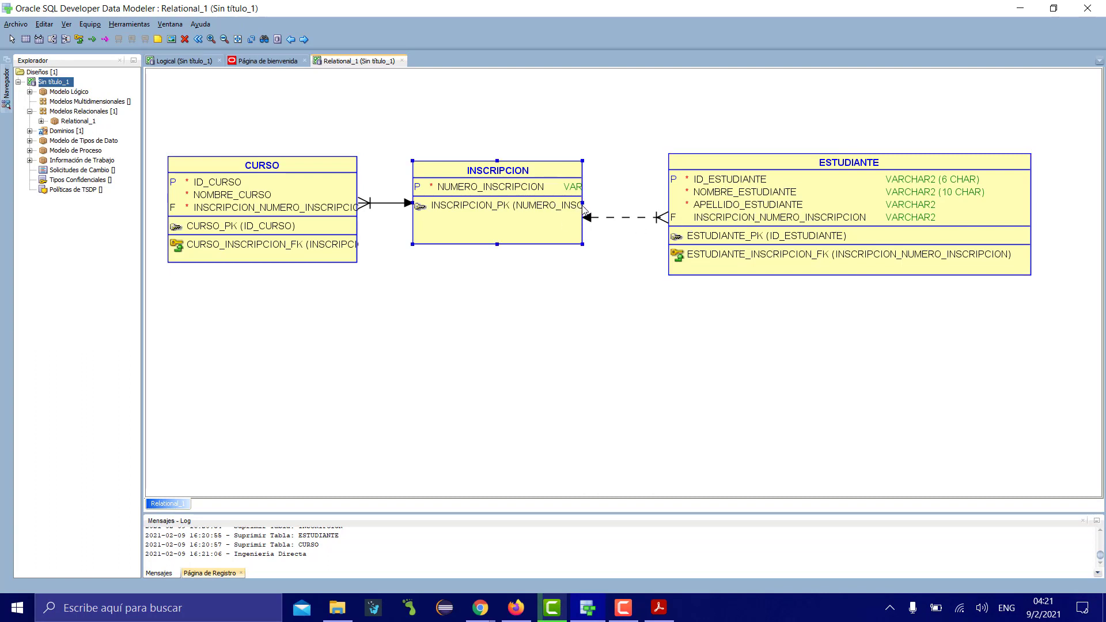
pyautogui.moveTo(584, 203); pyautogui.dragTo(615, 200)
pyautogui.moveTo(624, 199); pyautogui.dragTo(761, 200)
pyautogui.moveTo(530, 237); pyautogui.dragTo(546, 236)
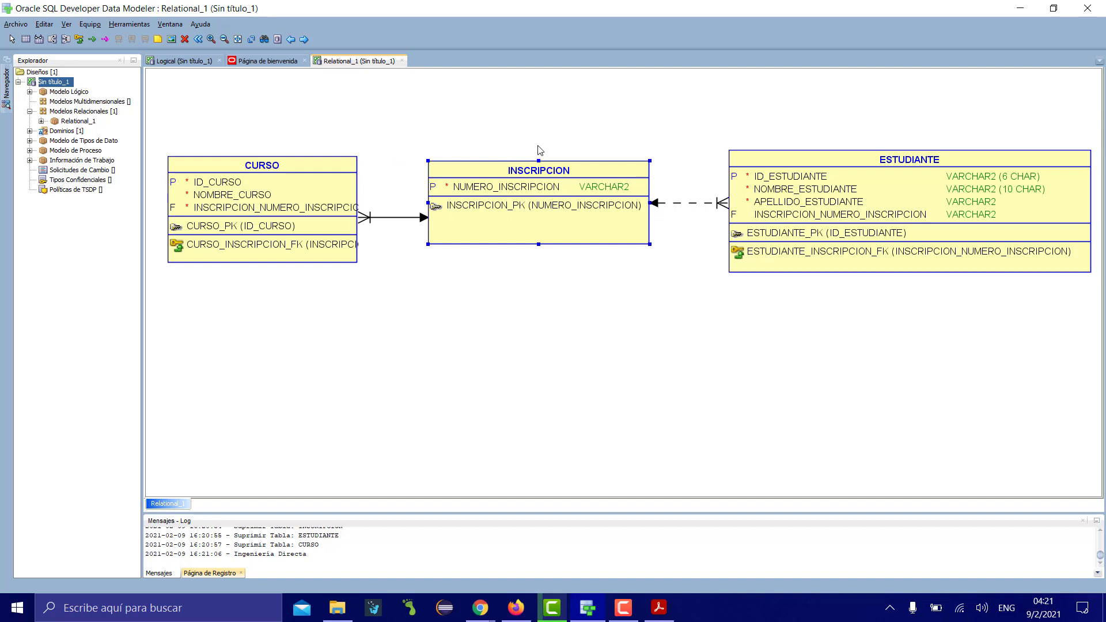
# Step: Compare the logical diagram with the relational one, and shift the relational INSCRIPCION table slightly to the right
pyautogui.click(265, 41)
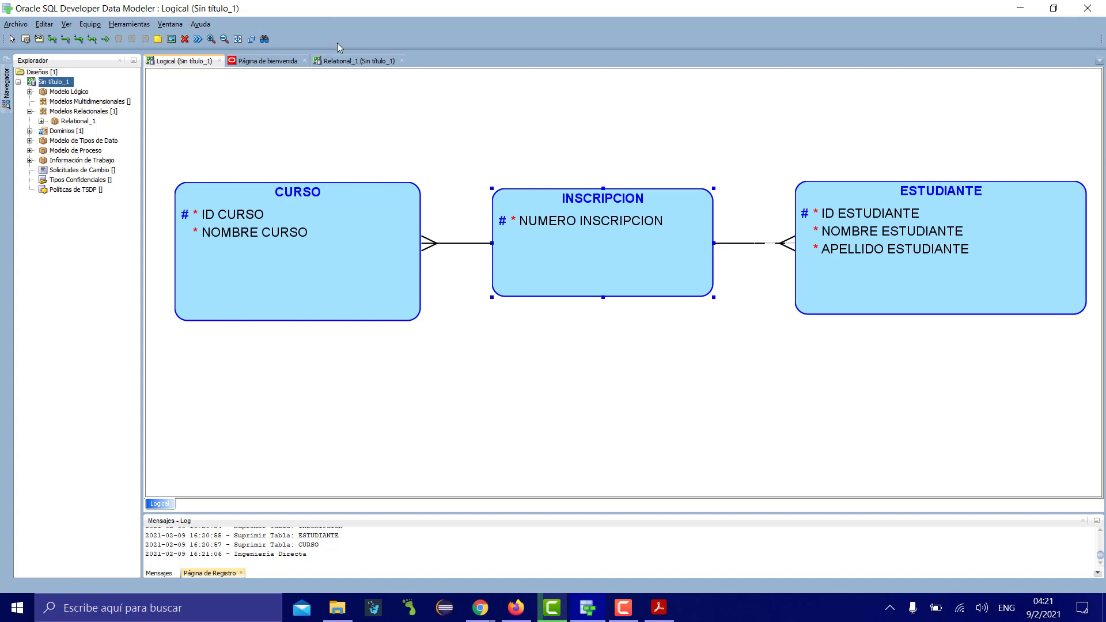
pyautogui.click(347, 62)
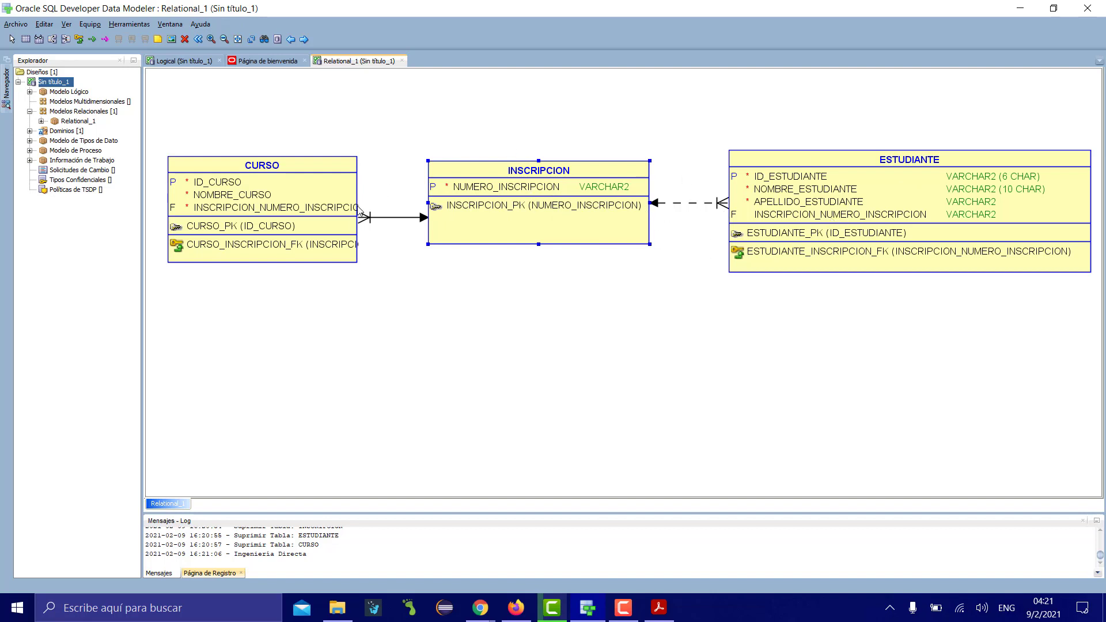
pyautogui.moveTo(568, 194); pyautogui.dragTo(577, 196)
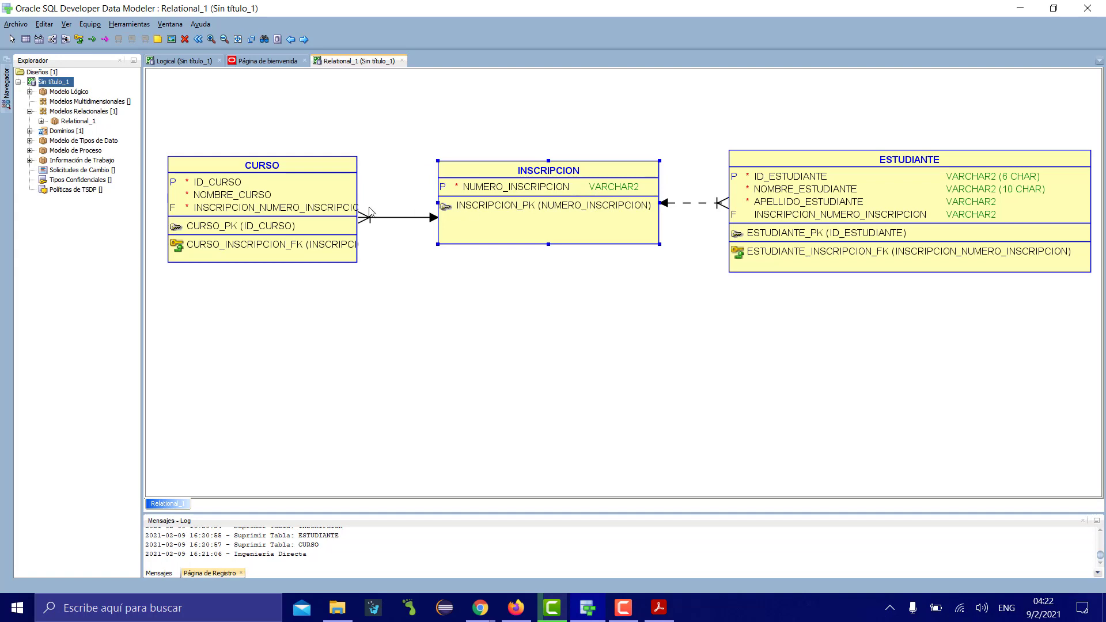
# Step: Widen the relational CURSO table toward INSCRIPCION to reveal its column types, and dismiss its properties unchanged
pyautogui.click(350, 219)
pyautogui.moveTo(357, 263); pyautogui.dragTo(442, 259)
pyautogui.doubleClick(346, 244)
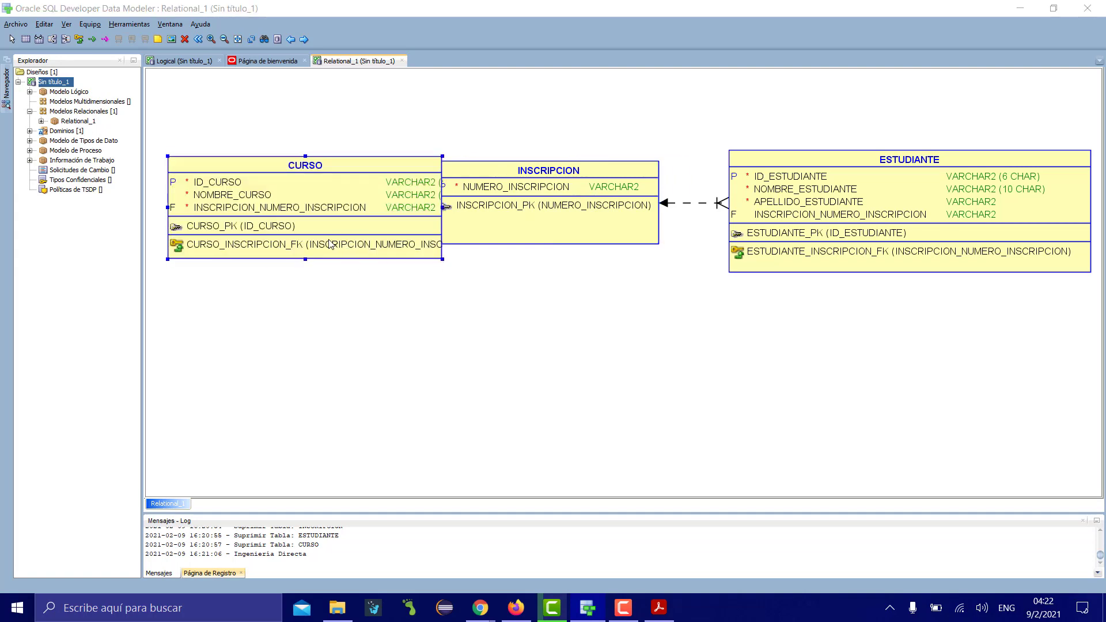
pyautogui.click(802, 113)
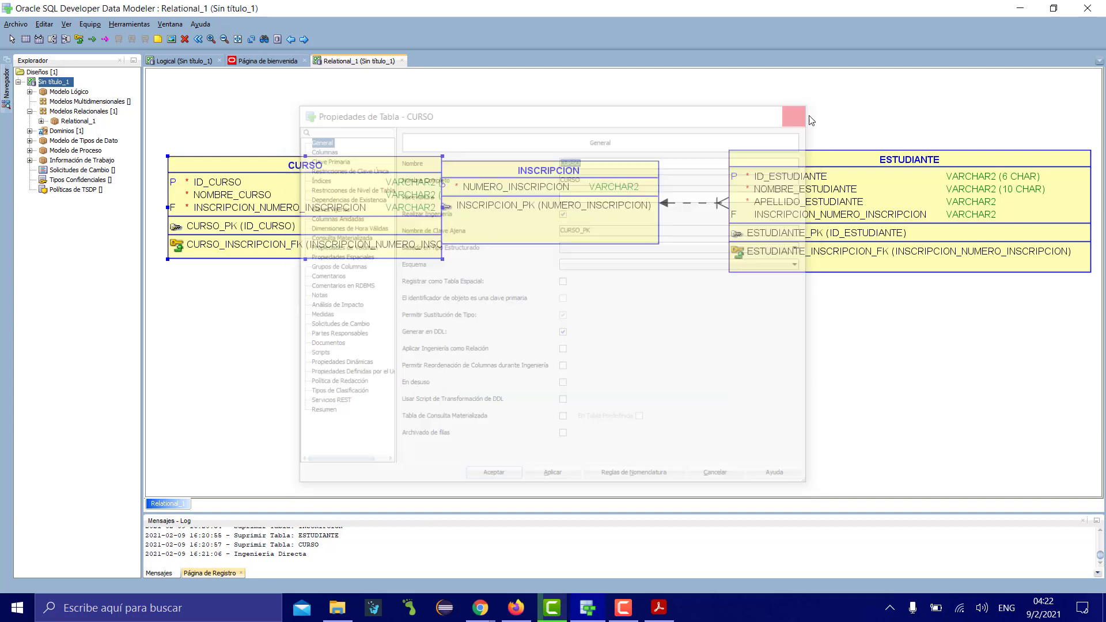
# Step: Move ESTUDIANTE slightly to the right and shift INSCRIPCION right so that it clears the widened CURSO table
pyautogui.doubleClick(873, 204)
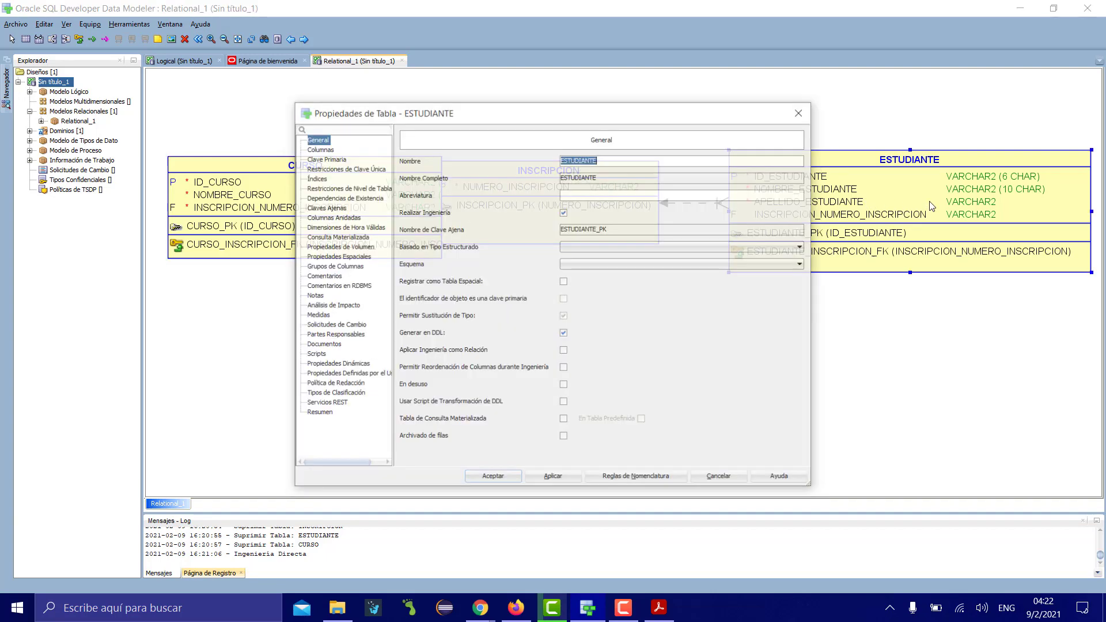
pyautogui.click(800, 111)
pyautogui.moveTo(868, 207)
pyautogui.mouseDown()
pyautogui.moveTo(902, 206)
pyautogui.moveTo(884, 205)
pyautogui.mouseUp()
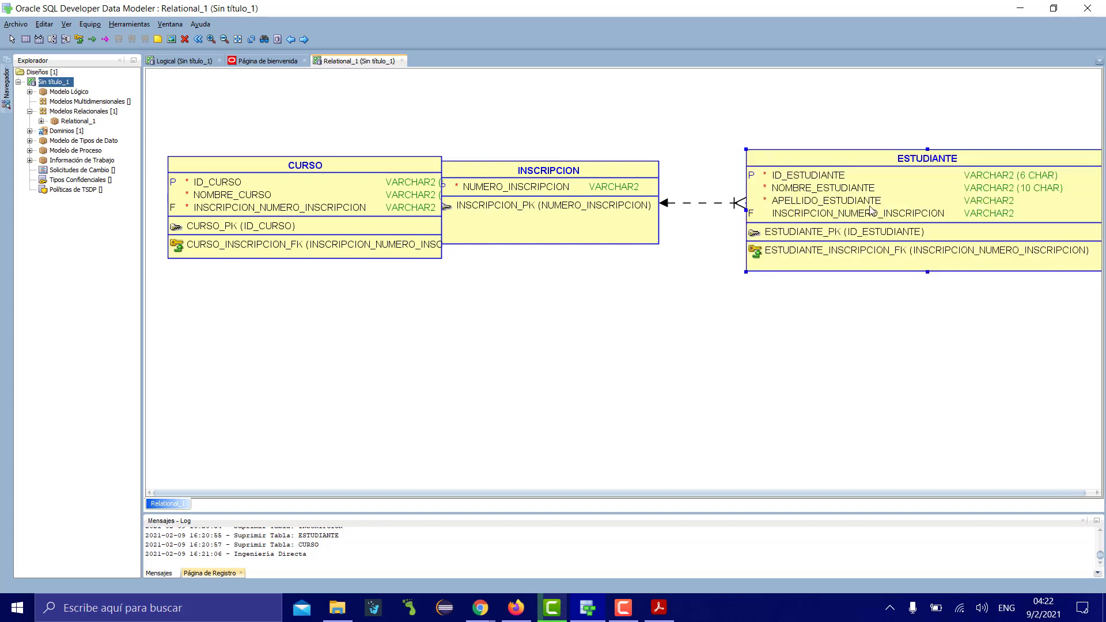
pyautogui.doubleClick(640, 236)
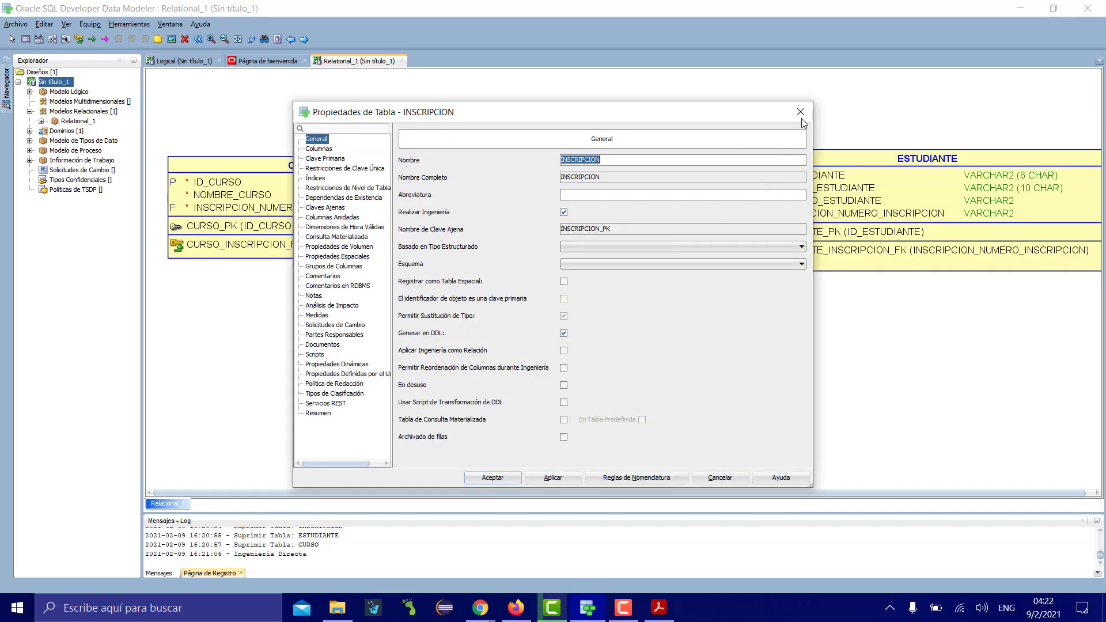
pyautogui.click(801, 113)
pyautogui.moveTo(561, 194); pyautogui.dragTo(535, 198)
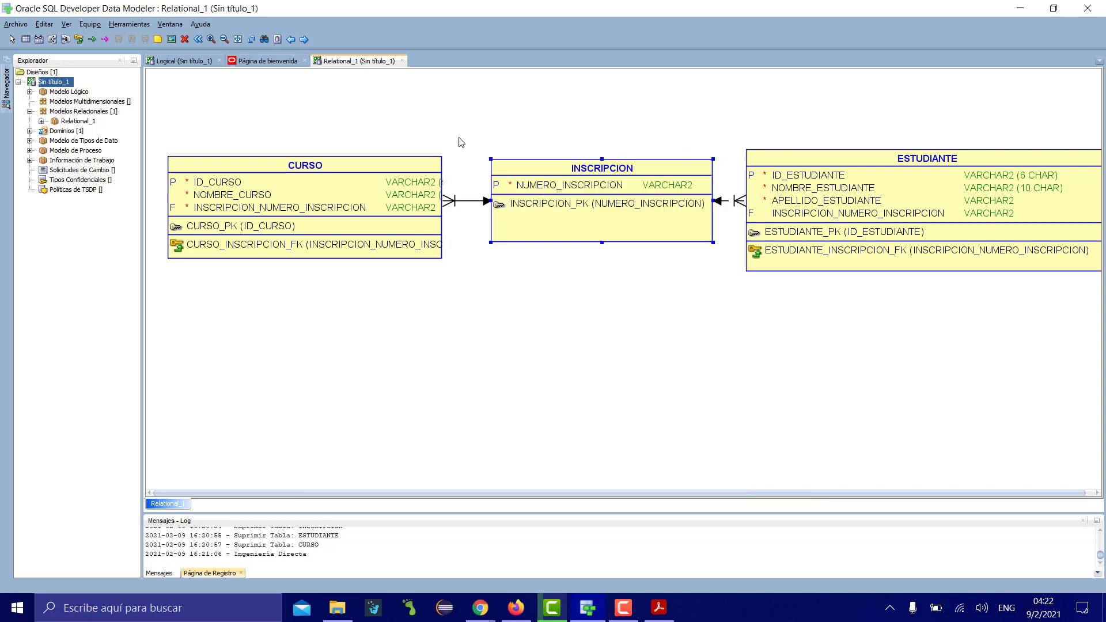
# Step: Zoom out the relational diagram and widen CURSO further to show its full data types and foreign key
pyautogui.click(224, 39)
pyautogui.click(224, 39)
pyautogui.click(301, 172)
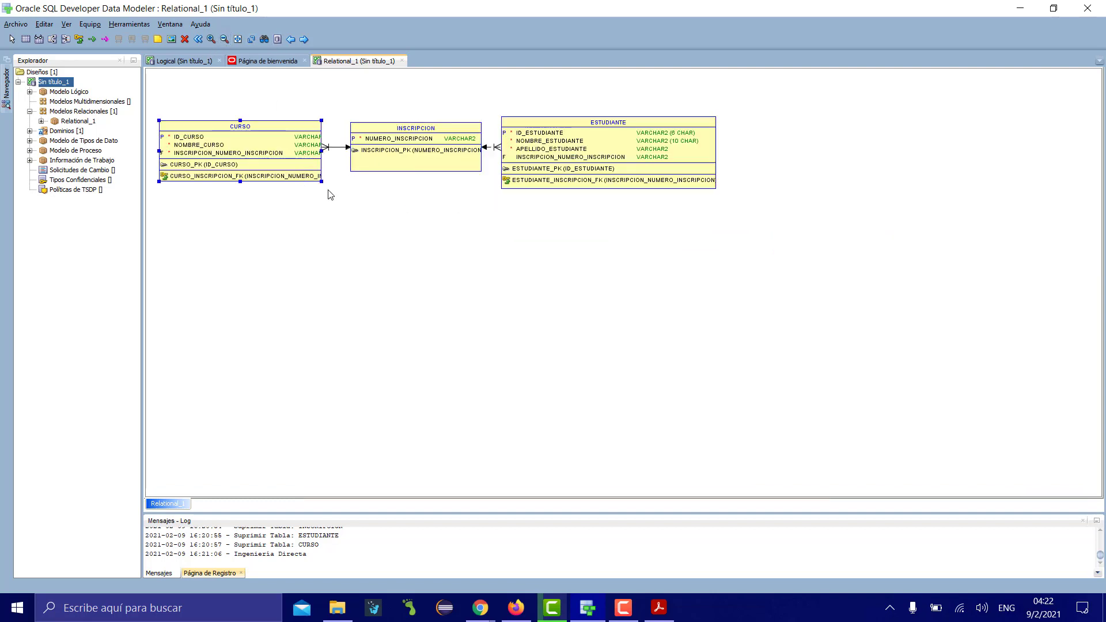
pyautogui.moveTo(332, 182); pyautogui.dragTo(367, 185)
# Step: Move ESTUDIANTE and INSCRIPCION farther right for even spacing, with INSCRIPCION wide enough to show its full primary key
pyautogui.click(574, 133)
pyautogui.moveTo(741, 140); pyautogui.dragTo(773, 137)
pyautogui.moveTo(463, 153); pyautogui.dragTo(576, 166)
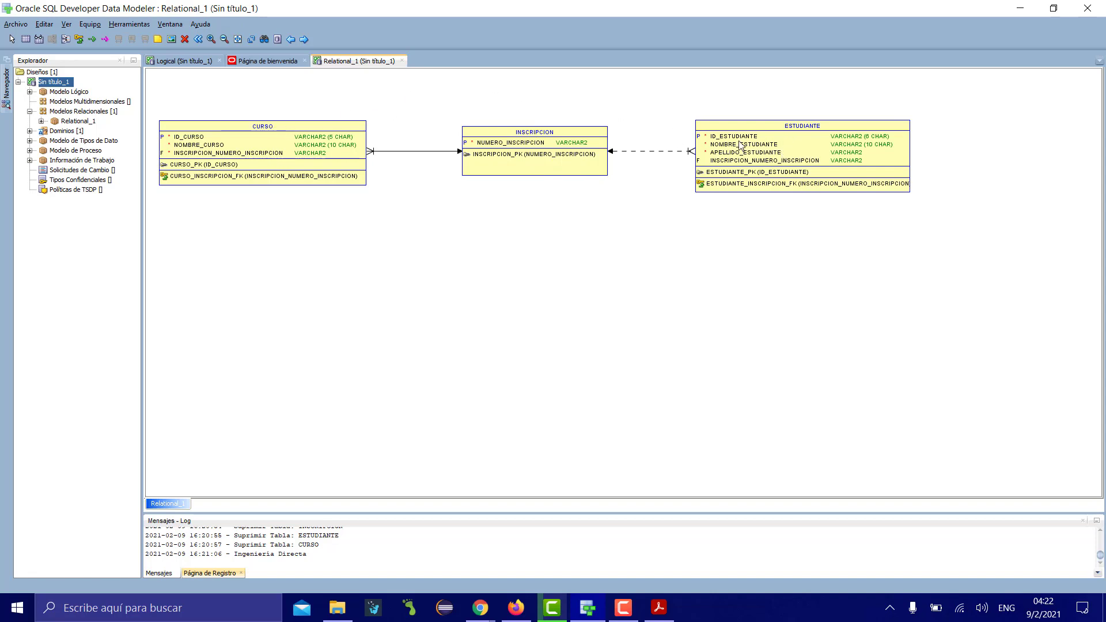
pyautogui.click(583, 151)
# Step: Check the COURSE and STUDENT exercise in Adobe Acrobat Reader, then return to the data modeler and inspect the relational tables closely
pyautogui.click(651, 615)
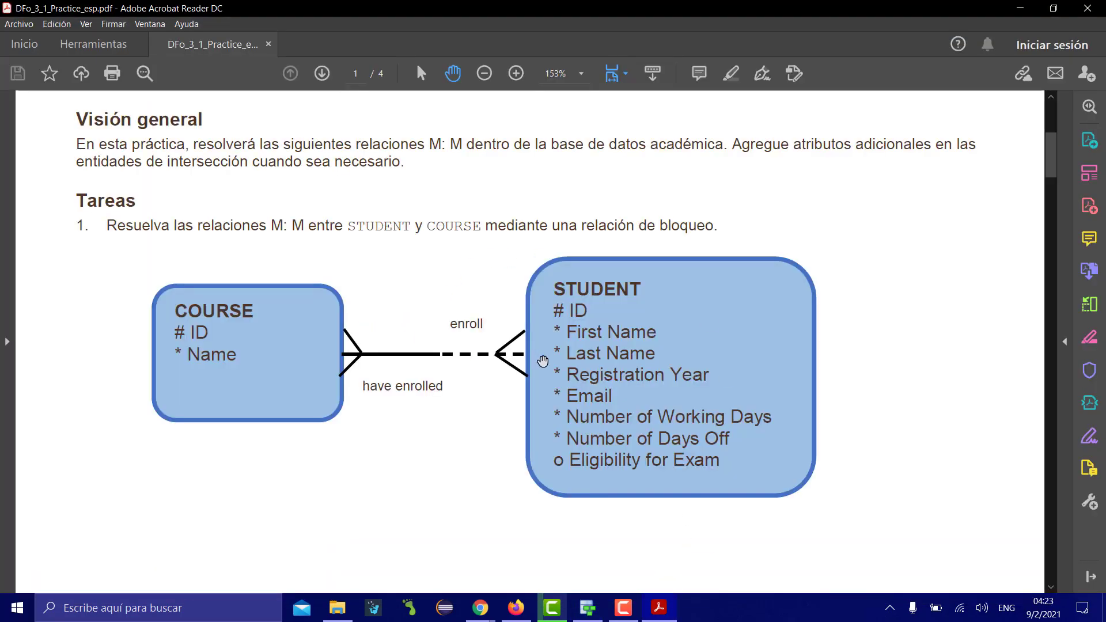
pyautogui.click(585, 613)
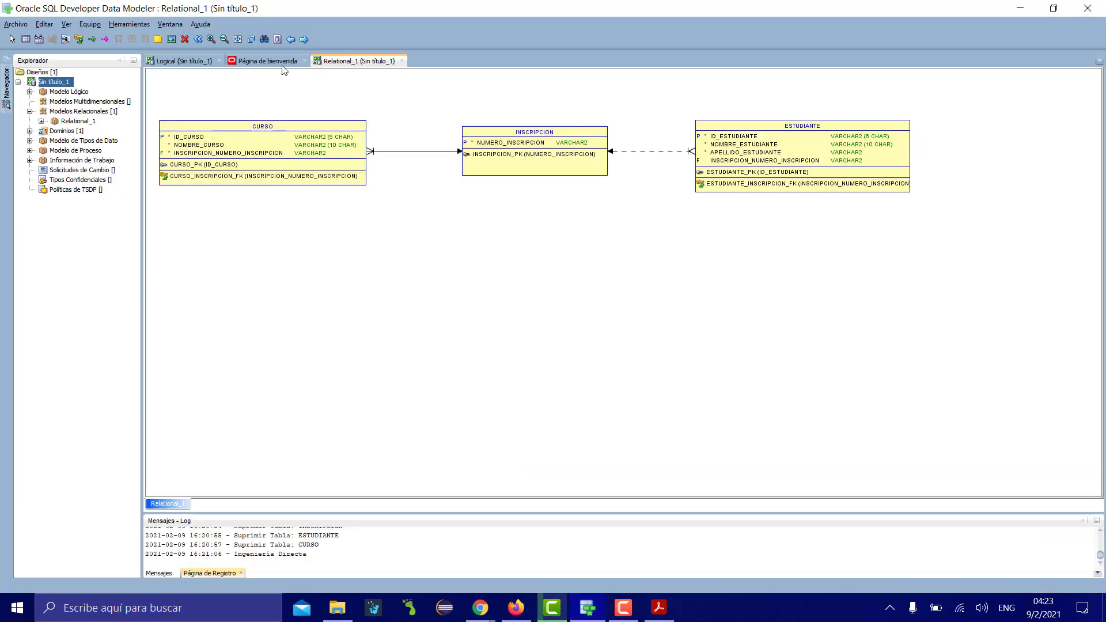
pyautogui.click(211, 38)
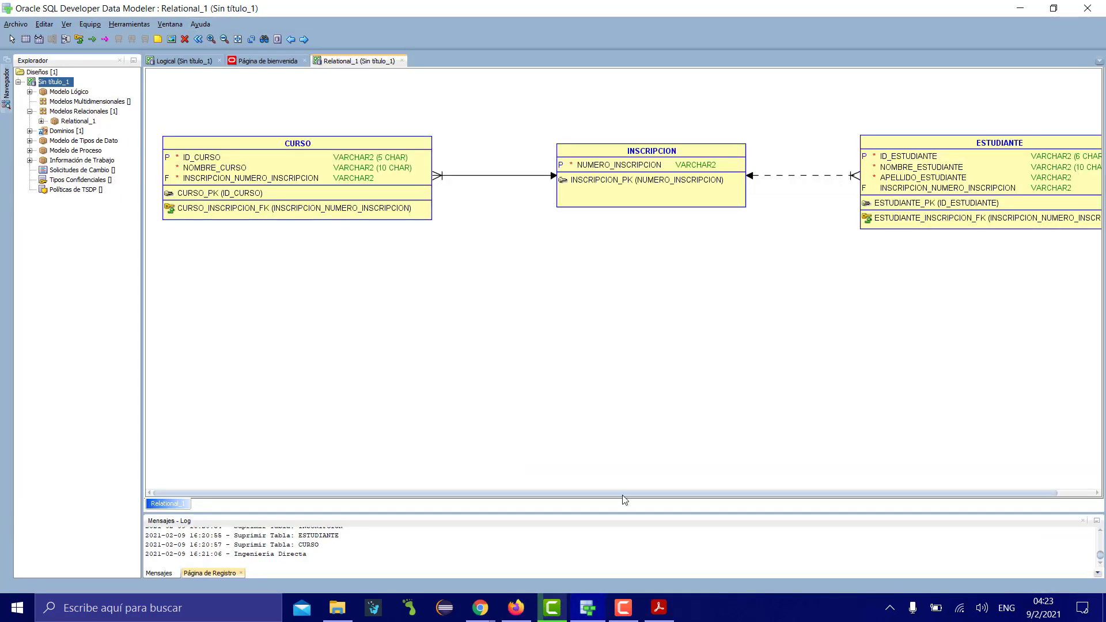
pyautogui.moveTo(484, 495); pyautogui.dragTo(579, 486)
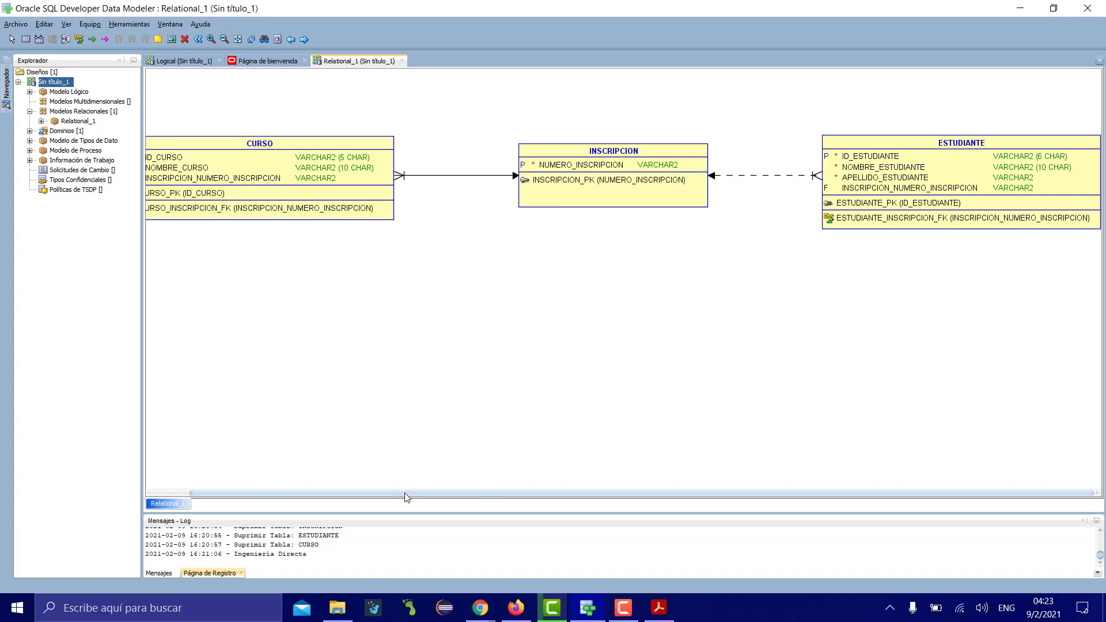
pyautogui.moveTo(405, 493)
pyautogui.mouseDown()
pyautogui.moveTo(330, 513)
pyautogui.moveTo(406, 503)
pyautogui.moveTo(398, 510)
pyautogui.mouseUp()
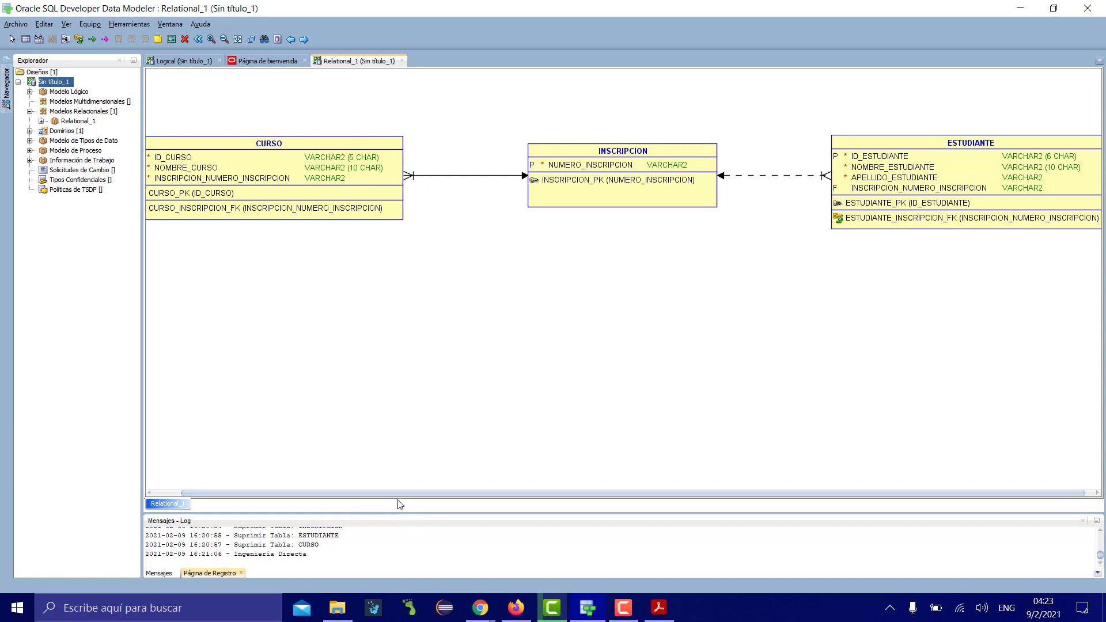
# Step: Close the welcome page and switch to the logical diagram
pyautogui.click(304, 61)
pyautogui.click(185, 61)
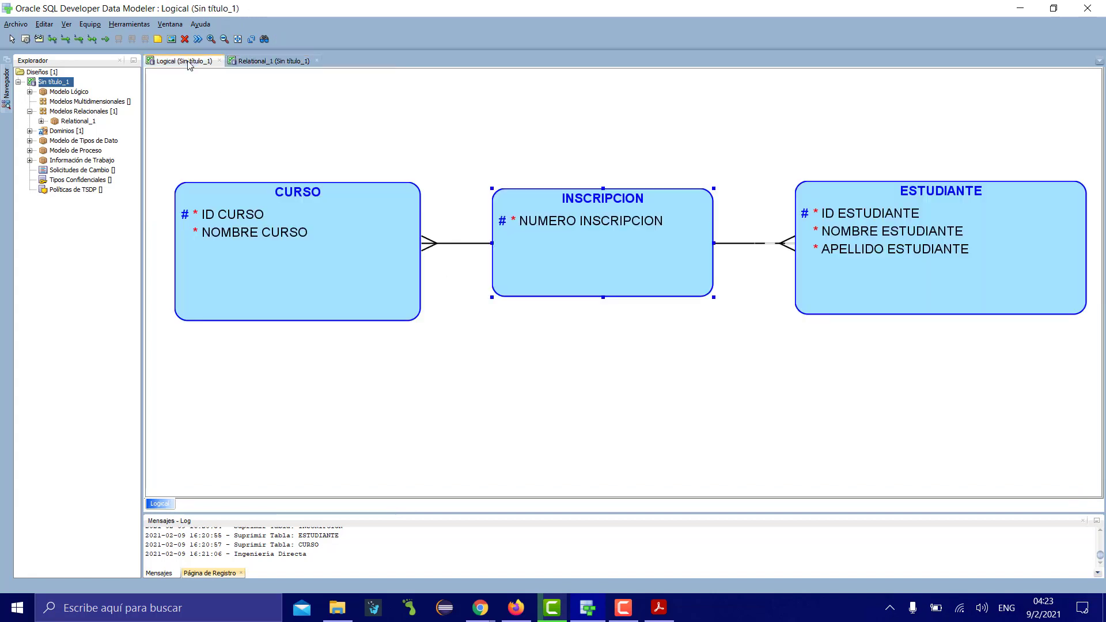
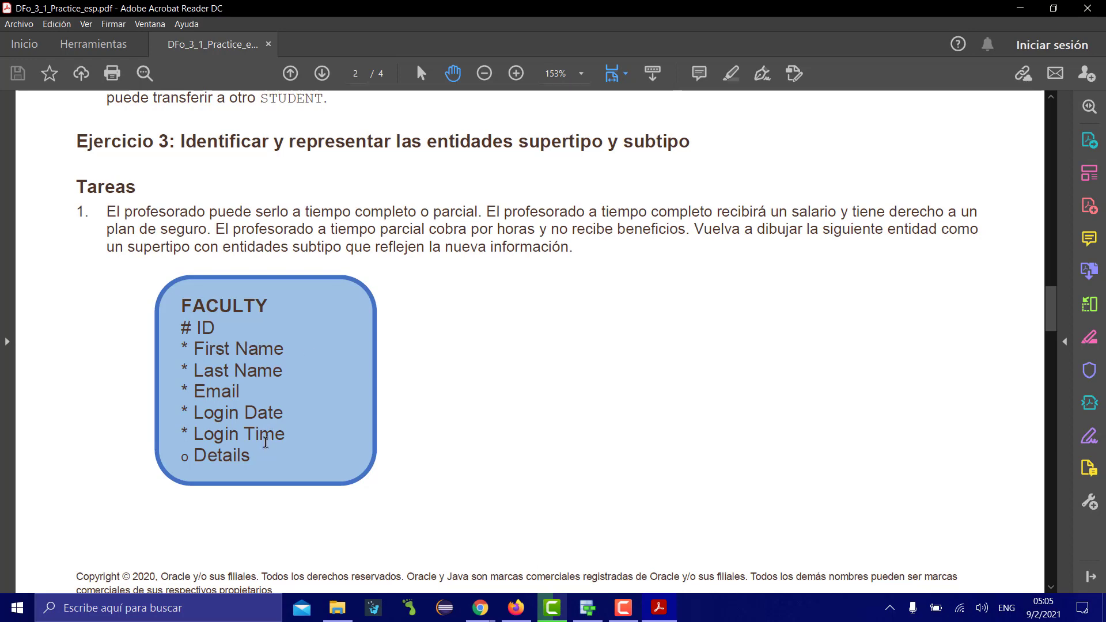
# Step: Examine the FACULTY attributes and the supertype and subtype terms in the heading of Ejercicio 3
pyautogui.moveTo(252, 452); pyautogui.dragTo(183, 328)
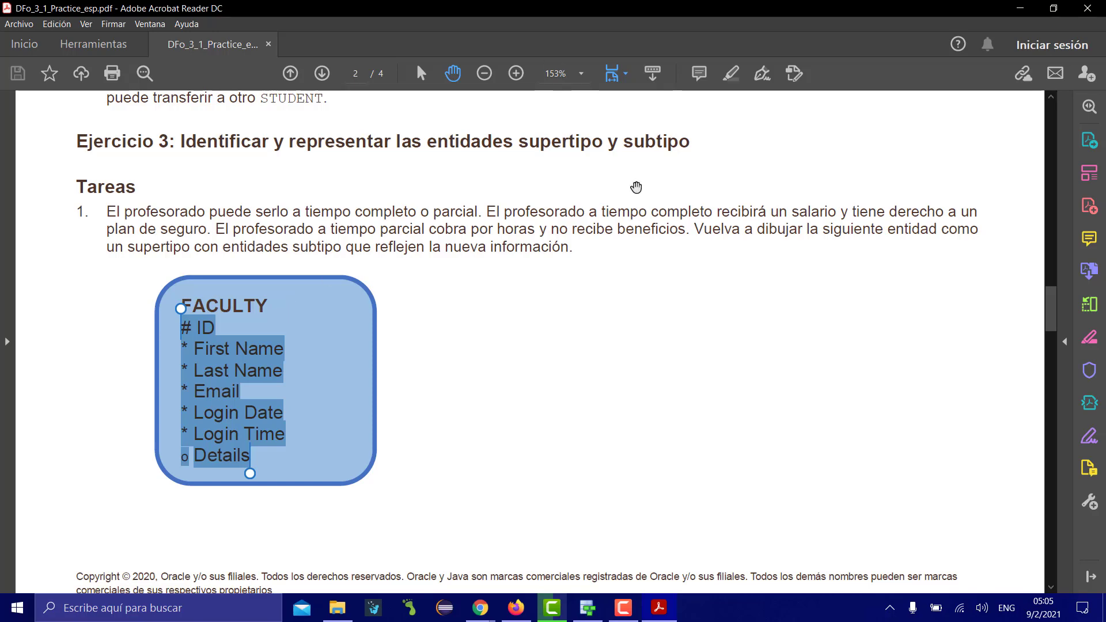
pyautogui.doubleClick(627, 142)
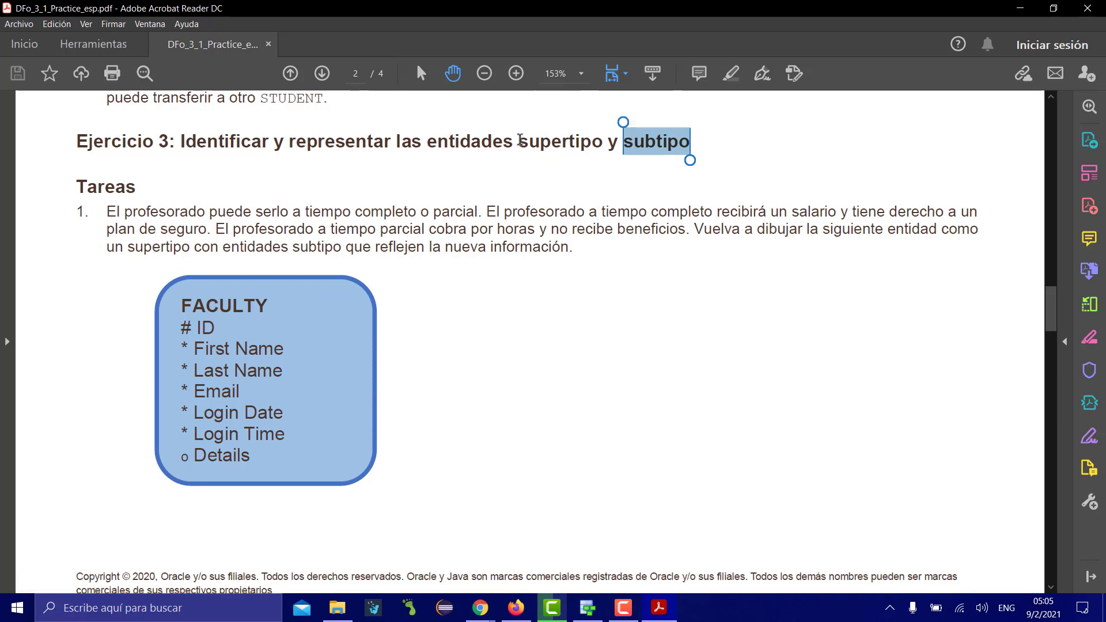
pyautogui.moveTo(520, 140); pyautogui.dragTo(602, 154)
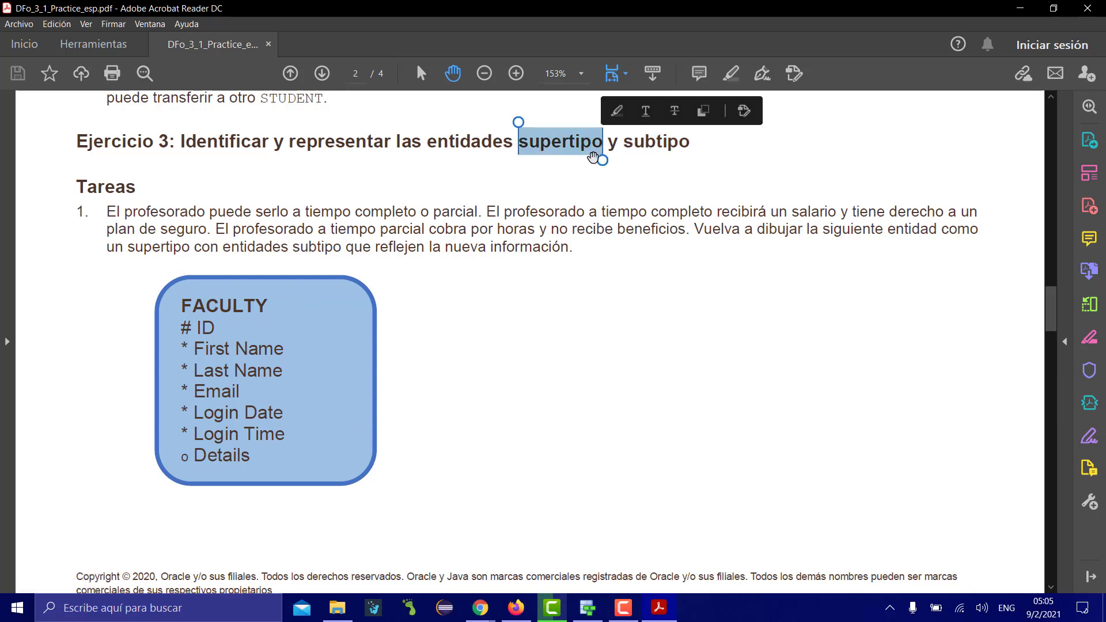
pyautogui.click(629, 151)
pyautogui.moveTo(628, 144); pyautogui.dragTo(691, 143)
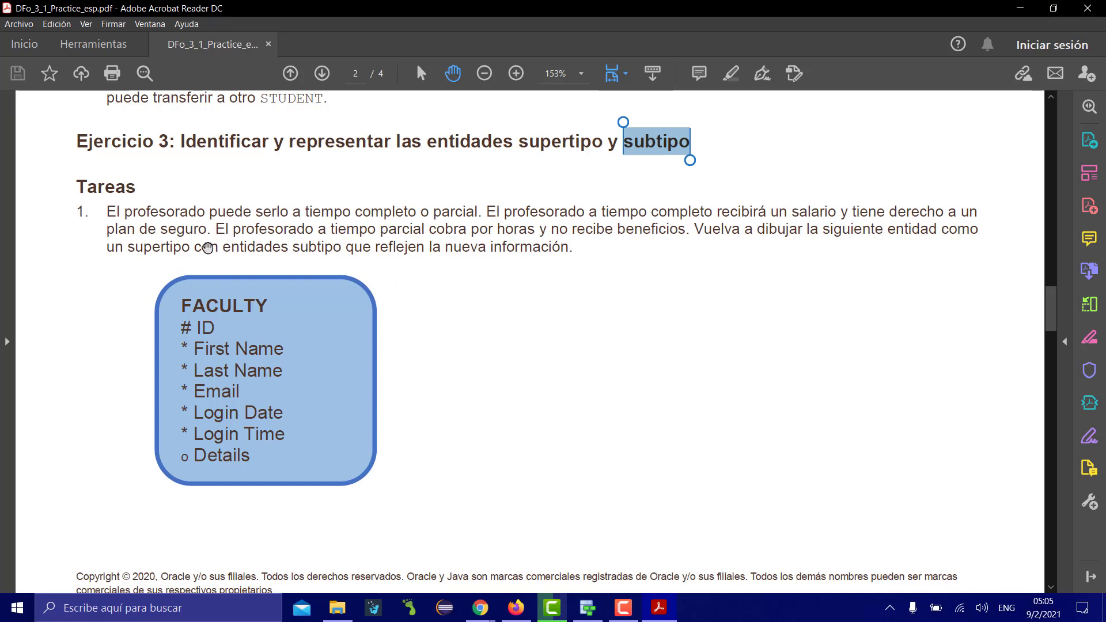
pyautogui.click(116, 213)
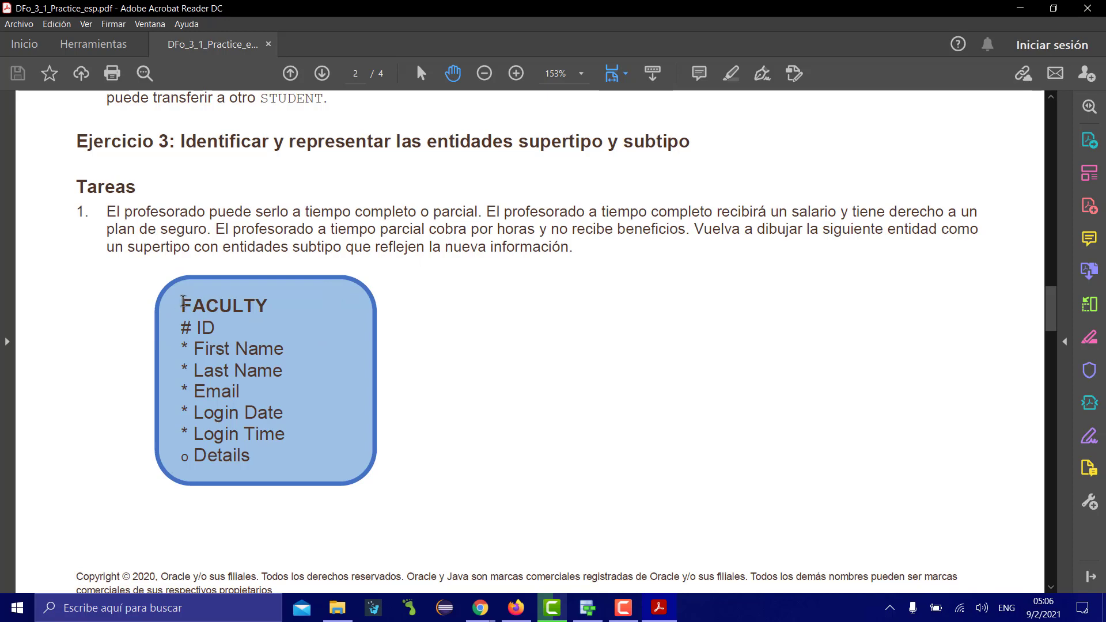
# Step: Study the full-time or part-time wording against the FACULTY attributes, and return to Oracle SQL Developer Data Modeler
pyautogui.moveTo(183, 301); pyautogui.dragTo(183, 433)
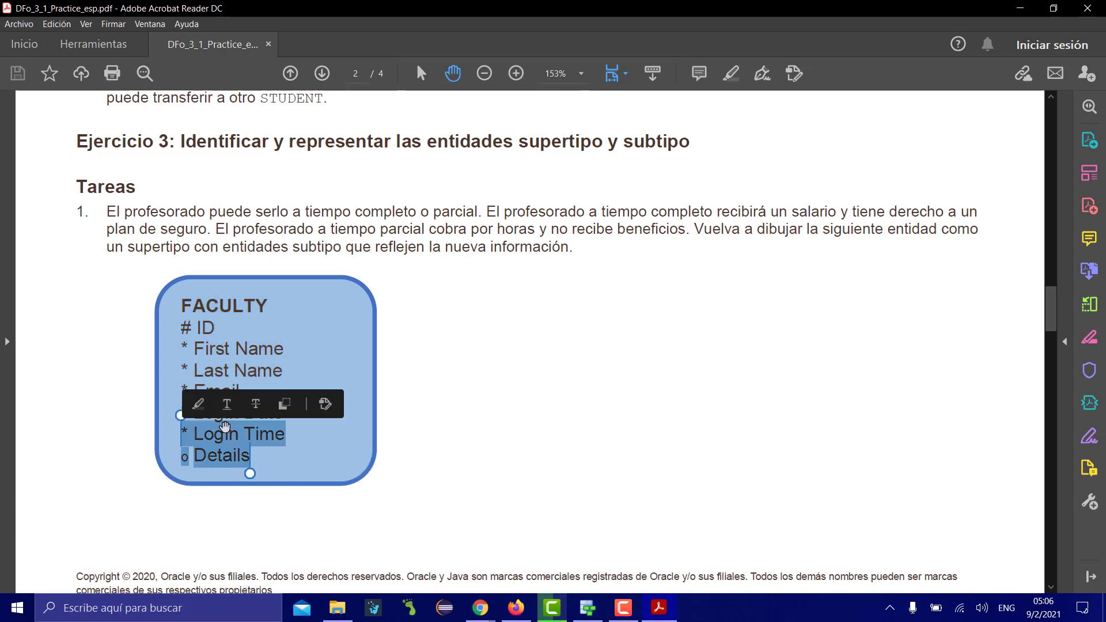
pyautogui.click(461, 399)
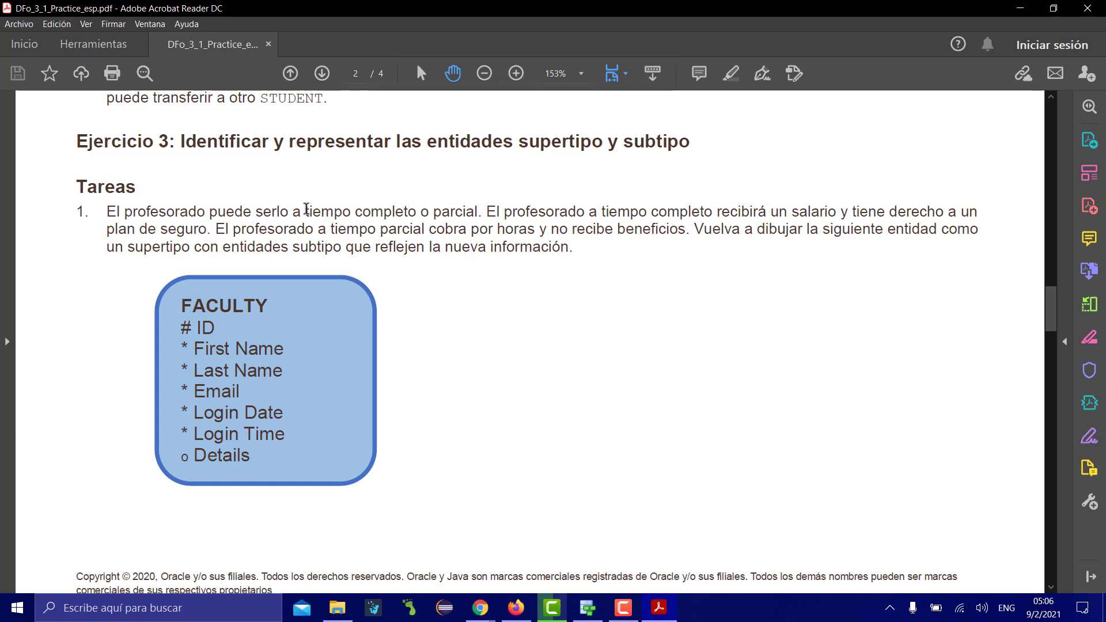
pyautogui.moveTo(307, 208); pyautogui.dragTo(478, 211)
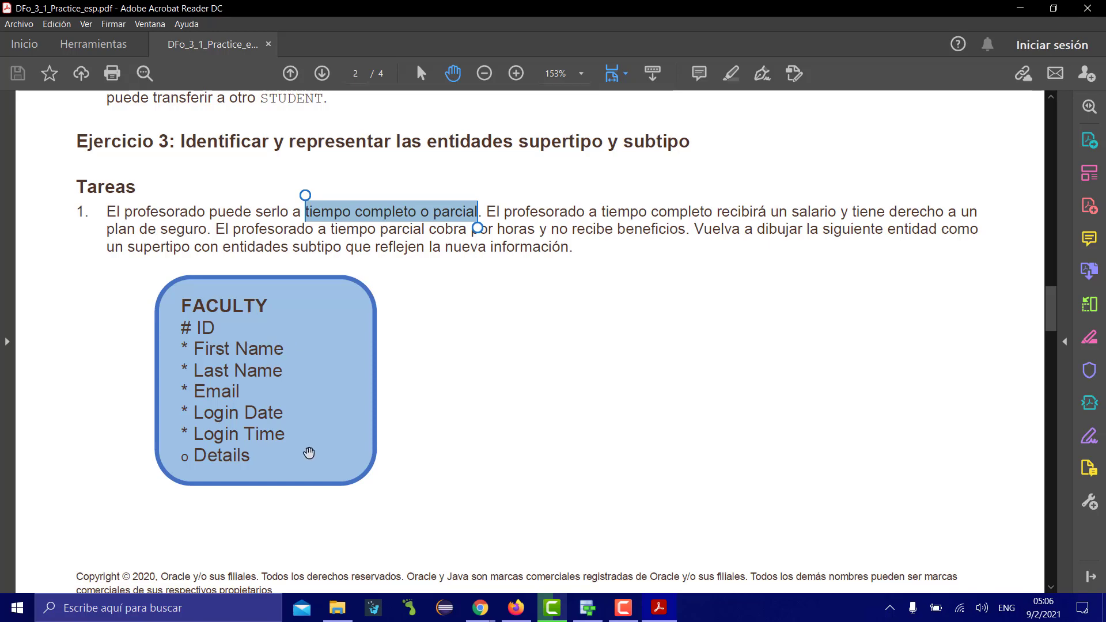
pyautogui.doubleClick(194, 349)
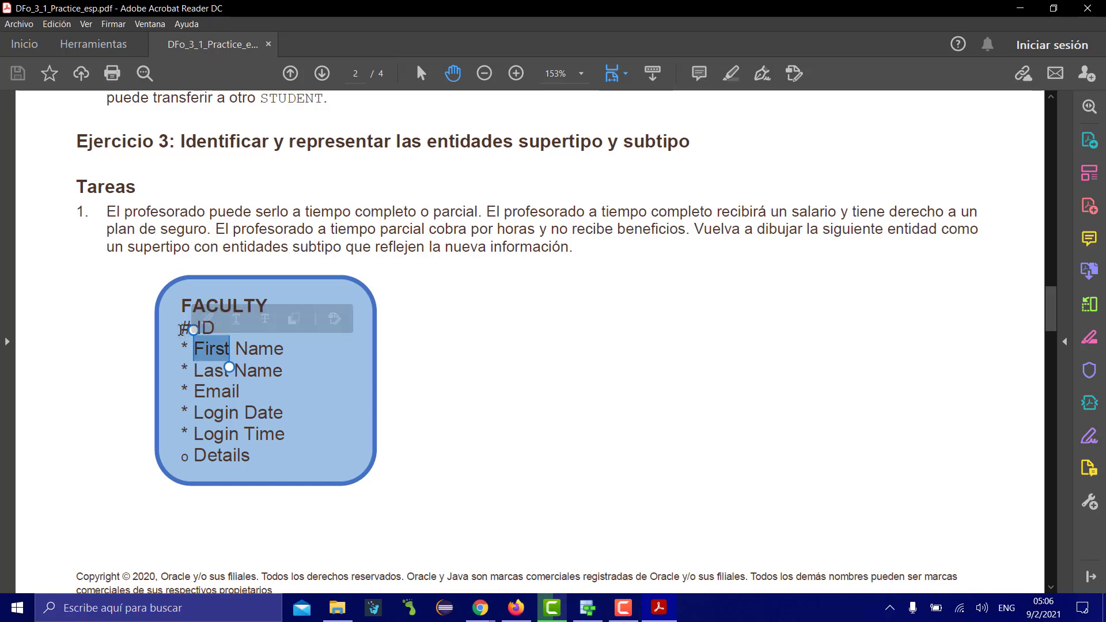
pyautogui.click(256, 452)
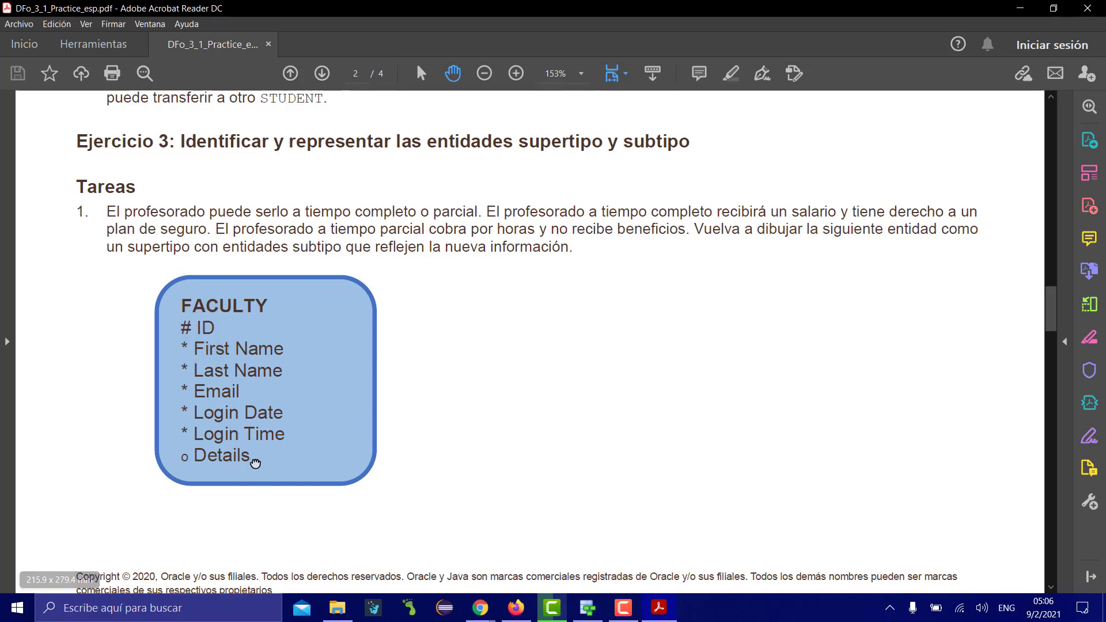
pyautogui.moveTo(250, 454); pyautogui.dragTo(168, 322)
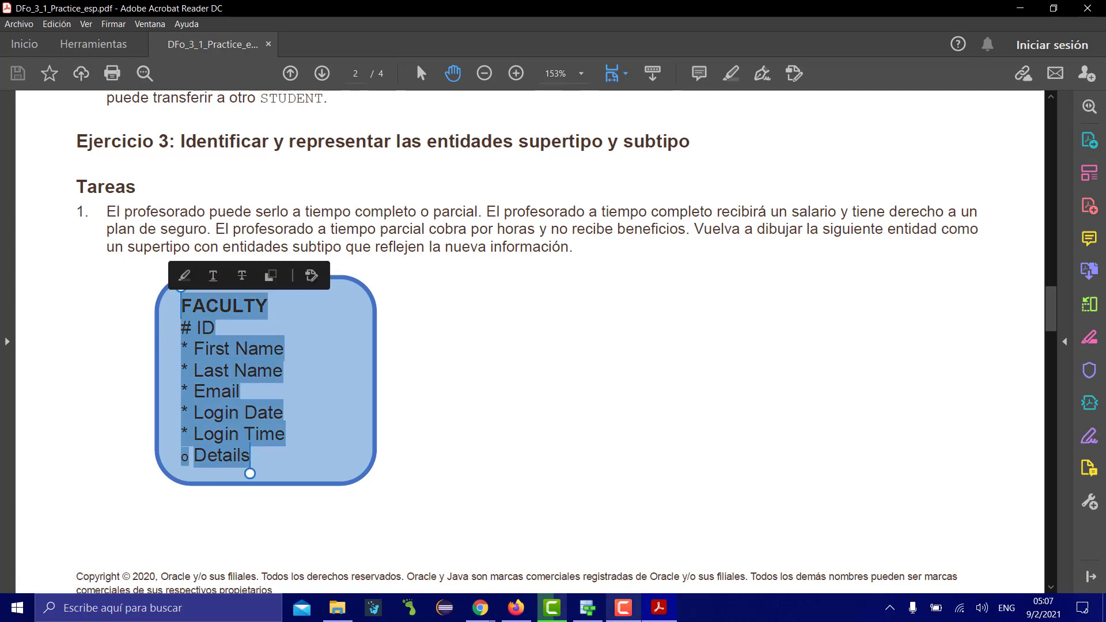
pyautogui.click(357, 228)
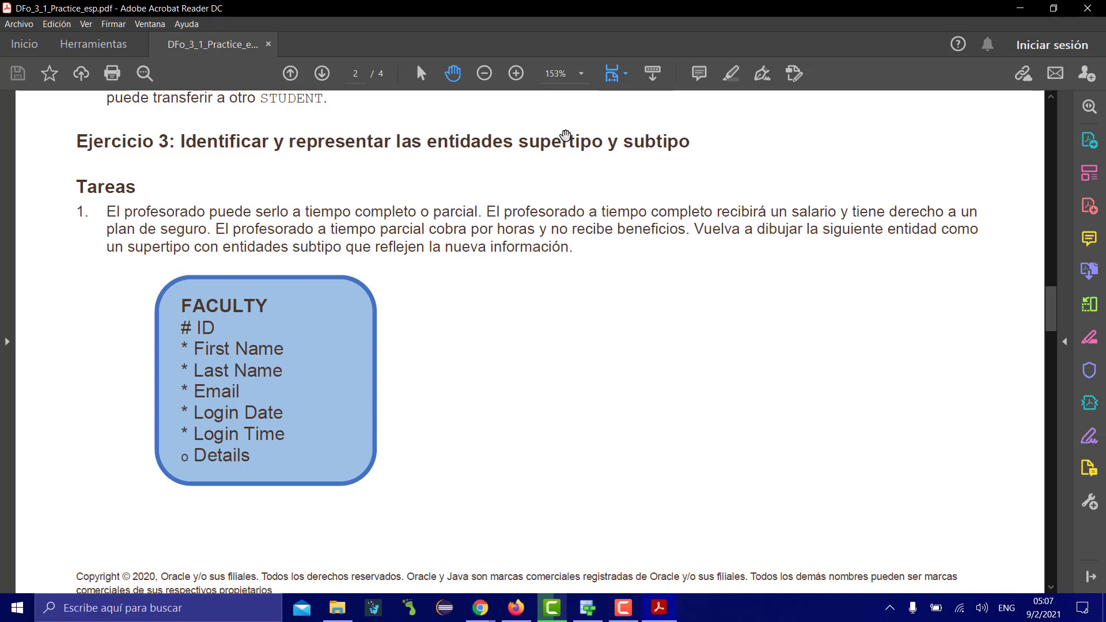
pyautogui.click(600, 614)
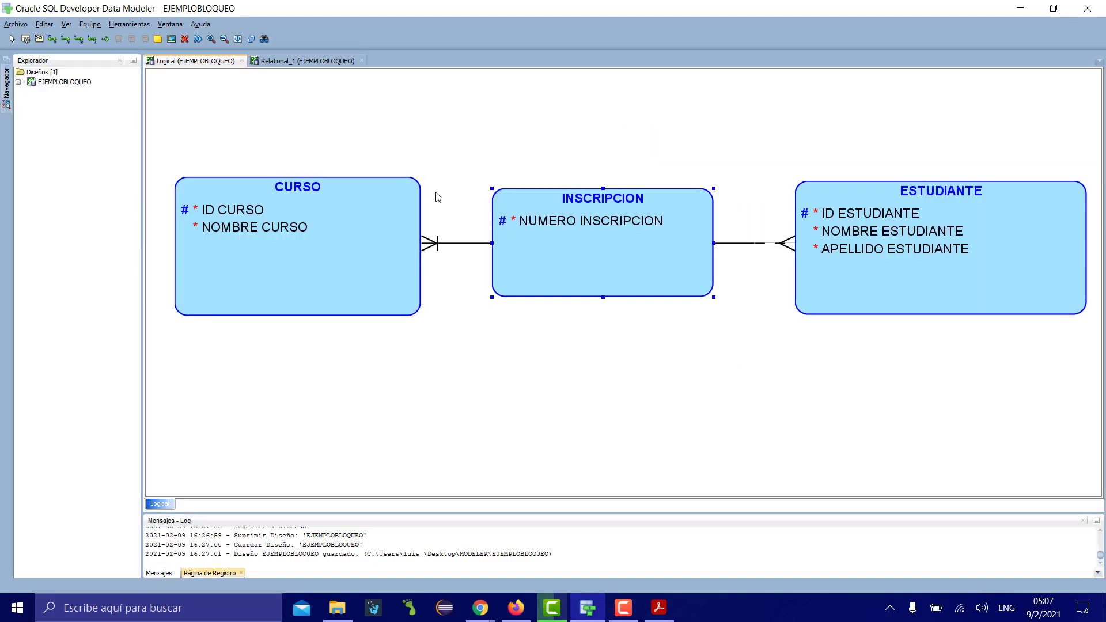
pyautogui.click(9, 26)
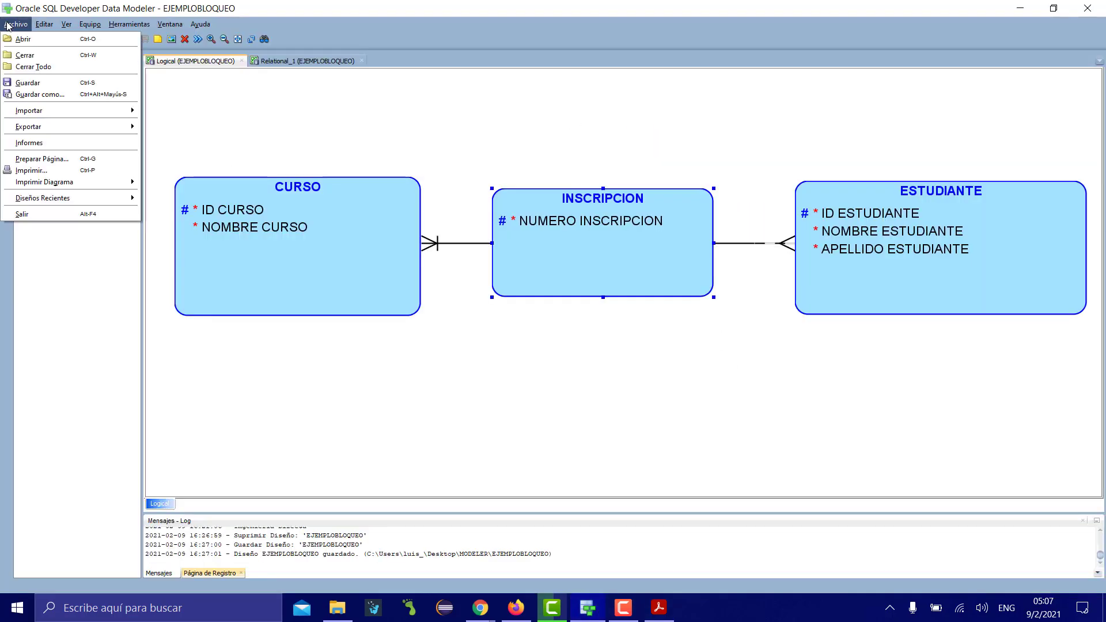
pyautogui.click(286, 86)
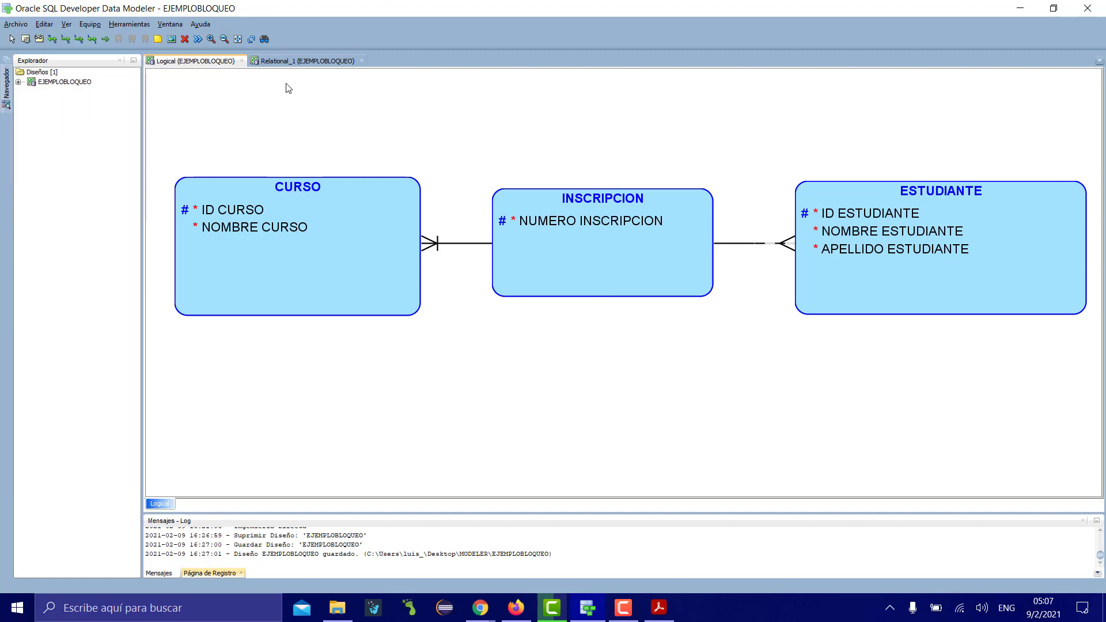
pyautogui.click(48, 63)
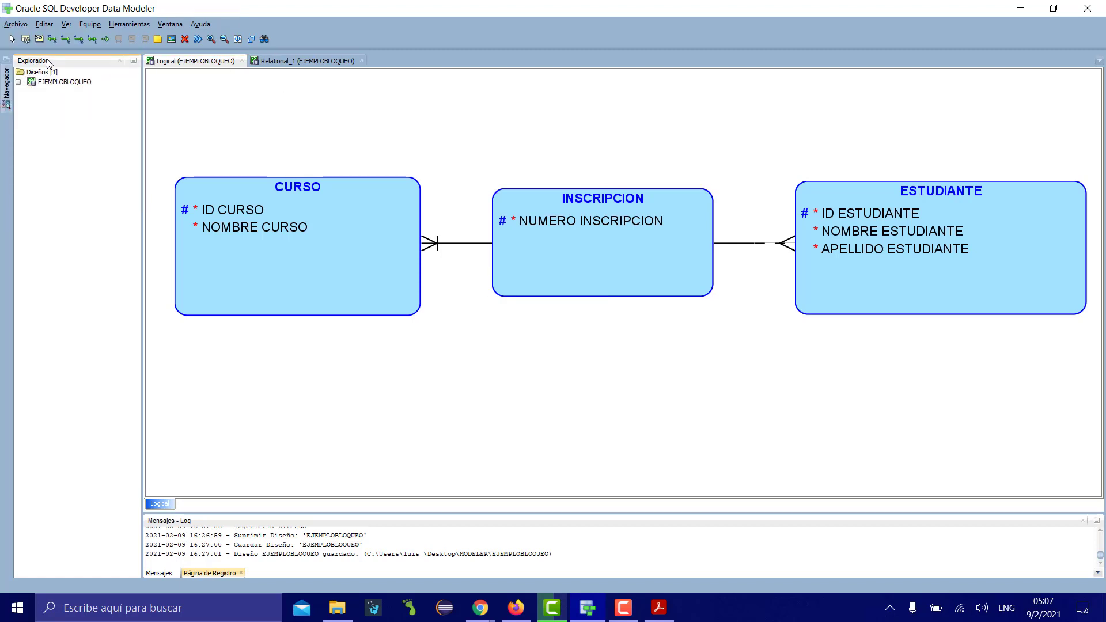
pyautogui.rightClick(49, 63)
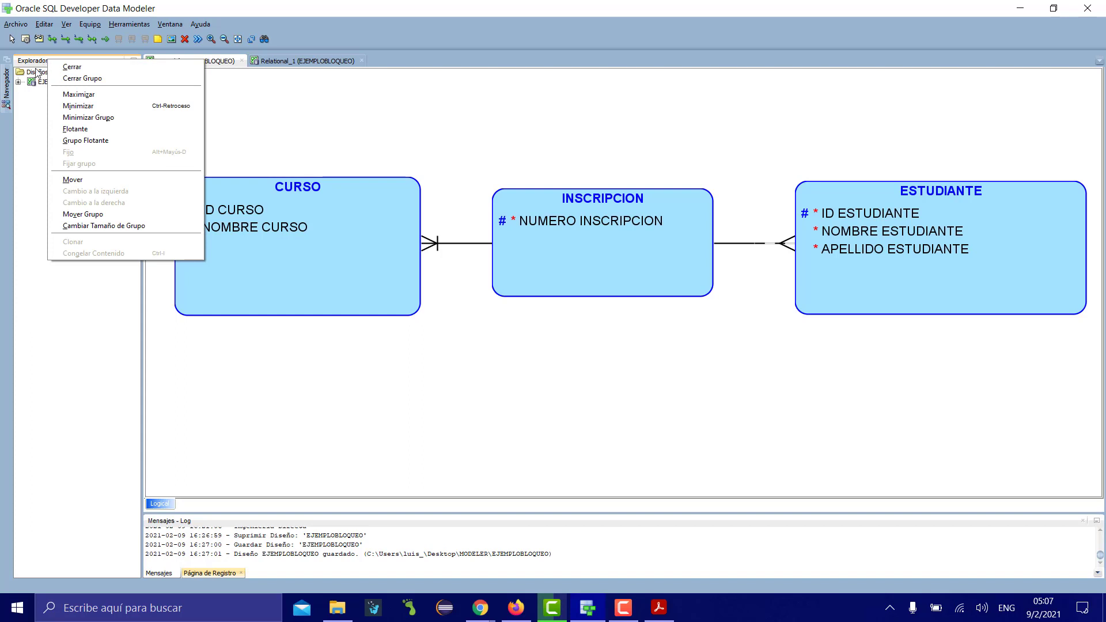
pyautogui.click(27, 75)
# Step: Create a new design alongside EJEMPLOBLOQUEO and open its empty logical diagram
pyautogui.rightClick(19, 72)
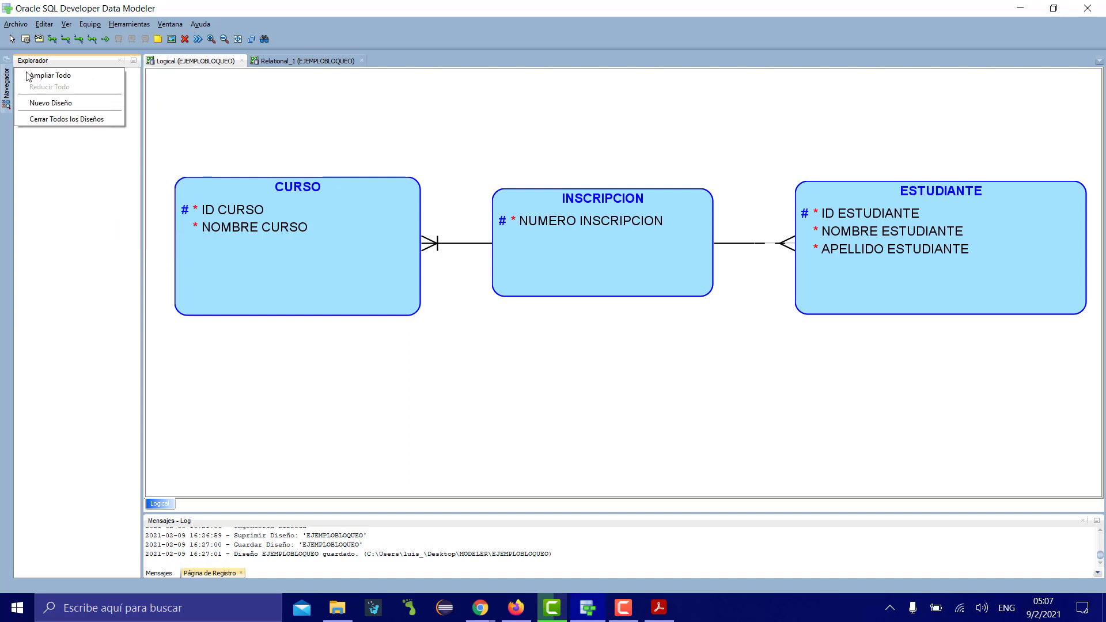
pyautogui.click(49, 104)
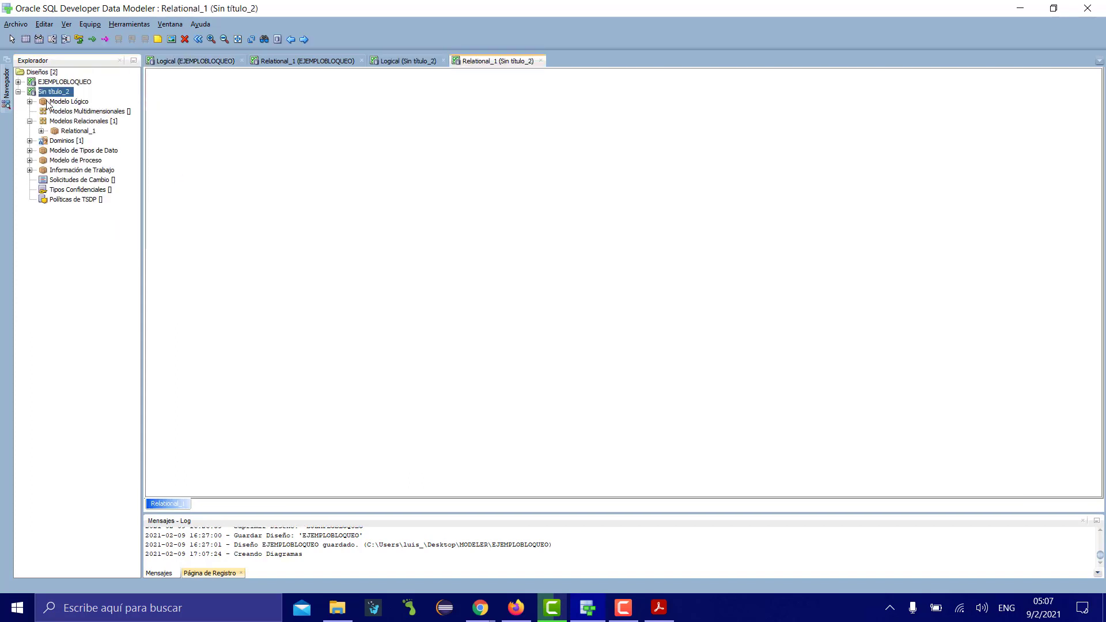
pyautogui.click(419, 61)
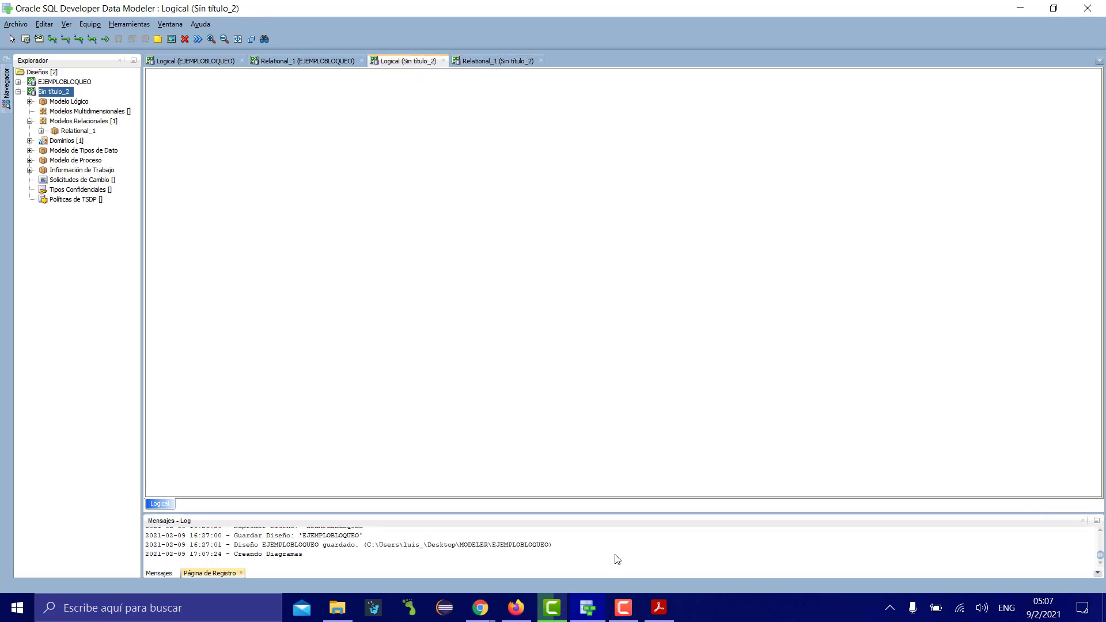
# Step: Recheck the FACULTY entity in the exercise PDF, and draw a large entity named PROFESOR in the empty logical diagram
pyautogui.moveTo(470, 615)
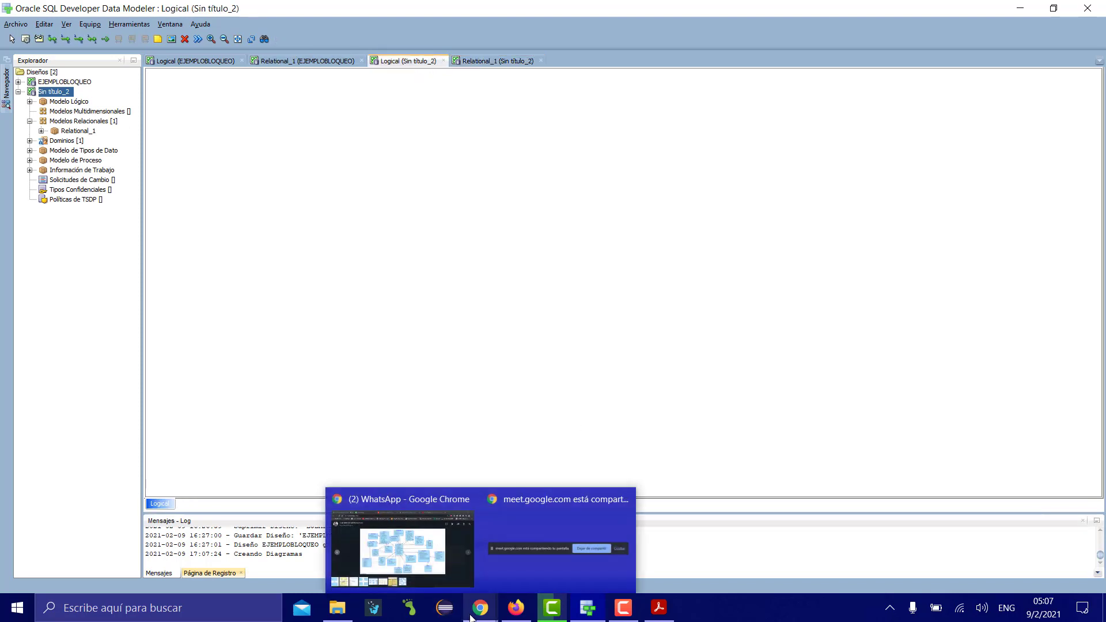
pyautogui.click(659, 609)
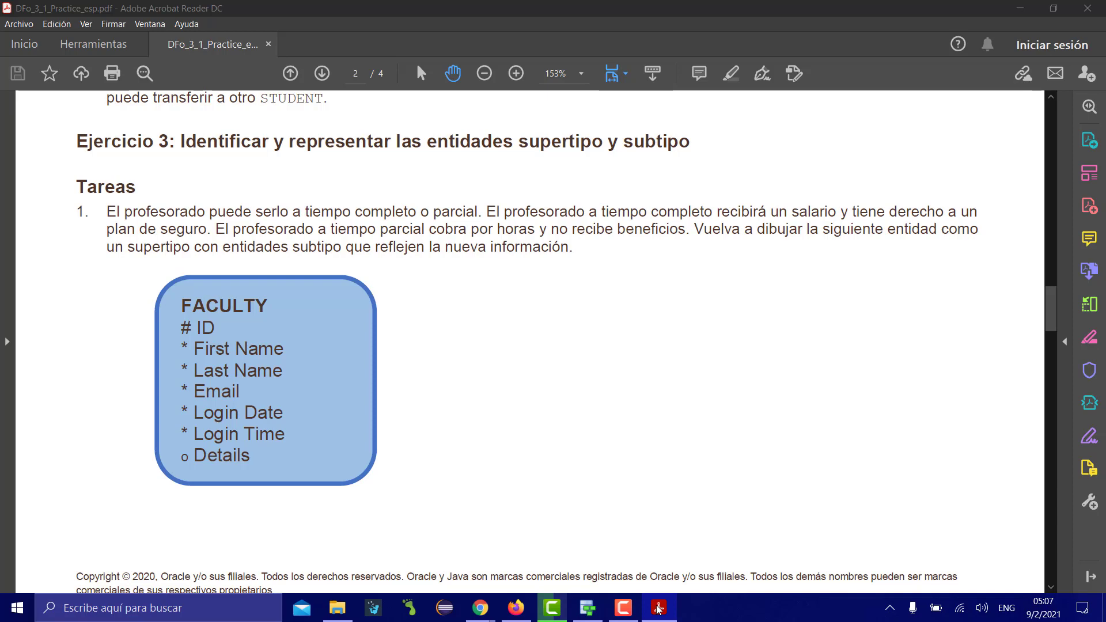
pyautogui.click(659, 608)
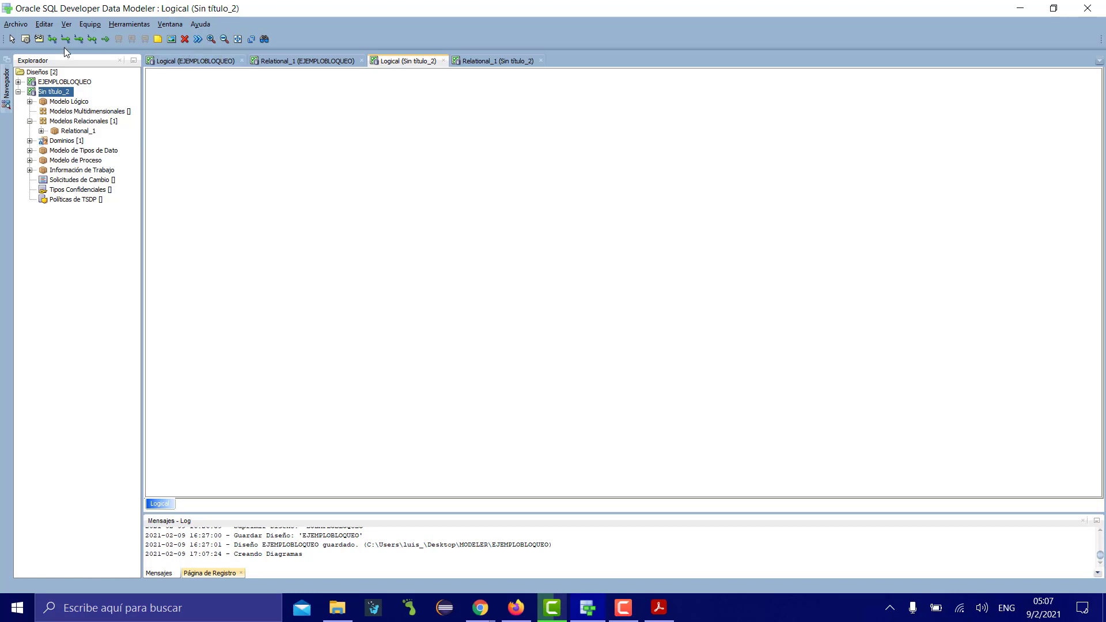
pyautogui.click(25, 39)
pyautogui.moveTo(220, 121); pyautogui.dragTo(456, 297)
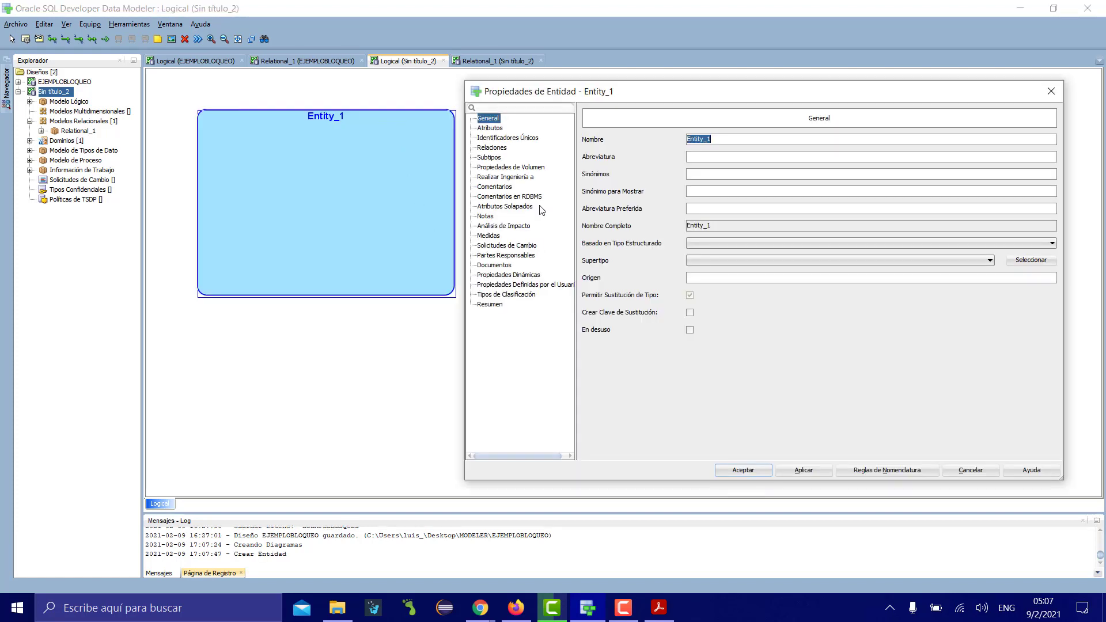
pyautogui.write('PRO')
pyautogui.press('BackSpace')
pyautogui.write('SO')
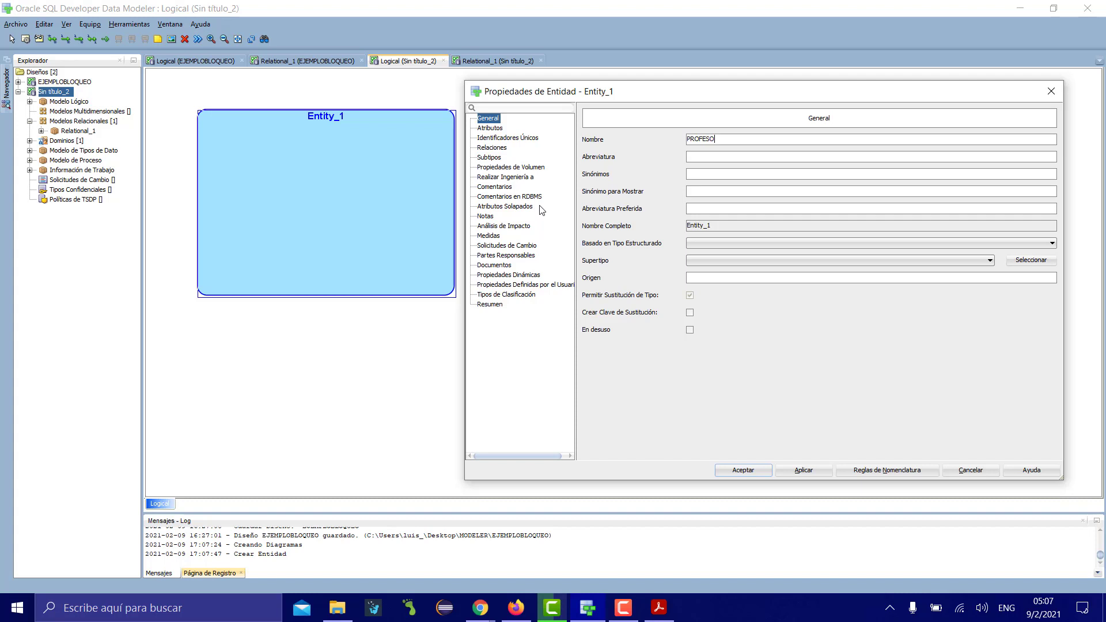
pyautogui.write('R')
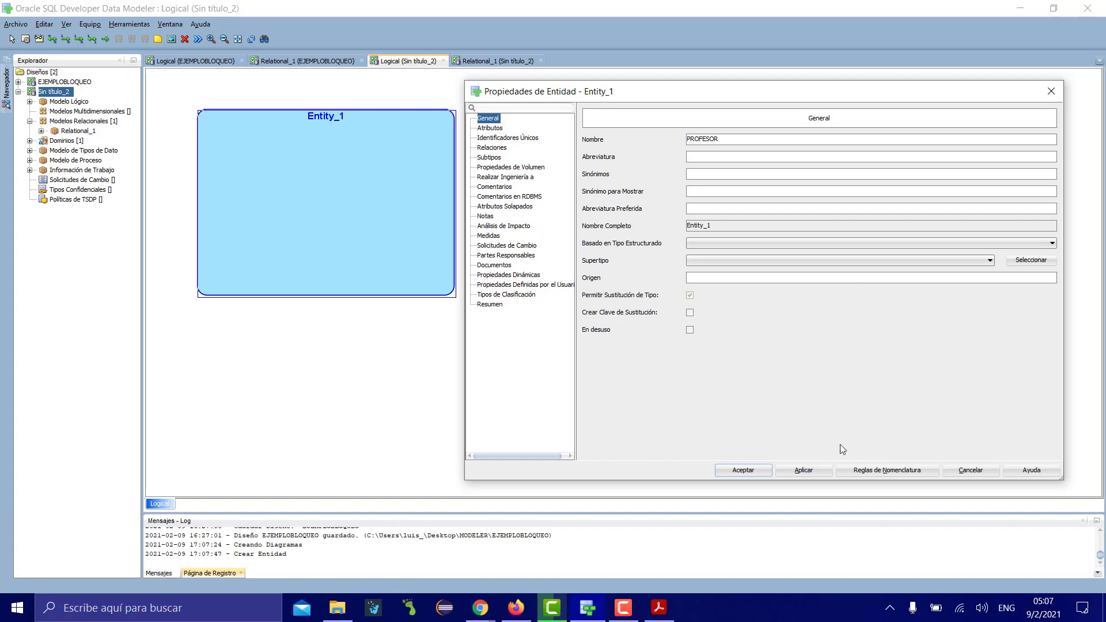
# Step: Check the FACULTY attributes in the exercise PDF and add three attributes to the PROFESOR entity
pyautogui.click(487, 128)
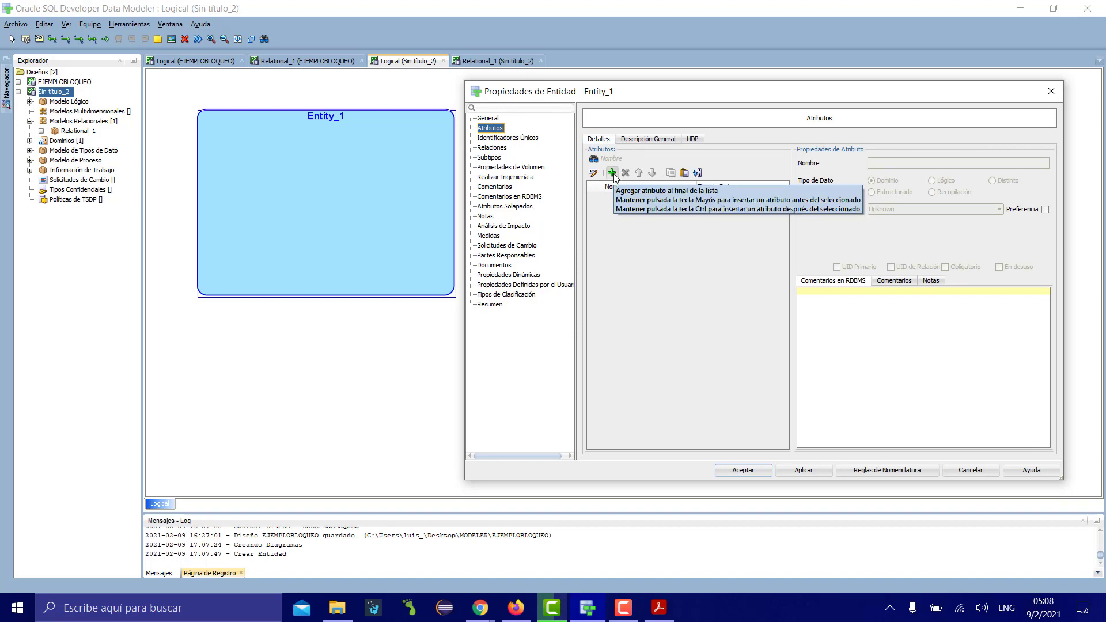
pyautogui.click(651, 609)
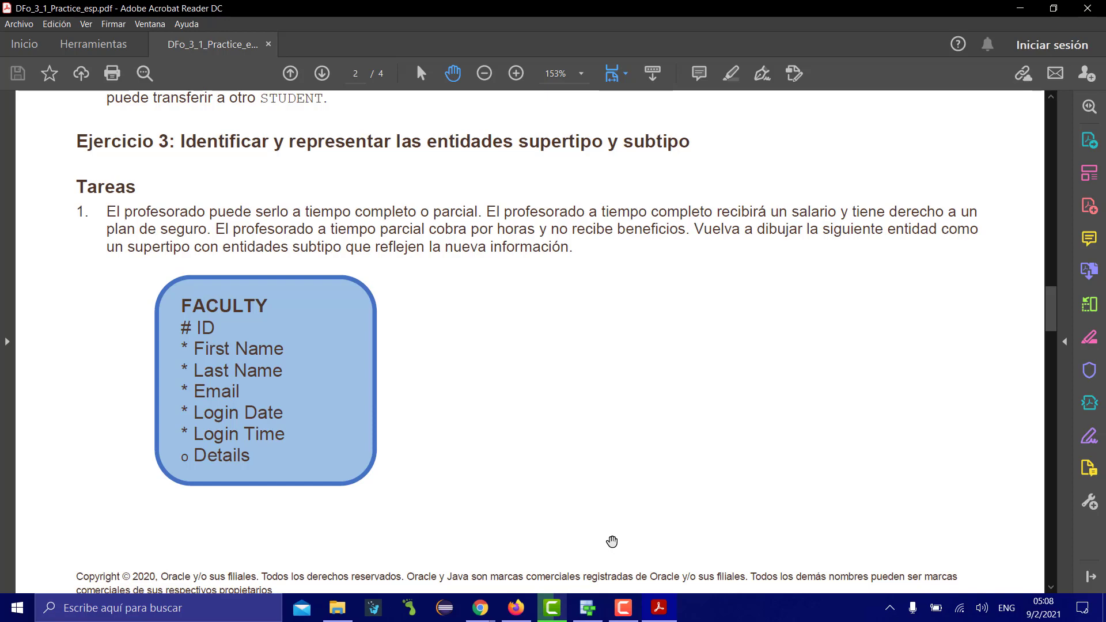
pyautogui.click(600, 611)
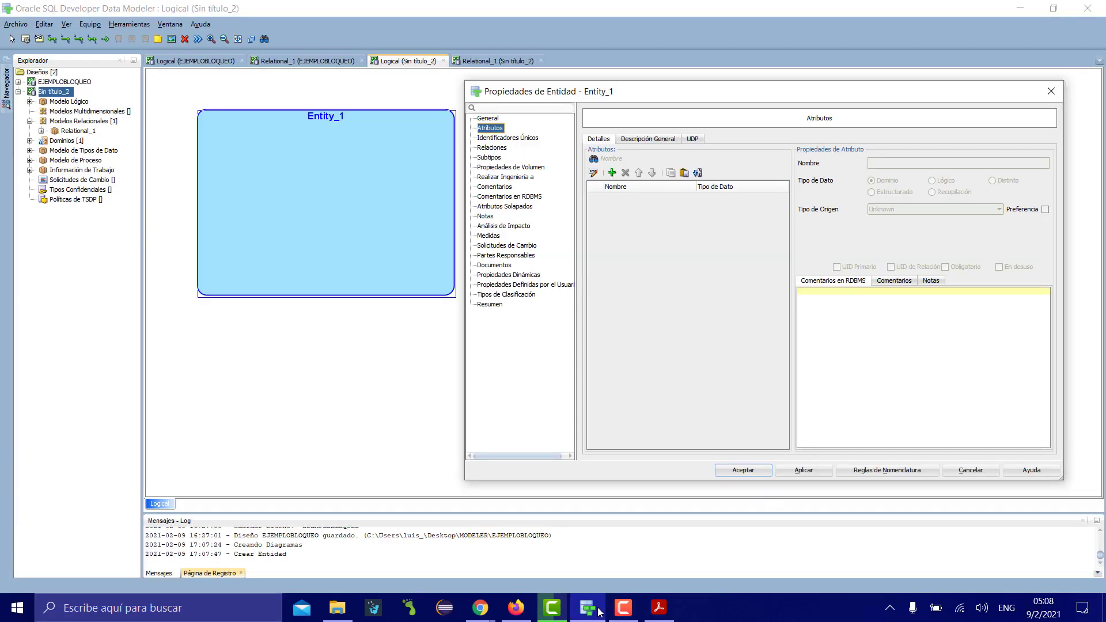
pyautogui.click(612, 172)
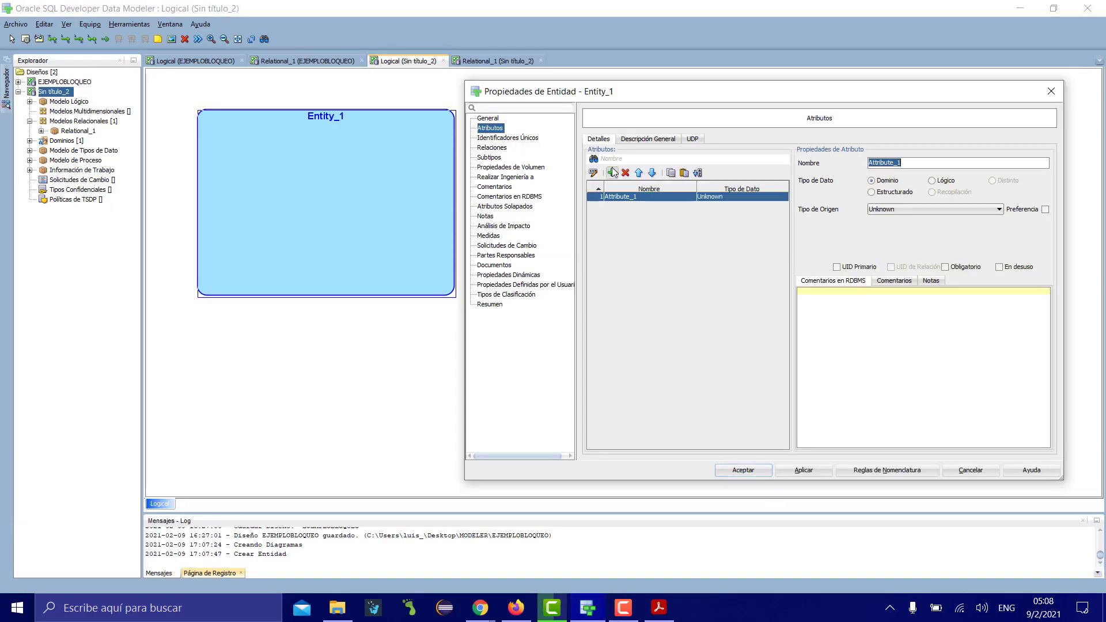
pyautogui.click(612, 173)
pyautogui.click(612, 172)
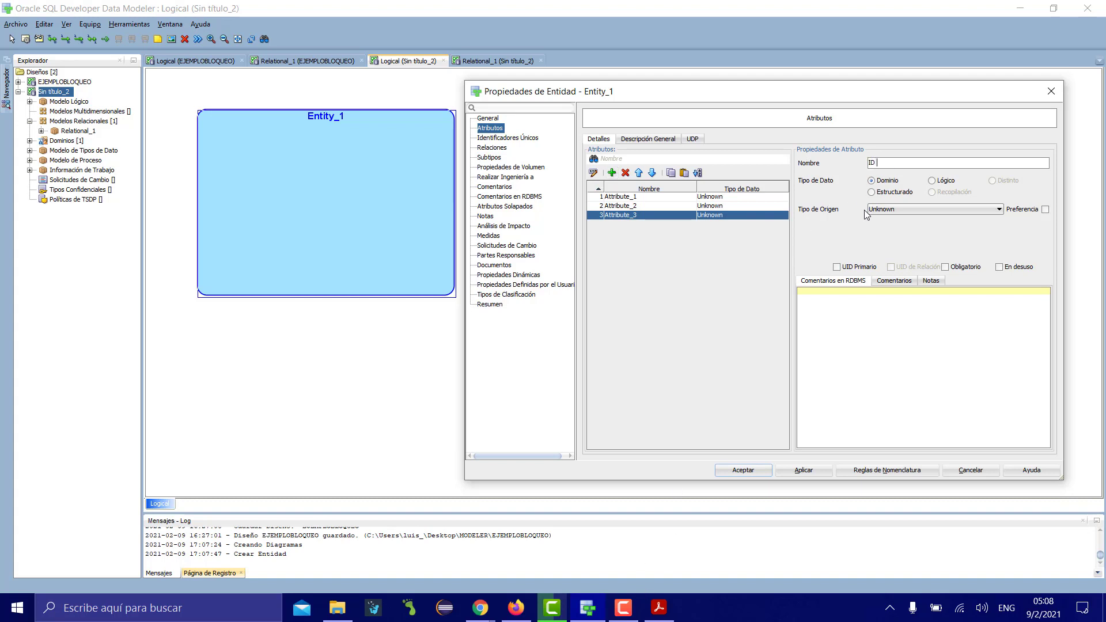
# Step: Name the third attribute ID PROFESOR and give it the logical data type VARCHAR
pyautogui.write('PROFESOR')
pyautogui.click(838, 268)
pyautogui.click(934, 180)
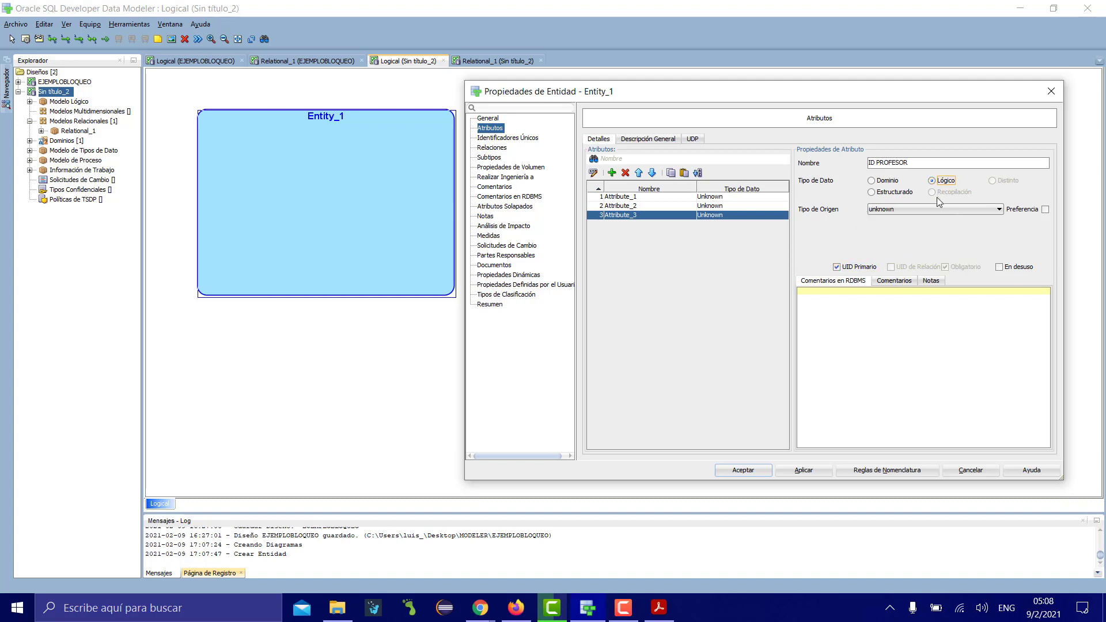
pyautogui.click(937, 204)
pyautogui.press('v')
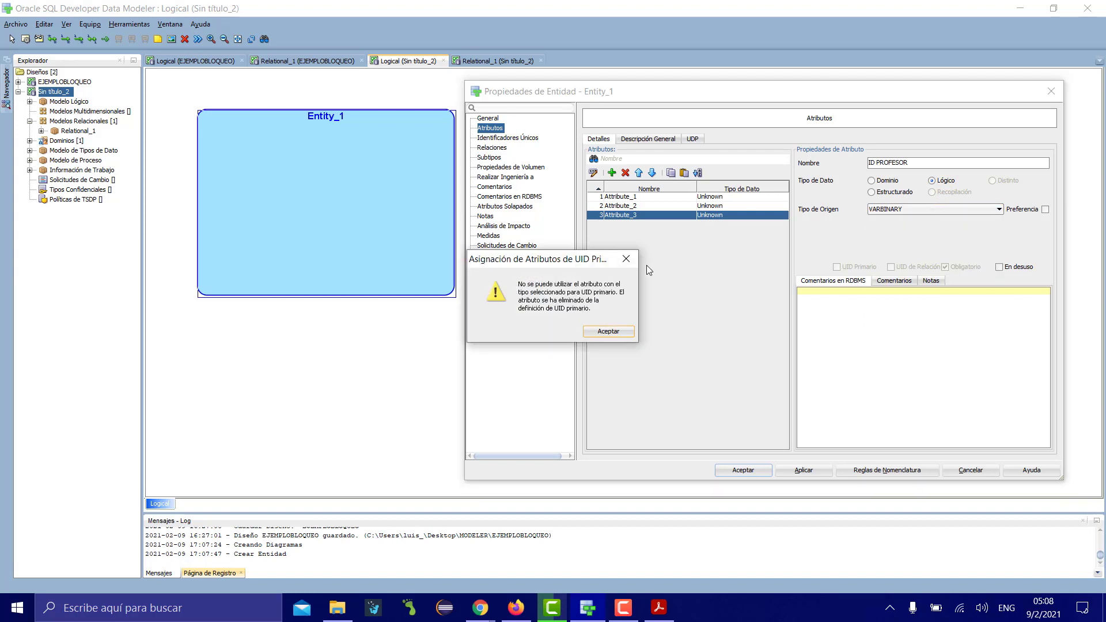
pyautogui.click(627, 259)
pyautogui.click(953, 211)
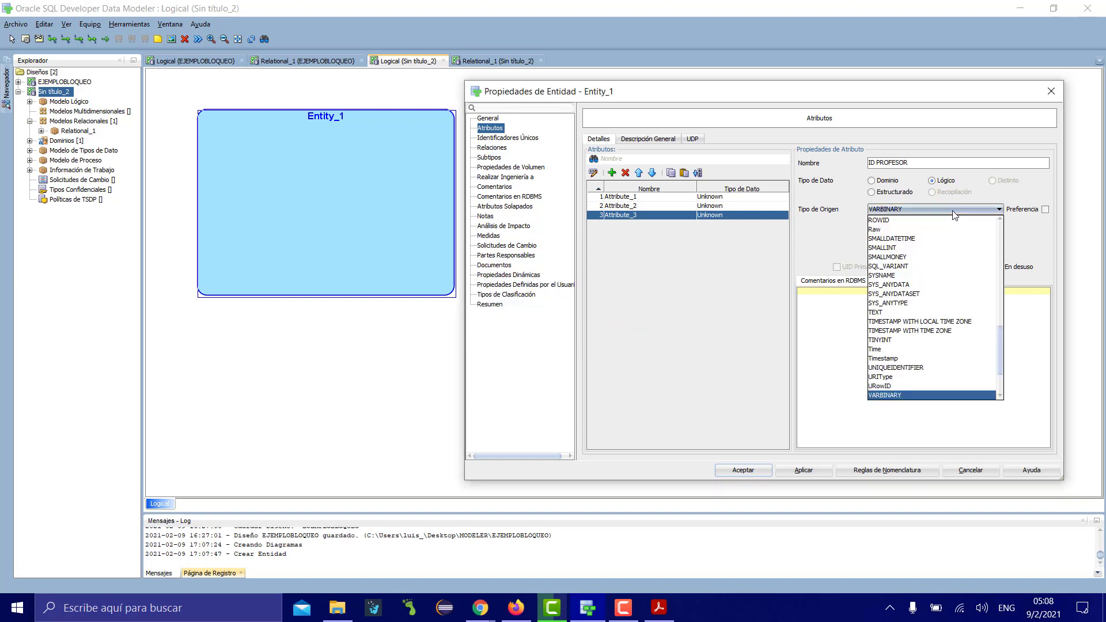
pyautogui.press('Down')
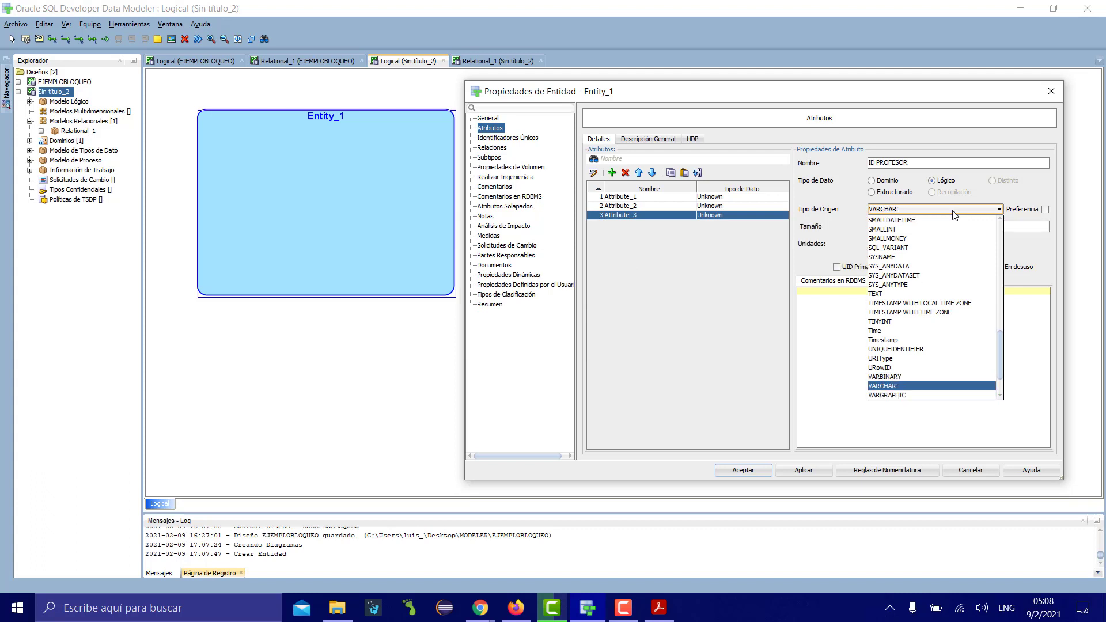
pyautogui.press('Return')
# Step: Define ID PROFESOR as a primary UID with size 5 CHAR, and move it to the start of the attribute list
pyautogui.click(931, 228)
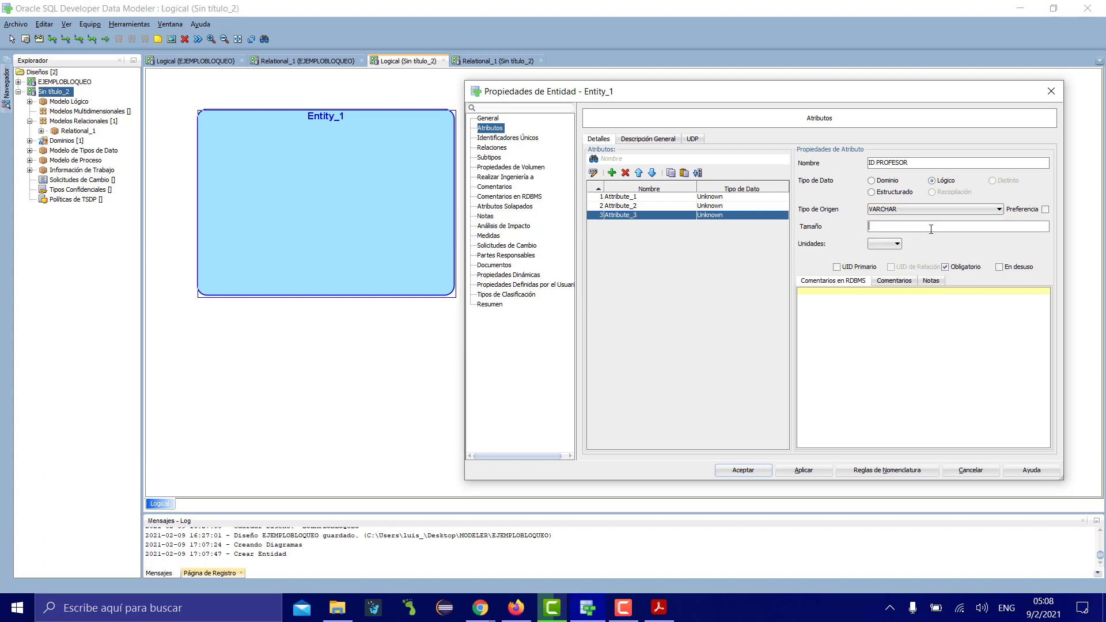
pyautogui.write('5')
pyautogui.click(895, 244)
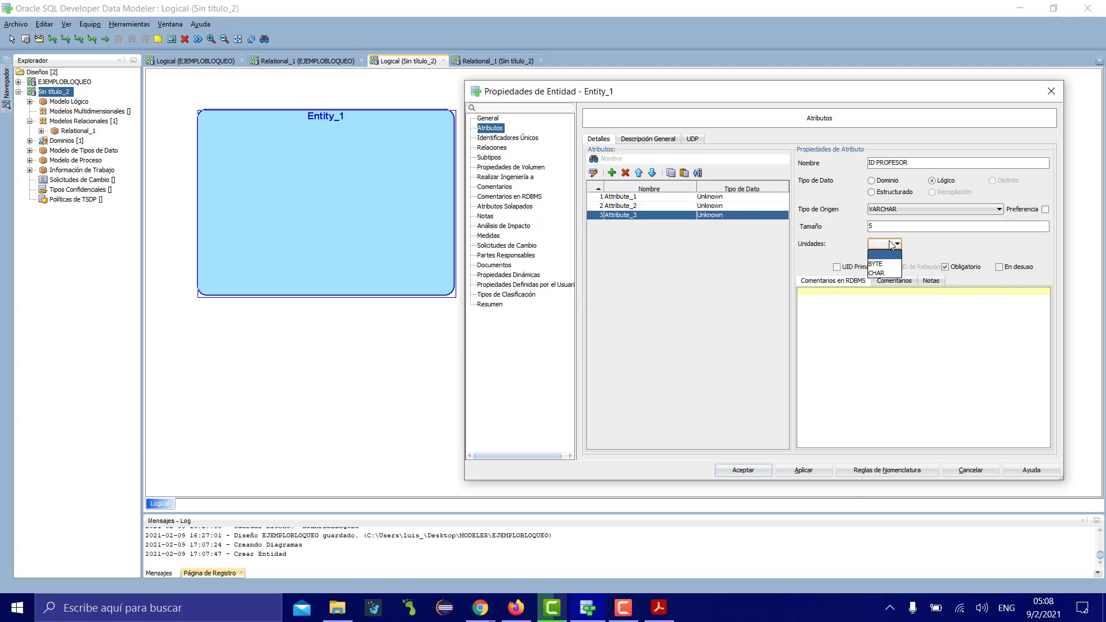
pyautogui.click(882, 275)
pyautogui.click(836, 267)
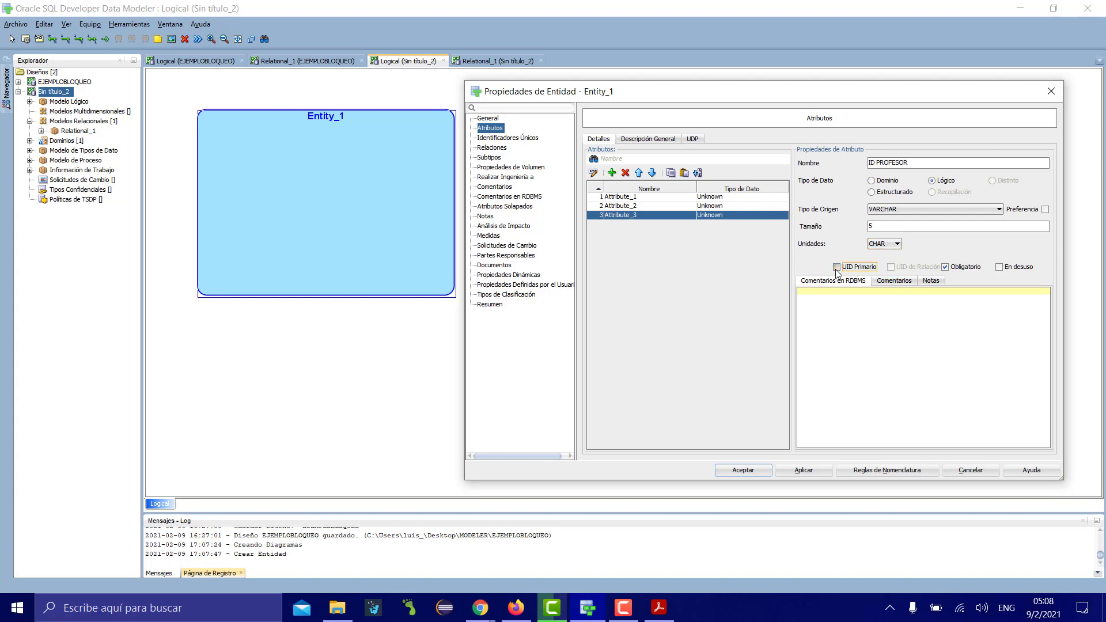
pyautogui.click(804, 469)
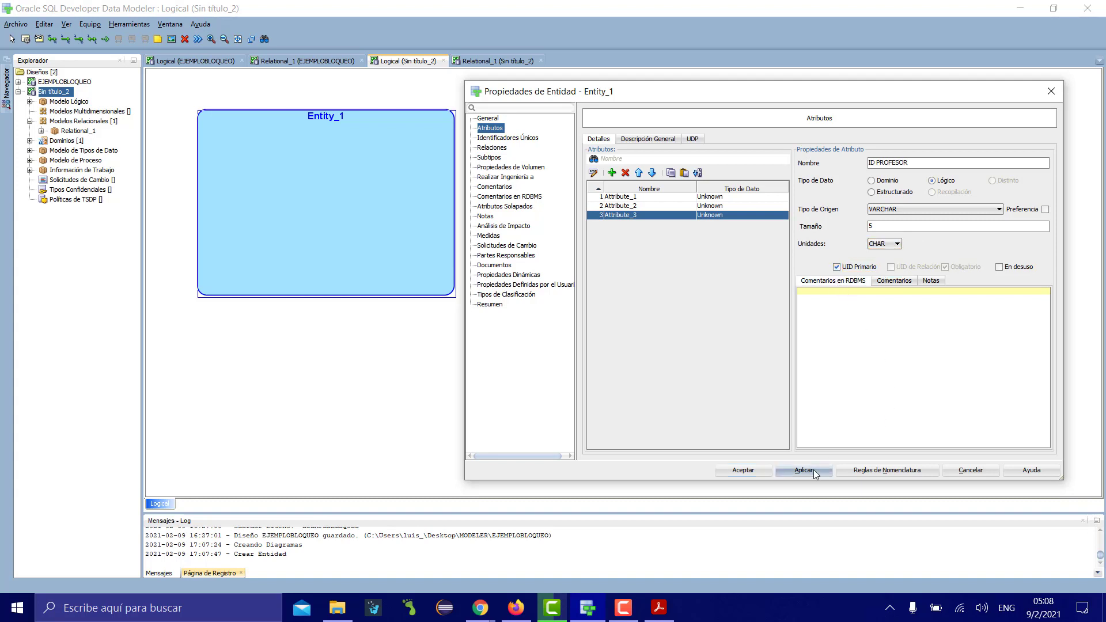
pyautogui.click(639, 173)
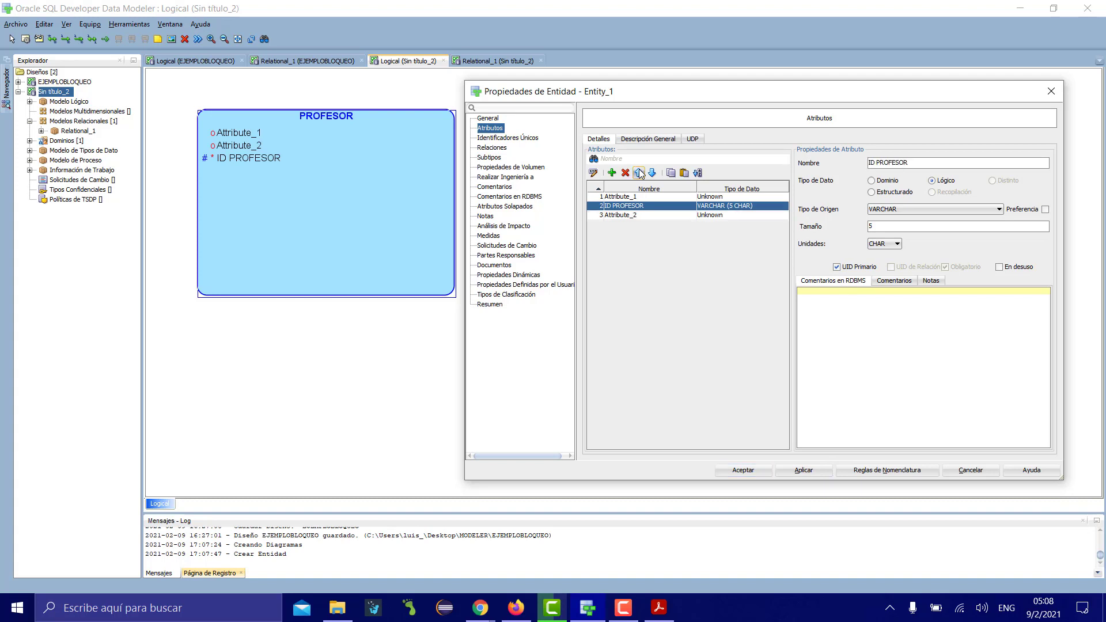
pyautogui.click(639, 173)
# Step: Rename Attribute_1 to NOMBRE PROFESOR and give it the logical data type VARCHAR
pyautogui.click(635, 207)
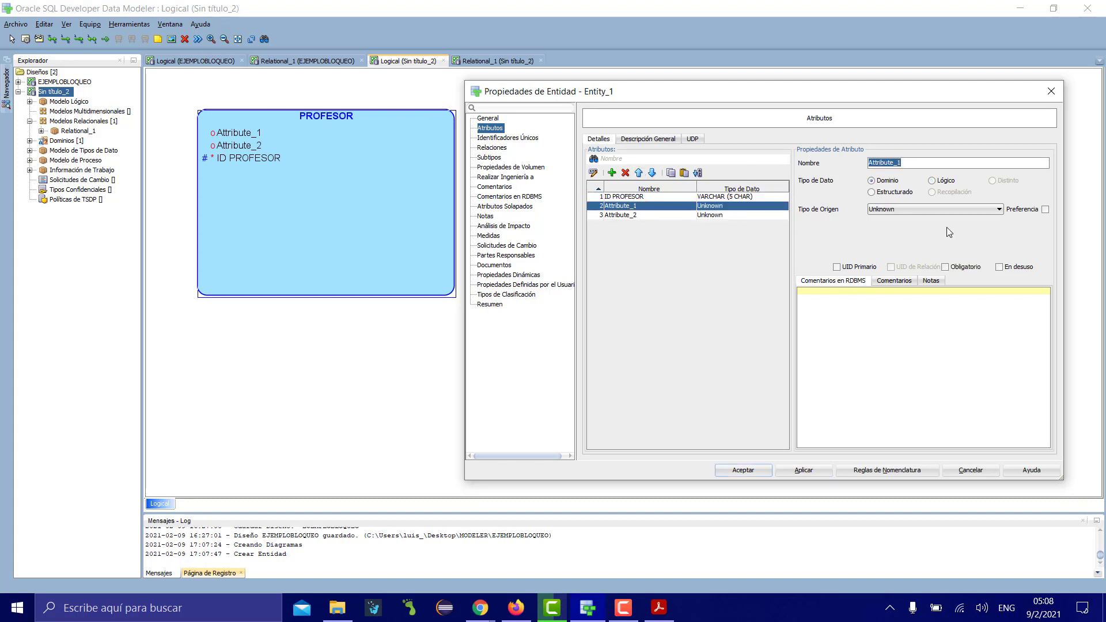
pyautogui.write('NOMBRE PROFESOR')
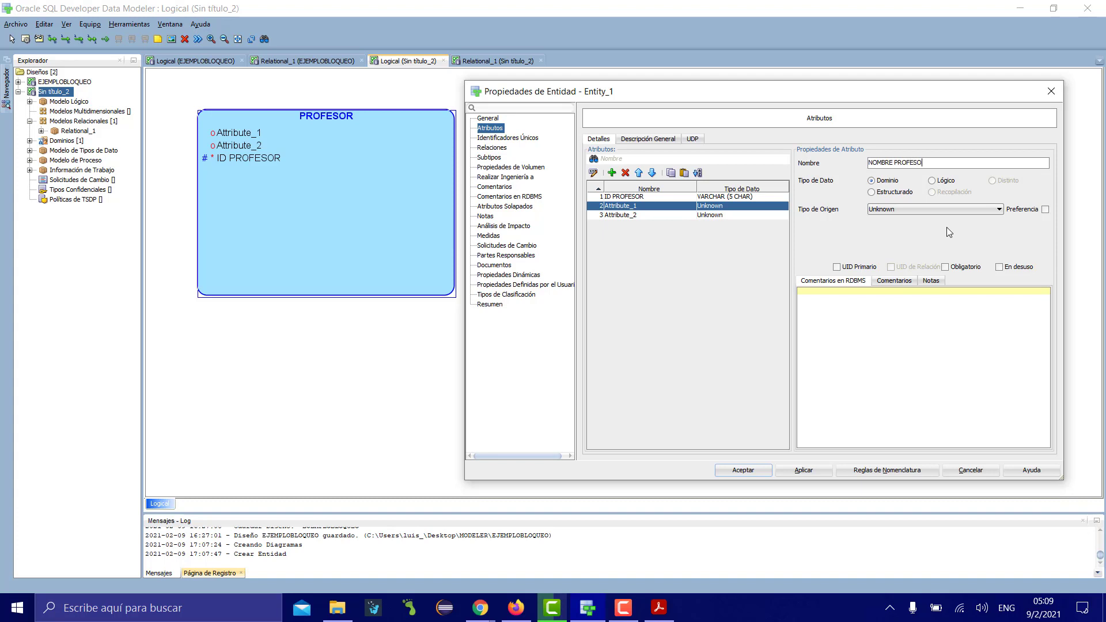
pyautogui.click(932, 180)
pyautogui.click(929, 209)
pyautogui.press('v')
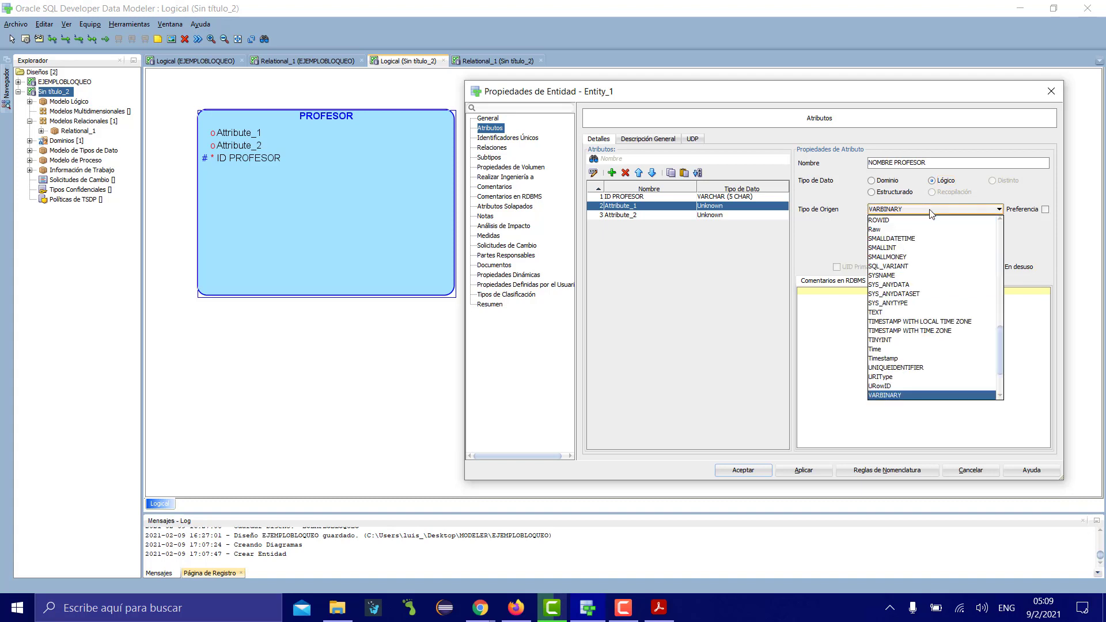
pyautogui.press('v')
pyautogui.press('Return')
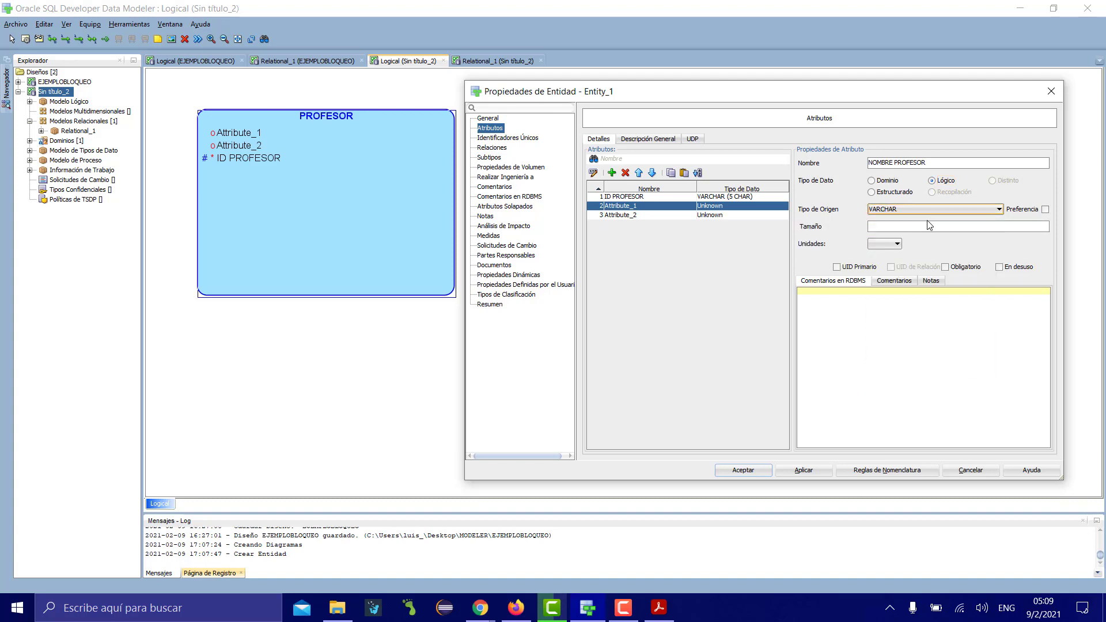
# Step: Set NOMBRE PROFESOR's size to 10 CHAR, make it mandatory and apply the changes
pyautogui.click(929, 225)
pyautogui.click(885, 243)
pyautogui.click(883, 270)
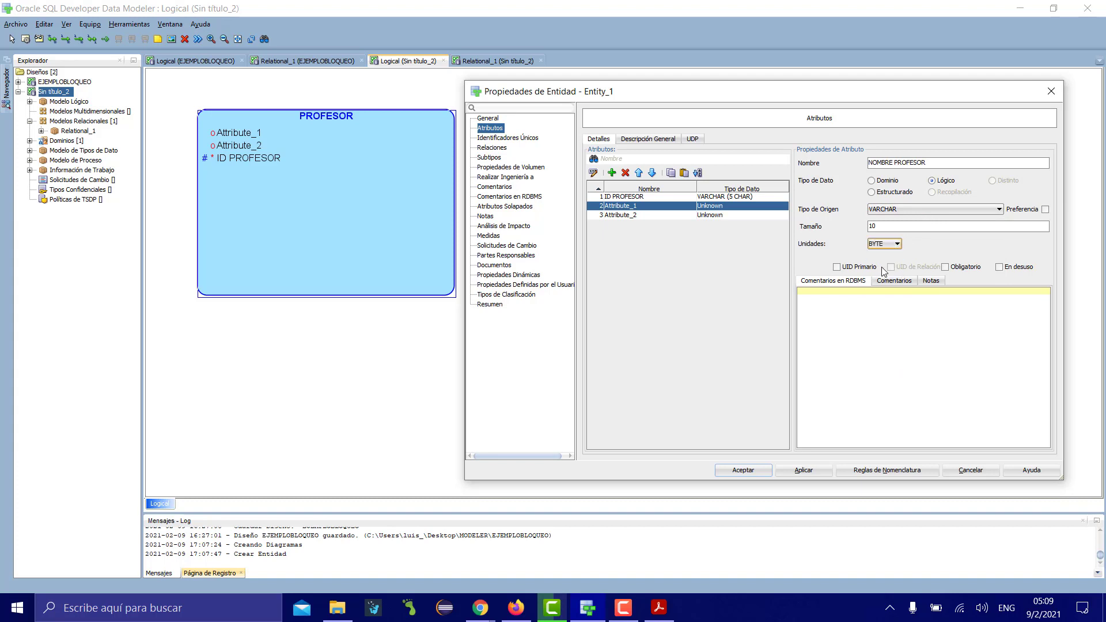
pyautogui.click(885, 244)
pyautogui.click(885, 273)
pyautogui.click(806, 471)
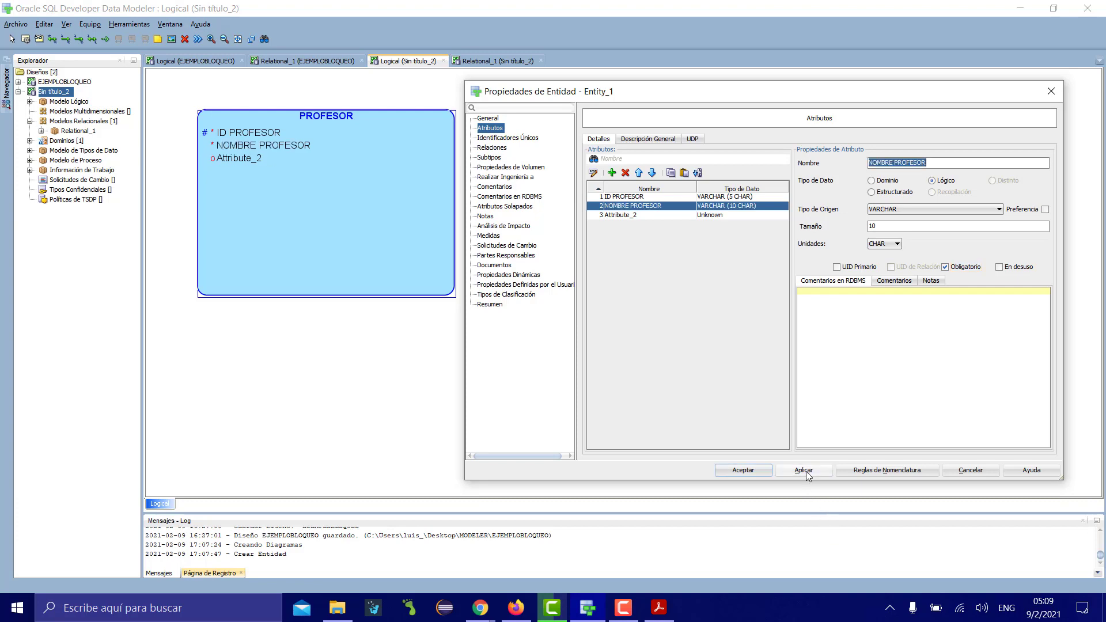
# Step: Rename the remaining unnamed attribute, Attribute_2, to APELLIDO PROFESOR
pyautogui.doubleClick(639, 216)
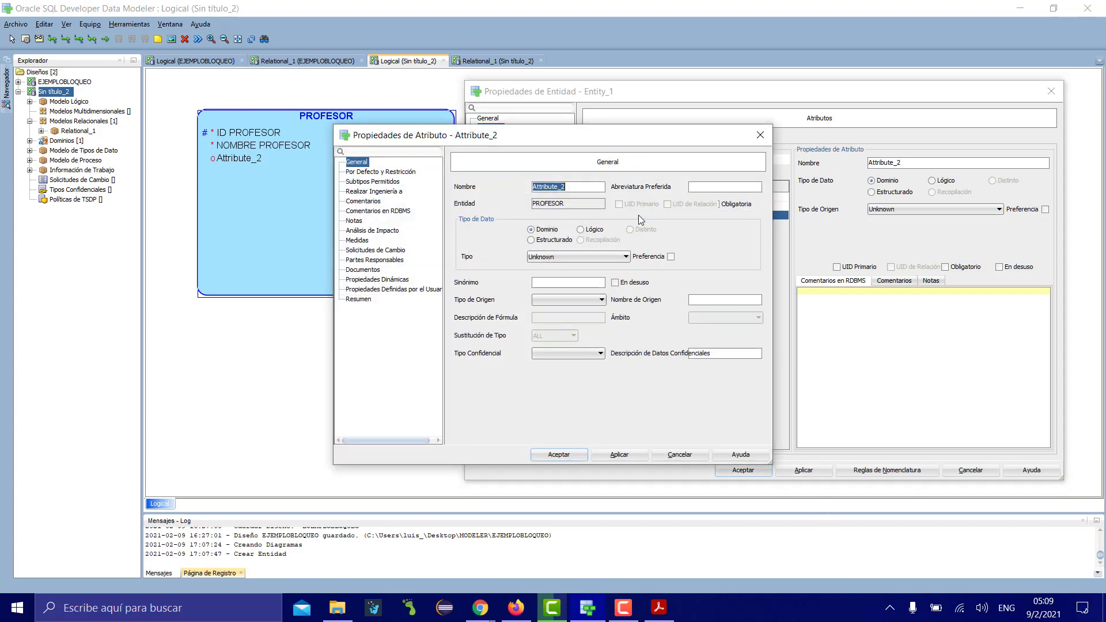
pyautogui.click(760, 135)
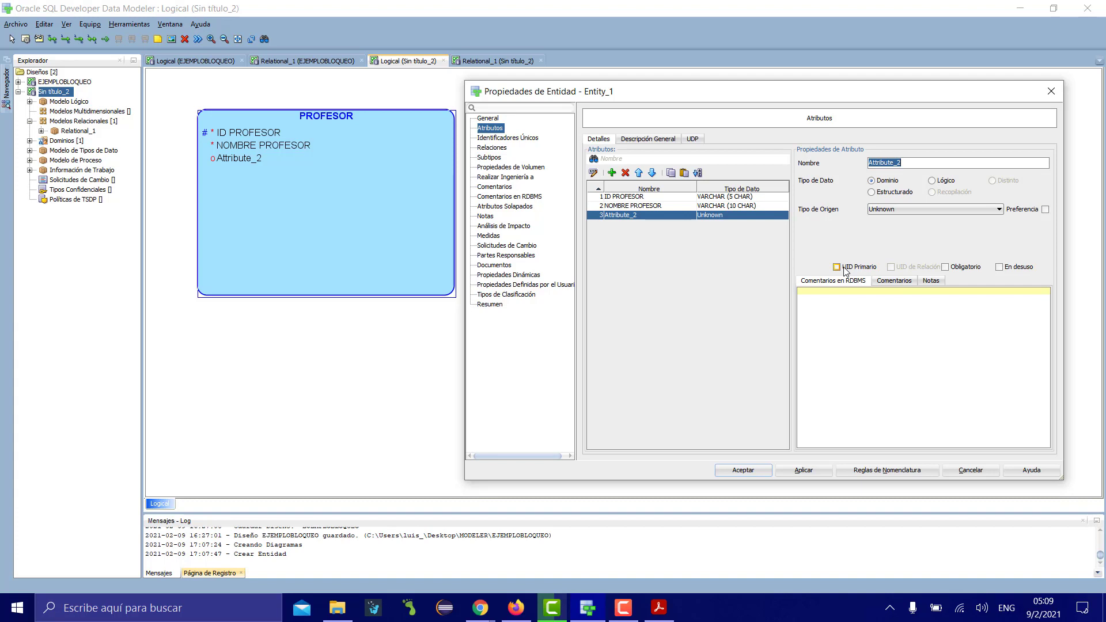
pyautogui.write('APEL')
pyautogui.write('LIDO DOC')
pyautogui.write('T')
pyautogui.press('BackSpace')
pyautogui.press('BackSpace')
pyautogui.press('BackSpace')
pyautogui.press('BackSpace')
pyautogui.write('PROFESOR')
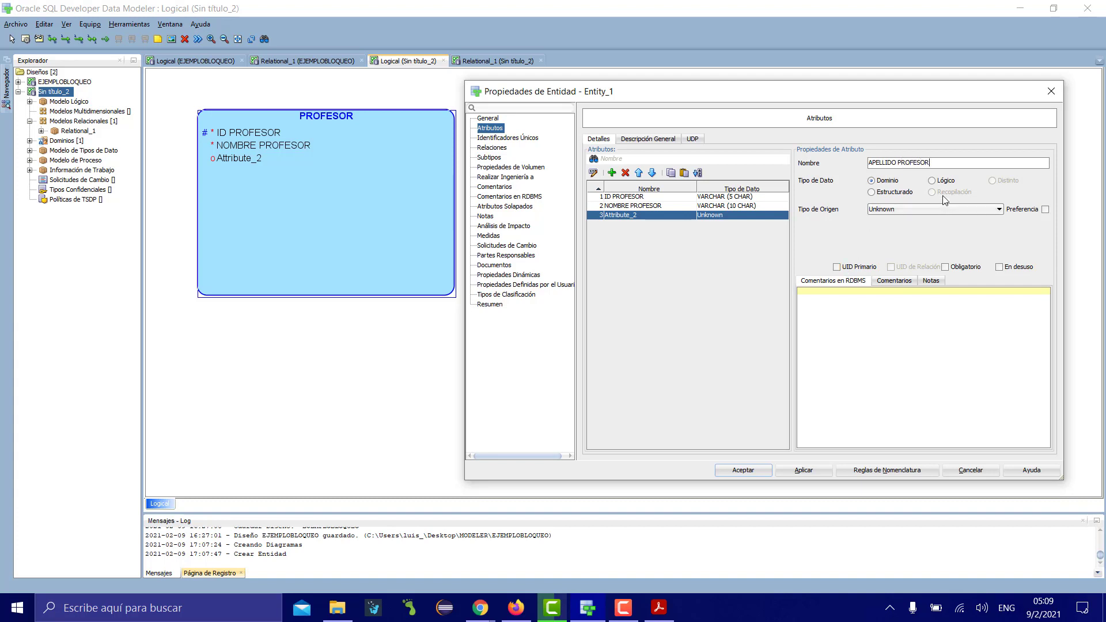
# Step: Make APELLIDO PROFESOR a mandatory logical VARCHAR of 10 CHAR, and accept the PROFESOR entity's properties
pyautogui.click(932, 181)
pyautogui.click(931, 210)
pyautogui.press('v')
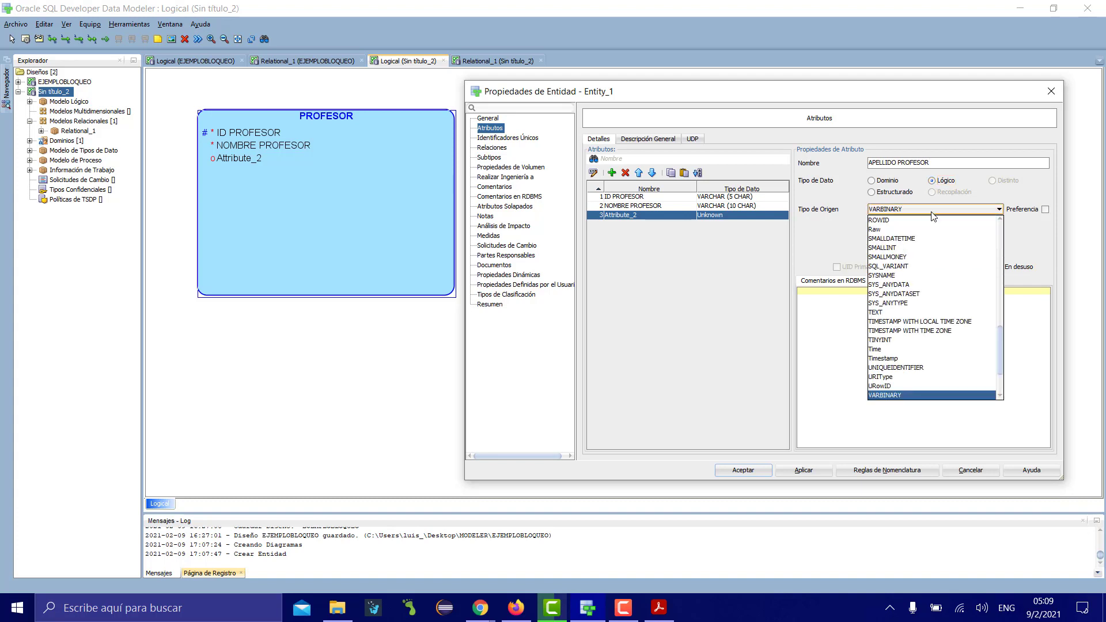
pyautogui.press('Return')
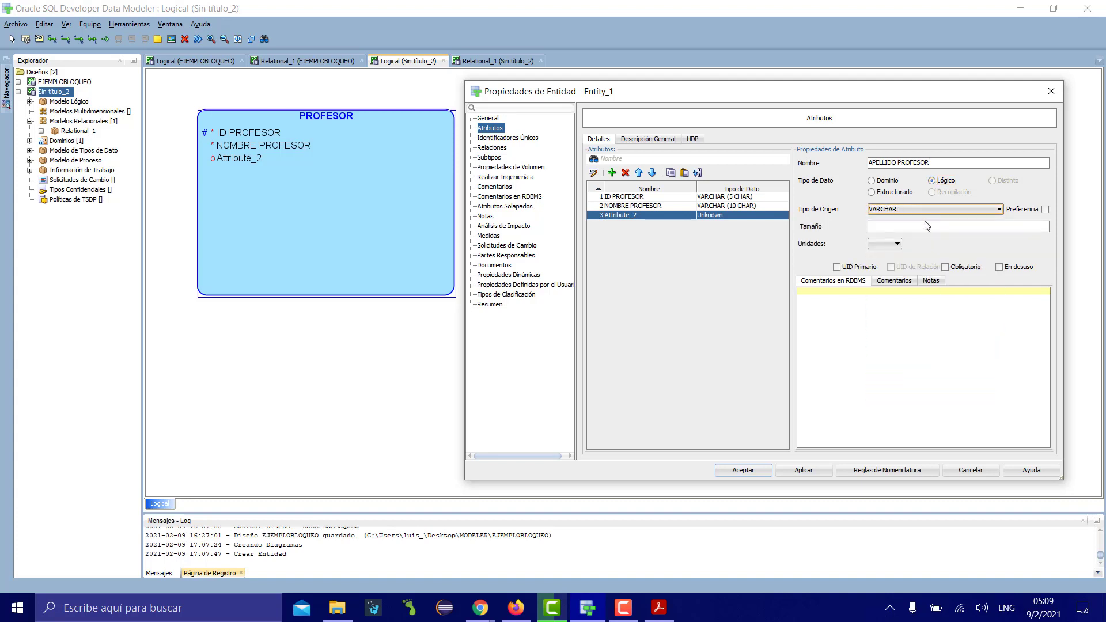
pyautogui.click(926, 225)
pyautogui.click(897, 244)
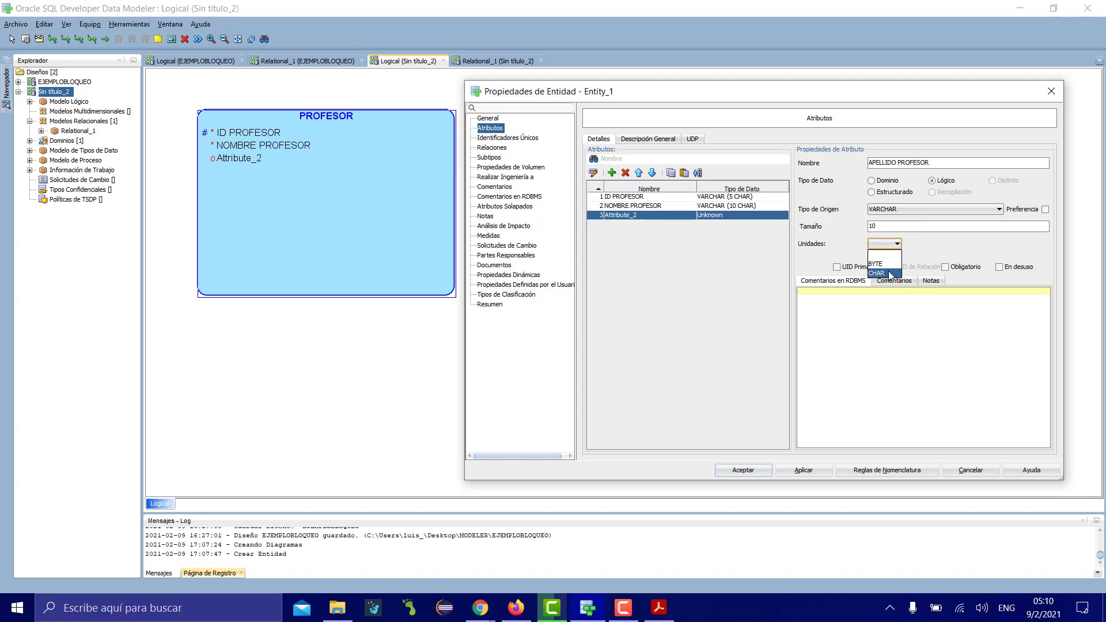
pyautogui.click(891, 275)
pyautogui.click(946, 267)
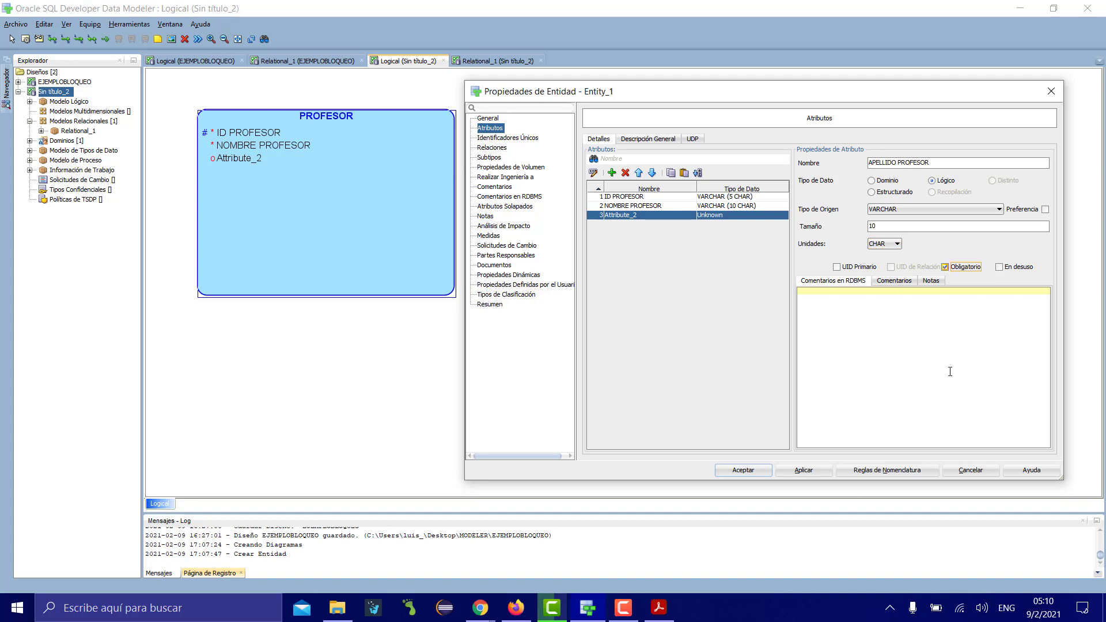
pyautogui.click(807, 471)
pyautogui.click(753, 472)
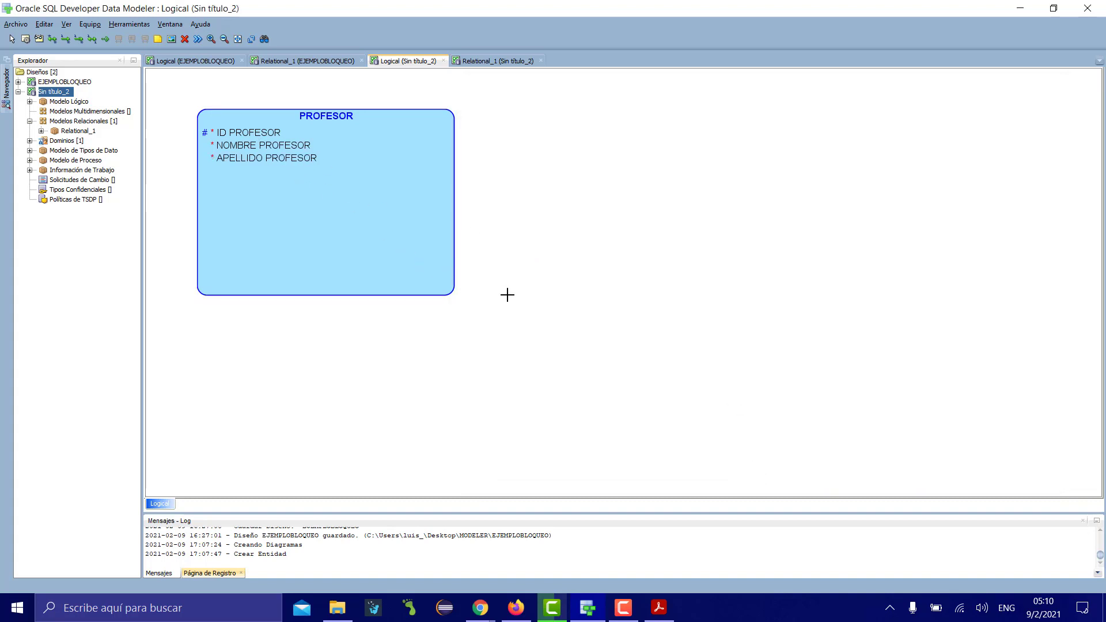
pyautogui.click(11, 38)
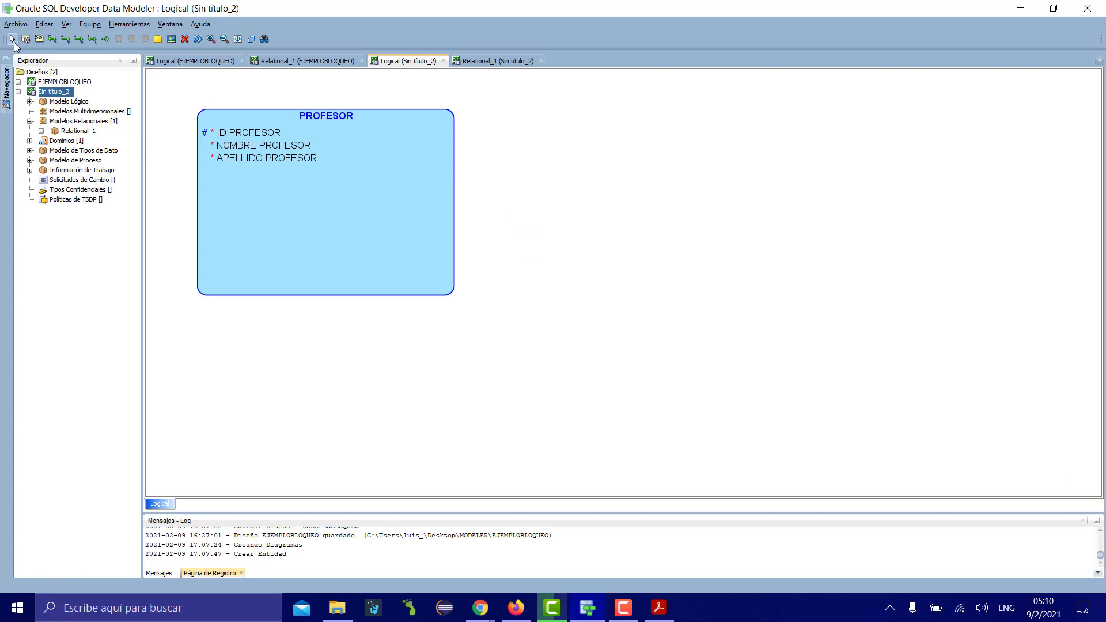
# Step: Enlarge the PROFESOR entity's box in the logical diagram to leave room for the subtypes
pyautogui.click(362, 294)
pyautogui.moveTo(455, 295); pyautogui.dragTo(667, 417)
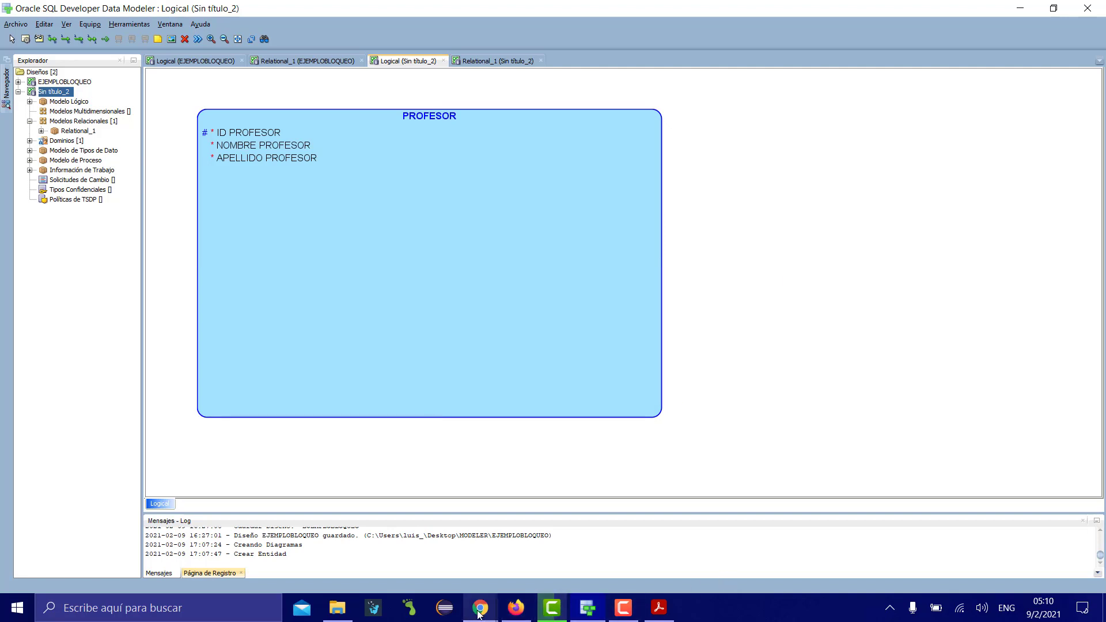
# Step: Review the FACULTY supertype and subtype exercise in the practice PDF in Acrobat Reader, and return to the logical diagram in Data Modeler
pyautogui.moveTo(514, 606)
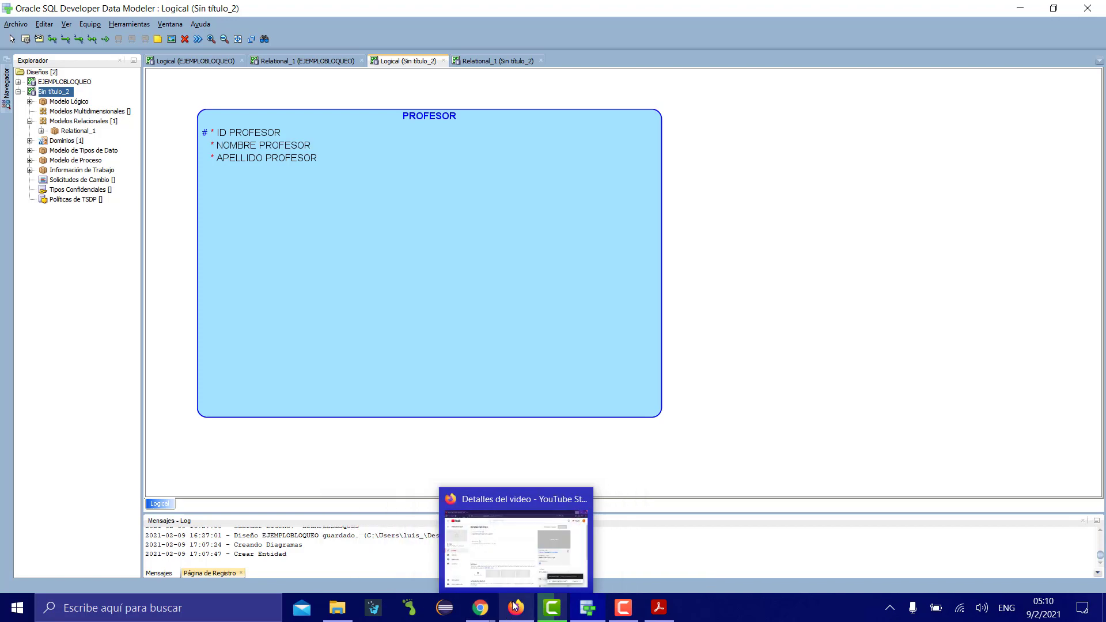
pyautogui.click(658, 608)
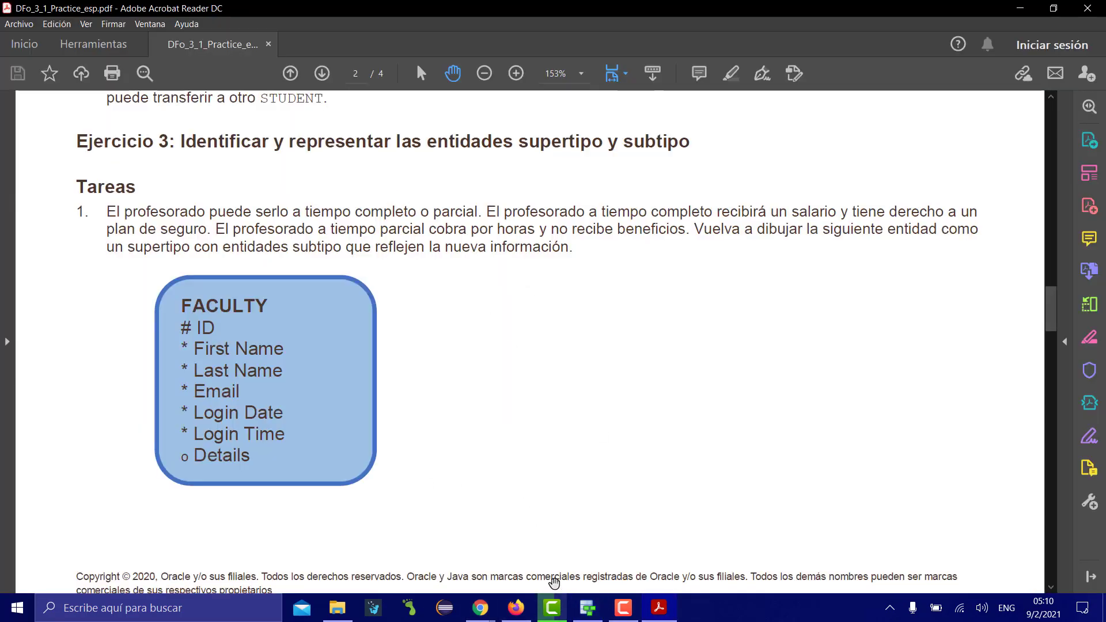
pyautogui.click(519, 612)
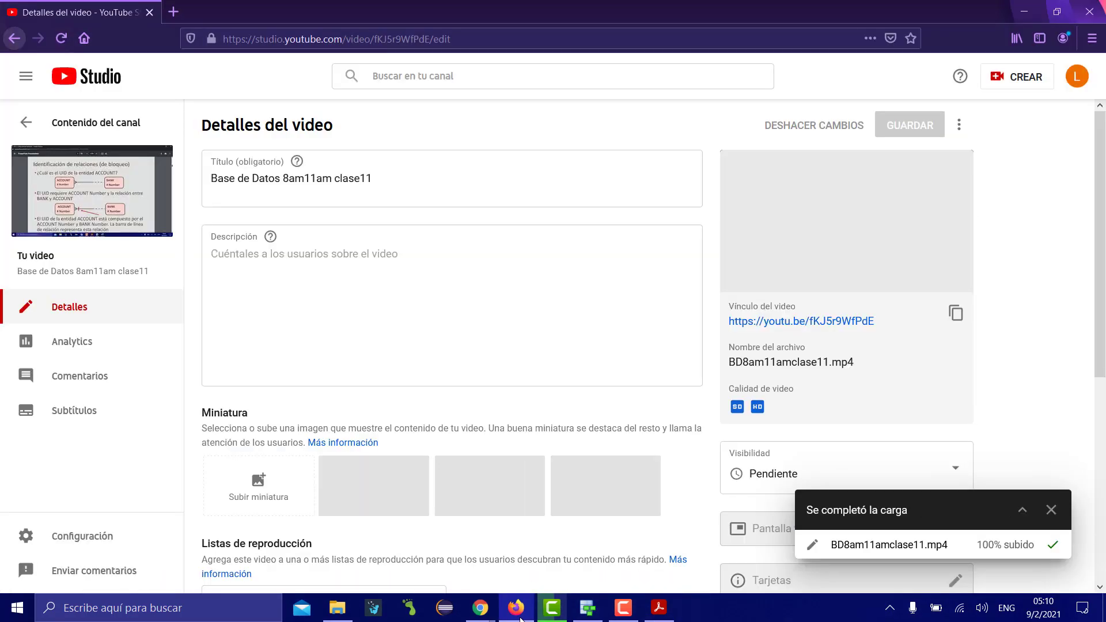
pyautogui.hotkey('alt', 'Tab')
pyautogui.hotkey('alt', 'Tab')
pyautogui.press('Tab')
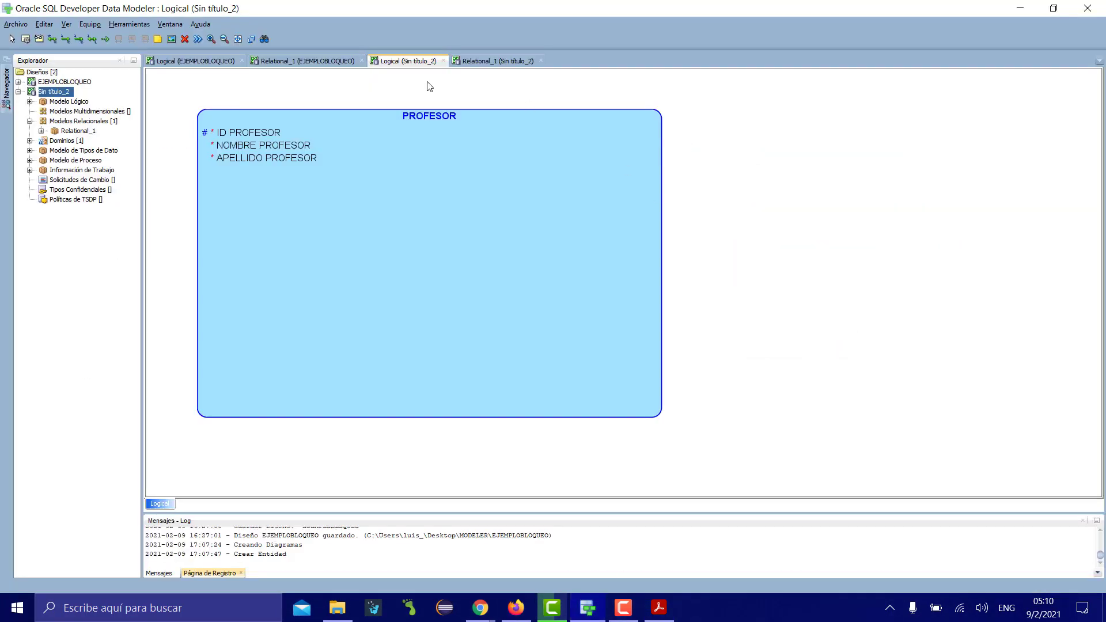
# Step: Create an entity named TIEMPO COMPLETO beside PROFESOR and add its first attribute
pyautogui.click(25, 39)
pyautogui.click(768, 140)
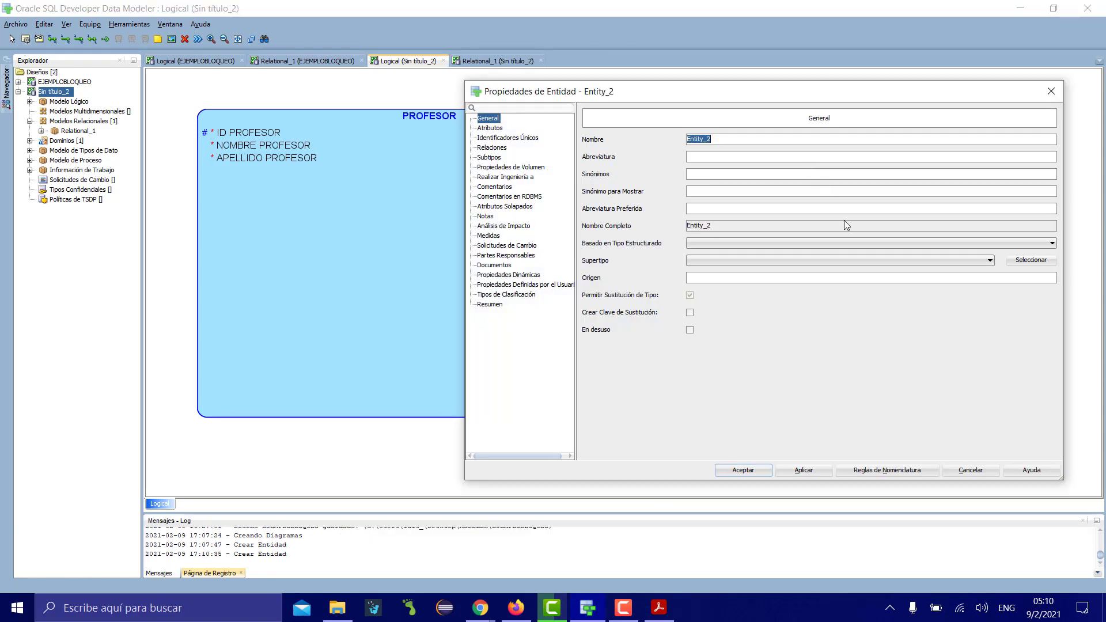
pyautogui.write('TIEMPO COMPLETO')
pyautogui.click(493, 129)
pyautogui.click(611, 173)
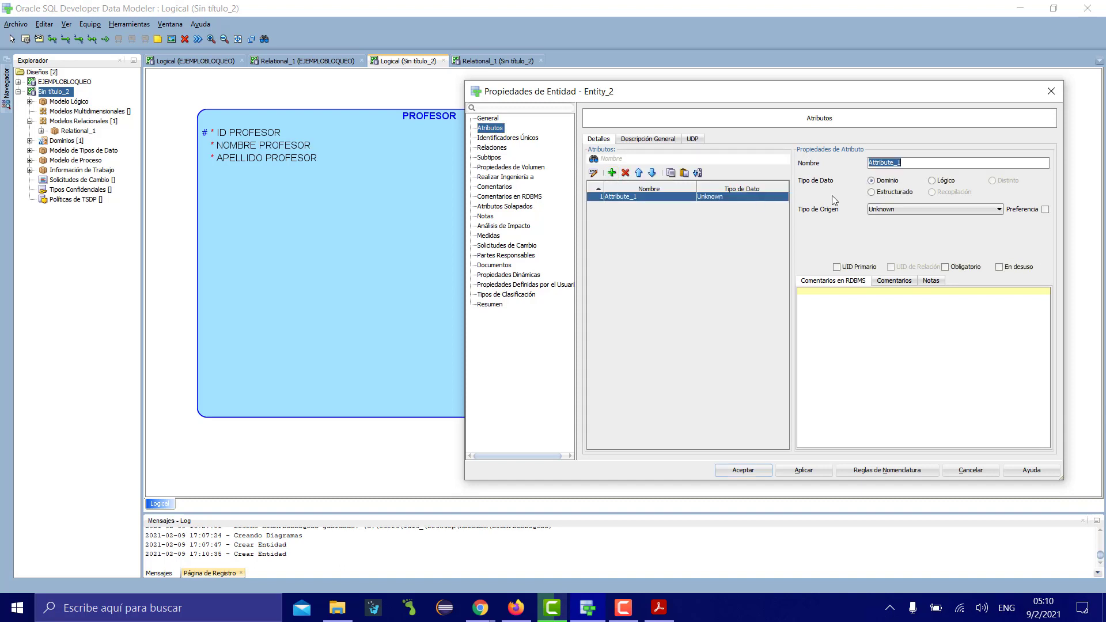
# Step: Name the new attribute ID P TIEMPO COMPLETO and make it a primary UID with logical type VARCHAR of 5 CHAR
pyautogui.write('ID P TIEMPO COMPLETO')
pyautogui.click(932, 180)
pyautogui.click(931, 208)
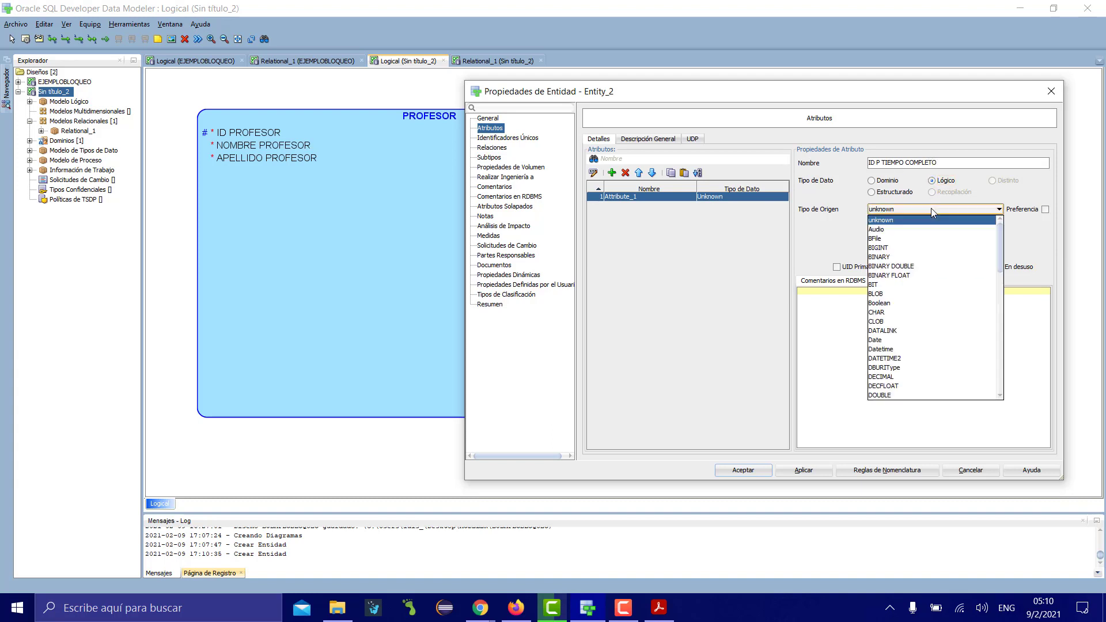
pyautogui.press('v')
pyautogui.press('Return')
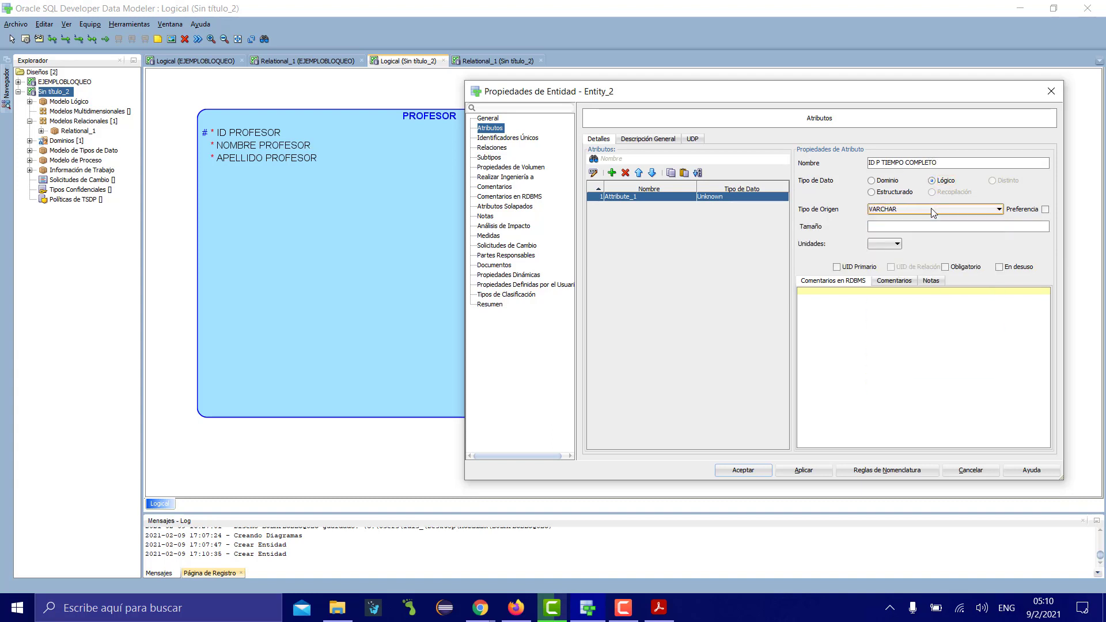
pyautogui.click(922, 227)
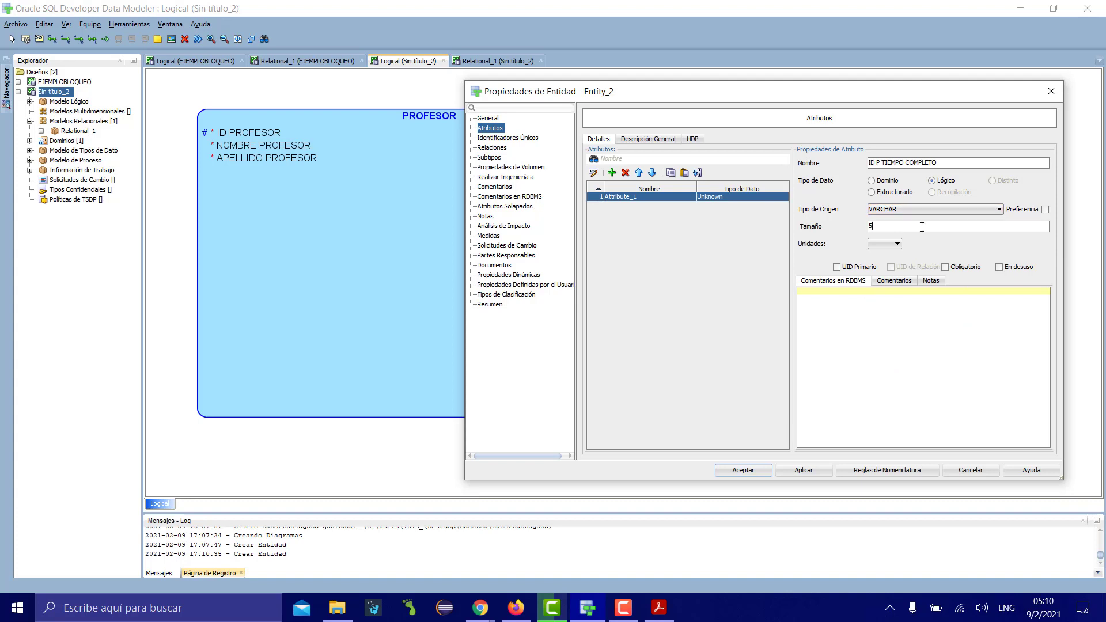
pyautogui.click(896, 243)
pyautogui.click(890, 274)
pyautogui.click(839, 268)
# Step: Add two more attributes to TIEMPO COMPLETO and rename Attribute_2 to SALARIO
pyautogui.click(612, 173)
pyautogui.click(612, 173)
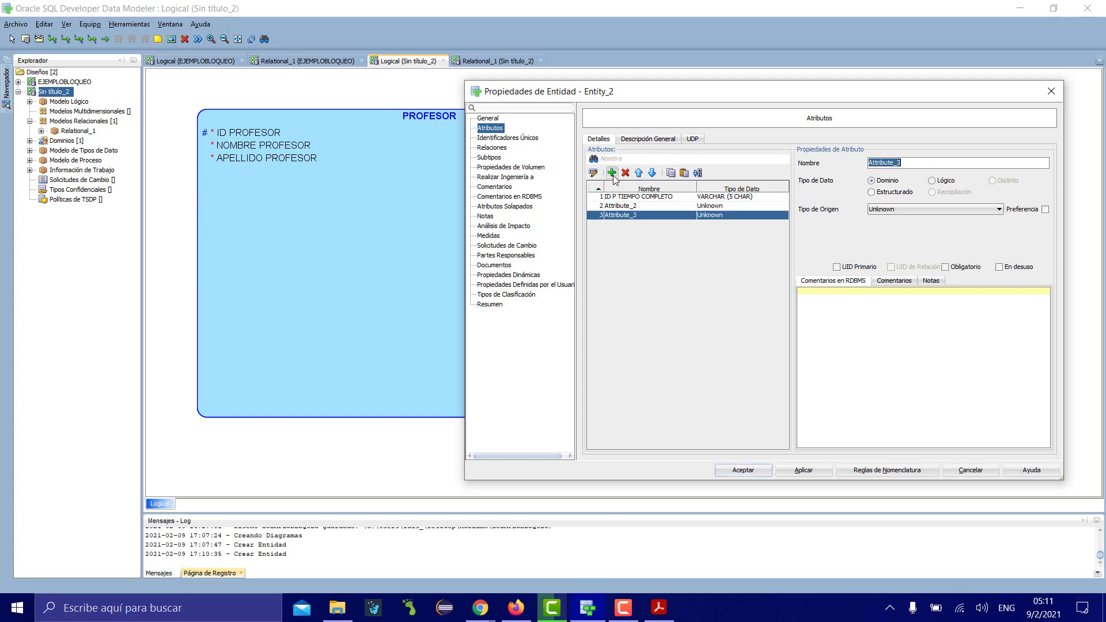
pyautogui.click(631, 206)
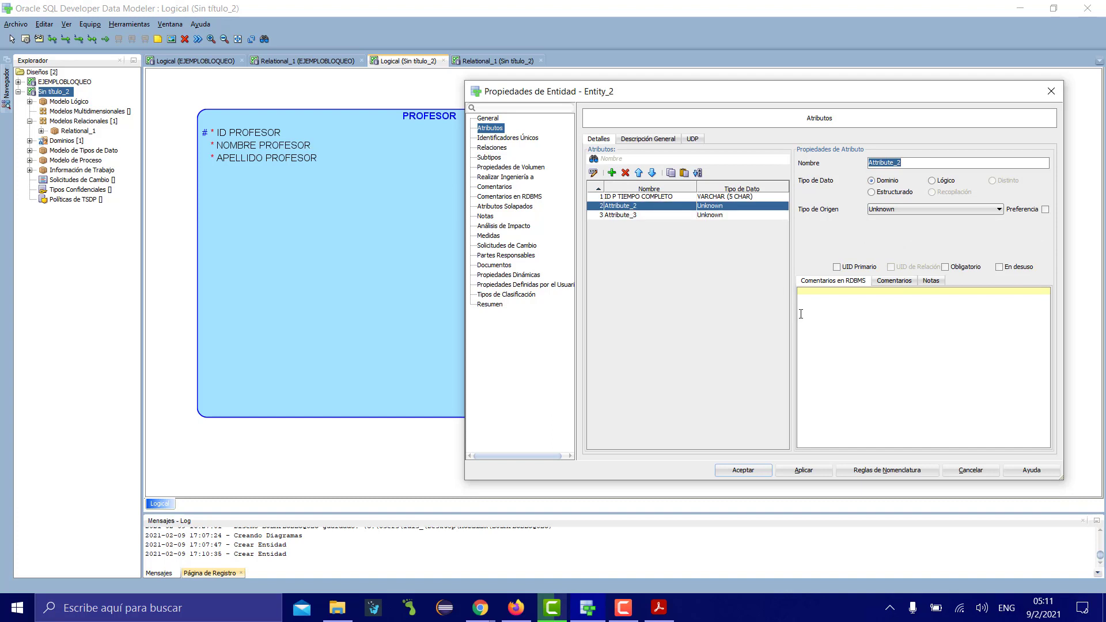
pyautogui.write('SALARIO')
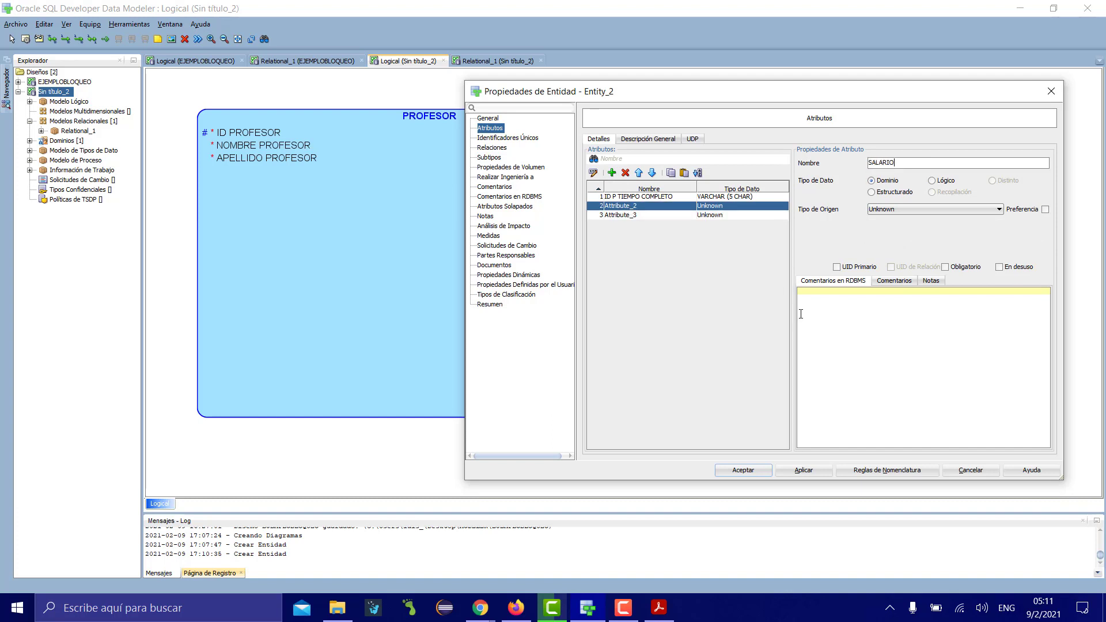
# Step: Make SALARIO a mandatory logical NUMERIC attribute with precision 5 and apply the changes
pyautogui.click(931, 180)
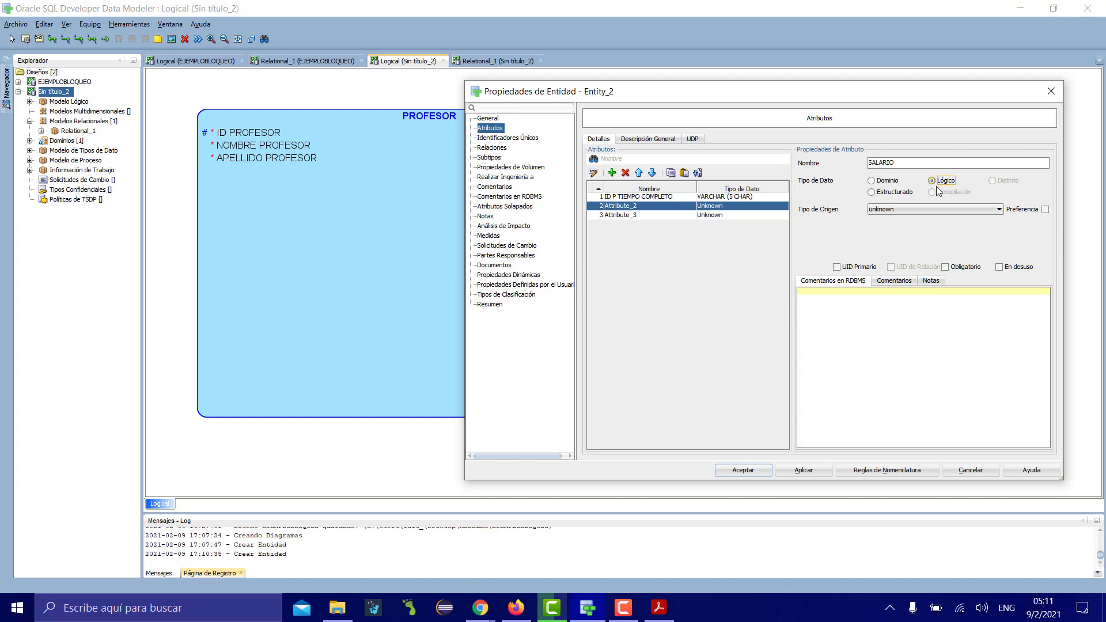
pyautogui.click(941, 210)
pyautogui.press('n')
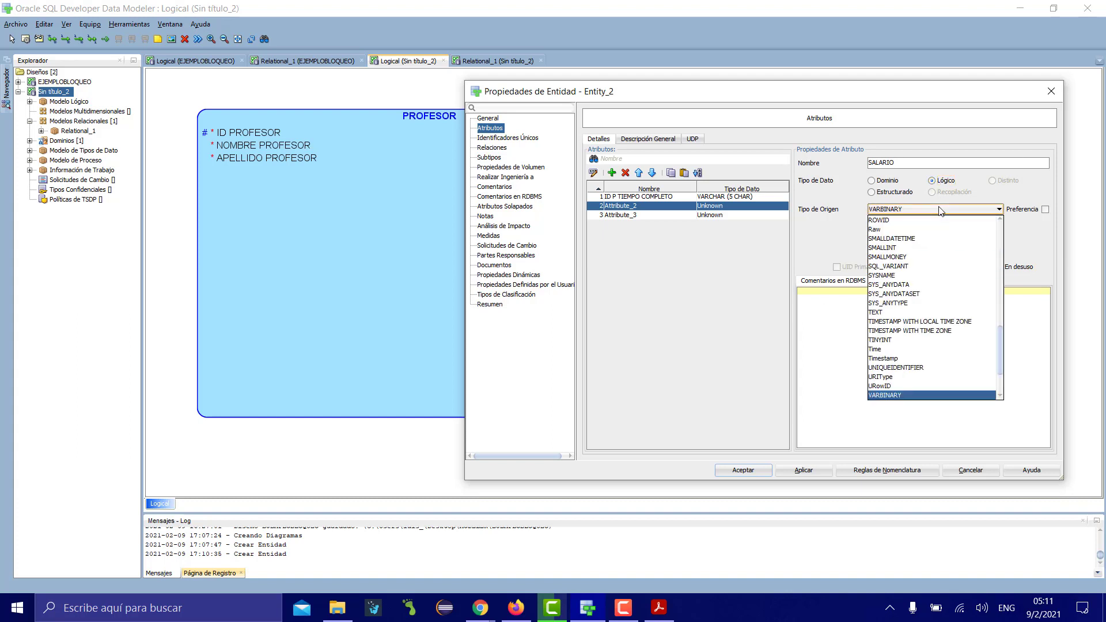
pyautogui.press('u')
pyautogui.press('Return')
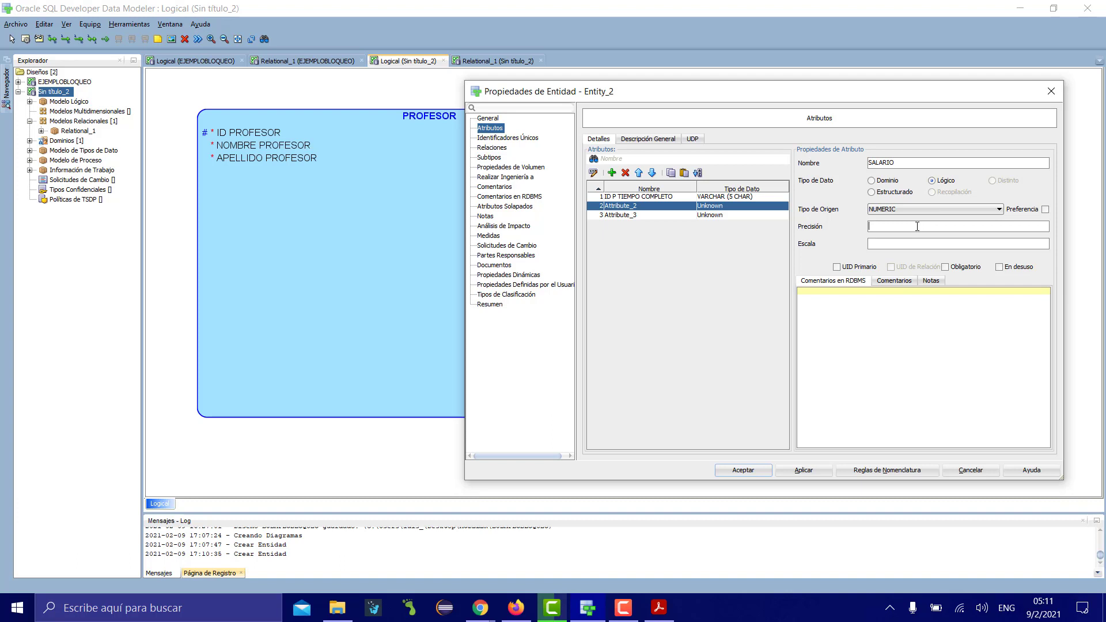
pyautogui.click(917, 245)
pyautogui.click(945, 267)
pyautogui.click(801, 471)
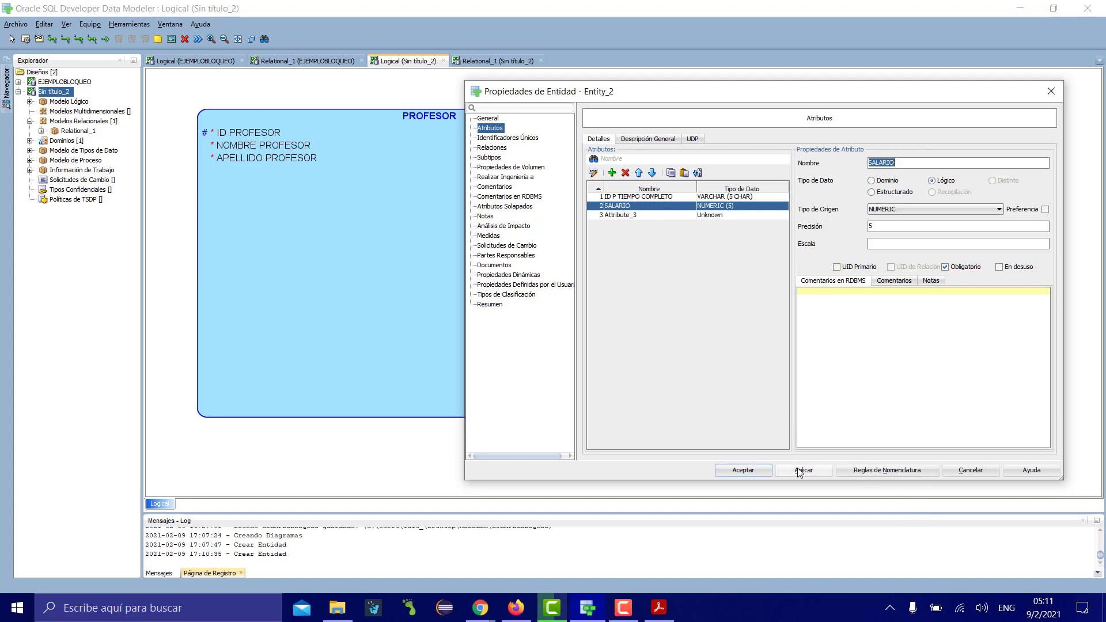
# Step: Rename Attribute_3 to BENEFICIOS and give it the logical data type VARCHAR
pyautogui.doubleClick(642, 215)
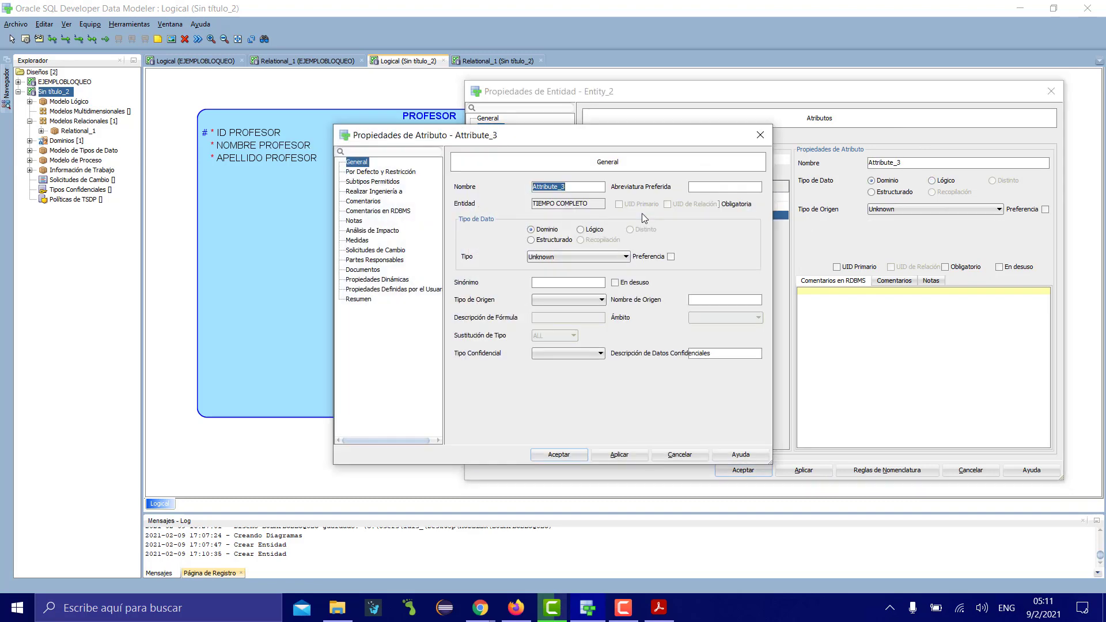
pyautogui.click(762, 133)
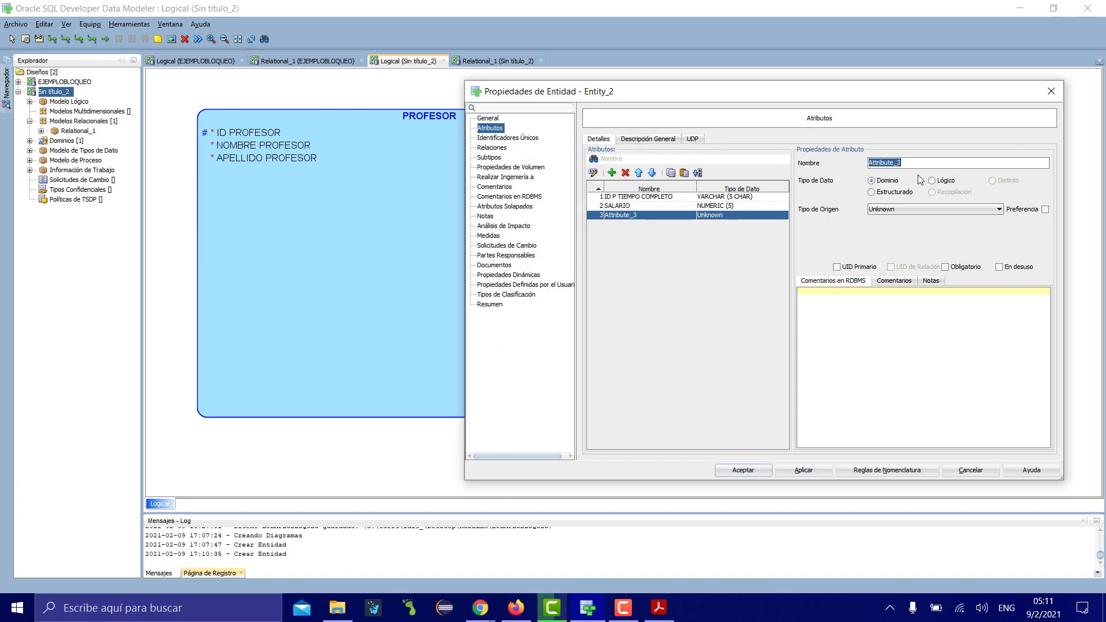
pyautogui.write('BENEFICIOS')
pyautogui.click(932, 181)
pyautogui.click(935, 208)
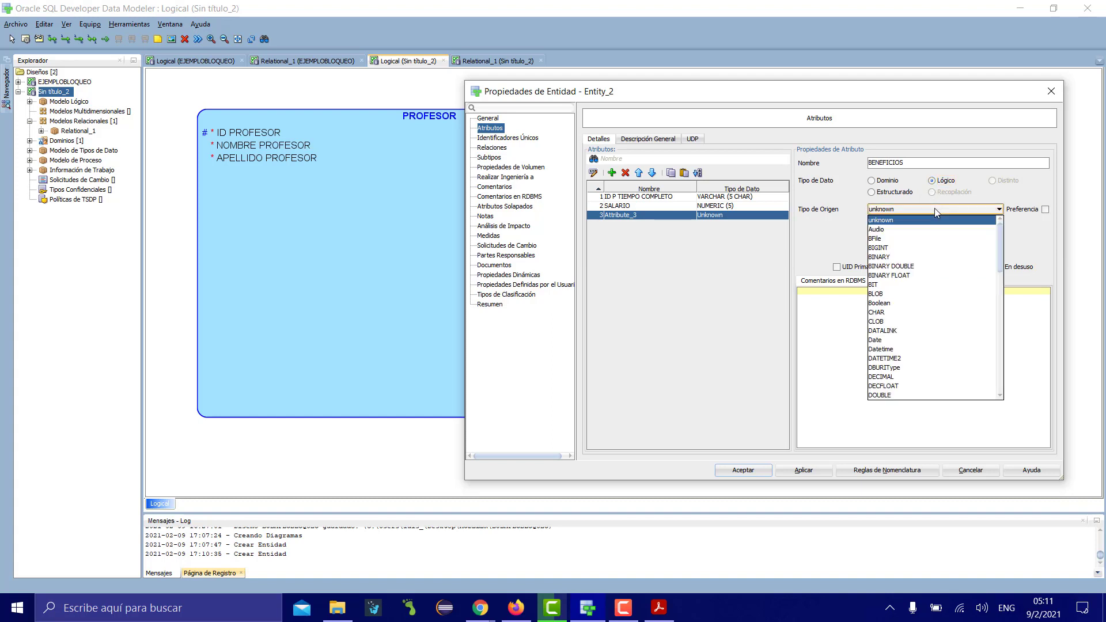
pyautogui.press('v')
pyautogui.press('Return')
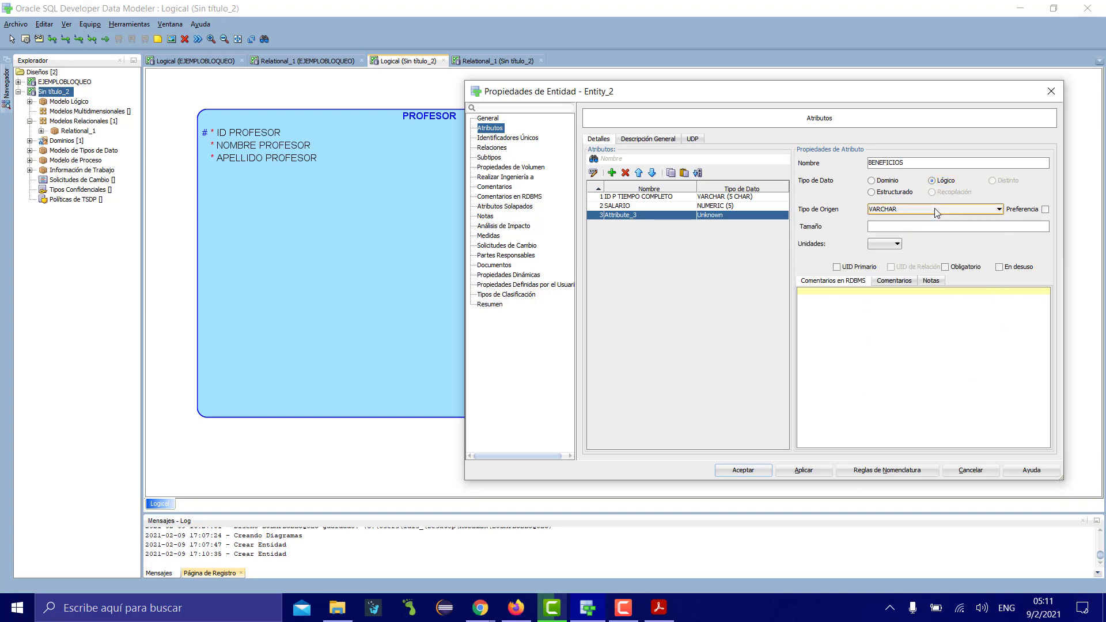
# Step: Set BENEFICIOS's size to 20 CHAR, make it mandatory, and accept the TIEMPO COMPLETO entity's properties
pyautogui.click(933, 224)
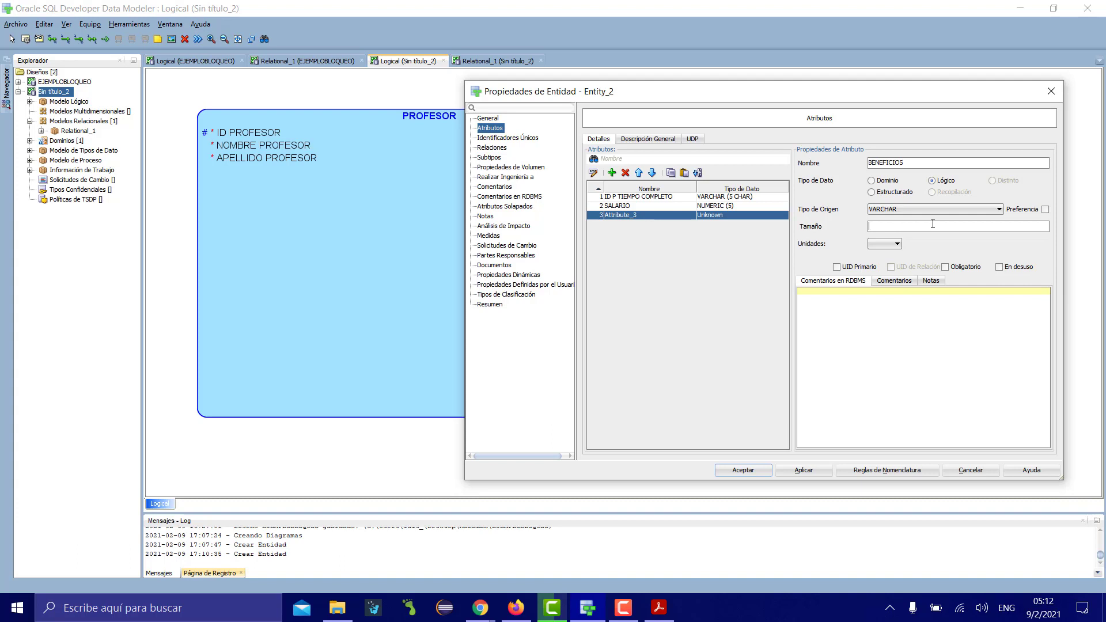
pyautogui.write('20')
pyautogui.click(885, 243)
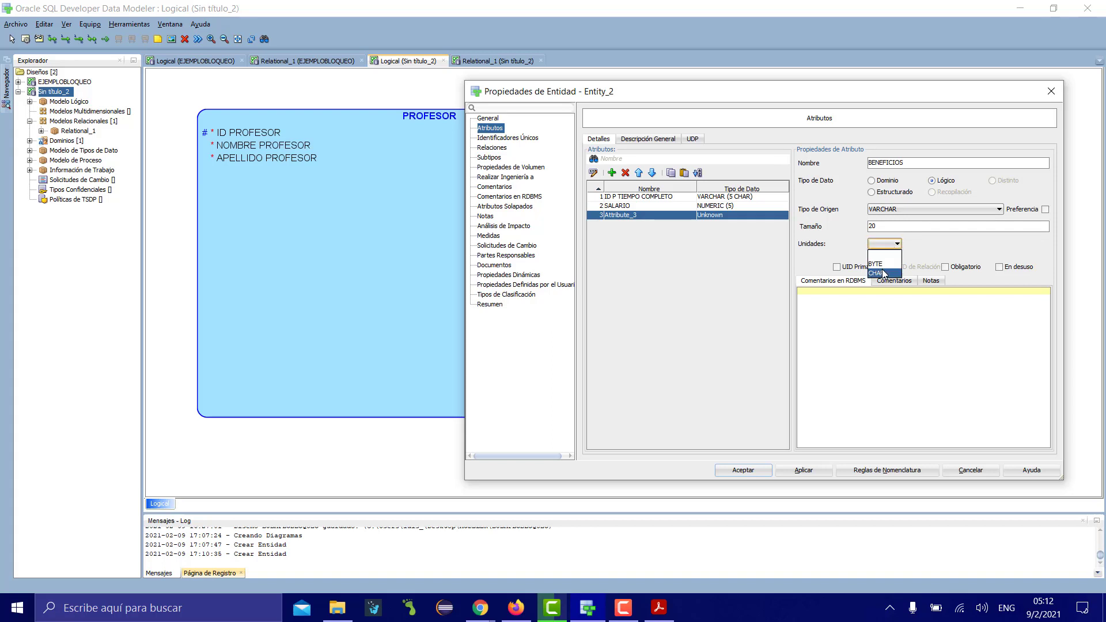
pyautogui.click(877, 273)
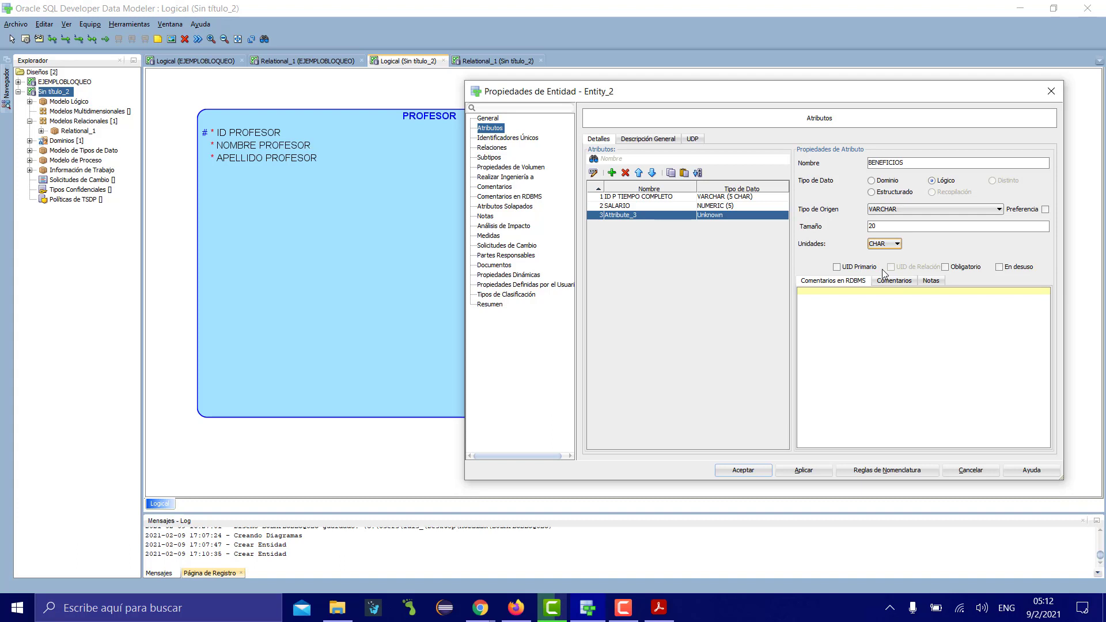
pyautogui.click(946, 266)
pyautogui.click(946, 267)
pyautogui.click(820, 468)
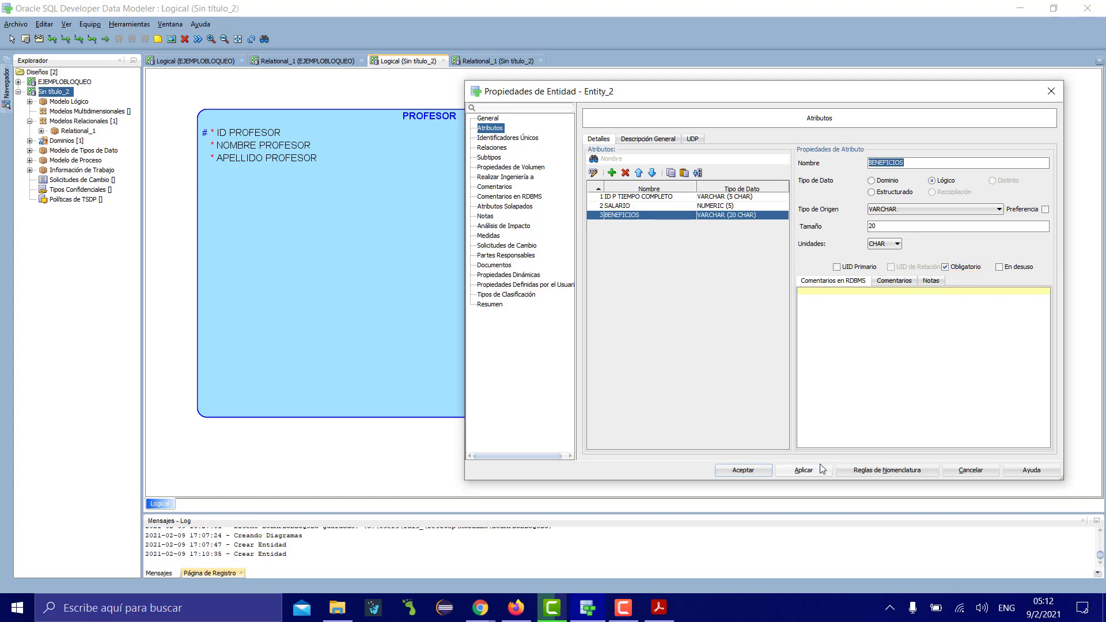
pyautogui.click(749, 470)
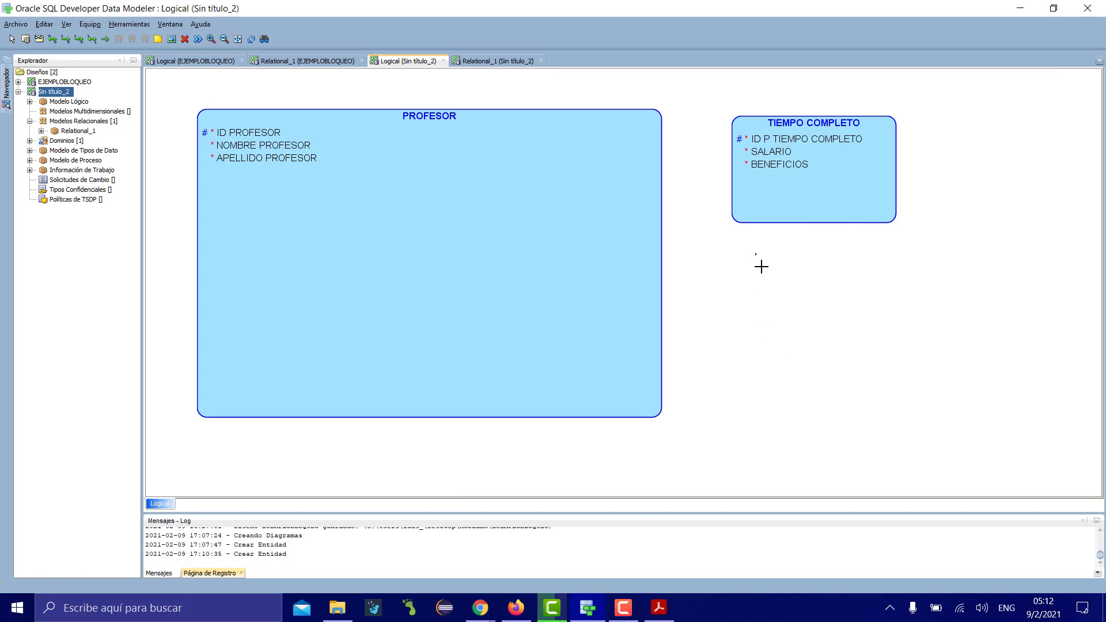
# Step: Create an entity named POR HORA below TIEMPO COMPLETO and add two attributes to it
pyautogui.moveTo(755, 253); pyautogui.dragTo(922, 389)
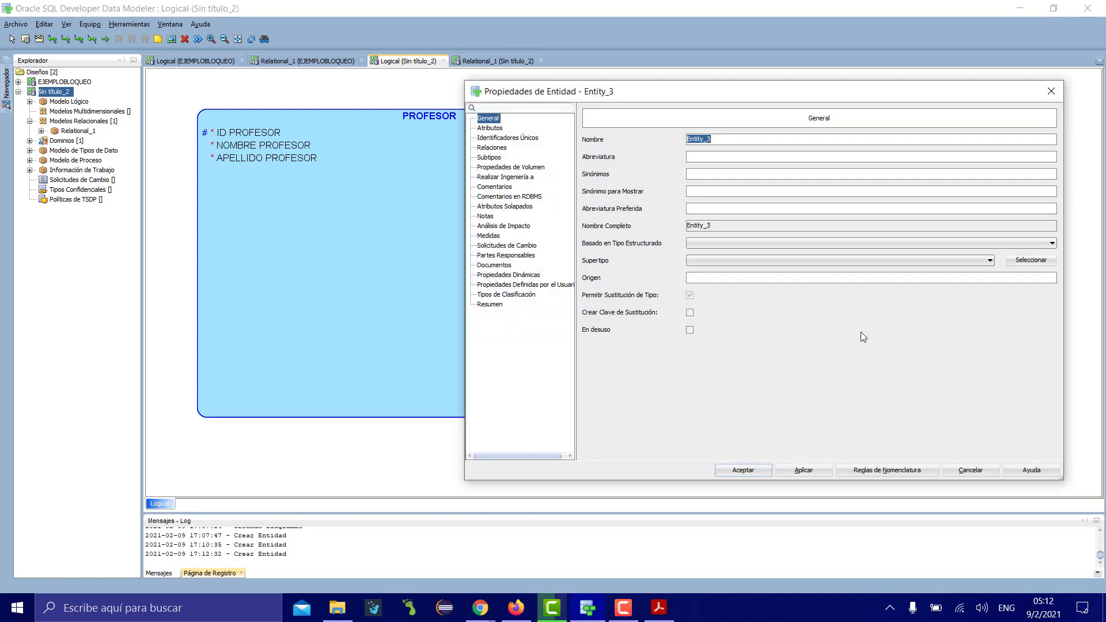
pyautogui.write('POR HORA')
pyautogui.click(501, 129)
pyautogui.click(612, 172)
pyautogui.click(612, 172)
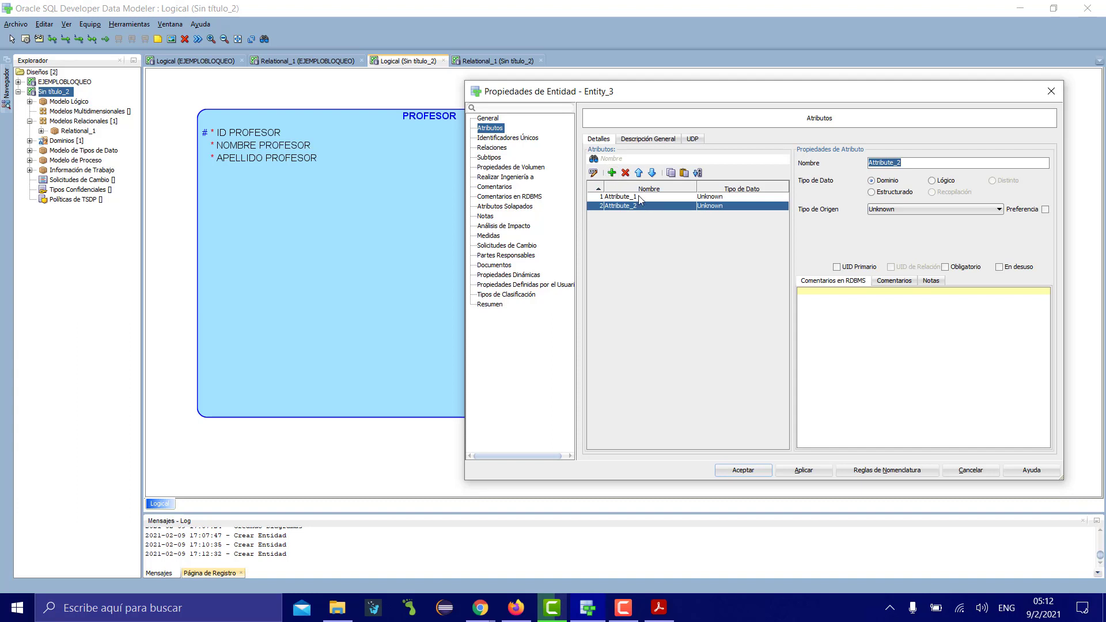
# Step: Rename POR HORA's Attribute_1 to ID P PXH and give it the logical data type VARCHAR
pyautogui.click(640, 199)
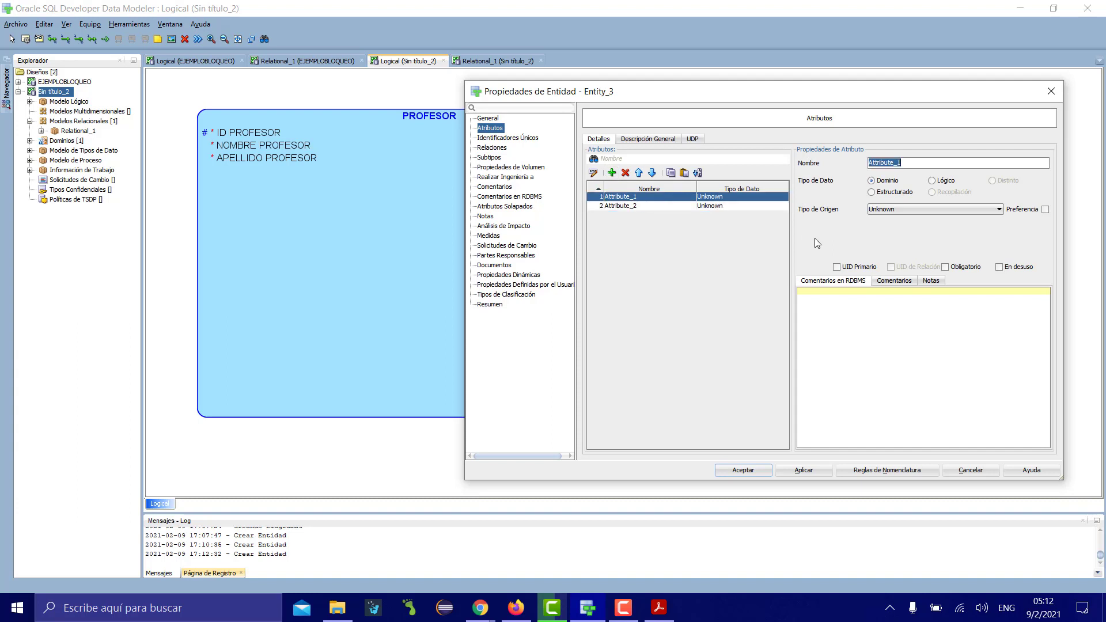
pyautogui.write('ID P PXH')
pyautogui.click(933, 181)
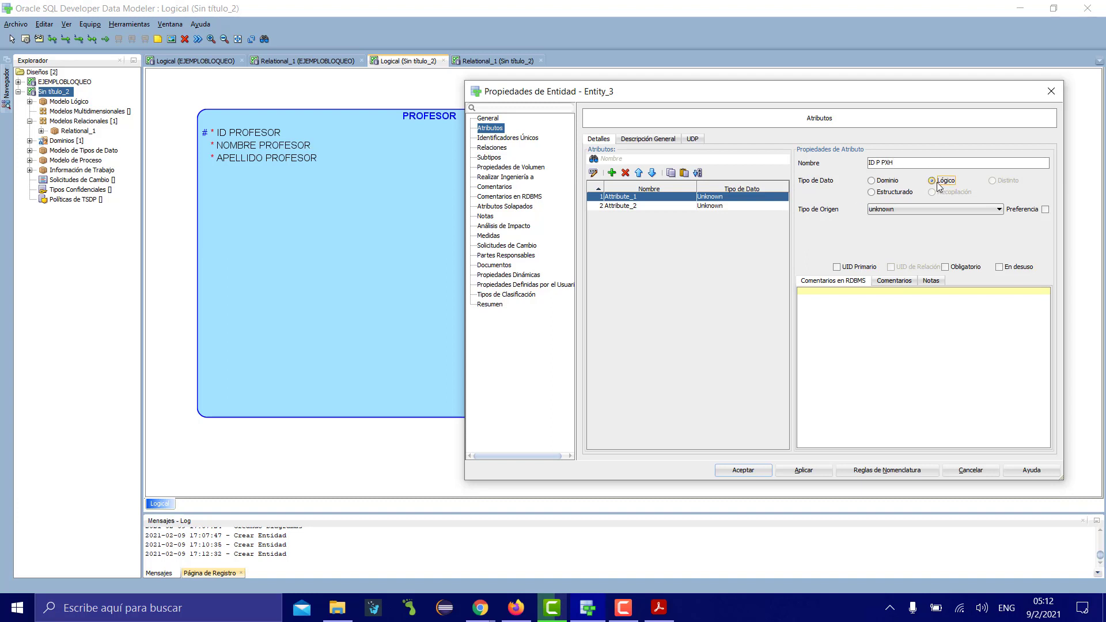
pyautogui.click(939, 211)
pyautogui.press('v')
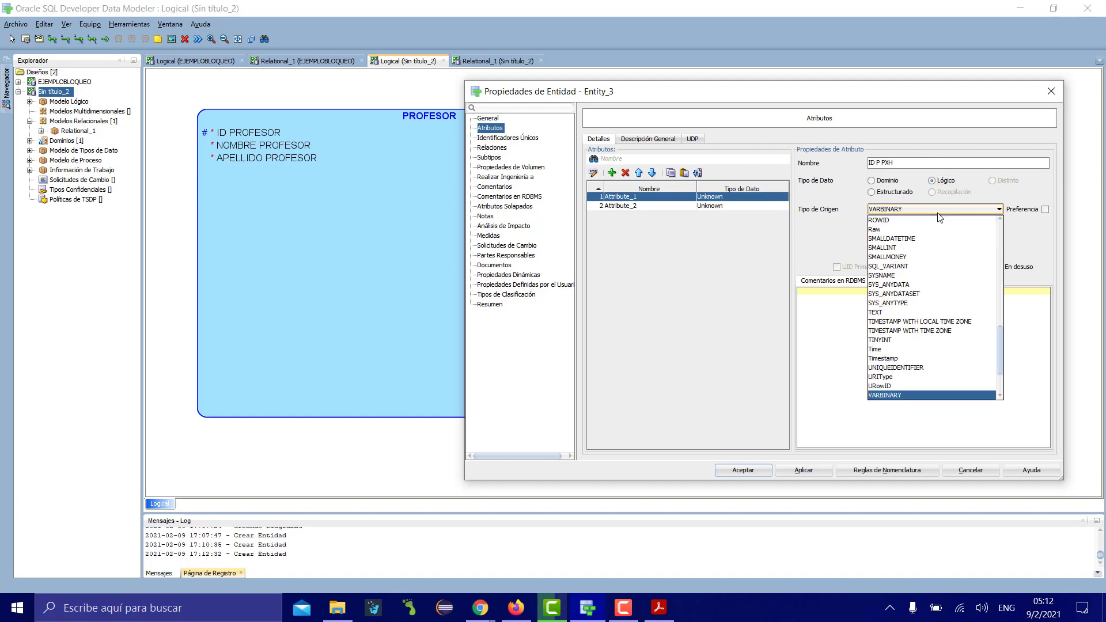
pyautogui.press('v')
pyautogui.press('Return')
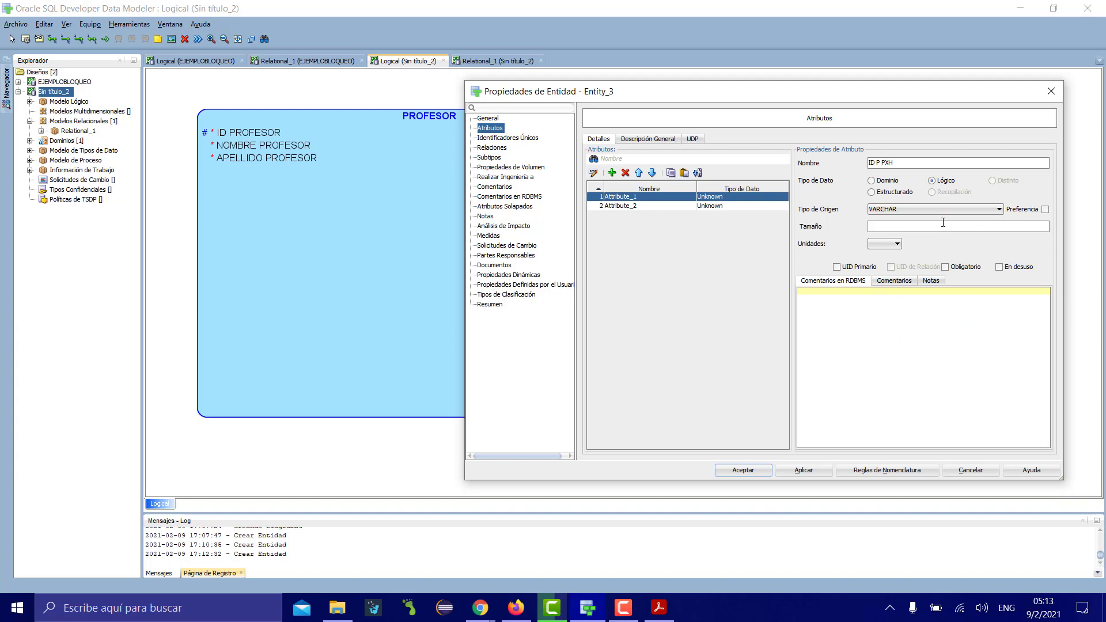
# Step: Set ID P PXH's size to 5 CHAR and mark it as the primary UID
pyautogui.click(891, 243)
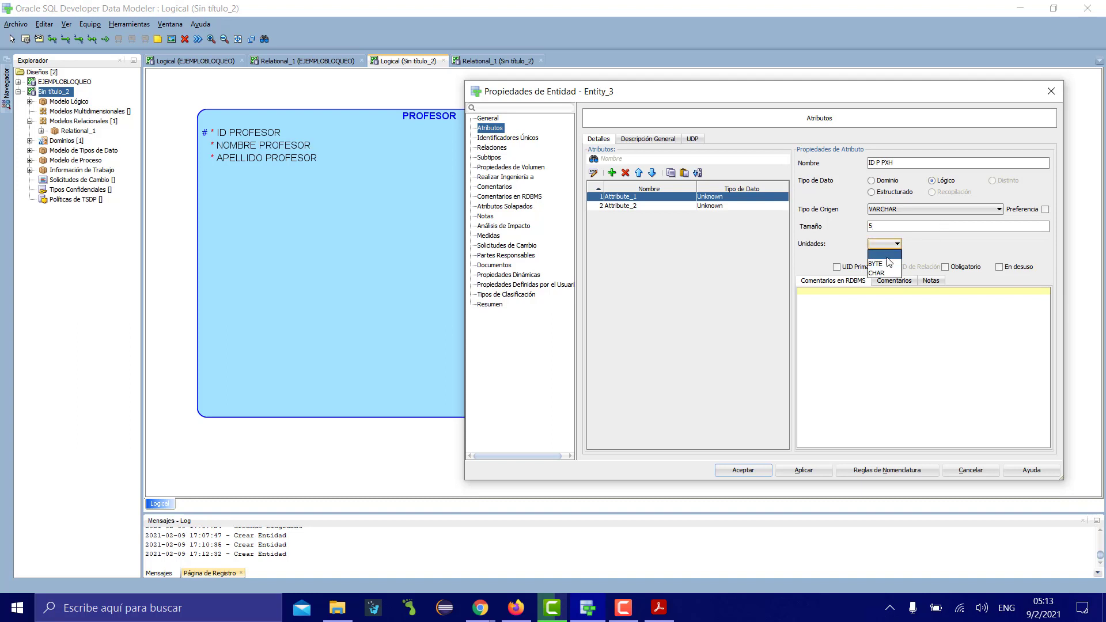
pyautogui.click(889, 273)
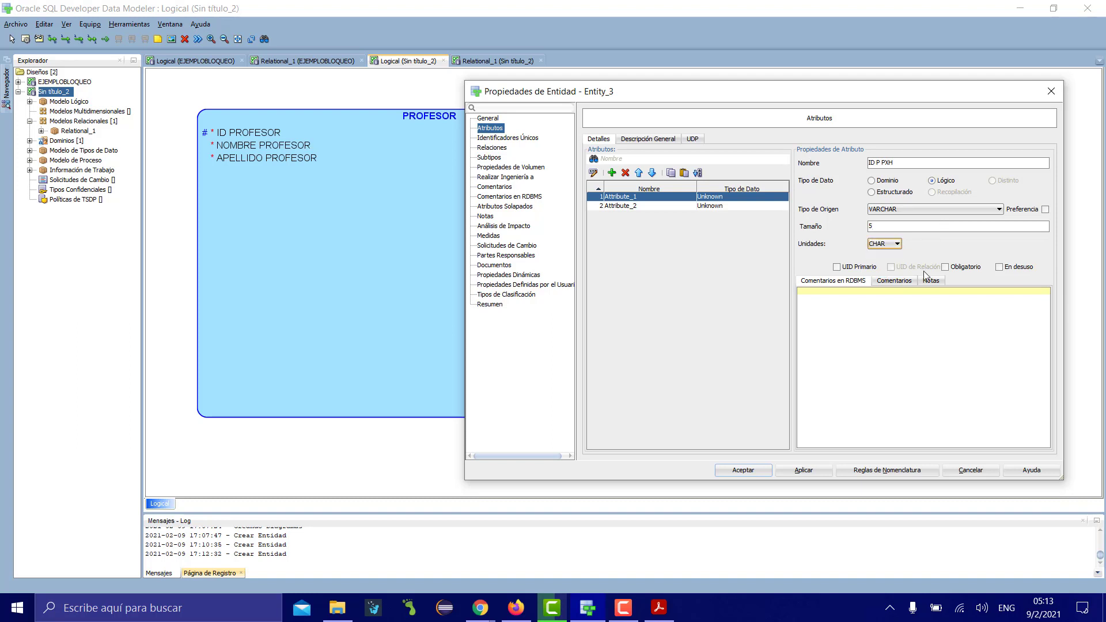
pyautogui.click(836, 268)
pyautogui.click(709, 206)
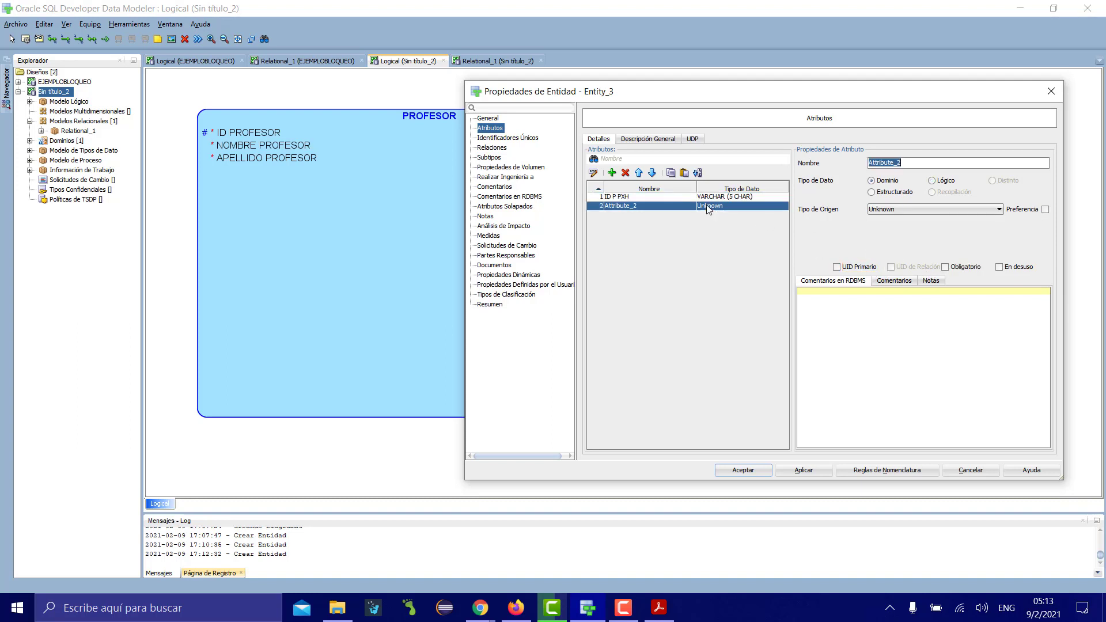
# Step: Rename POR HORA's Attribute_2 to PAGO POR HORA and give it the logical data type NUMERIC
pyautogui.write('PAGO POR HORA')
pyautogui.click(932, 180)
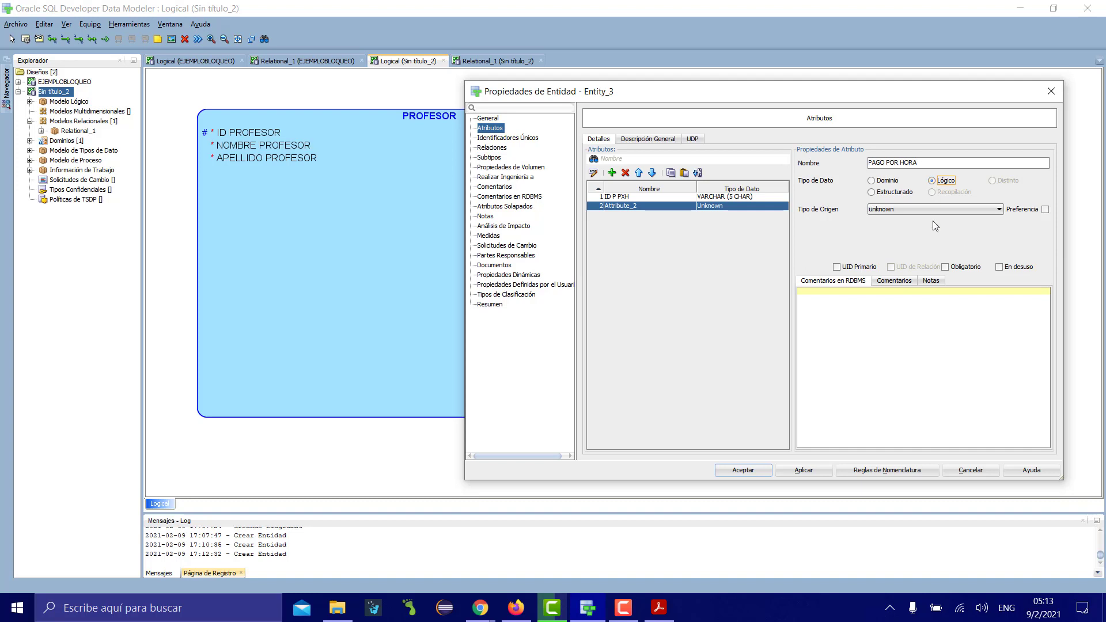
pyautogui.click(935, 209)
pyautogui.click(937, 216)
pyautogui.click(934, 212)
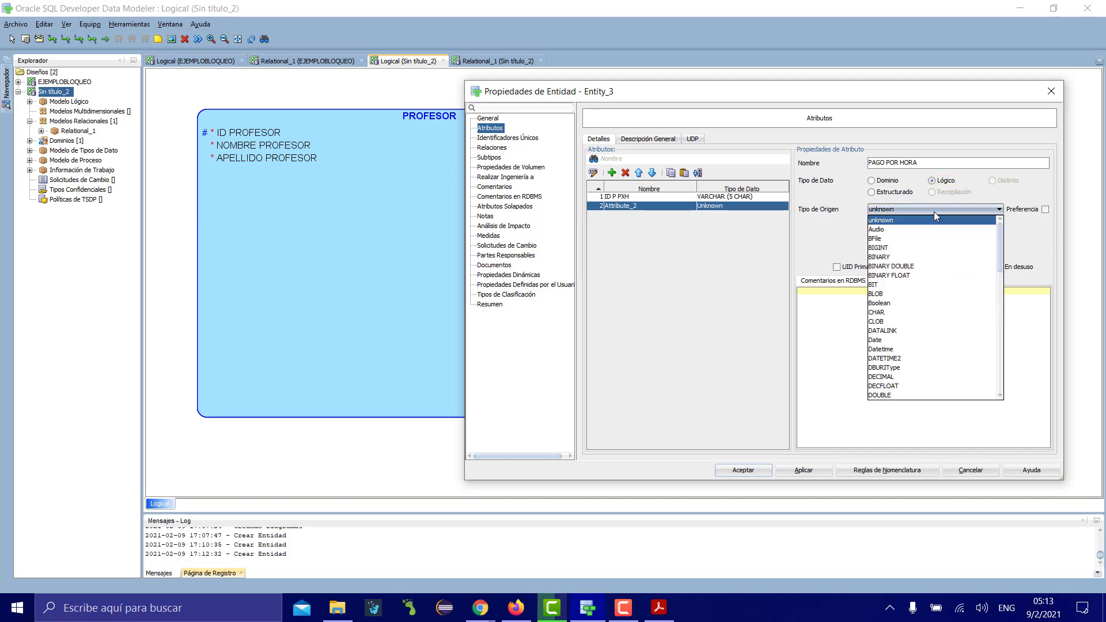
pyautogui.press('n')
pyautogui.press('u')
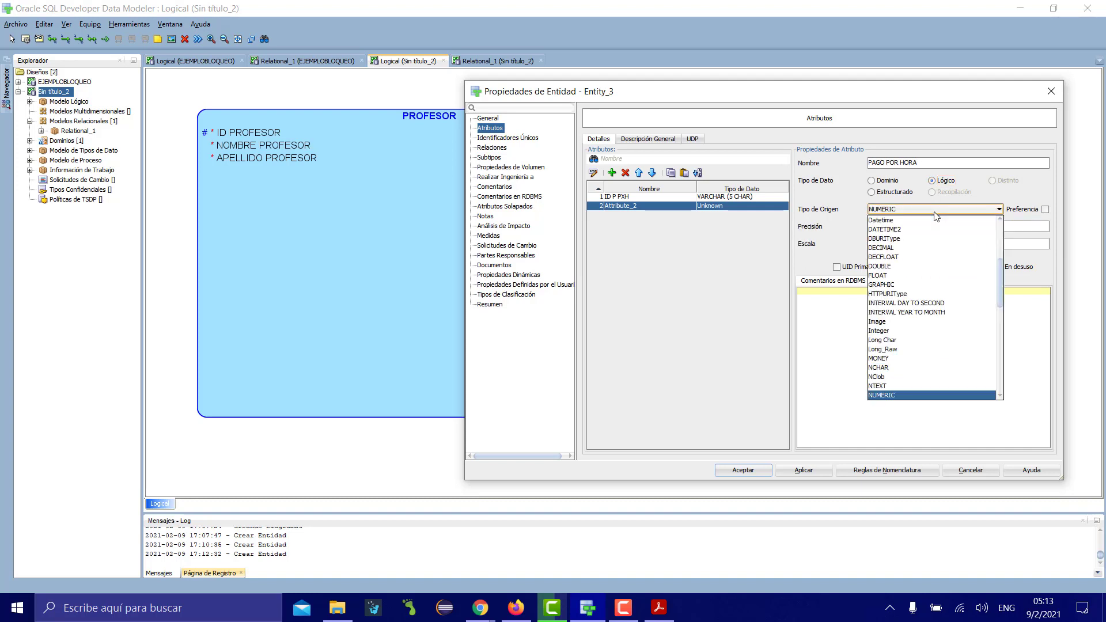
pyautogui.click(935, 212)
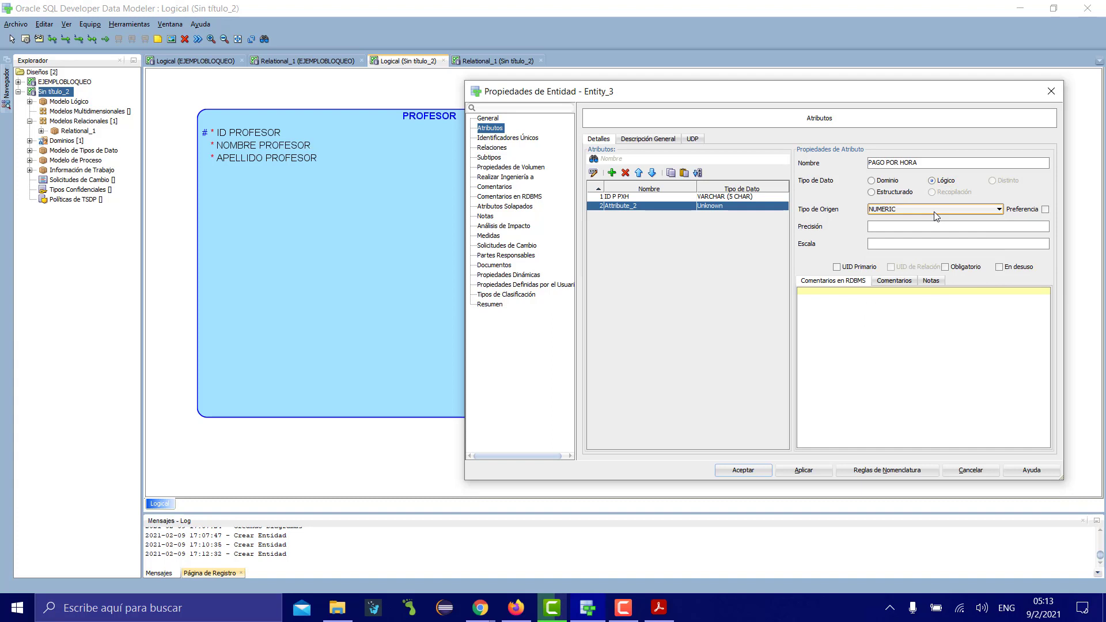
# Step: Set PAGO POR HORA's precision to 3 and scale to 0, make it mandatory, and apply the changes
pyautogui.click(903, 227)
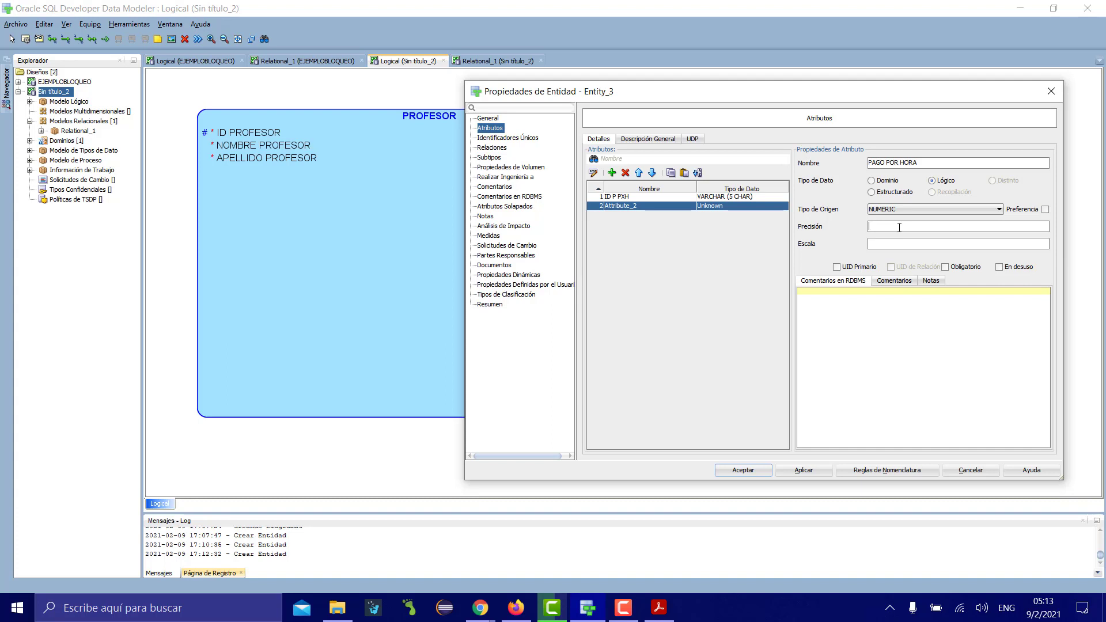
pyautogui.write('5')
pyautogui.moveTo(899, 162); pyautogui.dragTo(888, 162)
pyautogui.click(900, 162)
pyautogui.click(946, 267)
pyautogui.doubleClick(870, 227)
pyautogui.write('3')
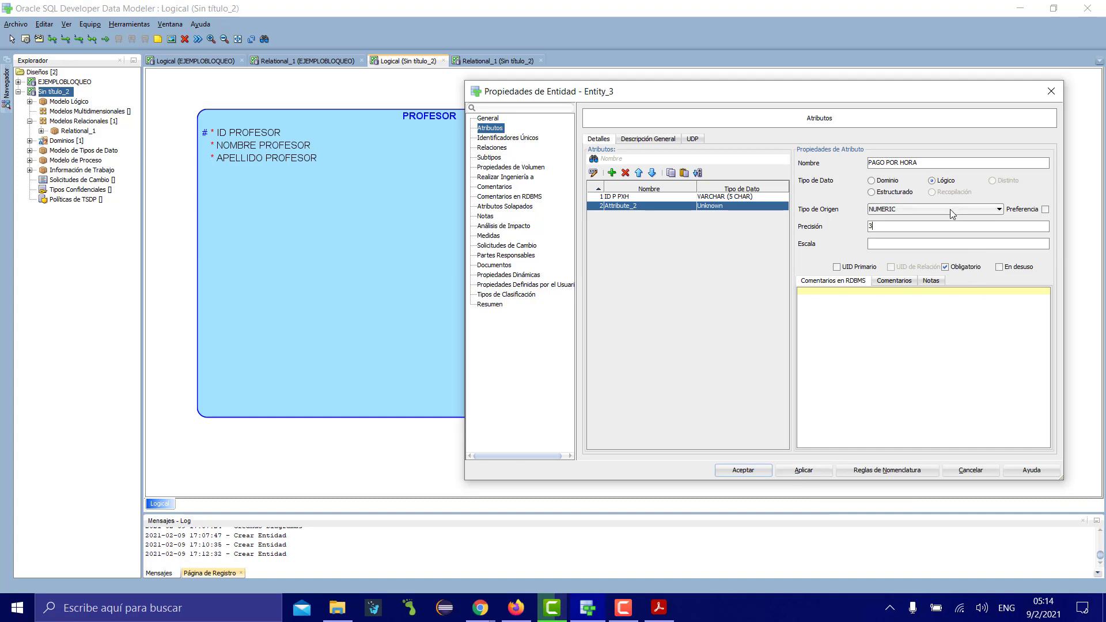
pyautogui.click(913, 248)
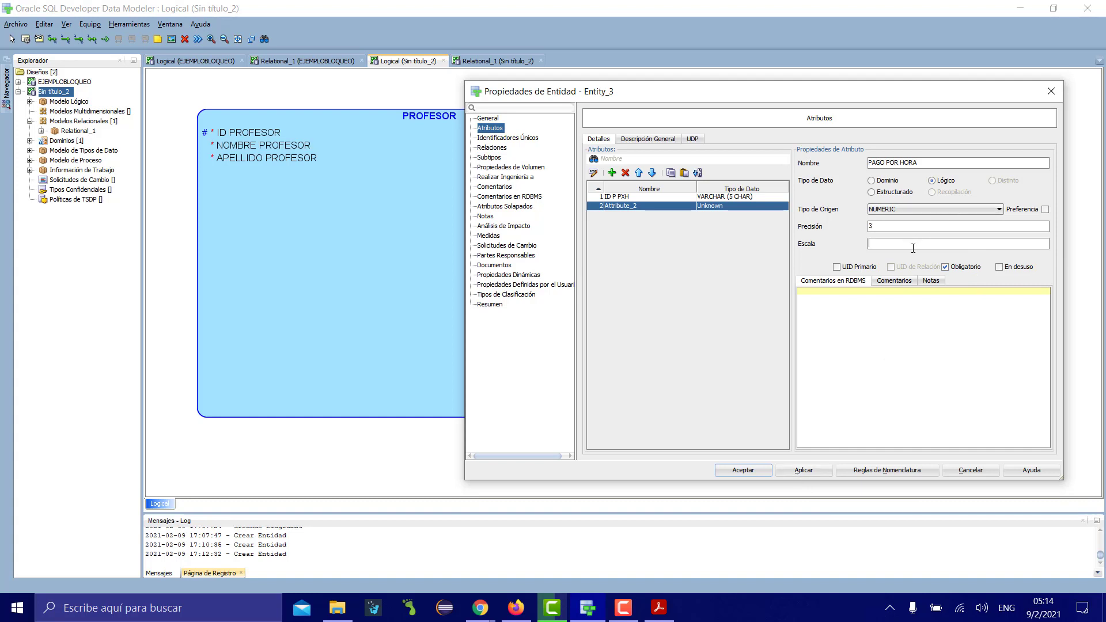
pyautogui.write('0')
pyautogui.click(794, 470)
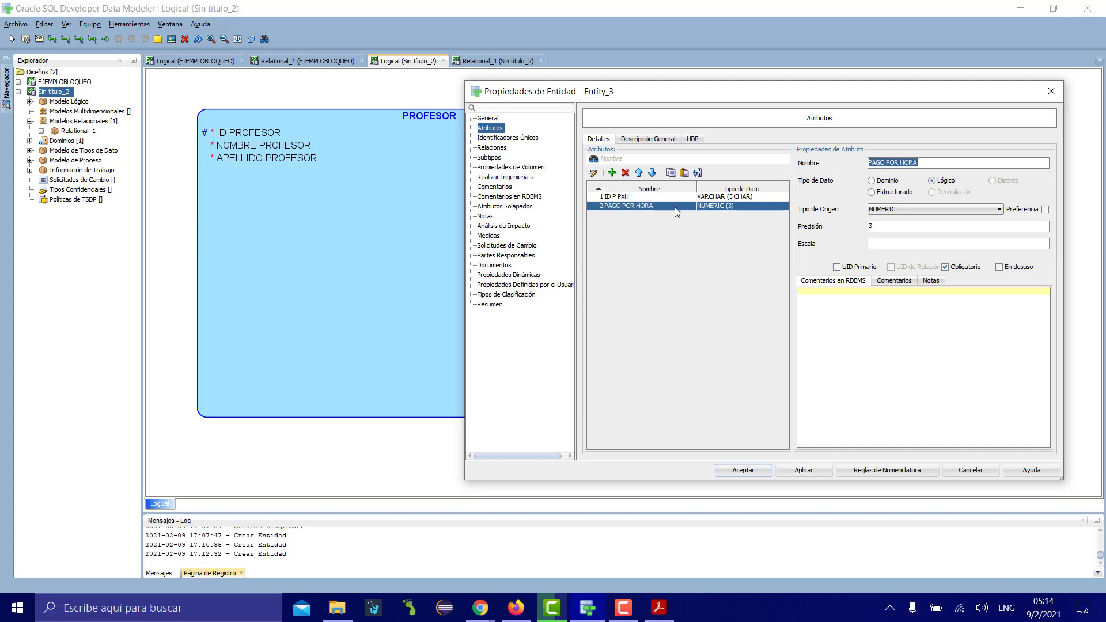
# Step: Add a third attribute named PRECIO POR HORA with the logical data type NUMERIC
pyautogui.click(612, 173)
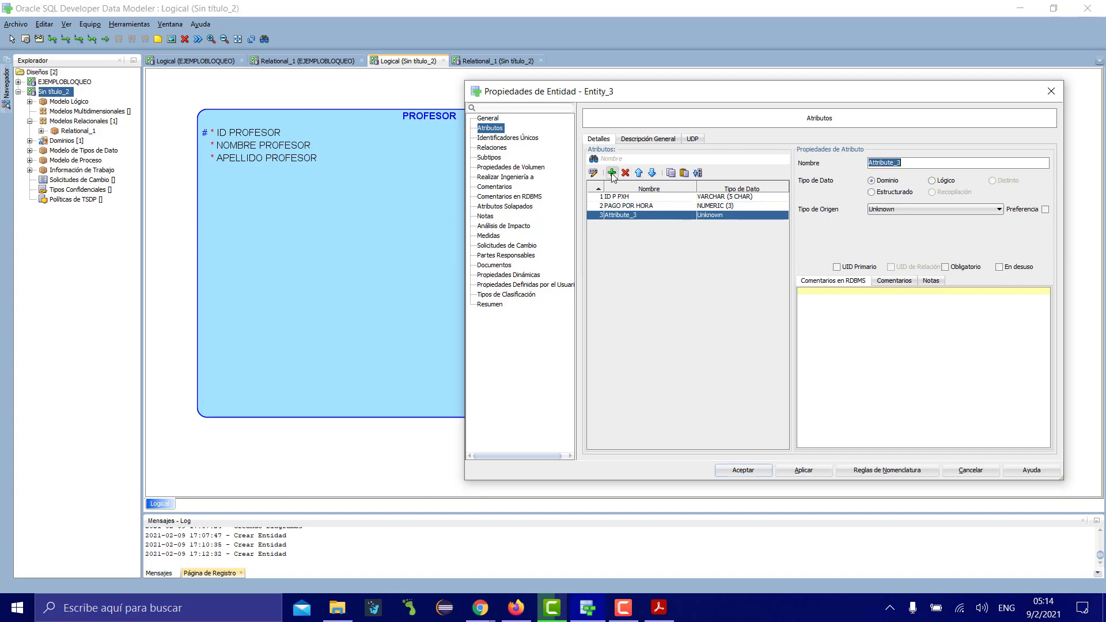
pyautogui.write('PRECIO POR HORA')
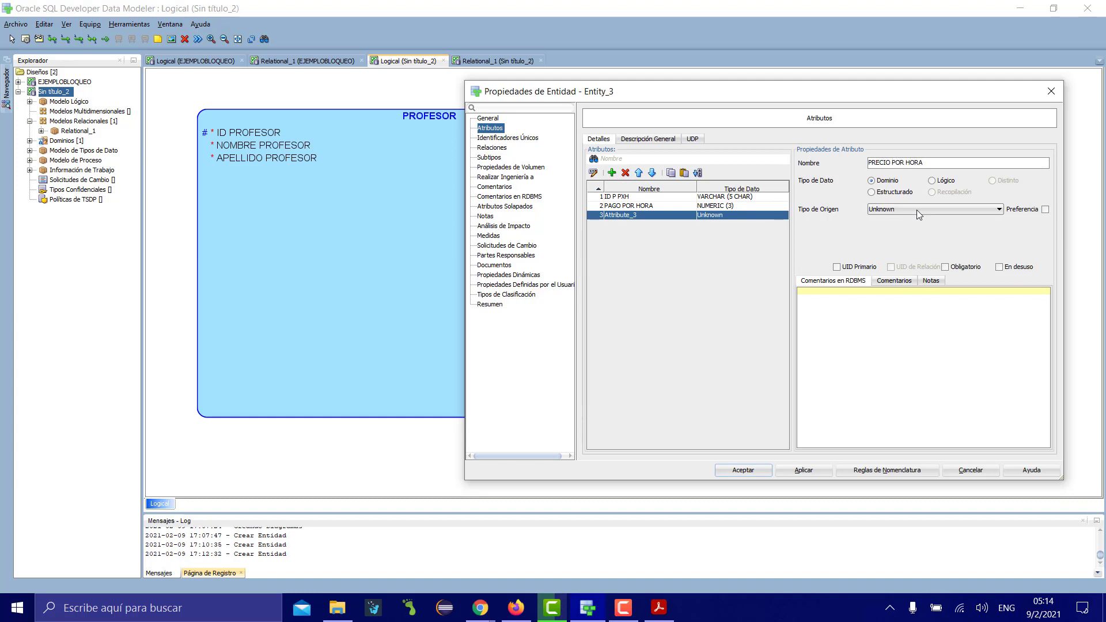
pyautogui.click(938, 180)
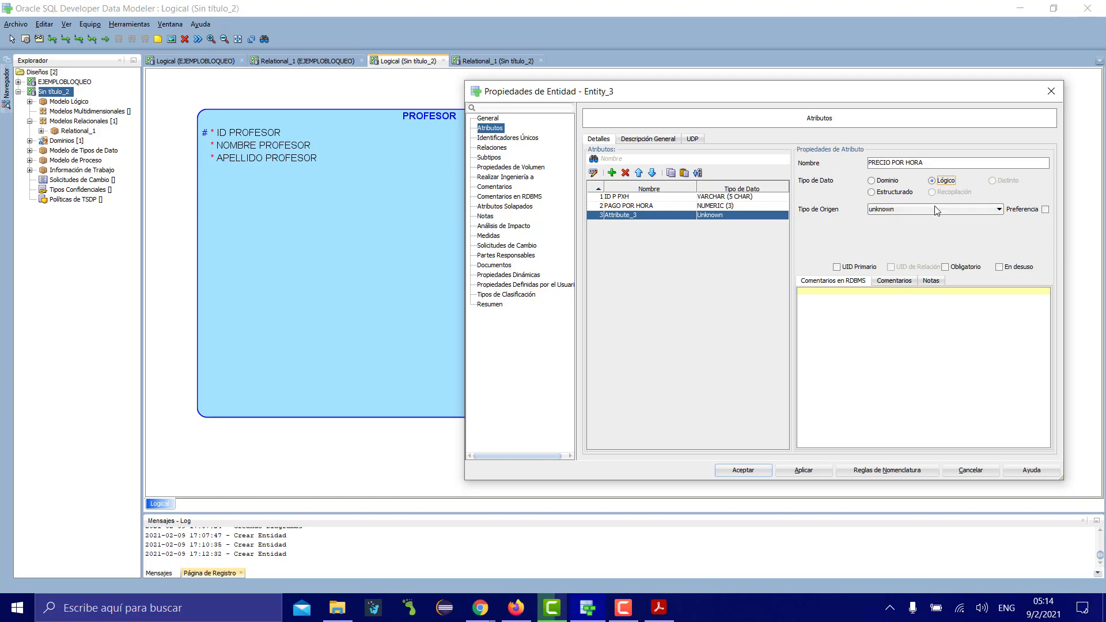
pyautogui.click(937, 210)
pyautogui.press('n')
pyautogui.press('u')
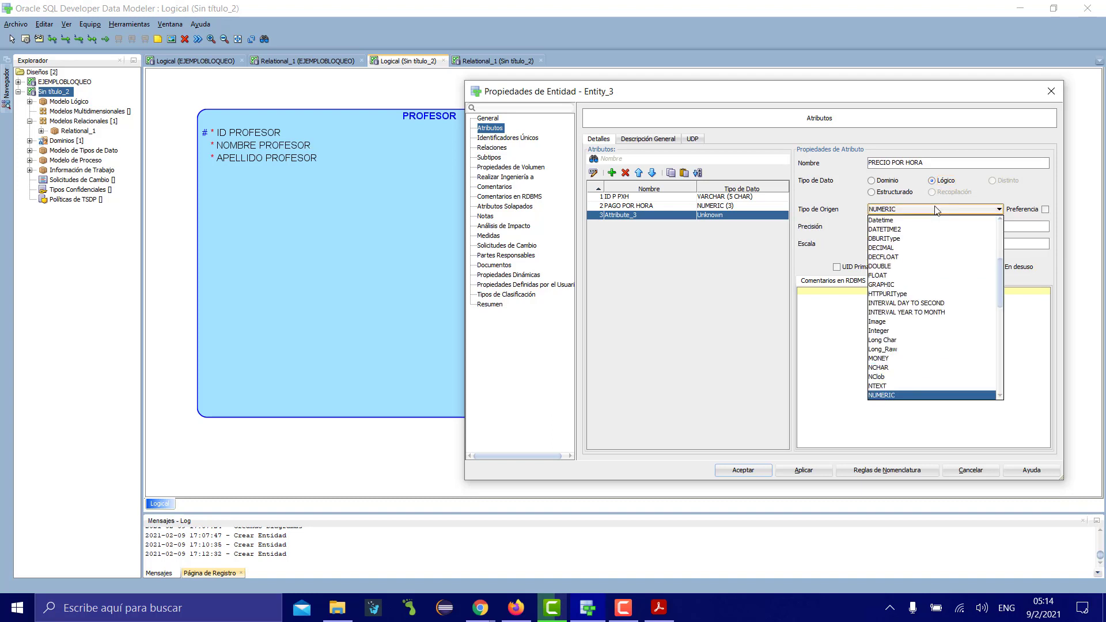
pyautogui.click(937, 211)
# Step: Set PRECIO POR HORA's precision to 2 and scale to 0, make it mandatory, and apply the changes
pyautogui.click(913, 226)
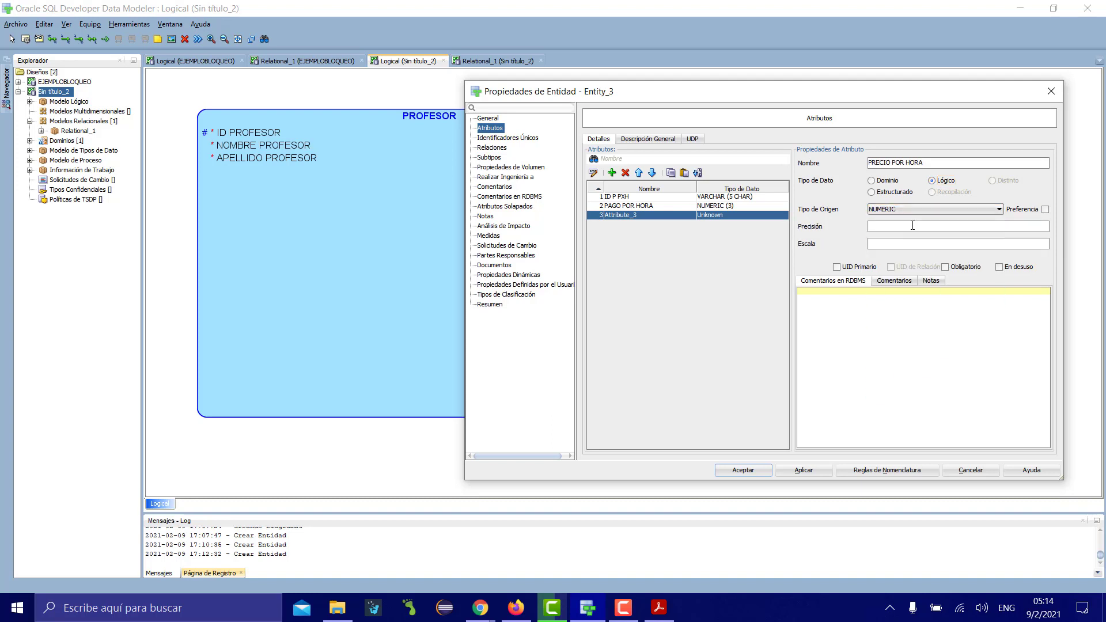
pyautogui.write('20')
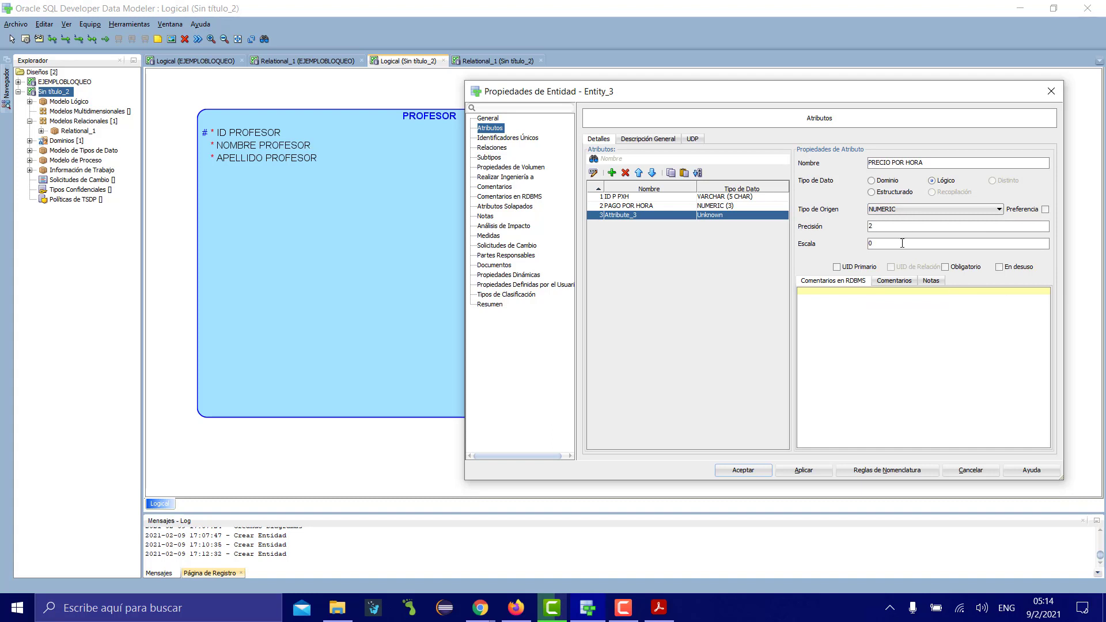
pyautogui.moveTo(888, 246); pyautogui.dragTo(855, 249)
pyautogui.click(872, 244)
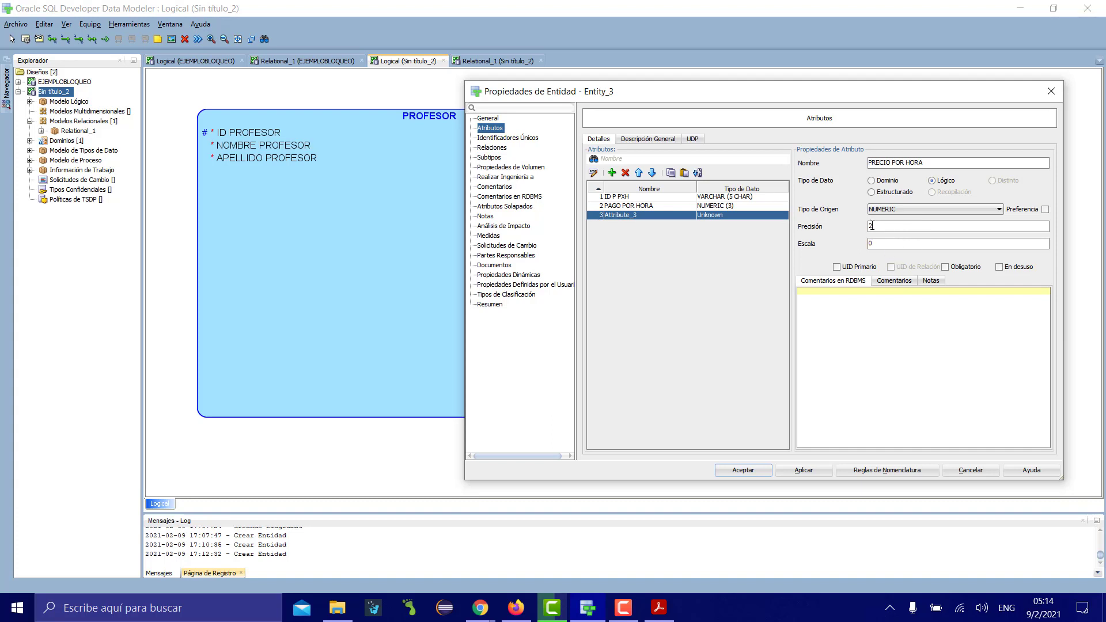
pyautogui.click(945, 267)
pyautogui.click(812, 469)
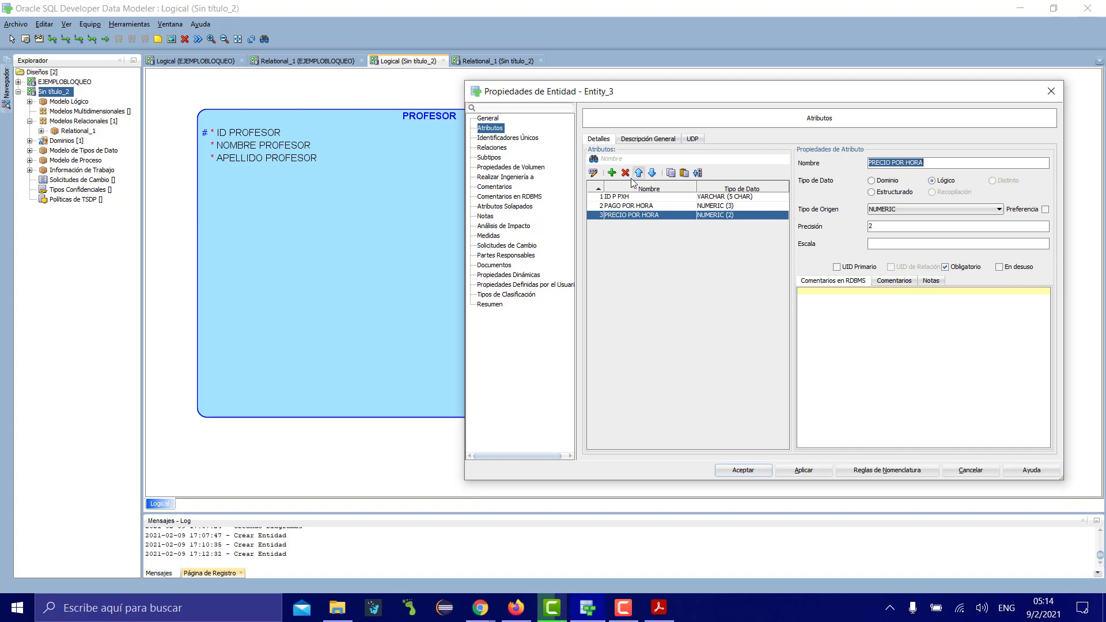
# Step: Add a fourth attribute to the POR HORA entity and enter PAGO POR HORA as its name
pyautogui.click(612, 173)
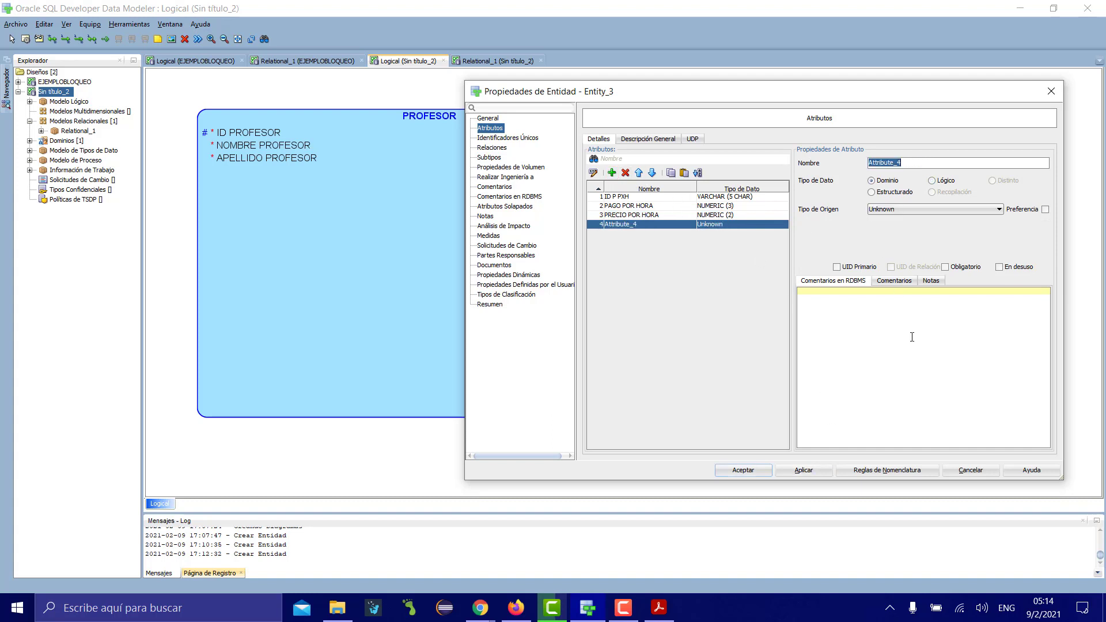
pyautogui.write('SALIR')
pyautogui.press('BackSpace')
pyautogui.press('BackSpace')
pyautogui.write('ARIO')
pyautogui.moveTo(898, 163); pyautogui.dragTo(854, 171)
pyautogui.write('PAGO H')
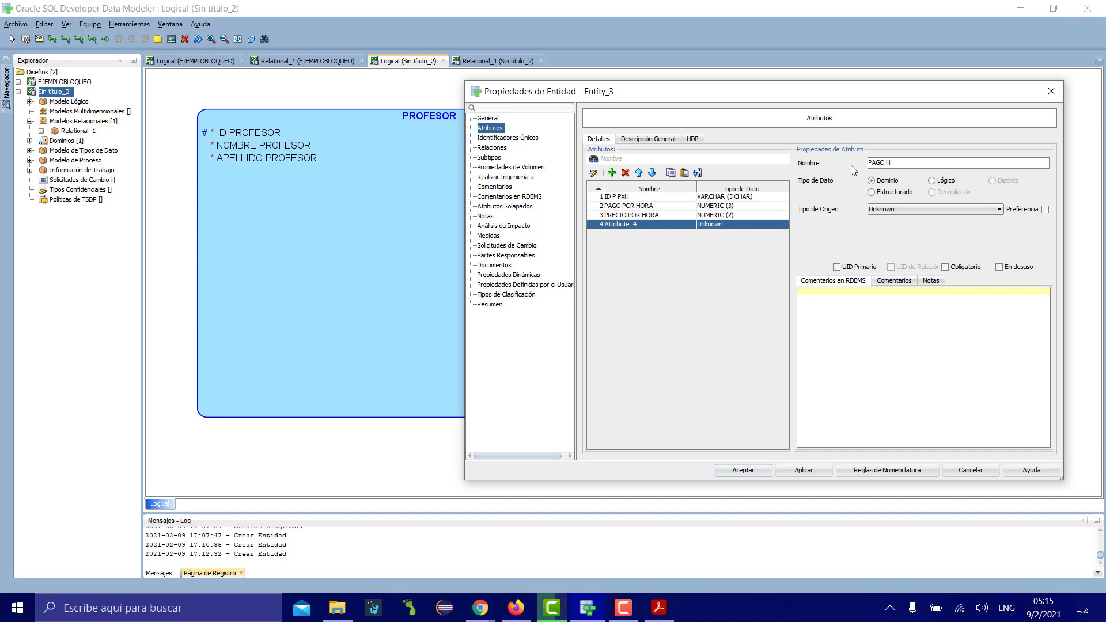
pyautogui.press('BackSpace')
pyautogui.write('POR HO')
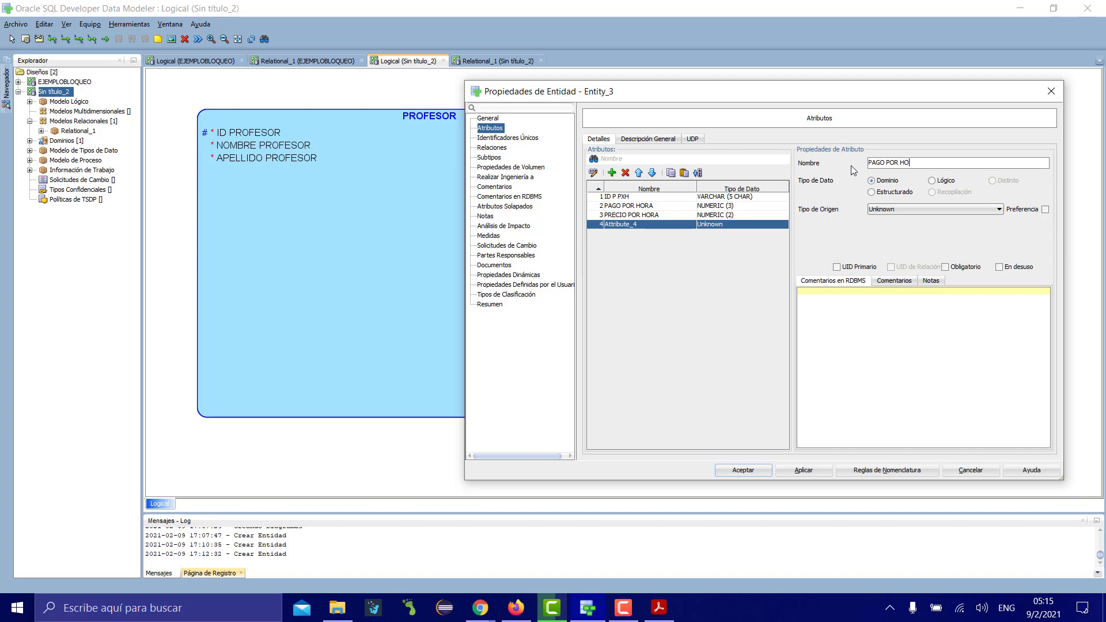
pyautogui.write('RA')
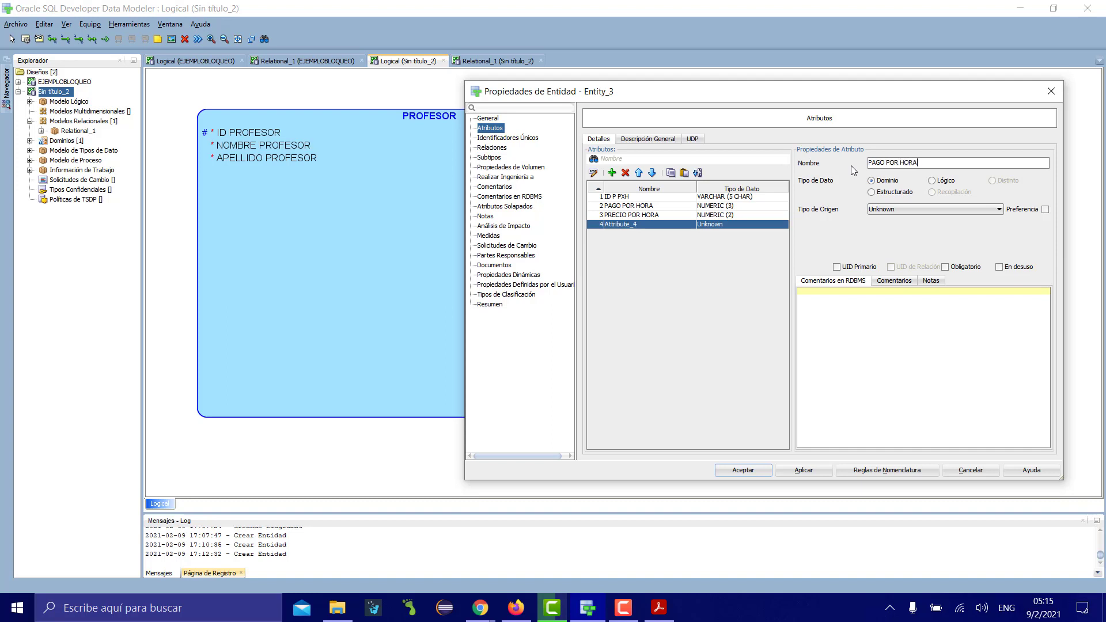
# Step: Switch the fourth attribute to a logical data type and change its name to CANTIDAD HORA
pyautogui.click(933, 181)
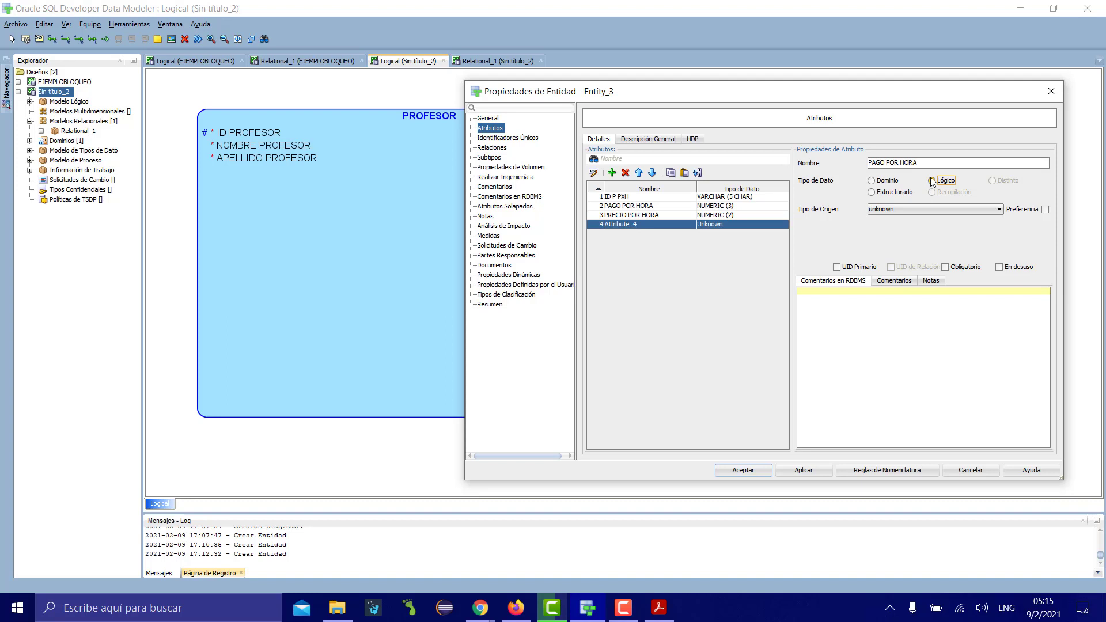
pyautogui.hotkey('shift', 'Tab')
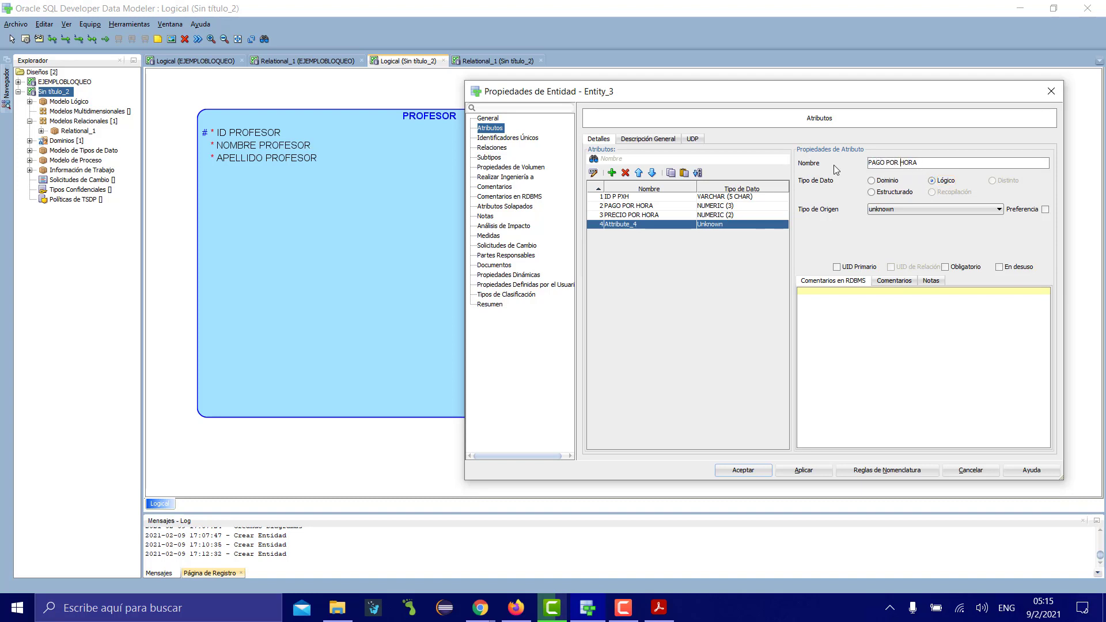
pyautogui.press('Left')
pyautogui.press('BackSpace')
pyautogui.press('BackSpace')
pyautogui.press('BackSpace')
pyautogui.press('BackSpace')
pyautogui.press('BackSpace')
pyautogui.press('BackSpace')
pyautogui.press('BackSpace')
pyautogui.press('BackSpace')
pyautogui.press('BackSpace')
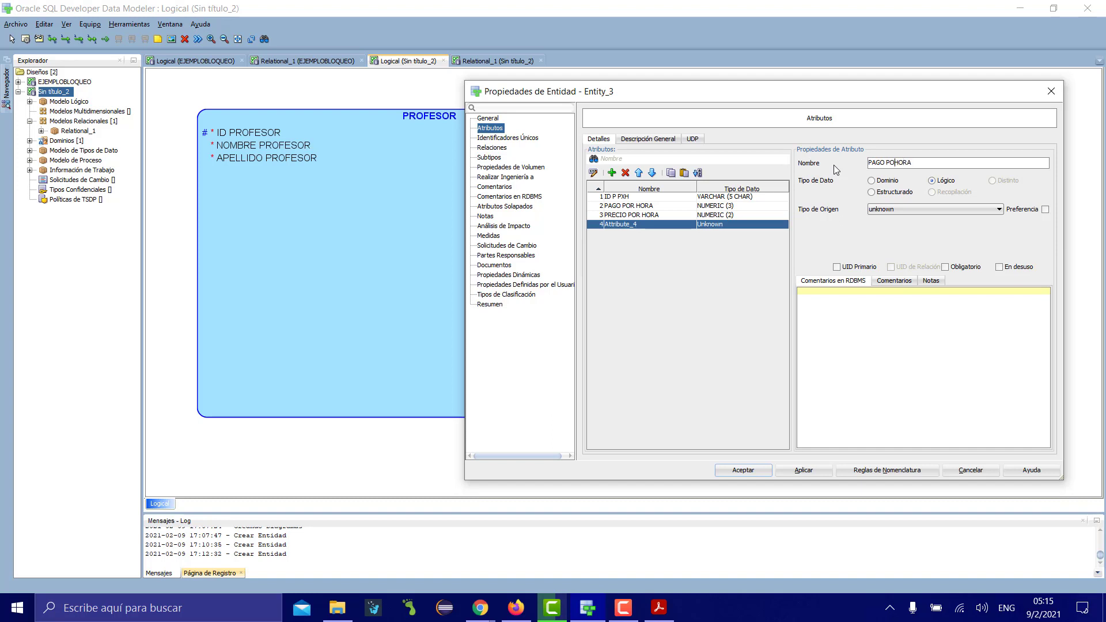
pyautogui.write('CANTIDAD')
# Step: Set CANTIDAD HORA to NUMERIC with precision 3, make it mandatory, and apply the changes
pyautogui.click(953, 213)
pyautogui.click(953, 213)
pyautogui.click(953, 212)
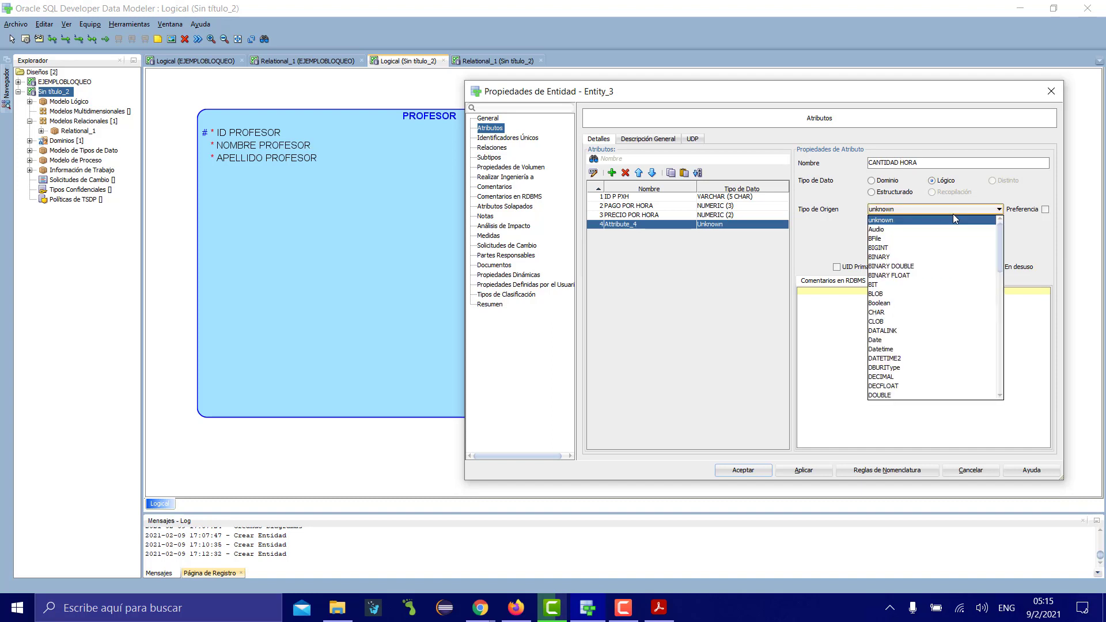
pyautogui.write('nu')
pyautogui.press('Return')
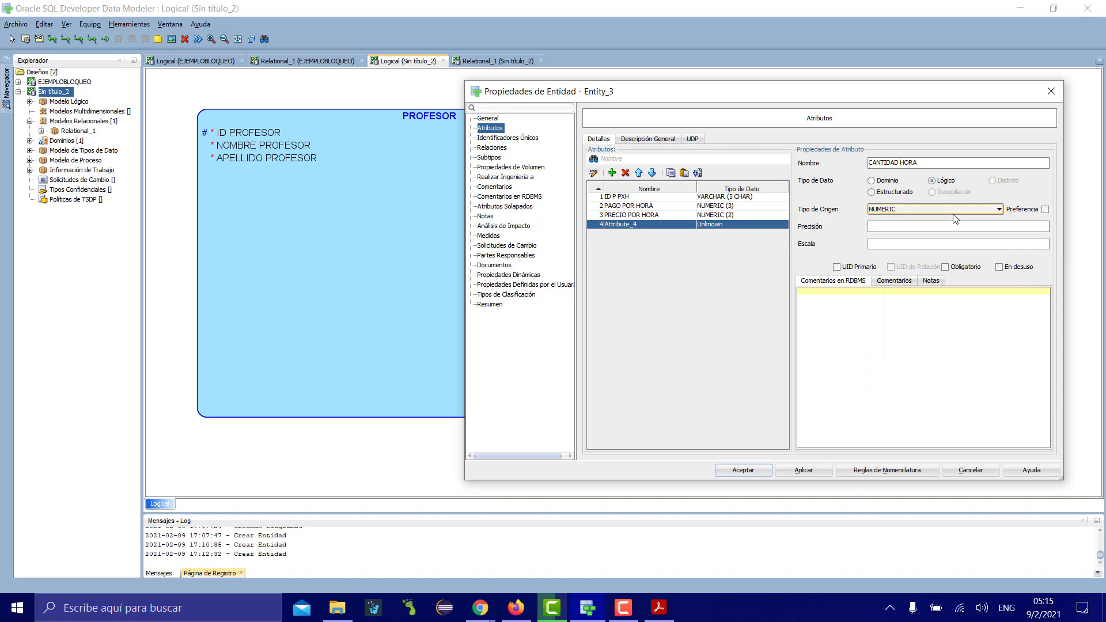
pyautogui.click(948, 225)
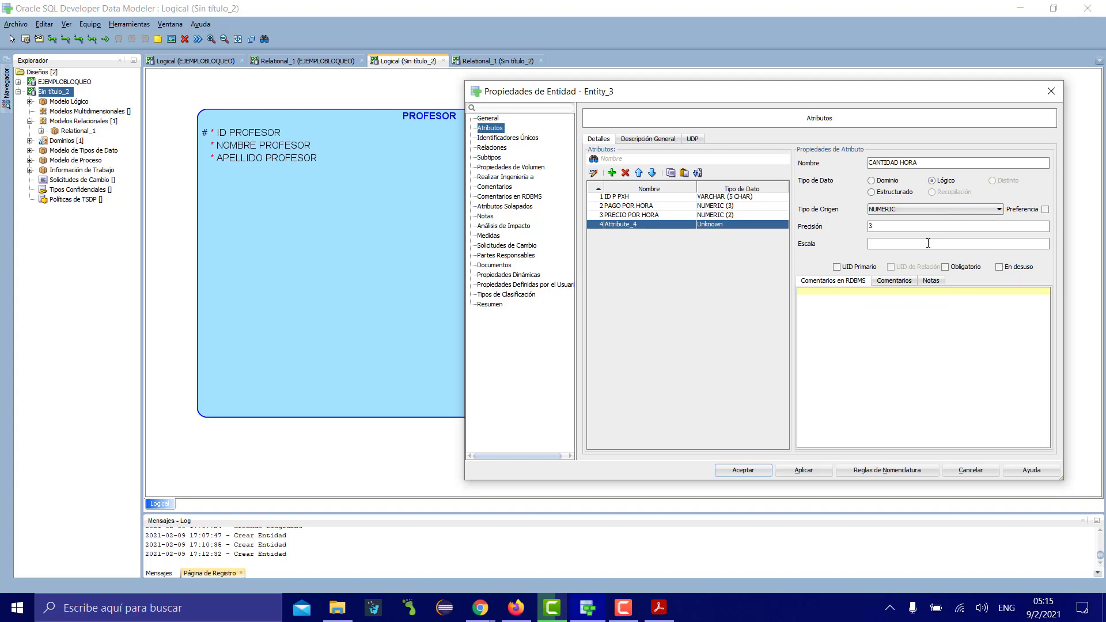
pyautogui.click(945, 267)
pyautogui.click(802, 470)
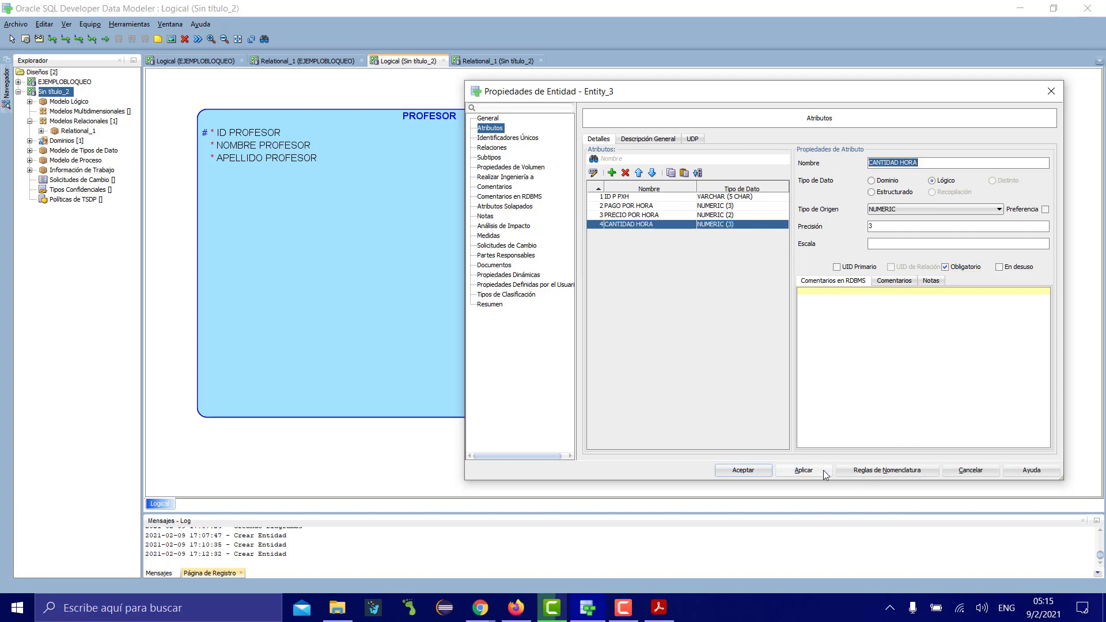
# Step: Move CANTIDAD HORA to second place in the attribute order, directly after ID P PXH
pyautogui.click(638, 173)
pyautogui.click(638, 172)
pyautogui.click(639, 173)
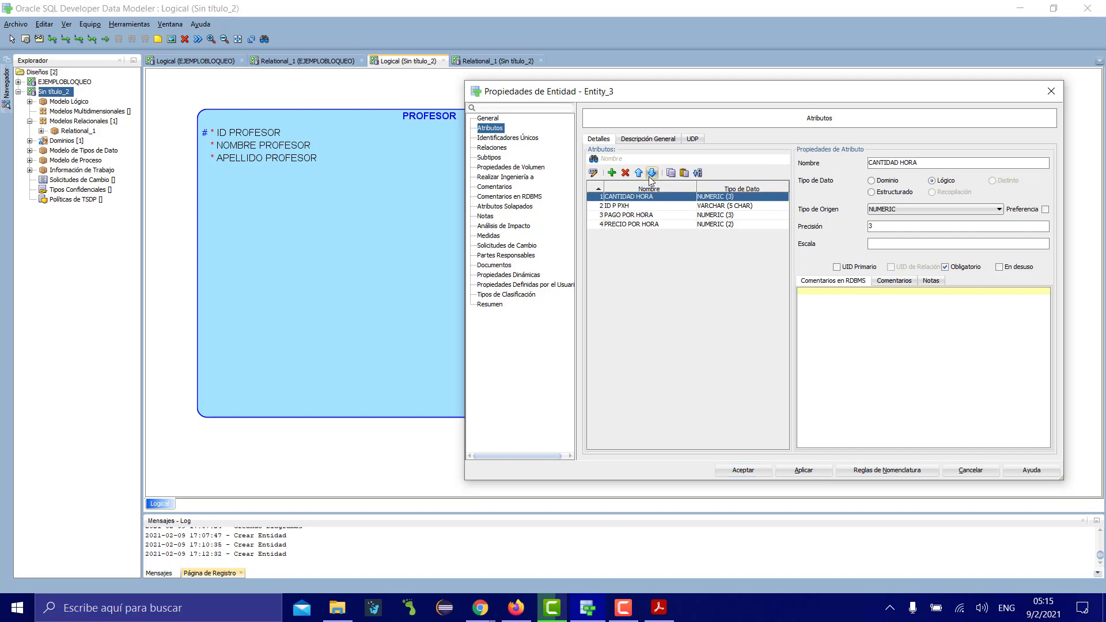
pyautogui.click(652, 173)
pyautogui.click(652, 173)
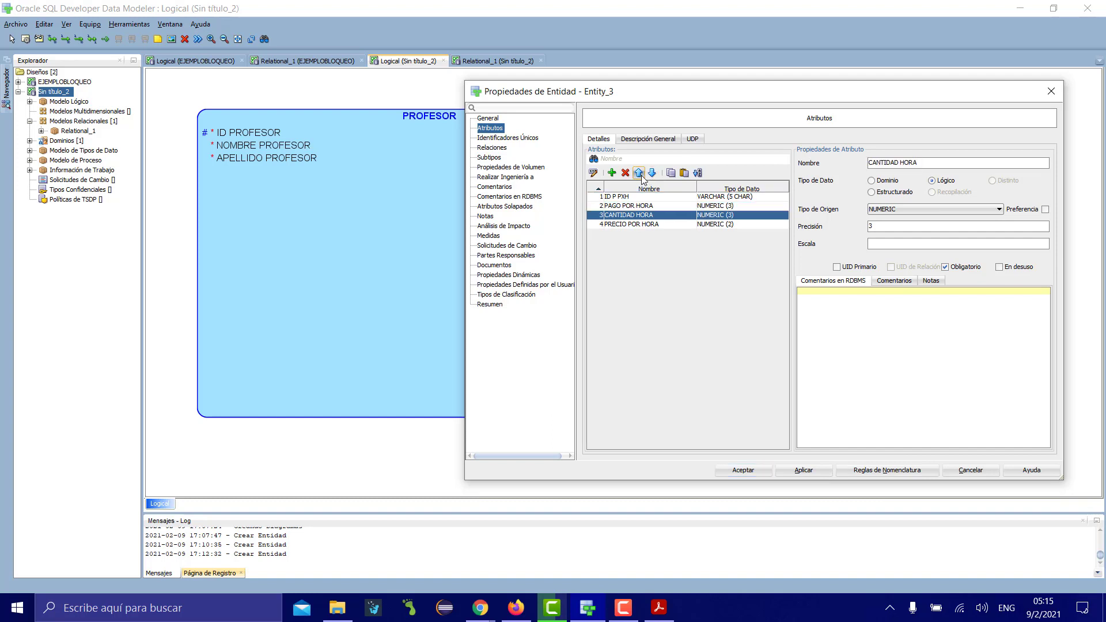
pyautogui.click(641, 176)
# Step: Move PAGO POR HORA to the end of the attribute order and accept the POR HORA entity's properties
pyautogui.doubleClick(648, 215)
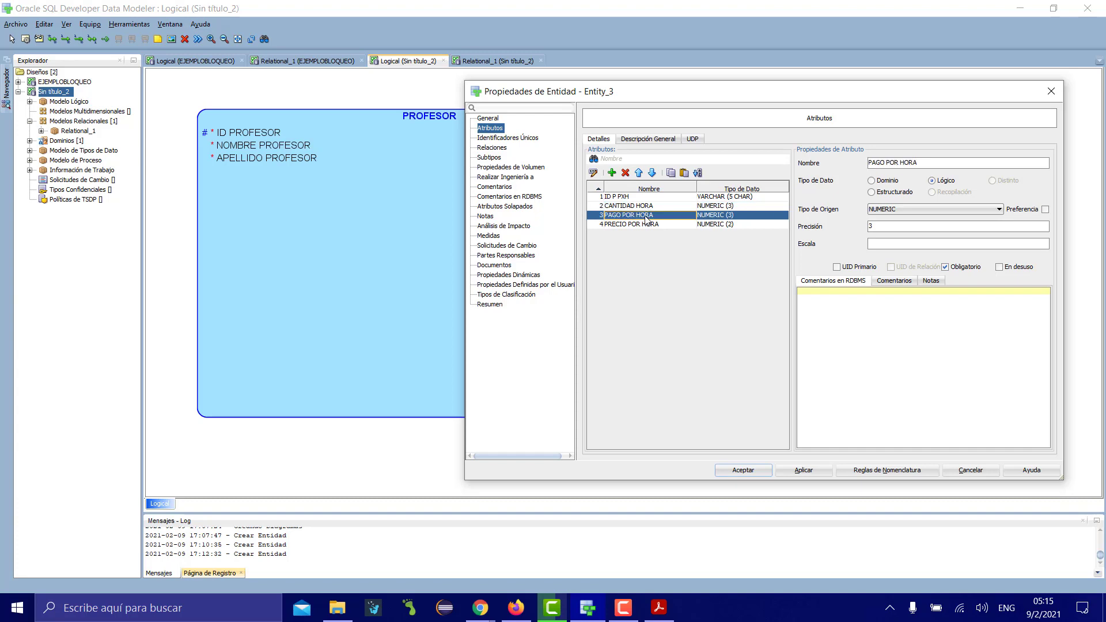
pyautogui.click(760, 135)
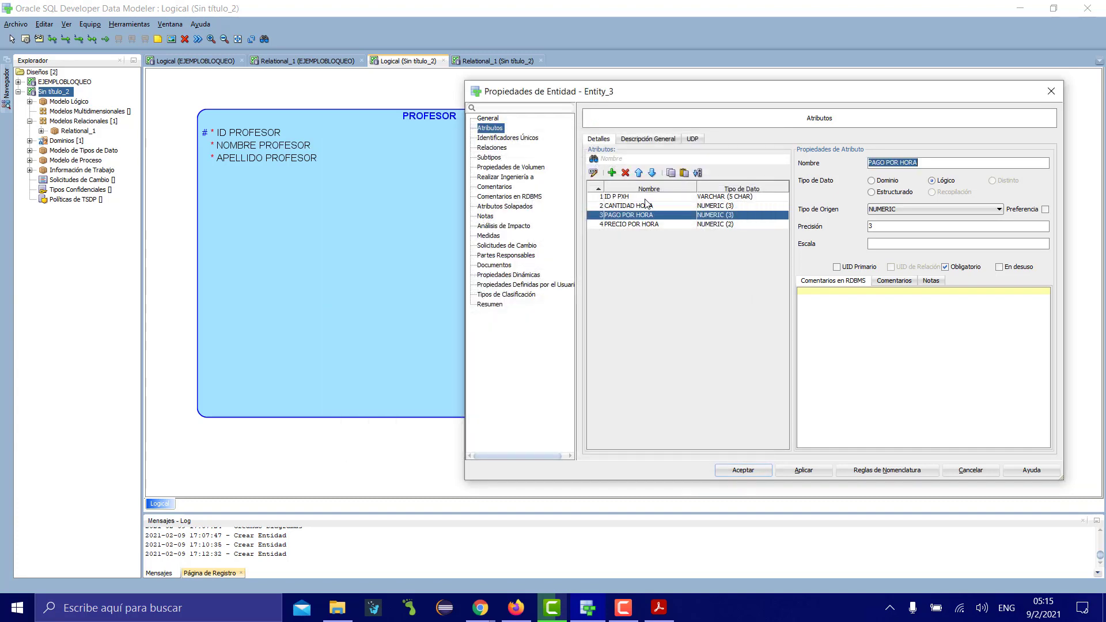
pyautogui.click(649, 176)
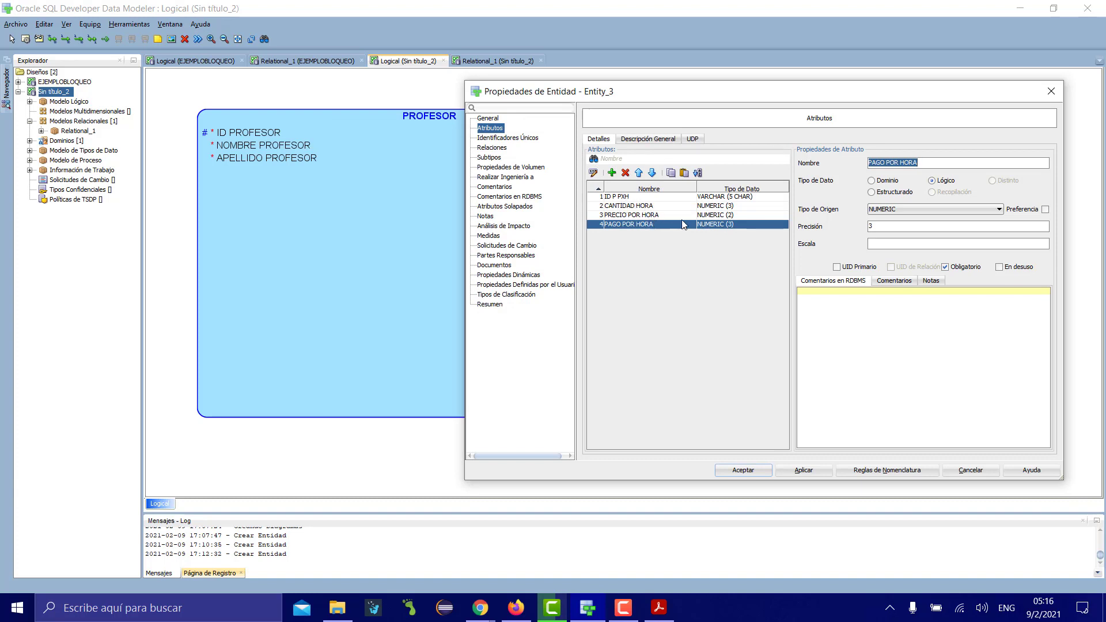
pyautogui.click(818, 470)
pyautogui.click(752, 471)
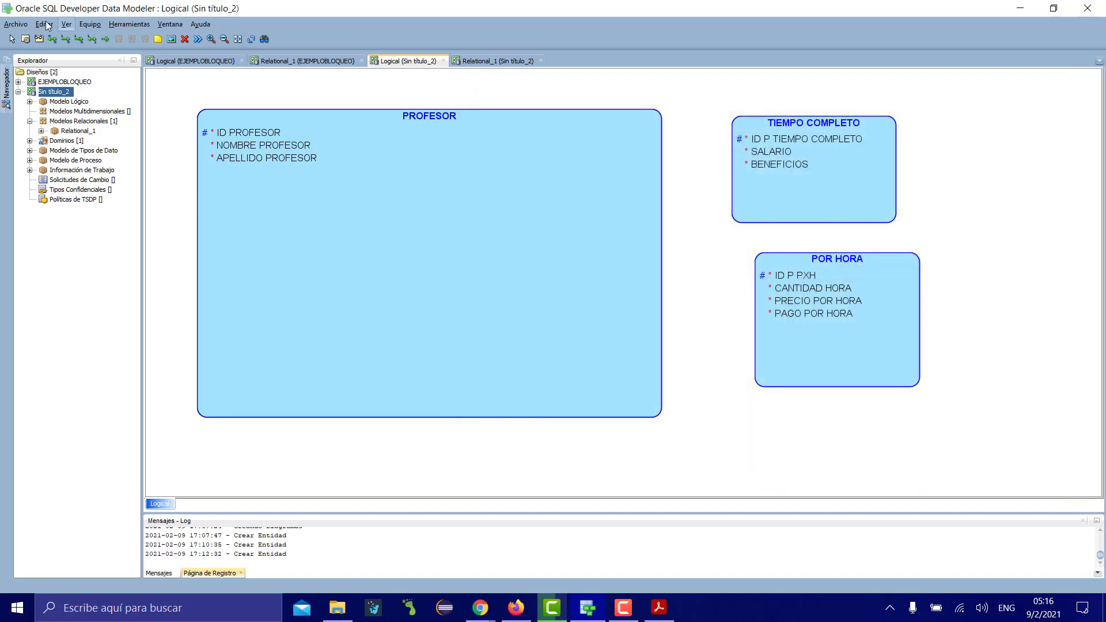
# Step: Shift the POR HORA entity so it lines up beneath TIEMPO COMPLETO, and open its properties
pyautogui.click(798, 326)
pyautogui.moveTo(798, 324); pyautogui.dragTo(777, 324)
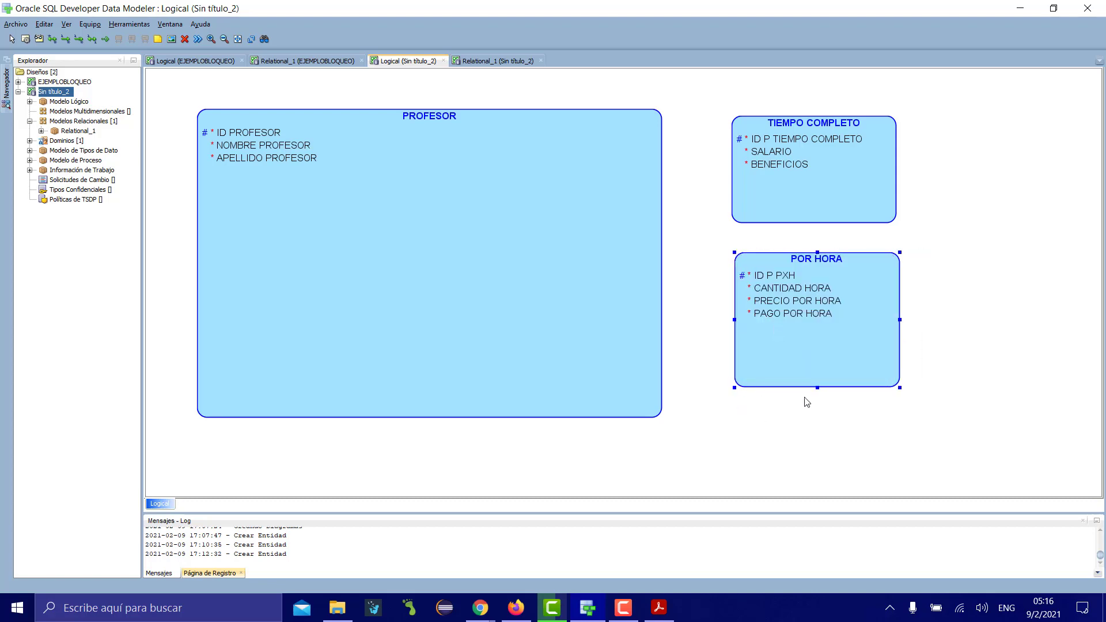
pyautogui.doubleClick(815, 363)
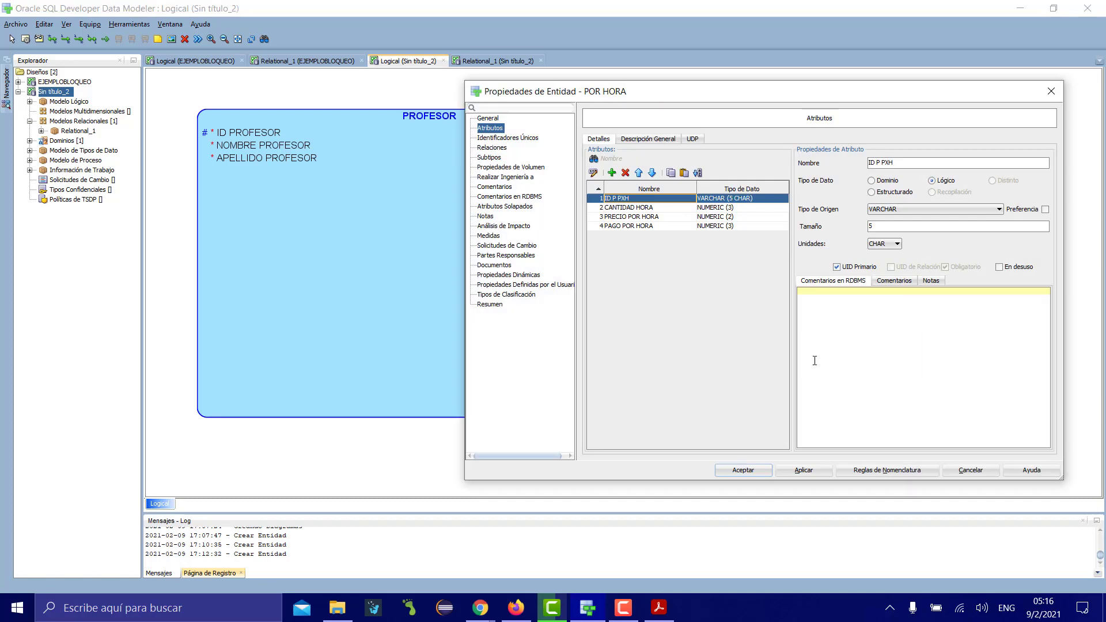
# Step: Try to reduce the height of the POR HORA entity from its lower edge, dismissing its properties dialog
pyautogui.click(1052, 91)
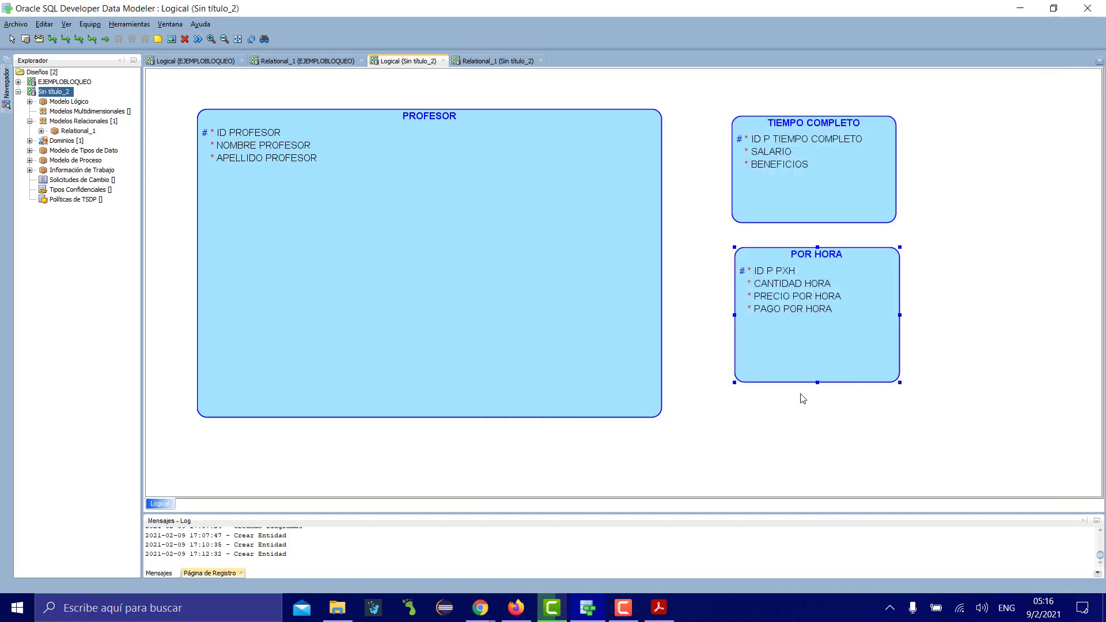
pyautogui.doubleClick(817, 384)
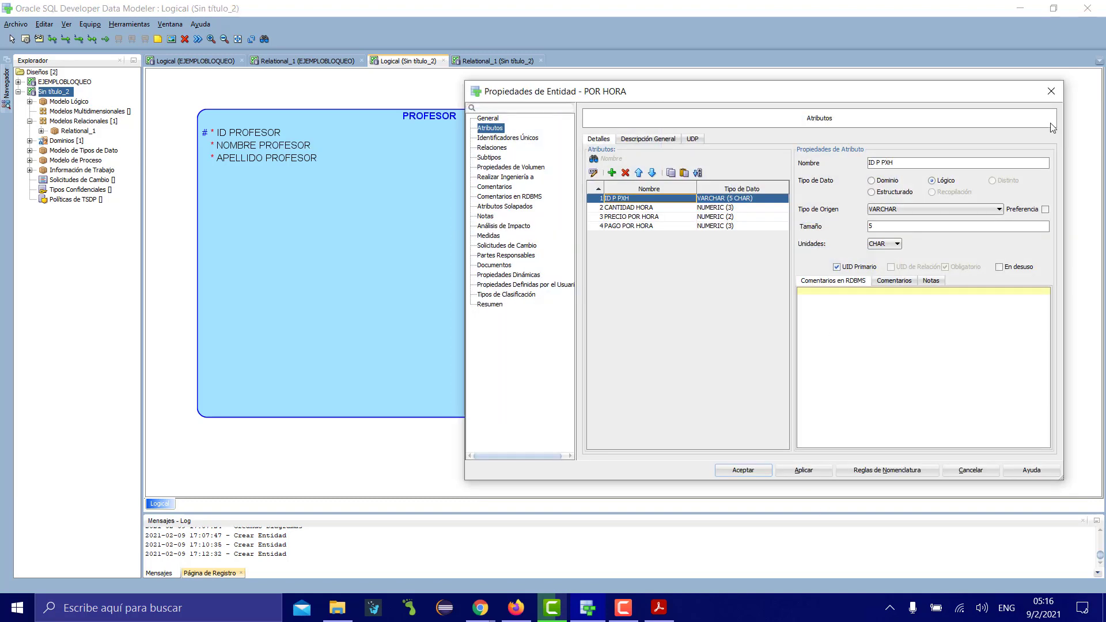
pyautogui.click(1054, 94)
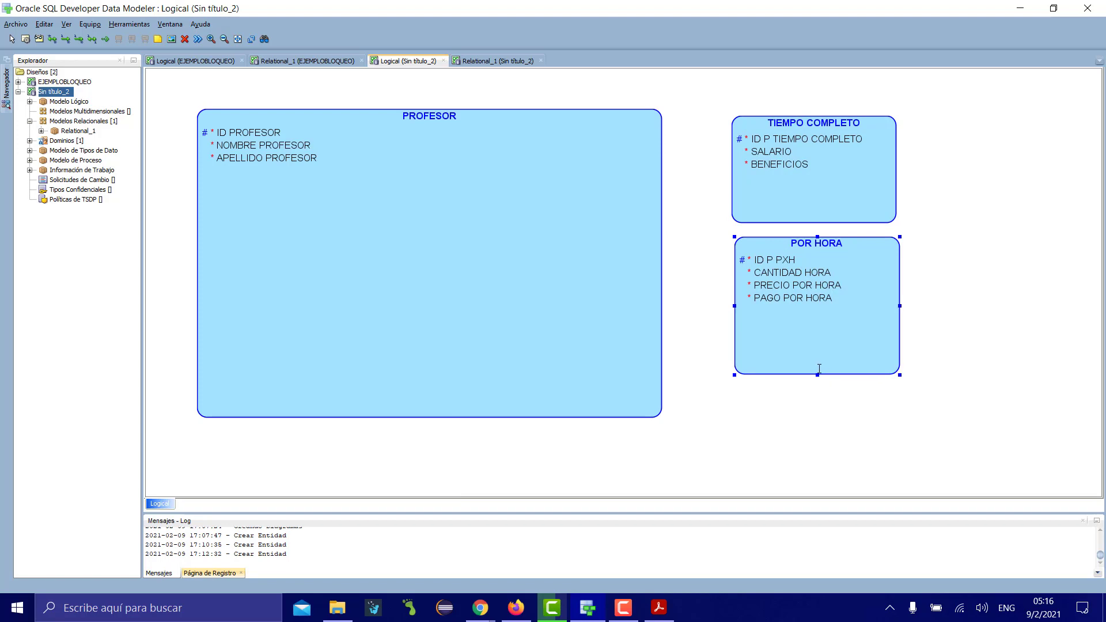
pyautogui.doubleClick(817, 369)
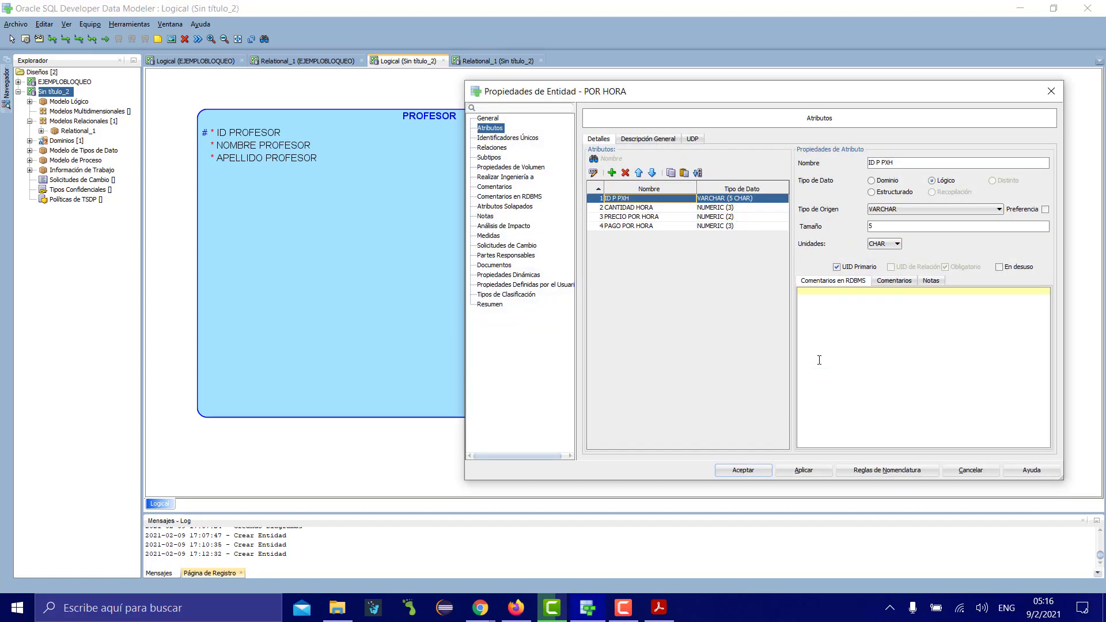
pyautogui.click(1053, 94)
pyautogui.rightClick(1064, 243)
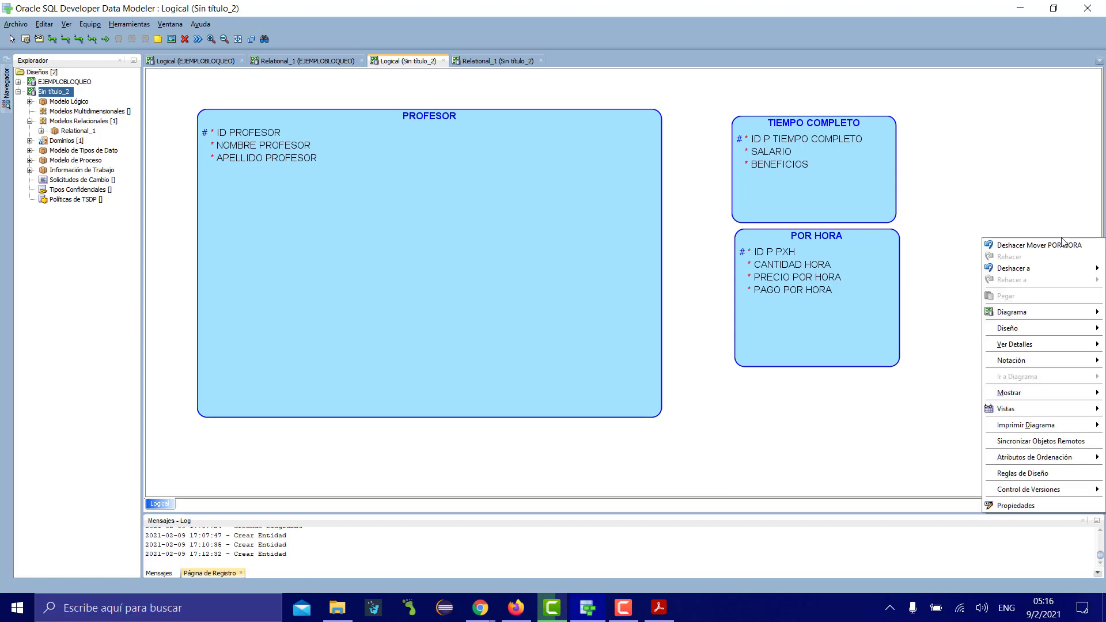
pyautogui.doubleClick(848, 366)
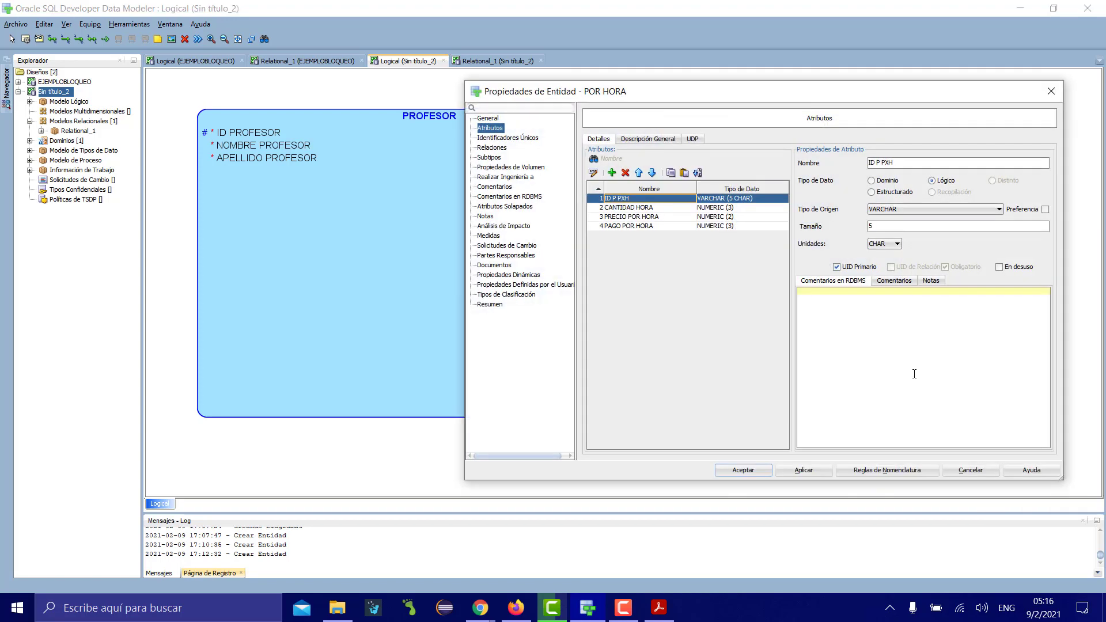
pyautogui.click(1059, 94)
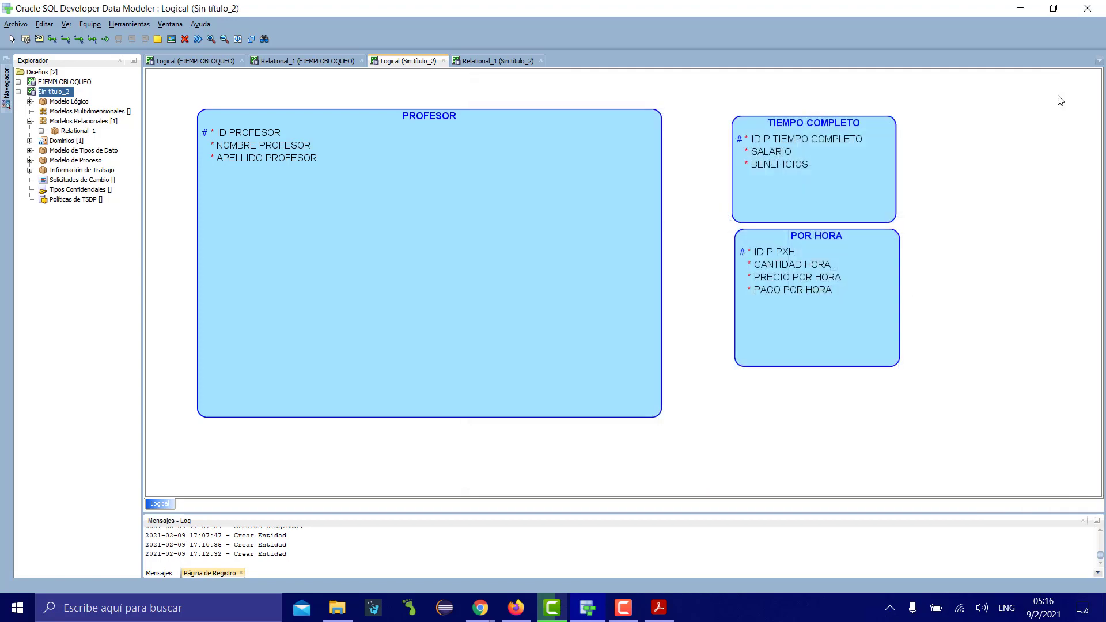
pyautogui.doubleClick(823, 358)
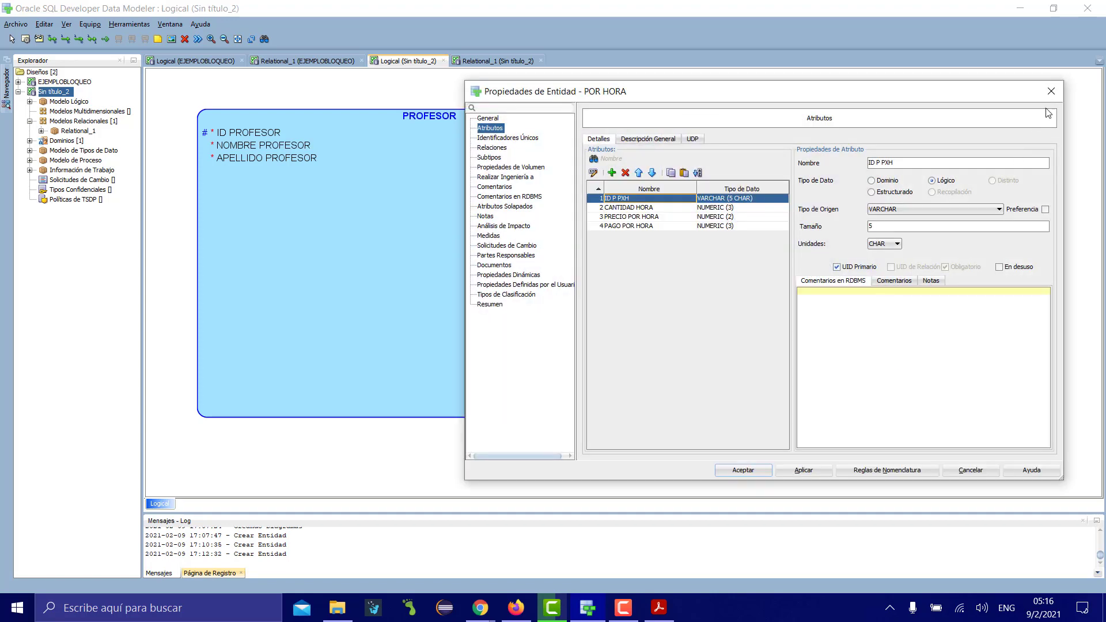
pyautogui.click(1051, 91)
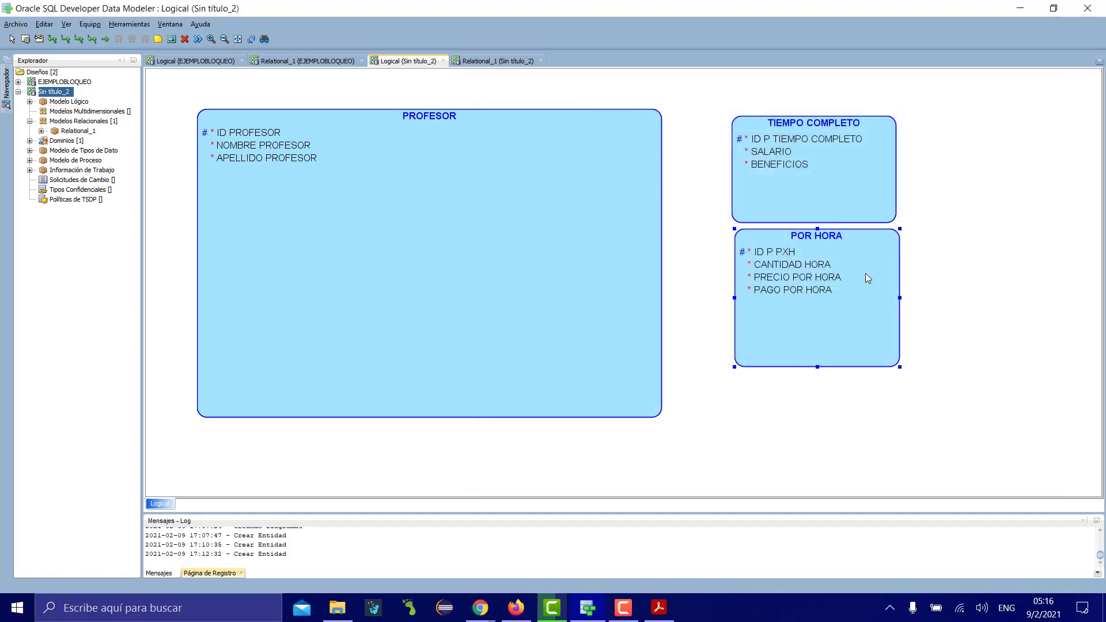
pyautogui.doubleClick(816, 364)
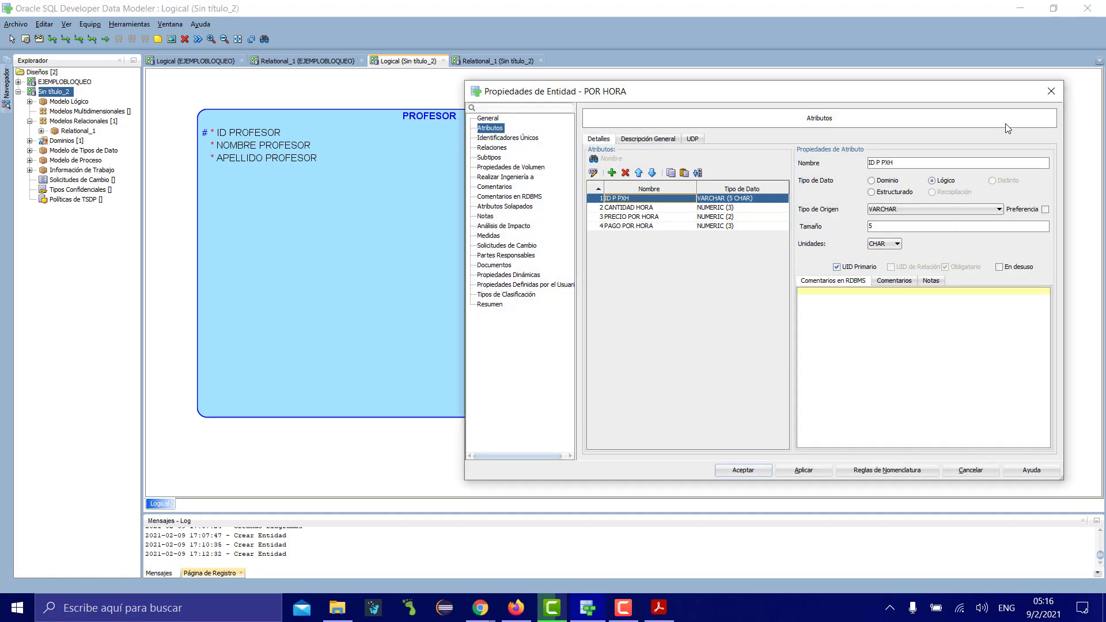
pyautogui.click(1051, 91)
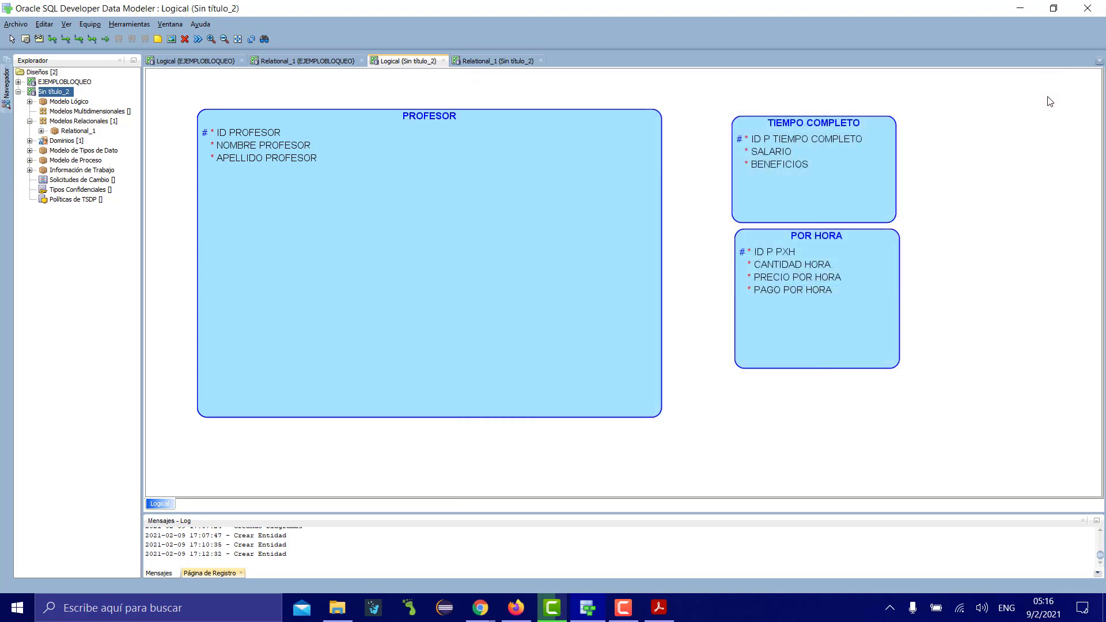
# Step: Switch to the Windows settings app (Configuración) by searching for it from the desktop
pyautogui.click(209, 615)
pyautogui.write('MOUSE')
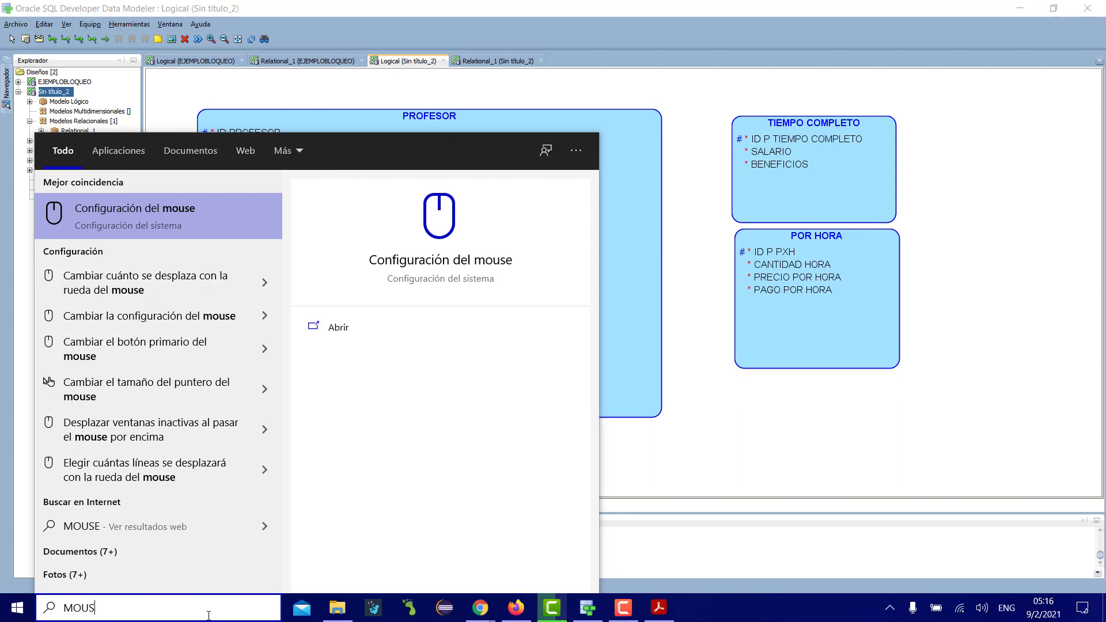
pyautogui.press('BackSpace')
pyautogui.press('BackSpace')
pyautogui.press('BackSpace')
pyautogui.press('BackSpace')
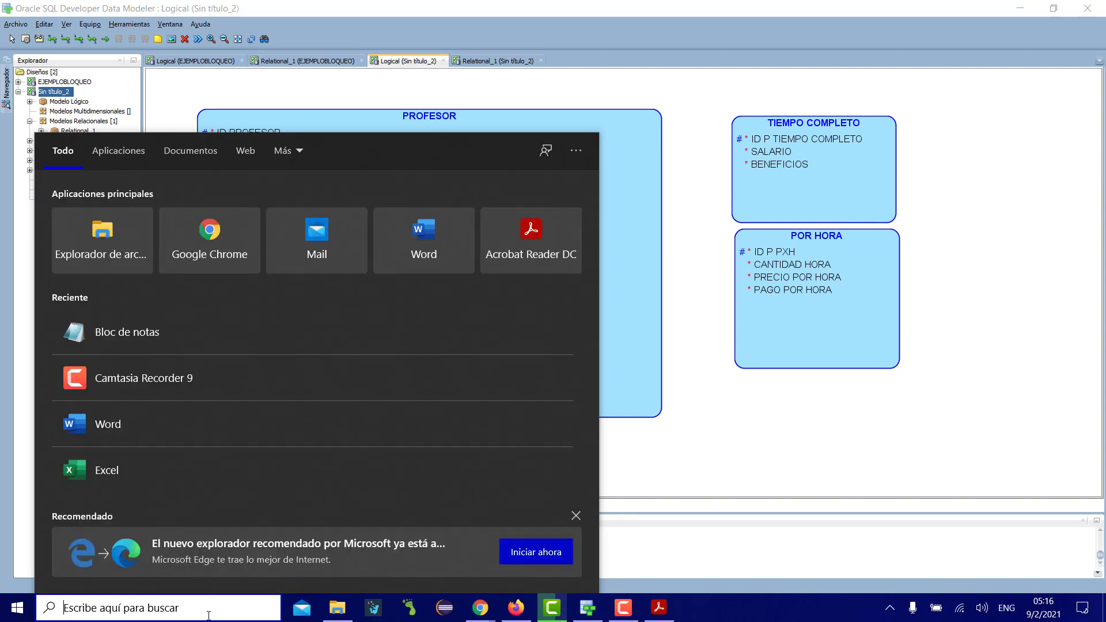
pyautogui.write('CON')
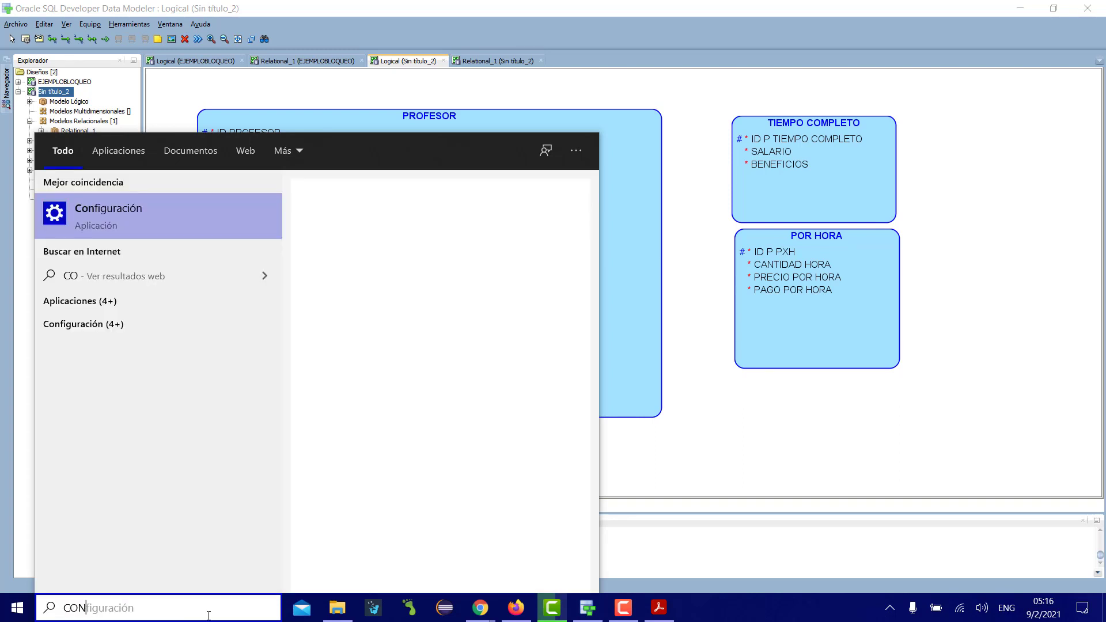
pyautogui.press('Return')
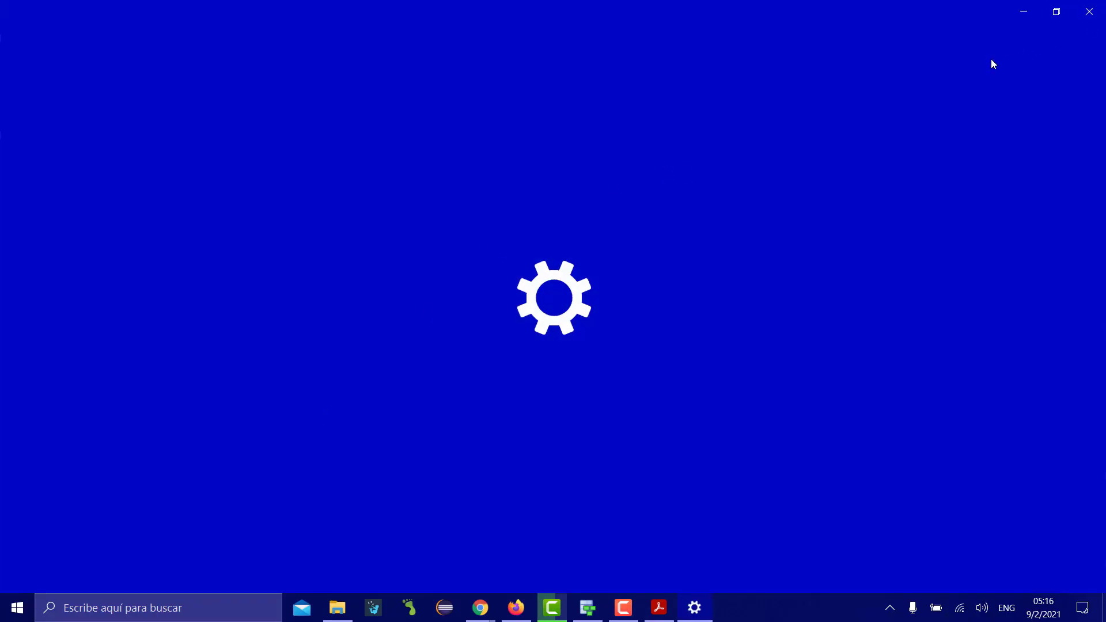
# Step: Open the additional mouse options from the Mouse settings of the Dispositivos category
pyautogui.click(660, 611)
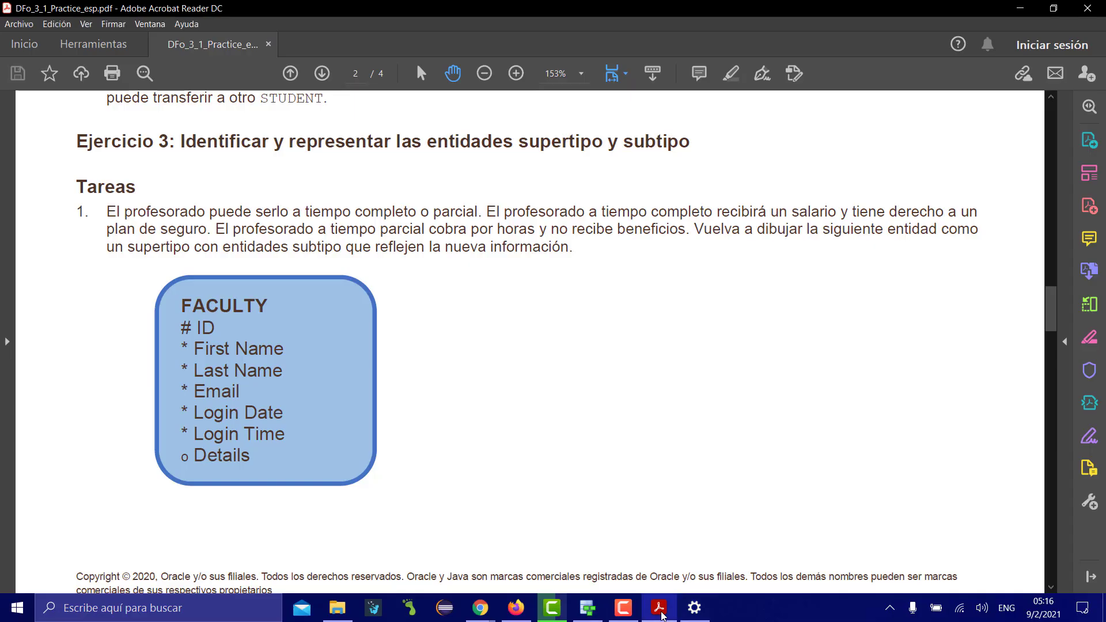
pyautogui.click(659, 610)
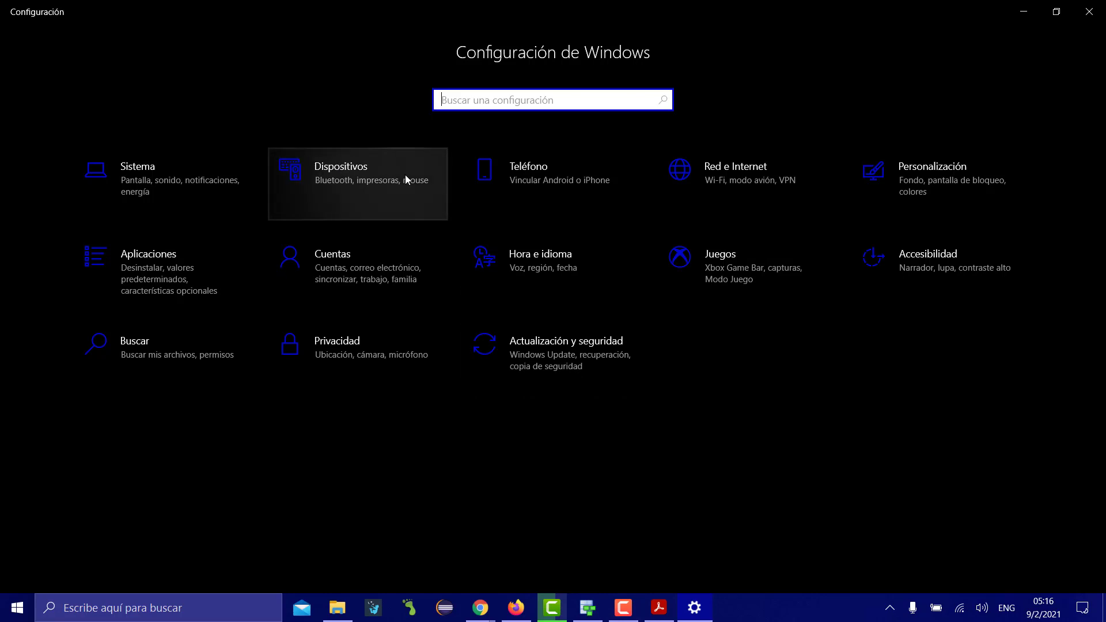
pyautogui.click(319, 166)
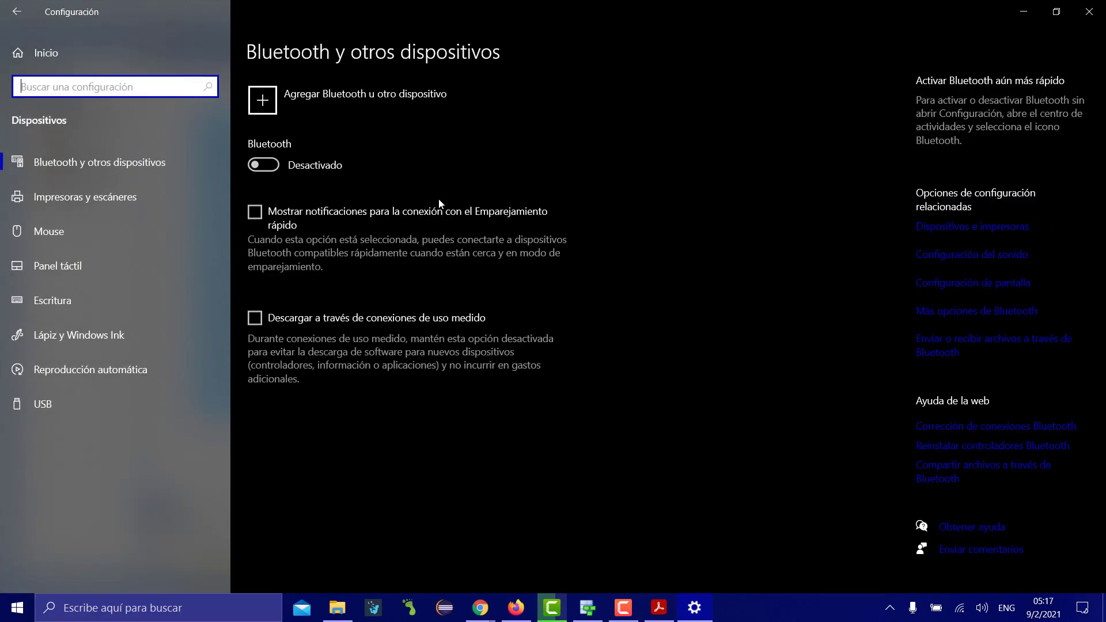
pyautogui.click(91, 234)
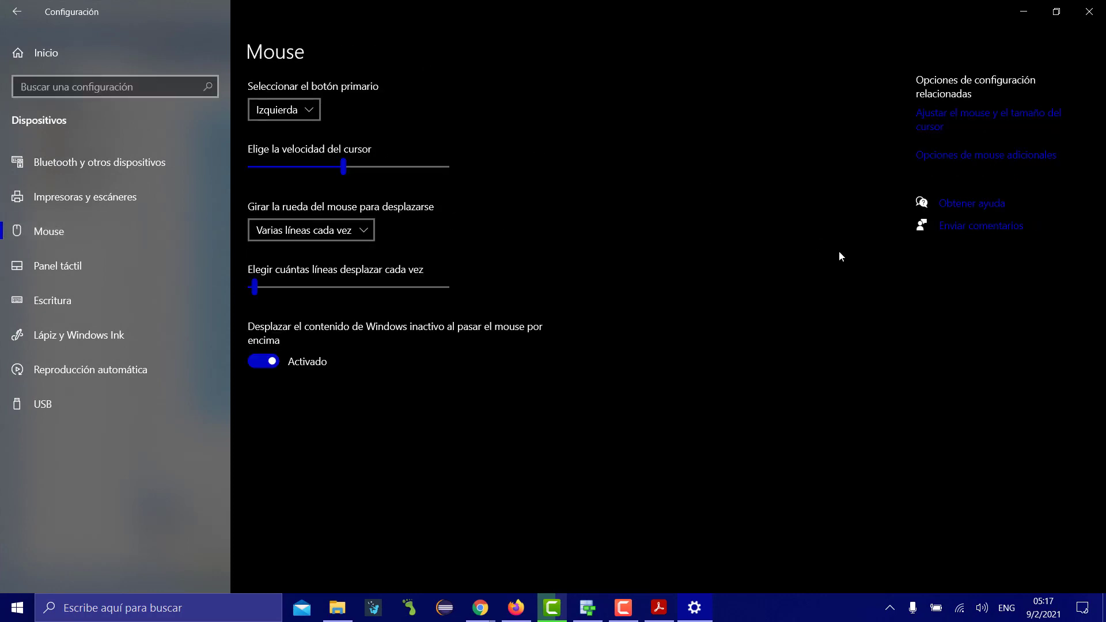
pyautogui.click(1029, 157)
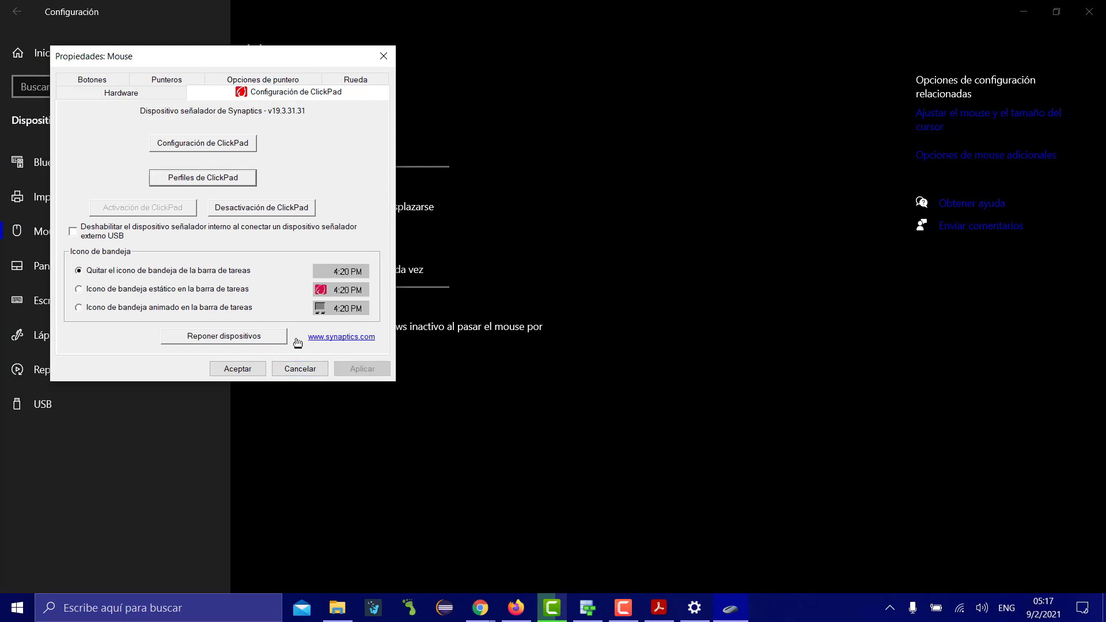
# Step: Reset the pointing devices in the ClickPad configuration, accept the mouse properties, and return to Data Modeler
pyautogui.click(268, 337)
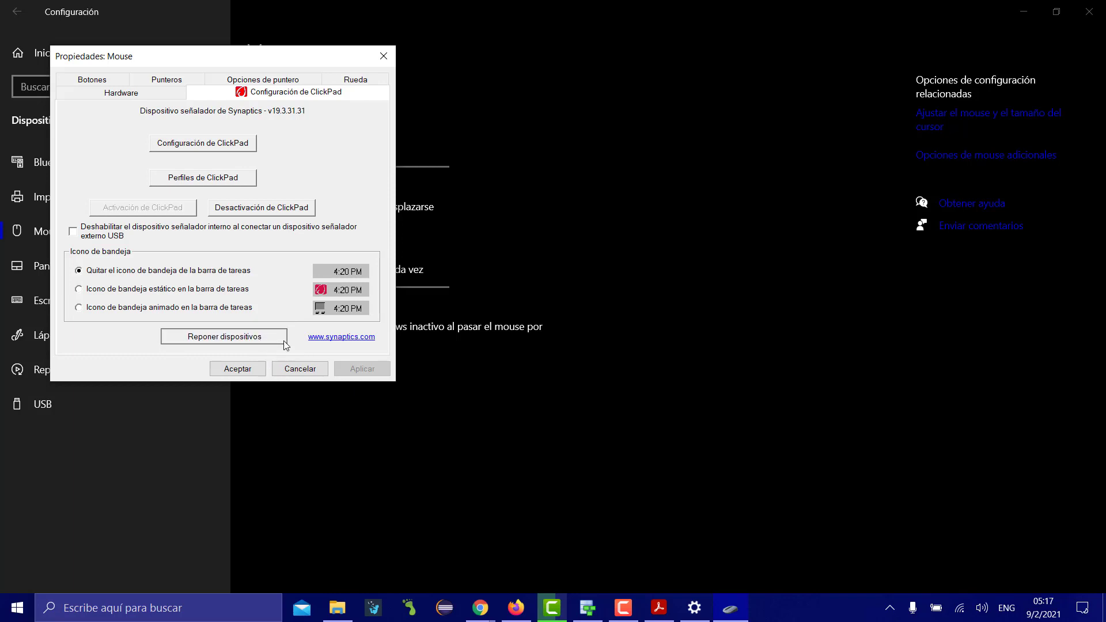
pyautogui.click(254, 337)
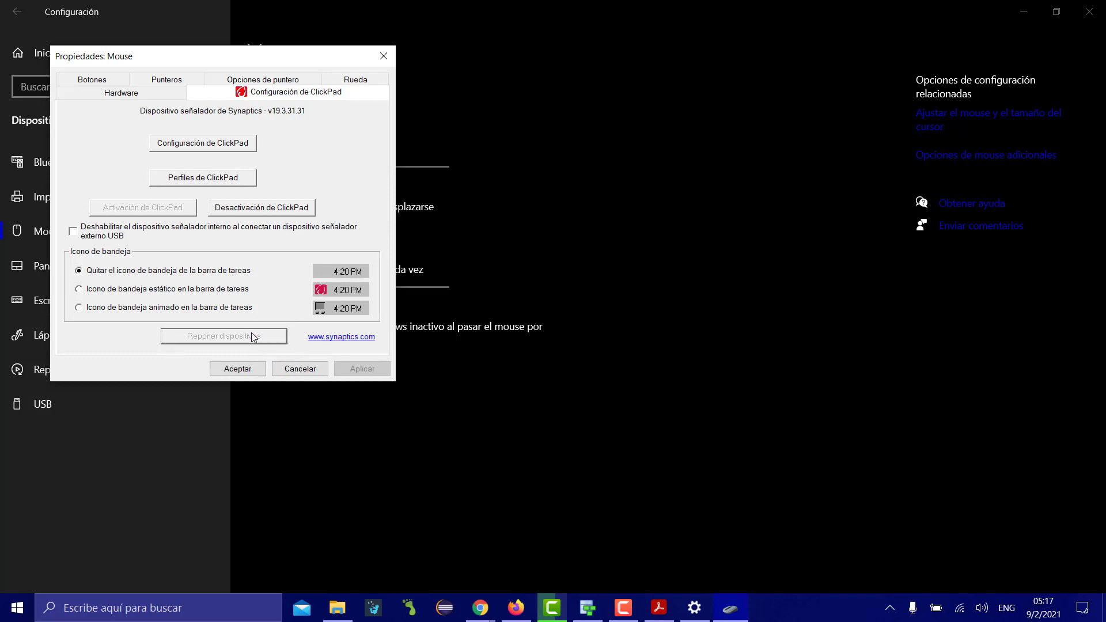
pyautogui.click(247, 370)
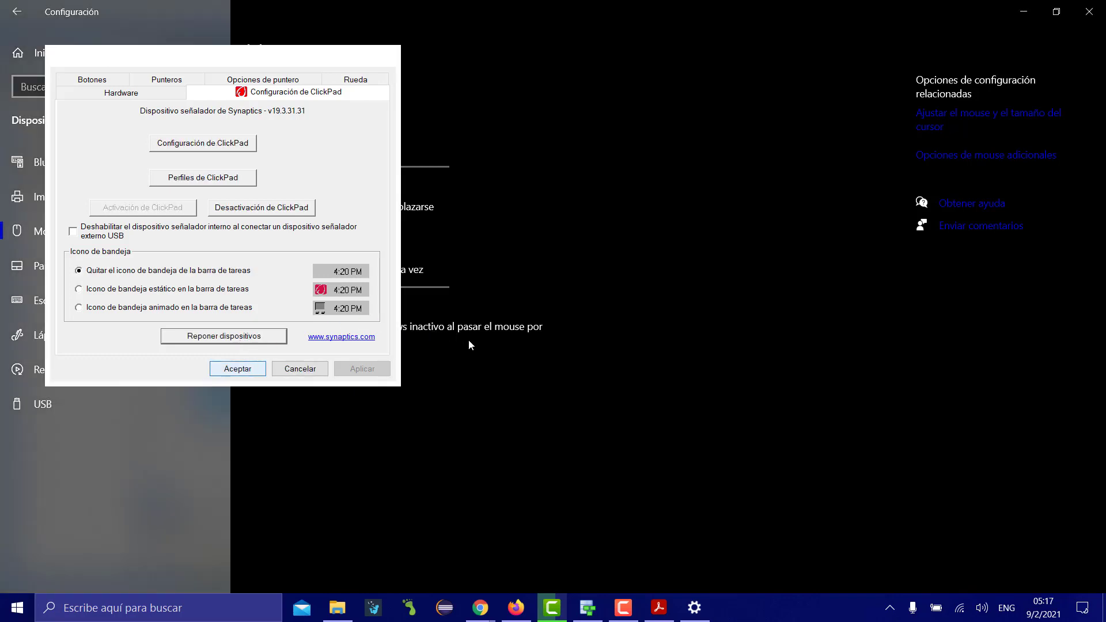
pyautogui.click(1022, 12)
# Step: Shorten the POR HORA entity to fit its four attributes and move it lower, away from TIEMPO COMPLETO
pyautogui.doubleClick(833, 351)
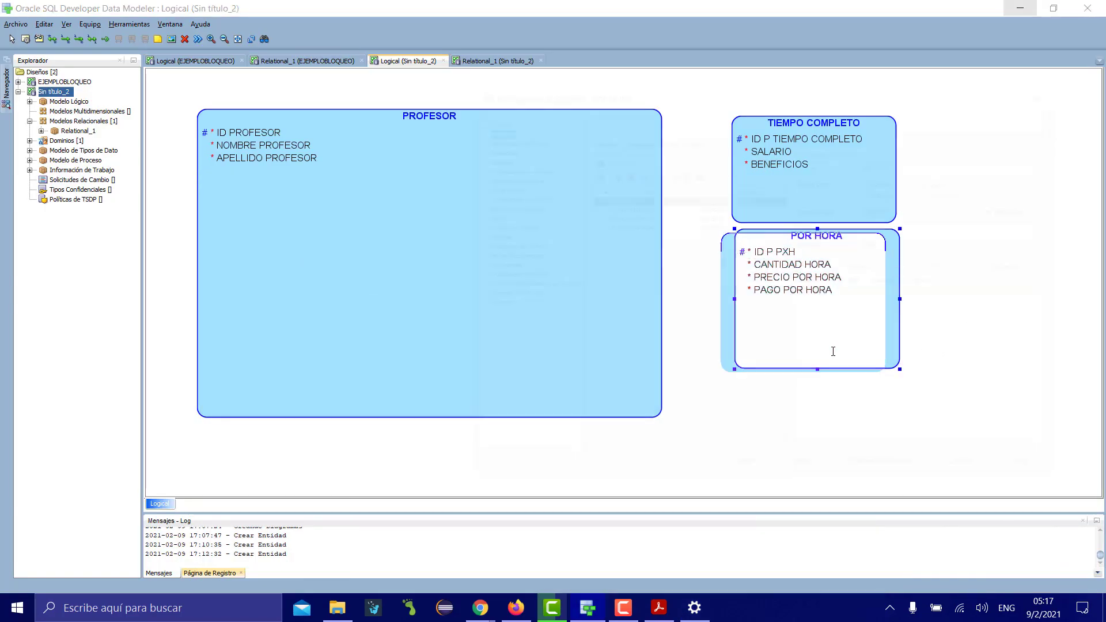
pyautogui.click(1057, 98)
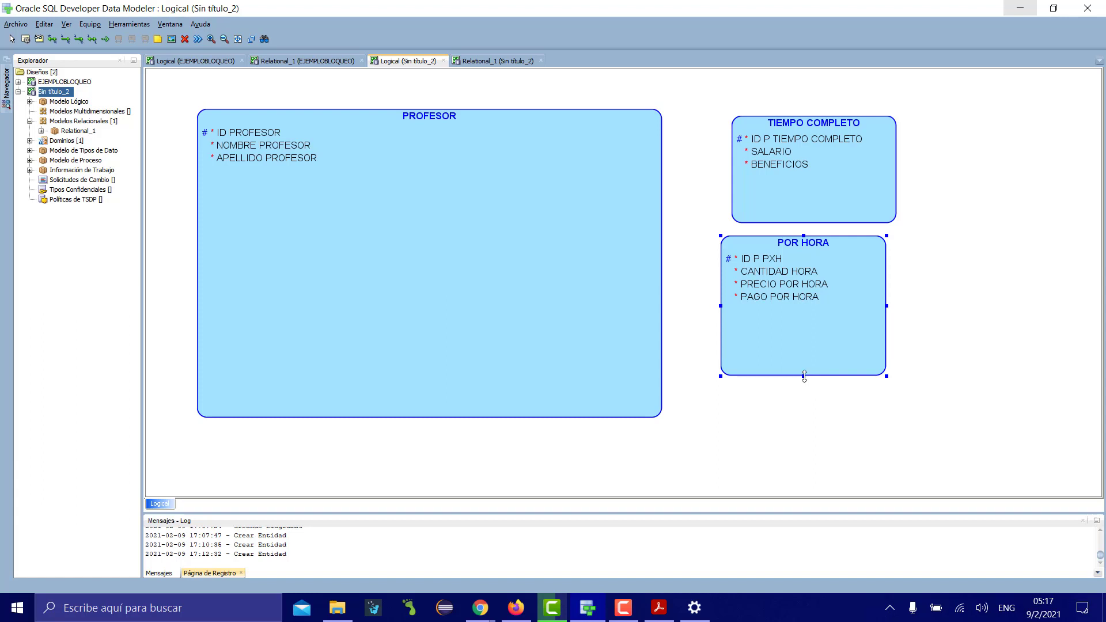
pyautogui.moveTo(804, 377); pyautogui.dragTo(791, 315)
pyautogui.moveTo(846, 251); pyautogui.dragTo(821, 321)
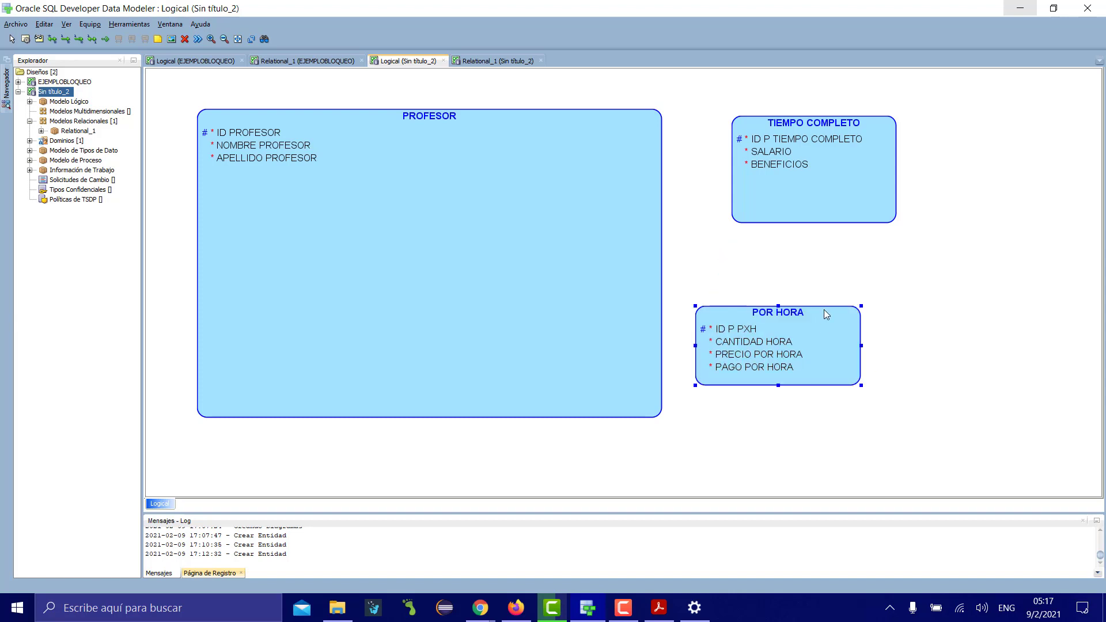
# Step: Shorten the TIEMPO COMPLETO entity, place it closer to PROFESOR, and align POR HORA directly beneath it
pyautogui.doubleClick(818, 203)
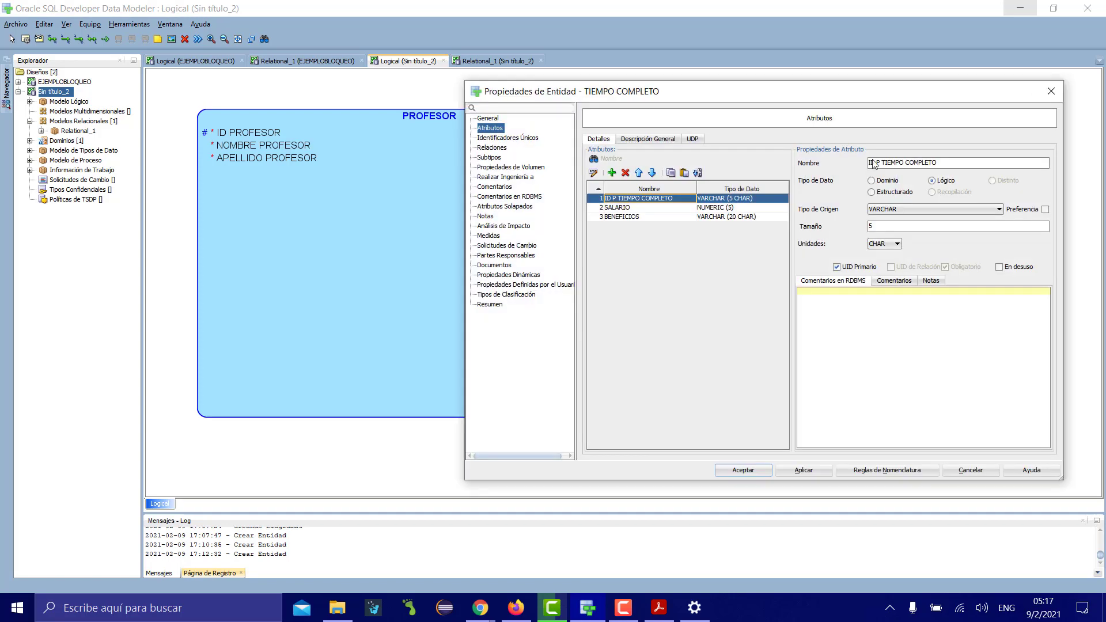
pyautogui.click(1057, 91)
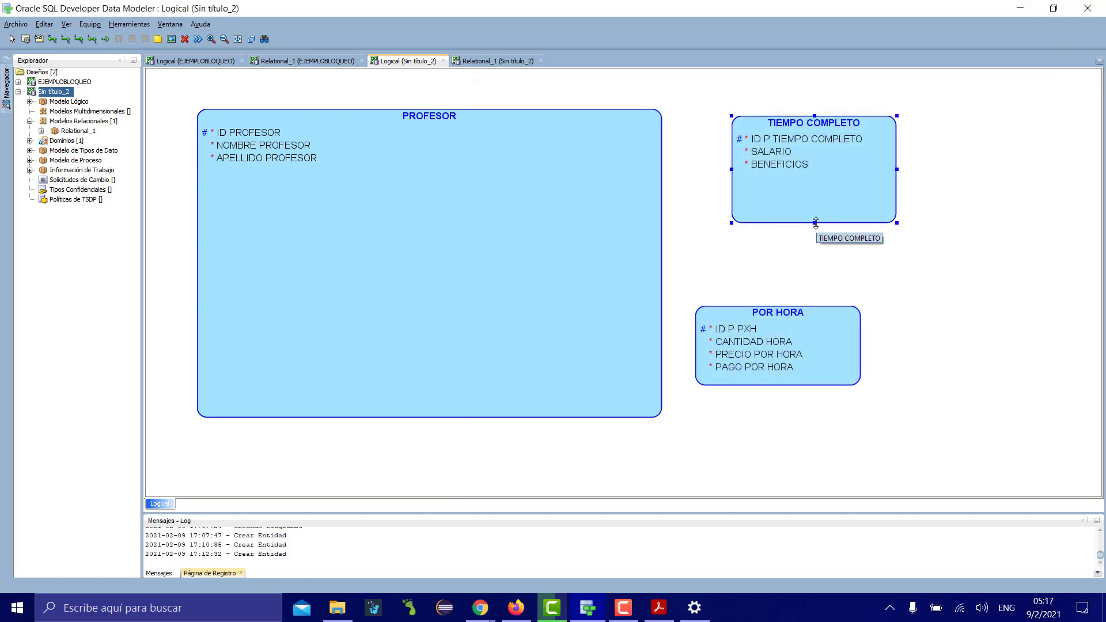
pyautogui.moveTo(816, 219); pyautogui.dragTo(808, 196)
pyautogui.moveTo(808, 334); pyautogui.dragTo(814, 267)
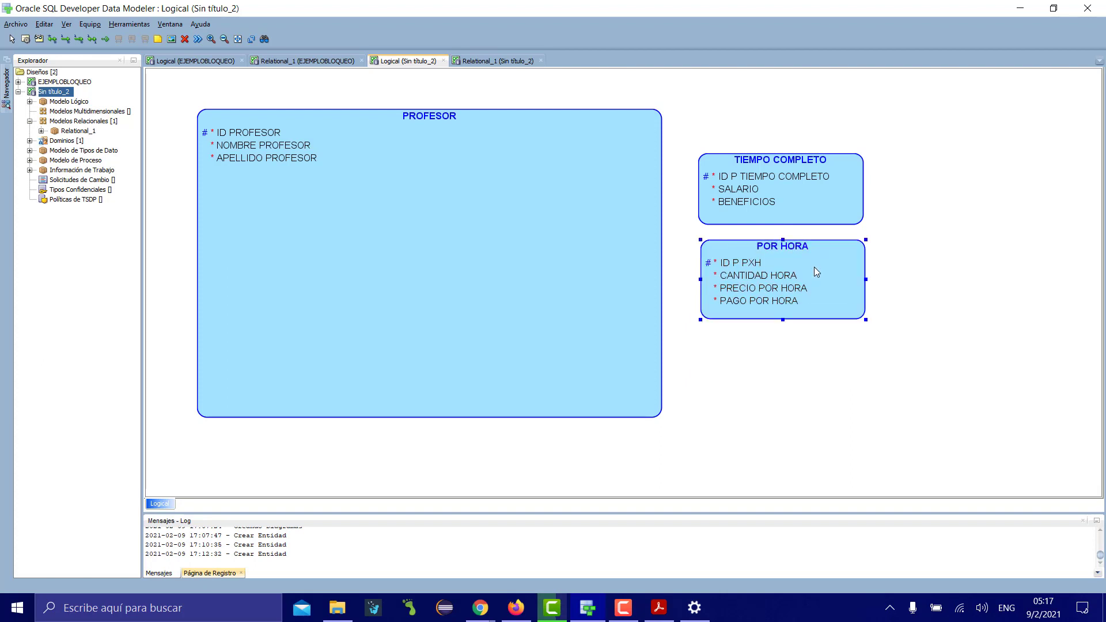
pyautogui.moveTo(822, 270); pyautogui.dragTo(821, 272)
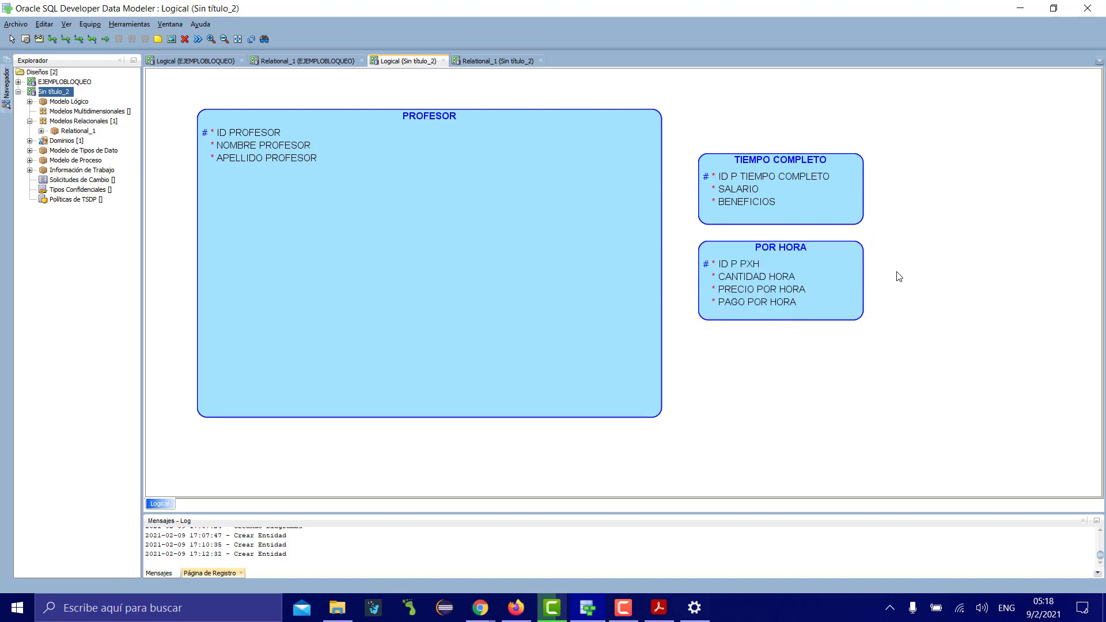